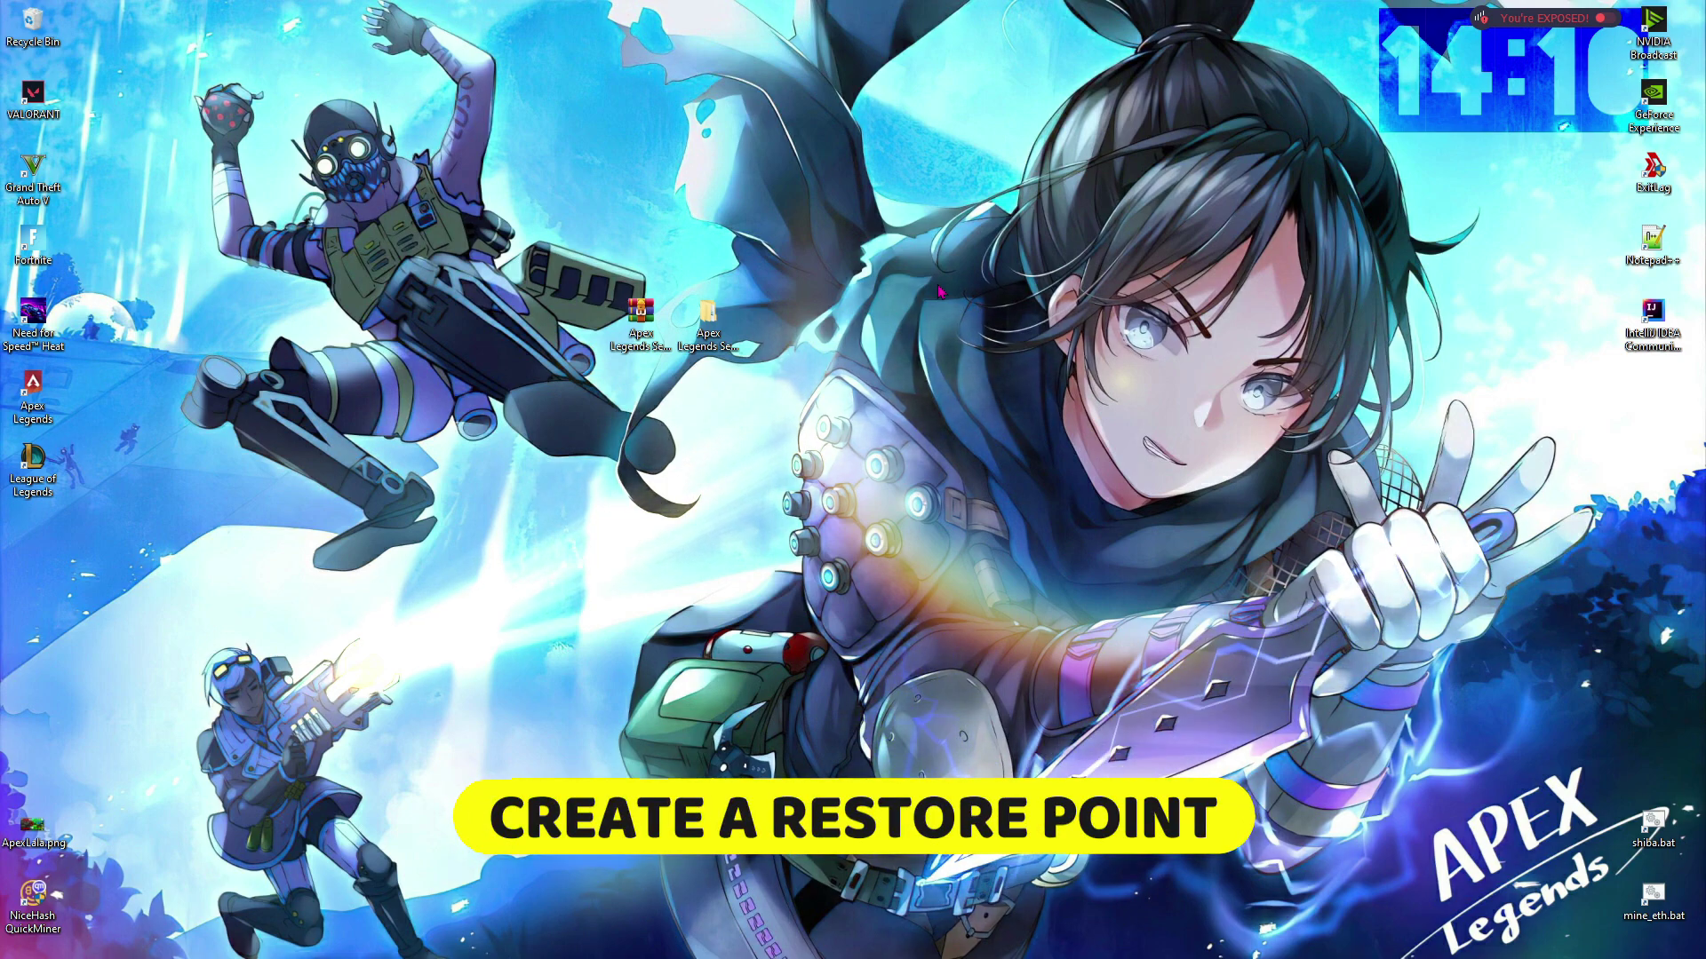
Create a restore point on Local Disk (C:) described as 'Apex Legends FPS Guide'
{"action": "key", "text": "super"}
{"action": "type", "text": "create a restore point"}
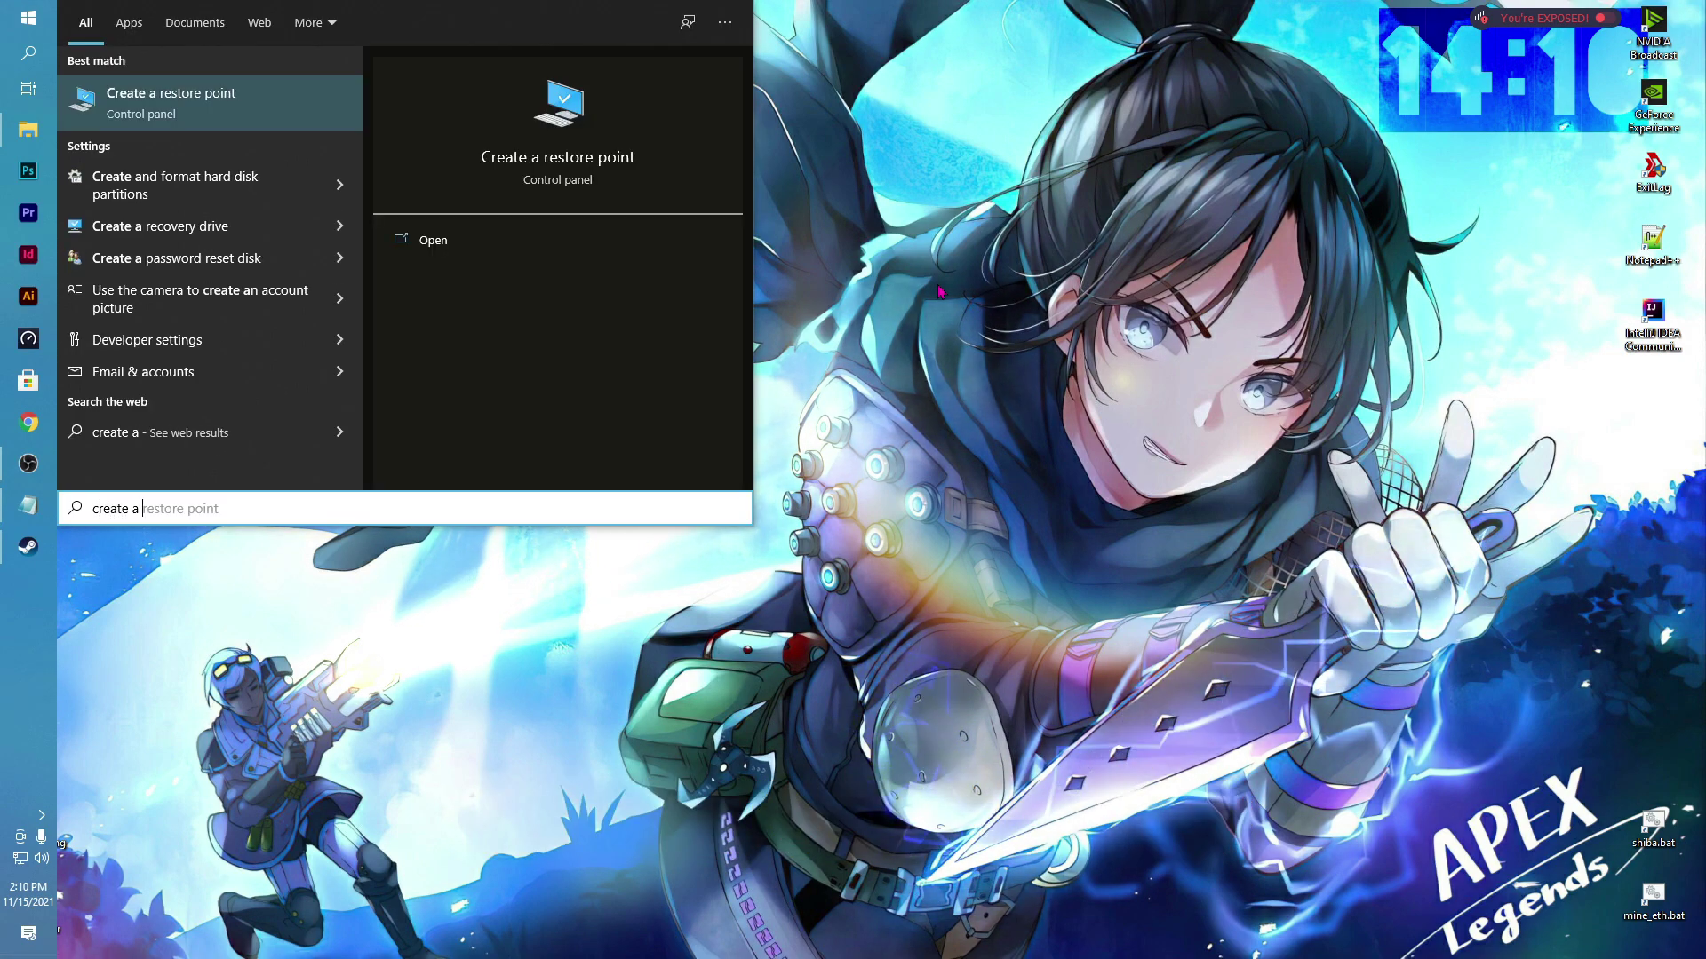
{"action": "key", "text": "Return"}
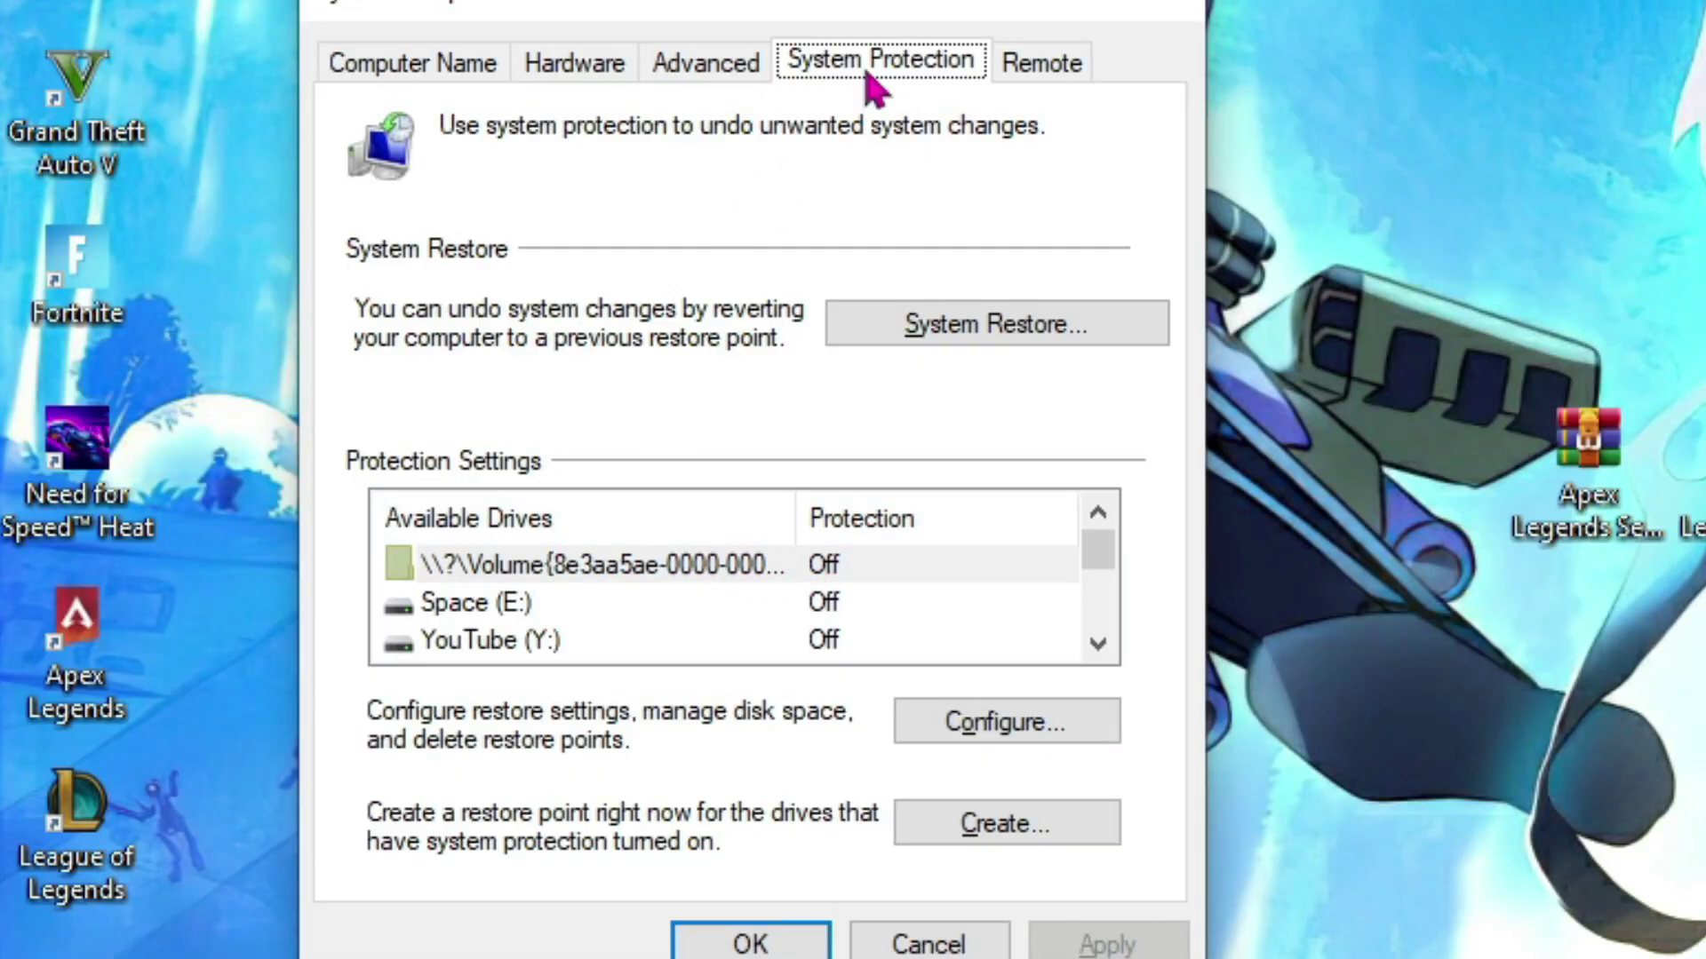
{"action": "scroll", "coordinate": [598, 598], "scroll_direction": "down", "scroll_amount": 2}
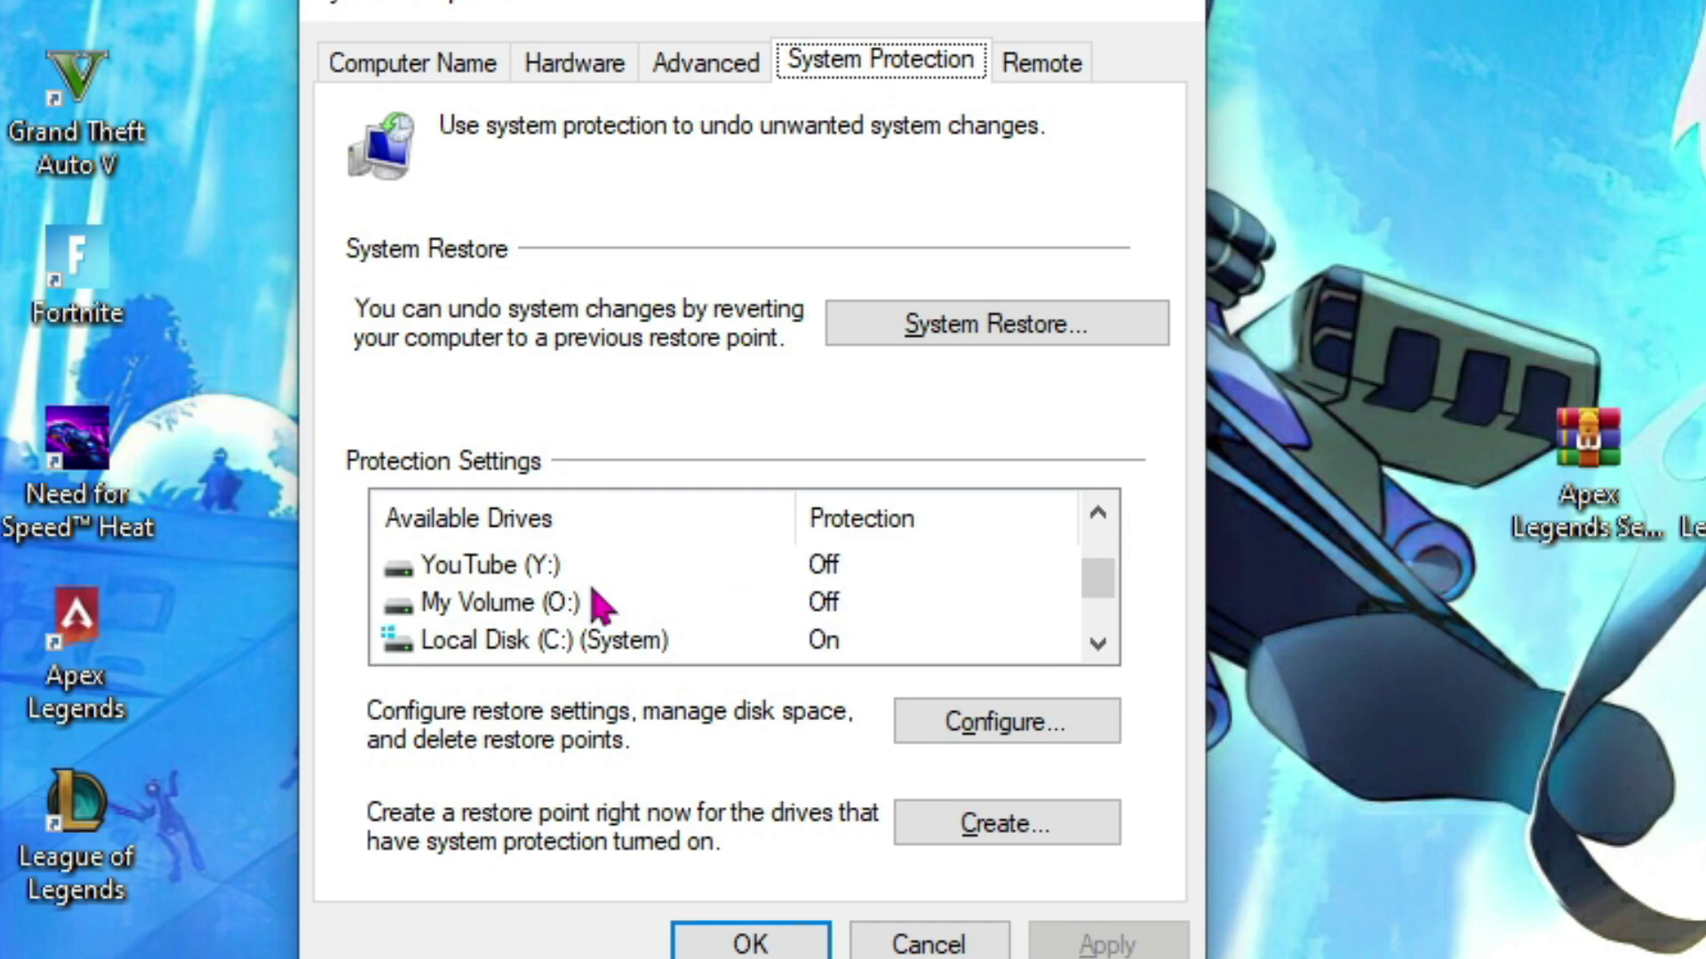
{"action": "left_click", "coordinate": [457, 577]}
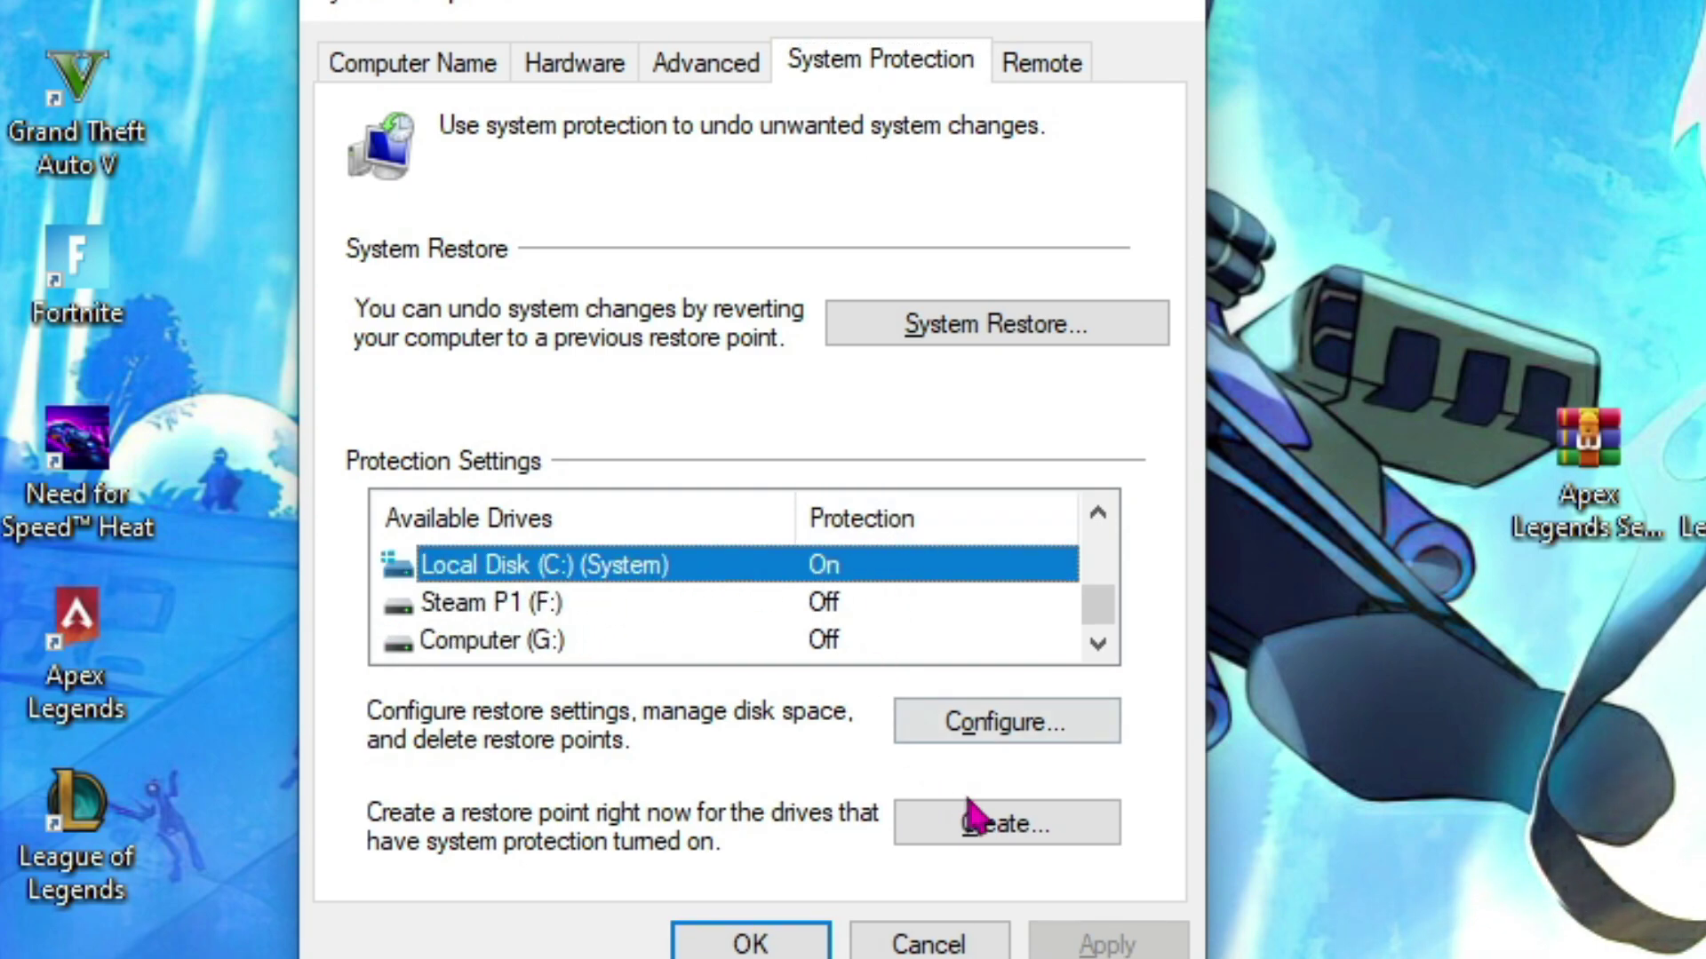
{"action": "left_click", "coordinate": [991, 818]}
{"action": "type", "text": "Ape"}
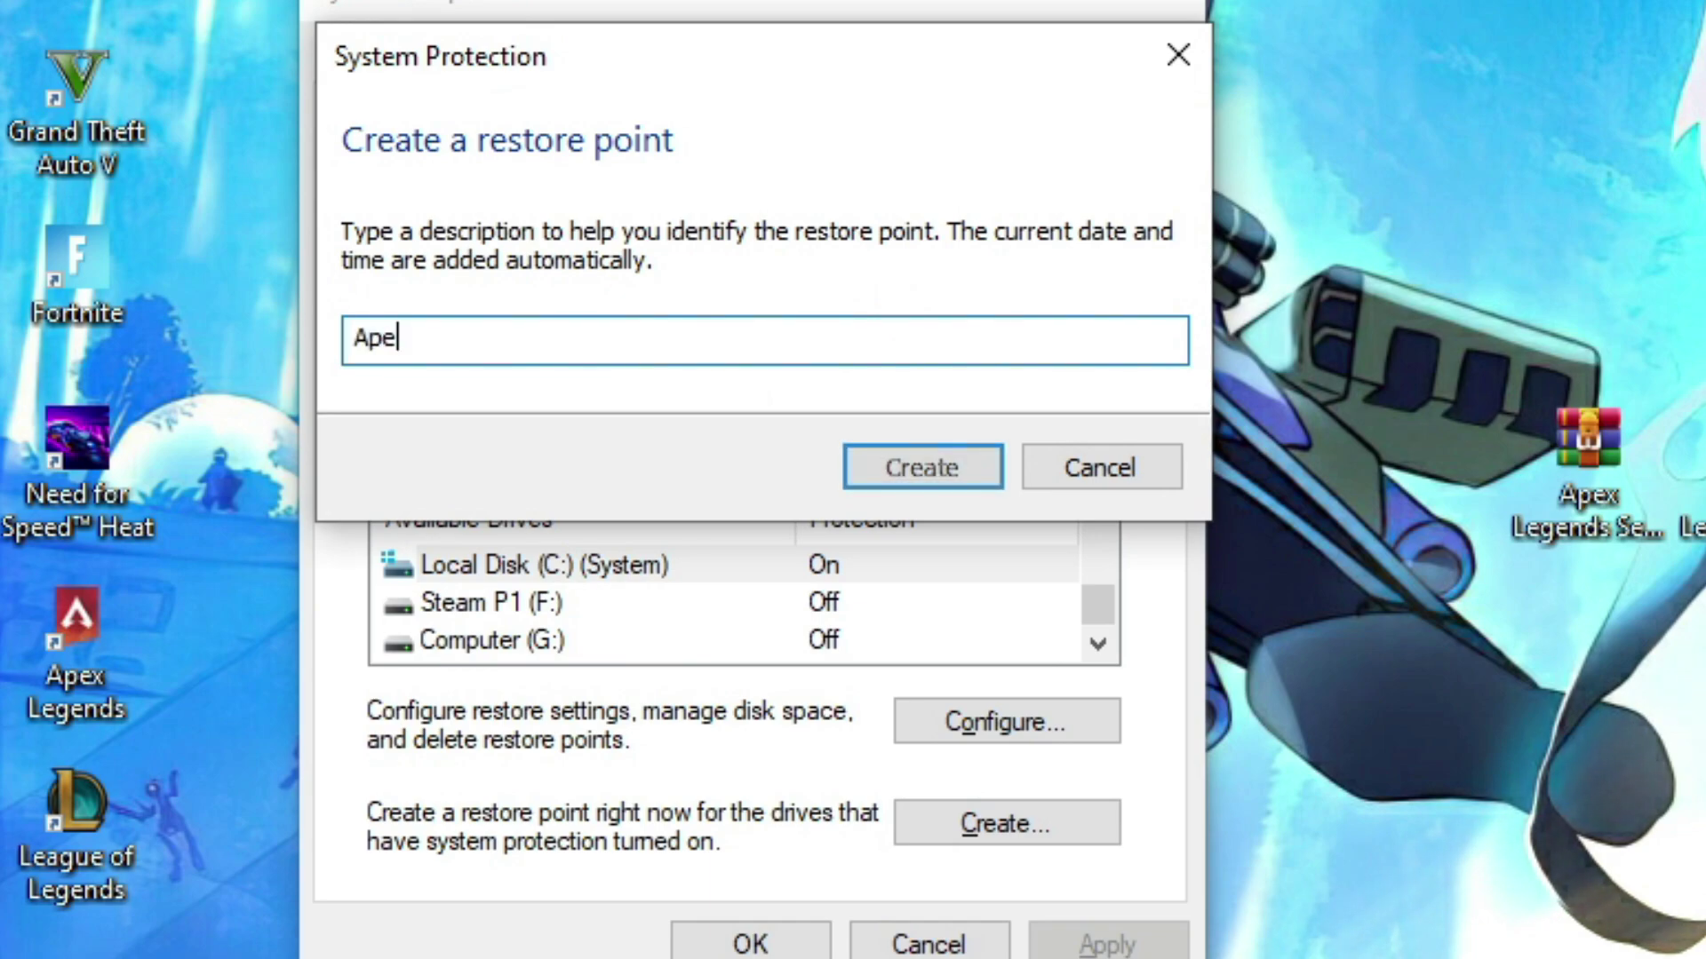
{"action": "type", "text": "x Legends FPS "}
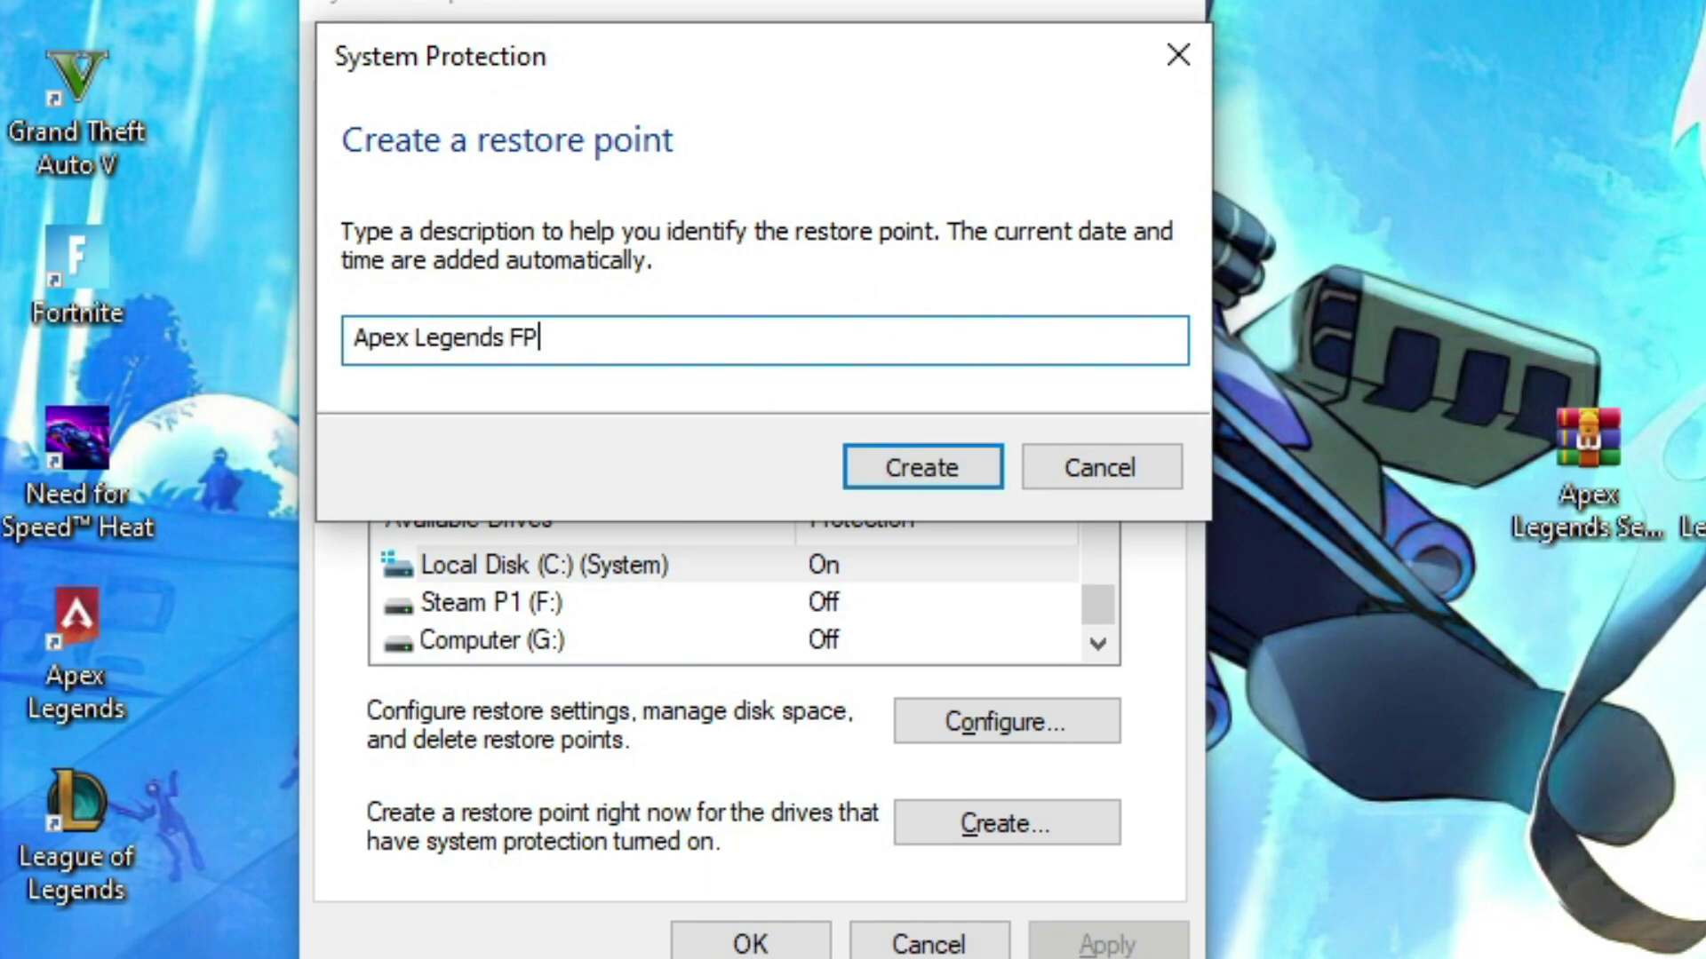
{"action": "type", "text": "Guide"}
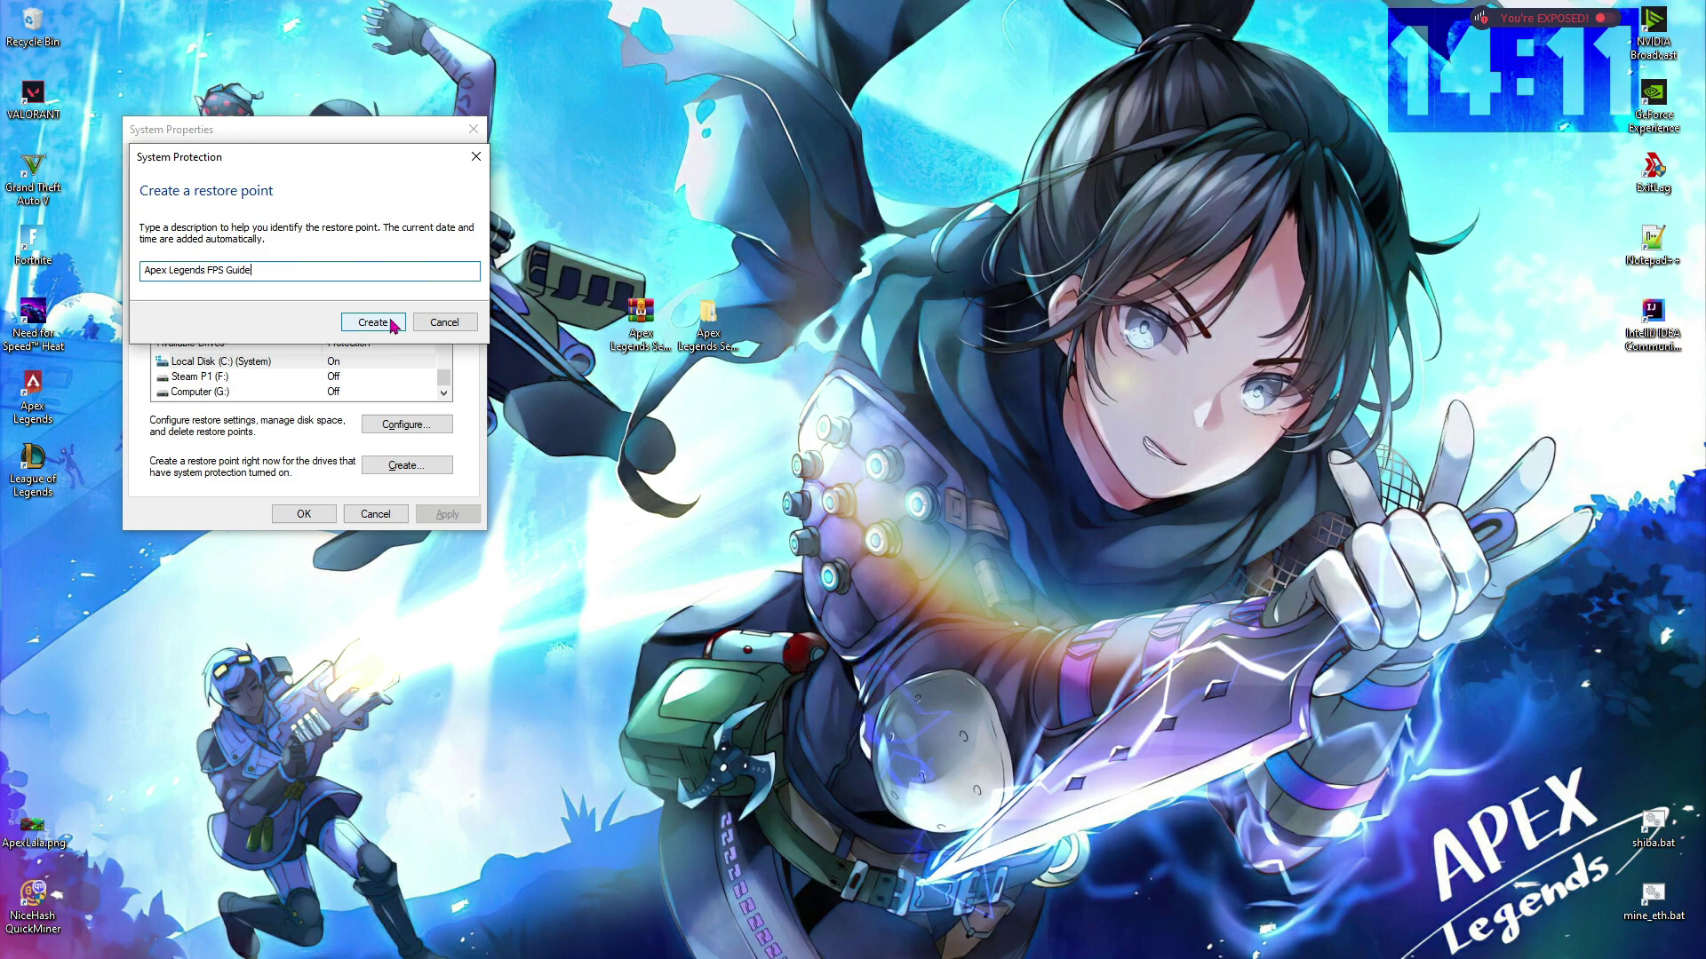
In Graphics settings, save the High performance preference for Apex Legends
{"action": "left_click", "coordinate": [374, 323]}
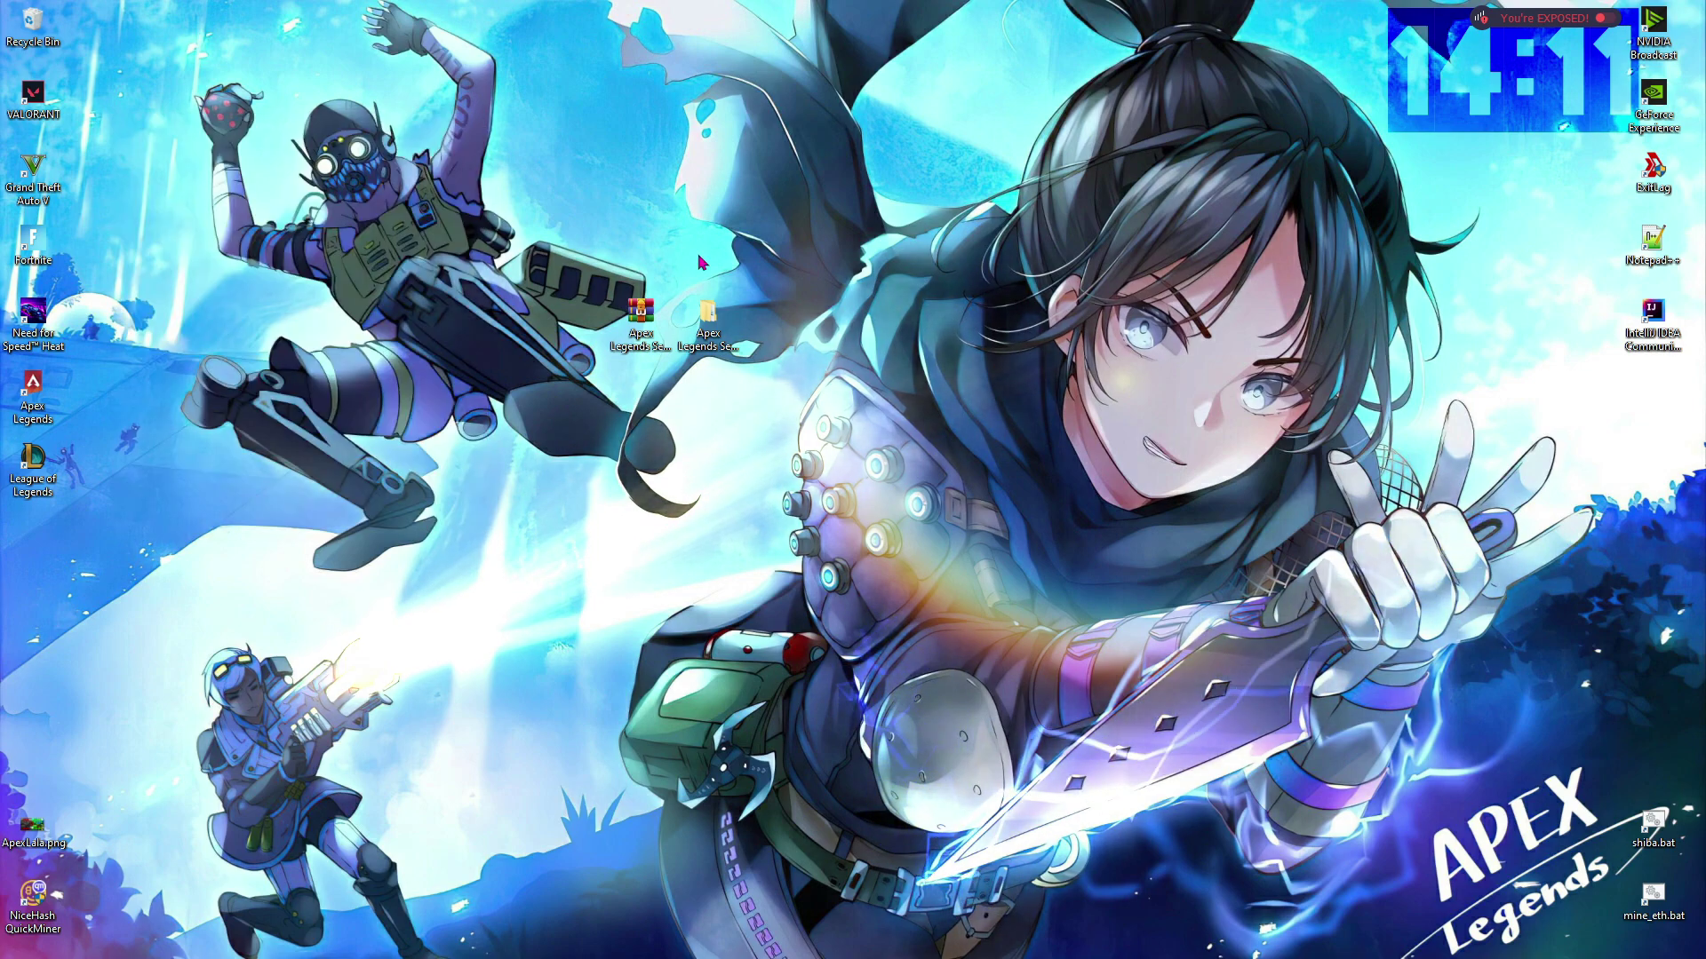
{"action": "key", "text": "super"}
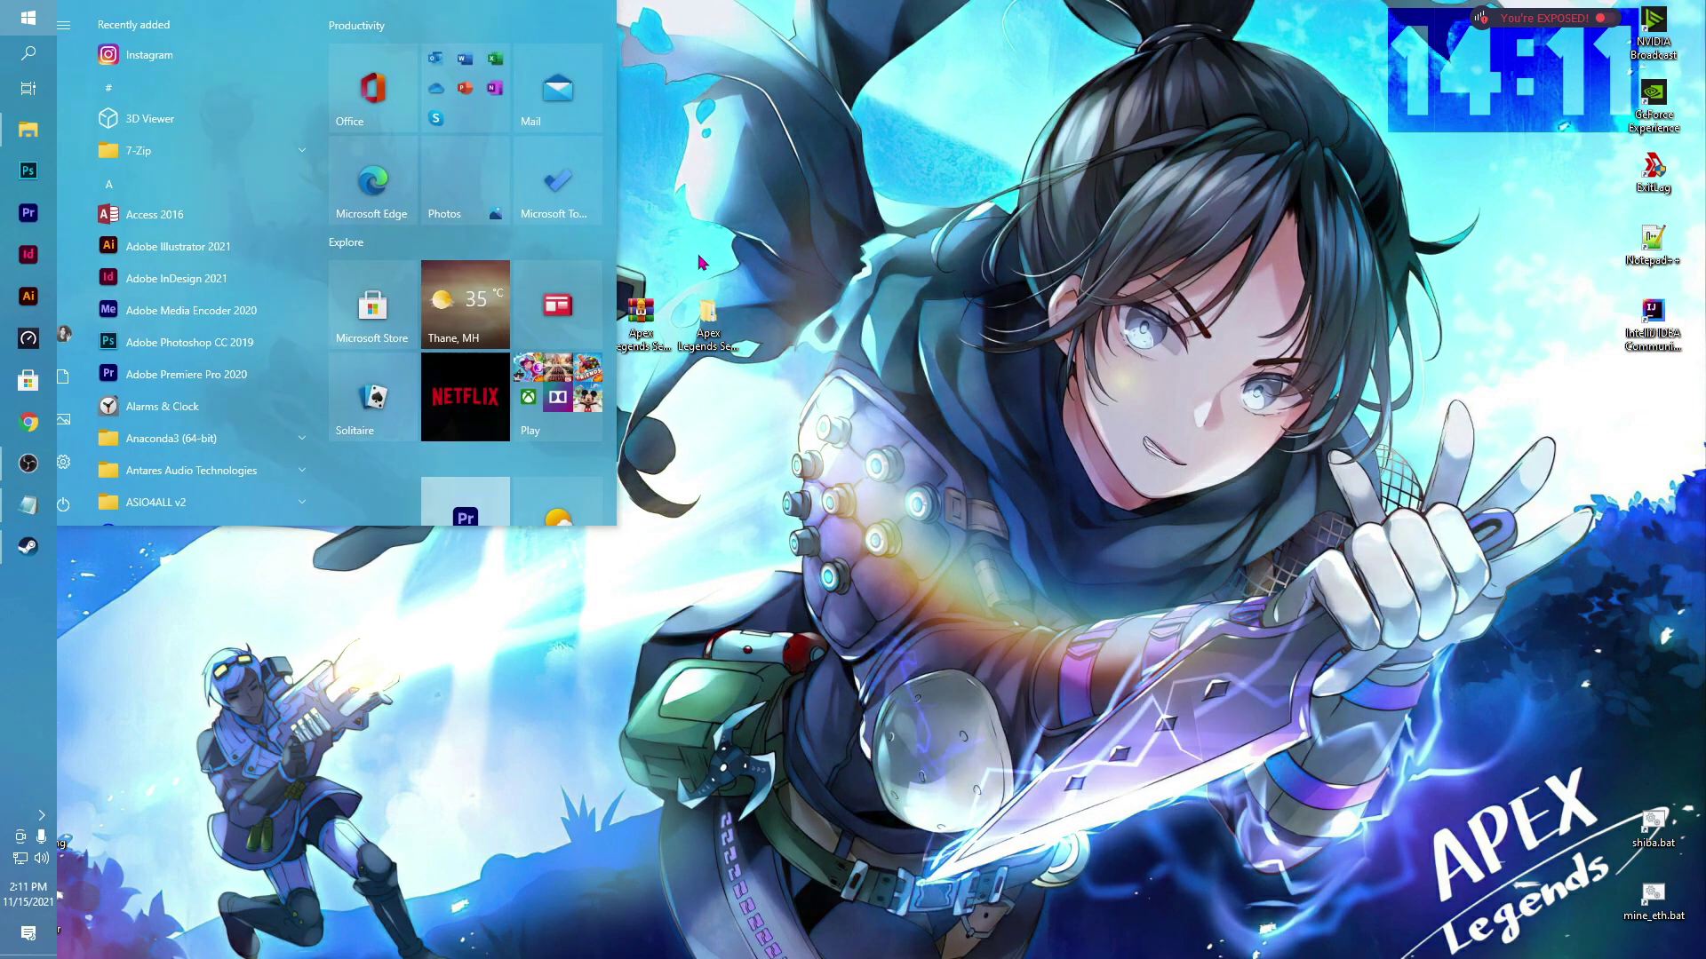
{"action": "type", "text": "graphic"}
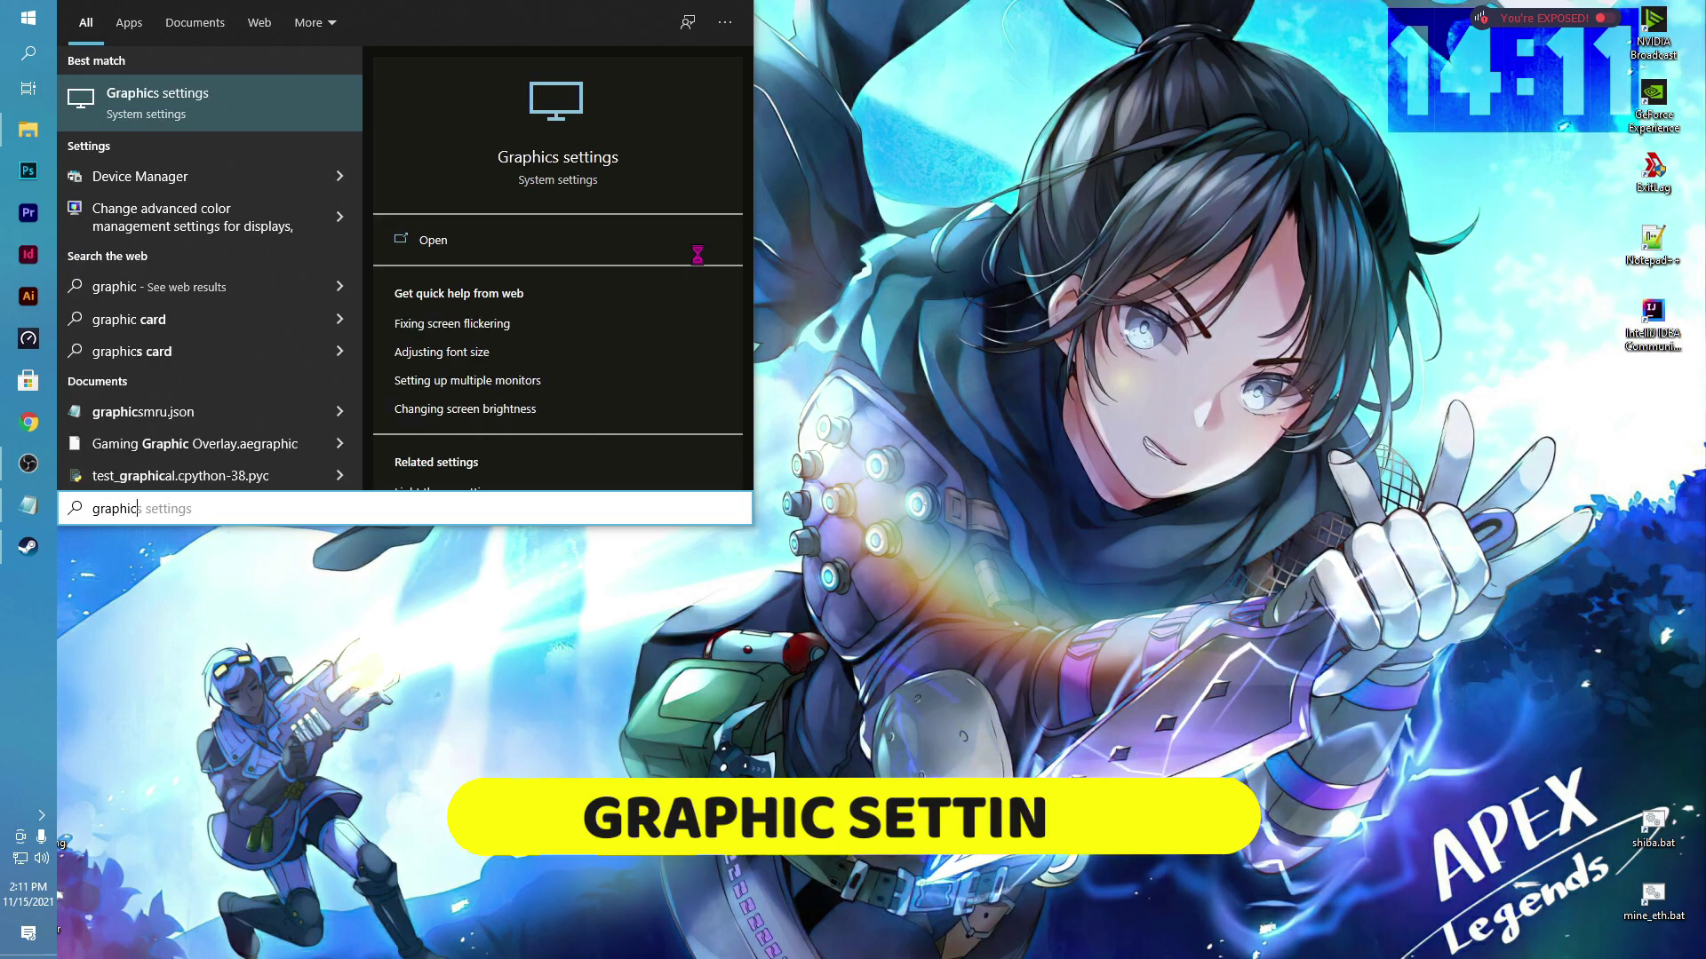
{"action": "key", "text": "Return"}
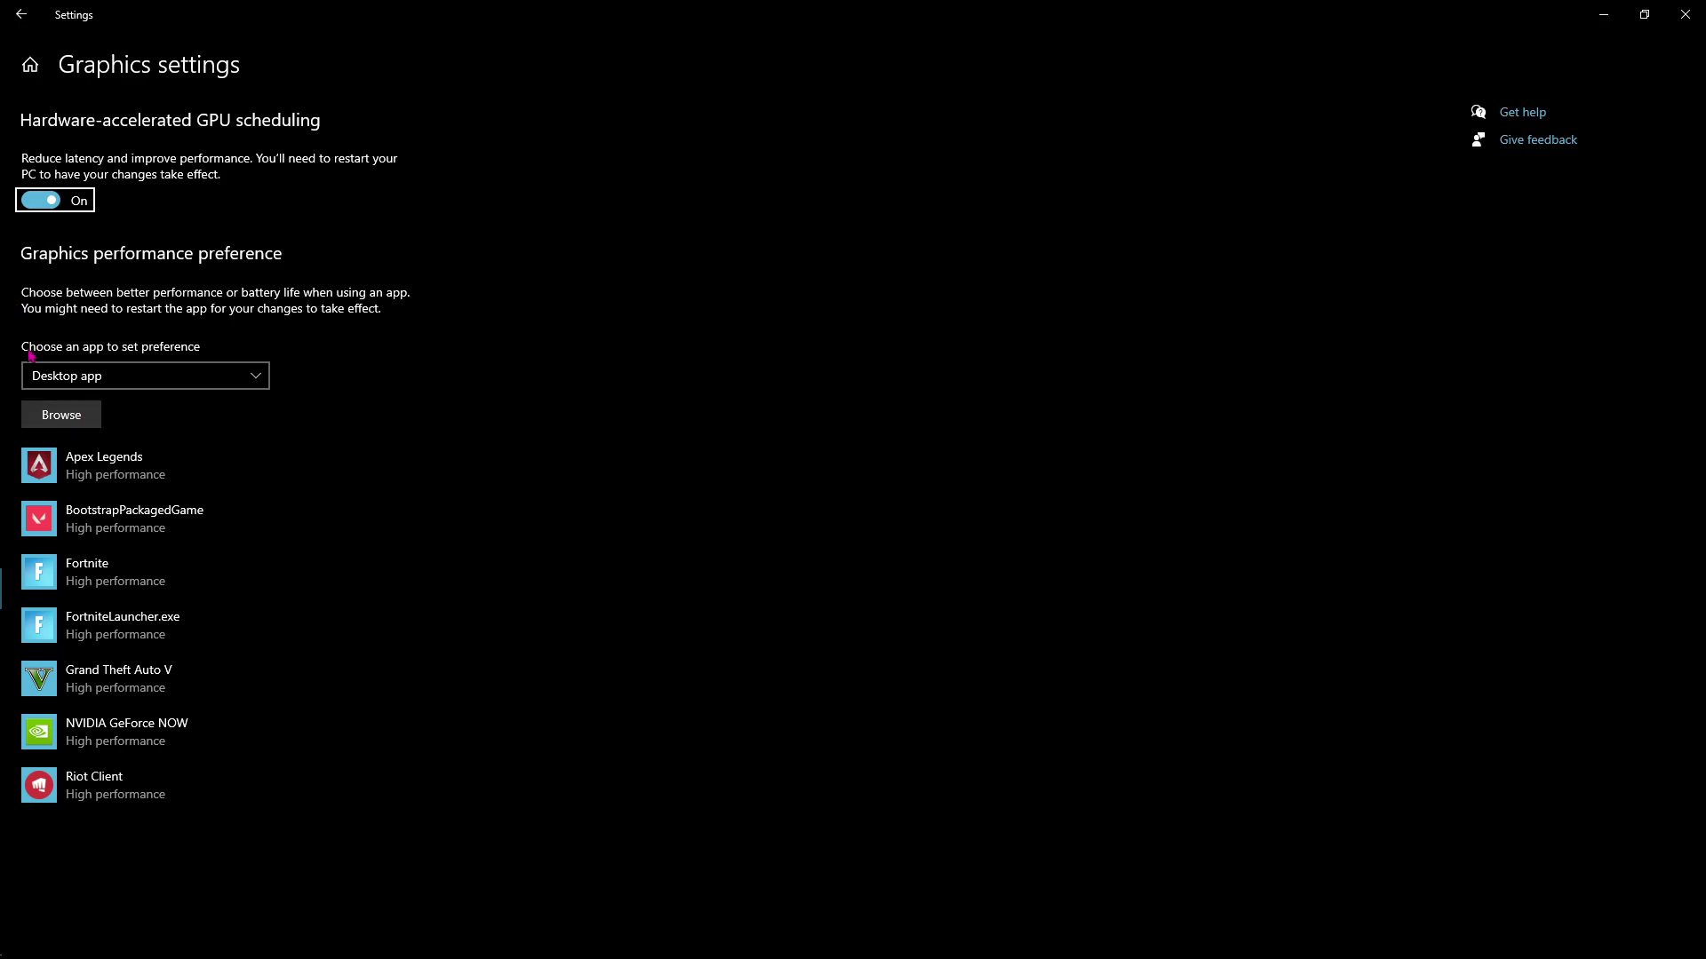
{"action": "left_click", "coordinate": [60, 415]}
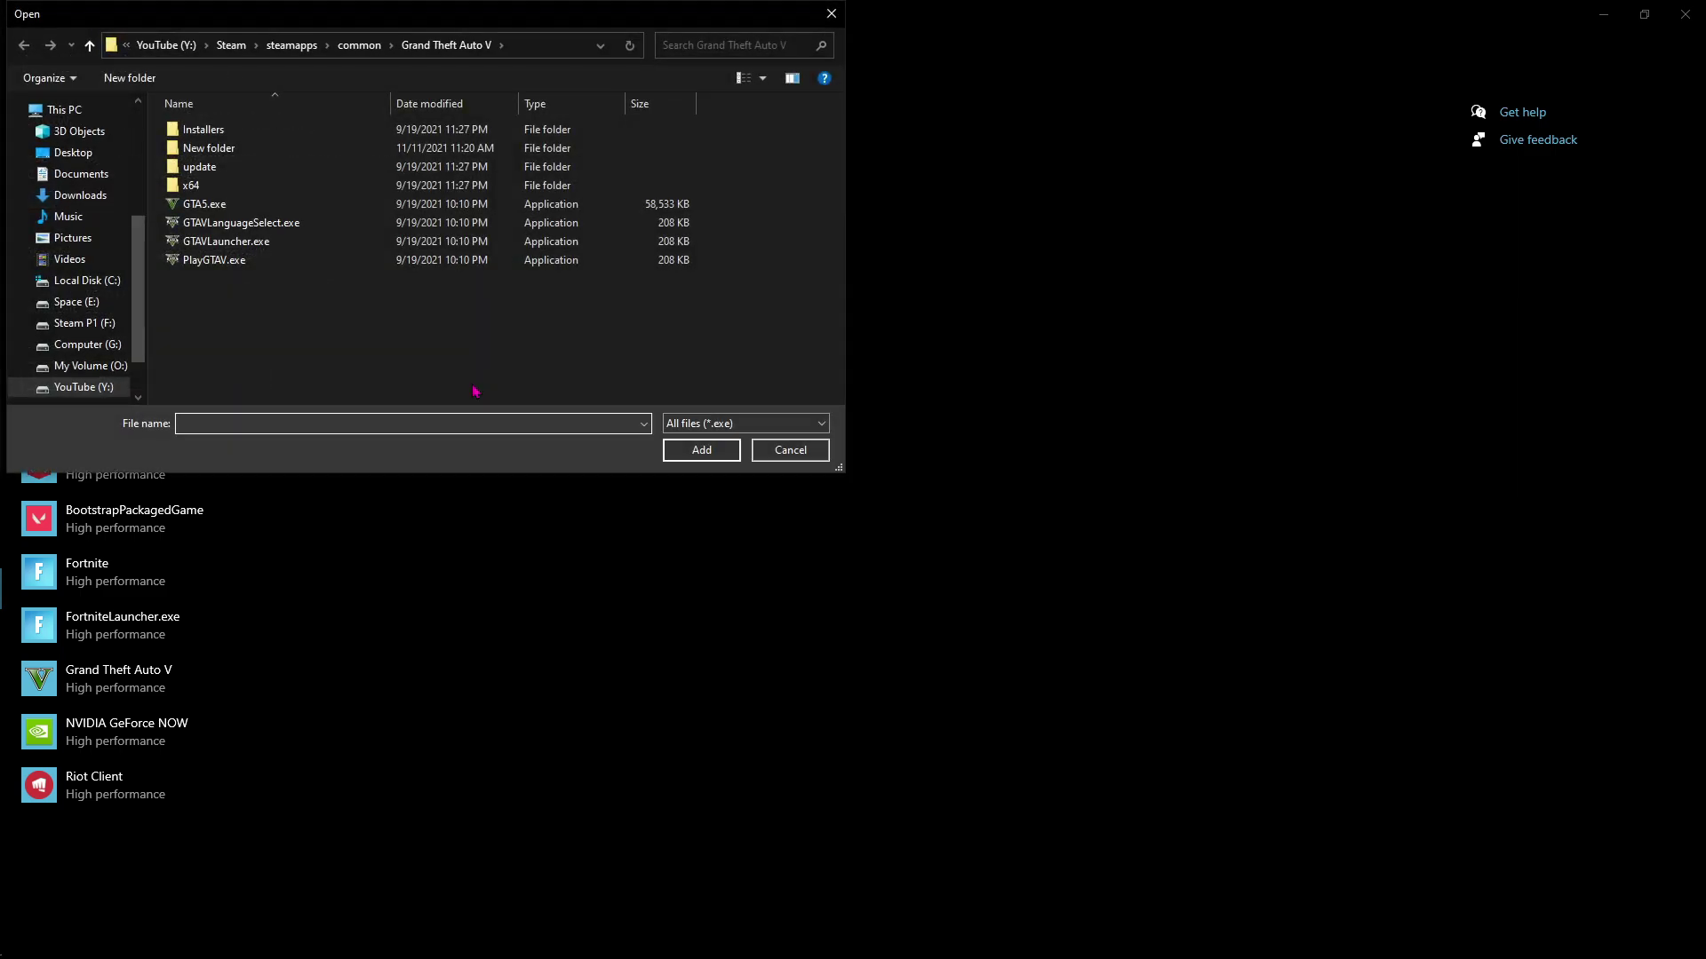
{"action": "left_click", "coordinate": [802, 458]}
{"action": "left_click", "coordinate": [106, 463]}
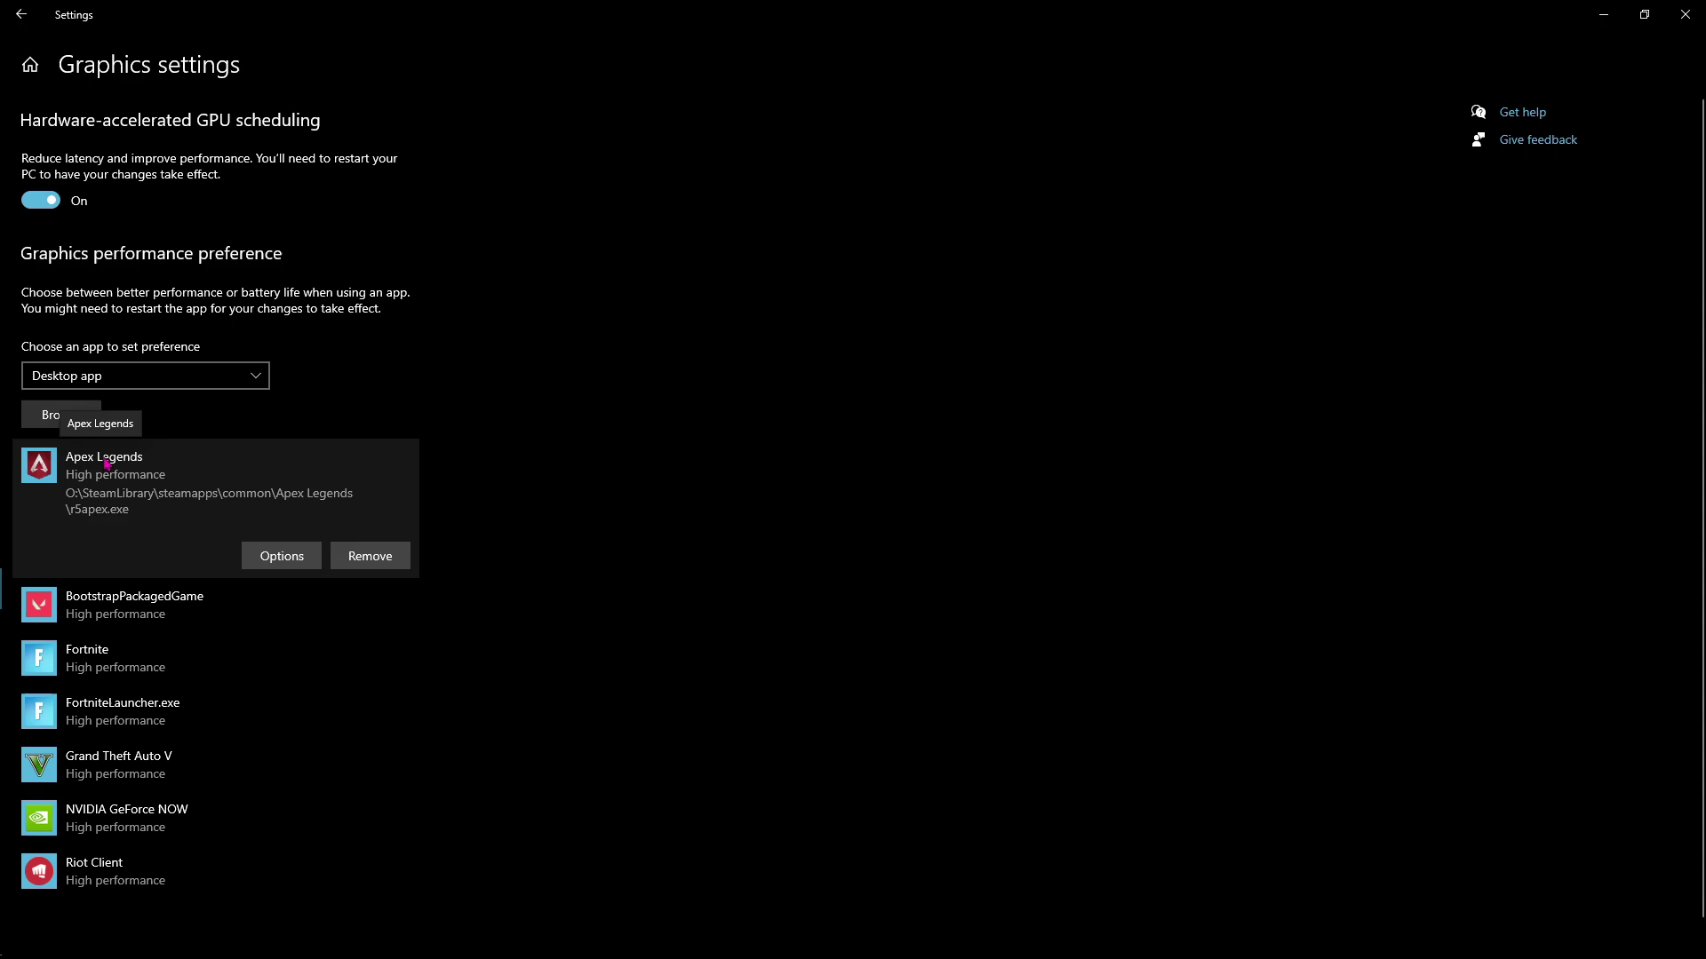
{"action": "left_click", "coordinate": [286, 558]}
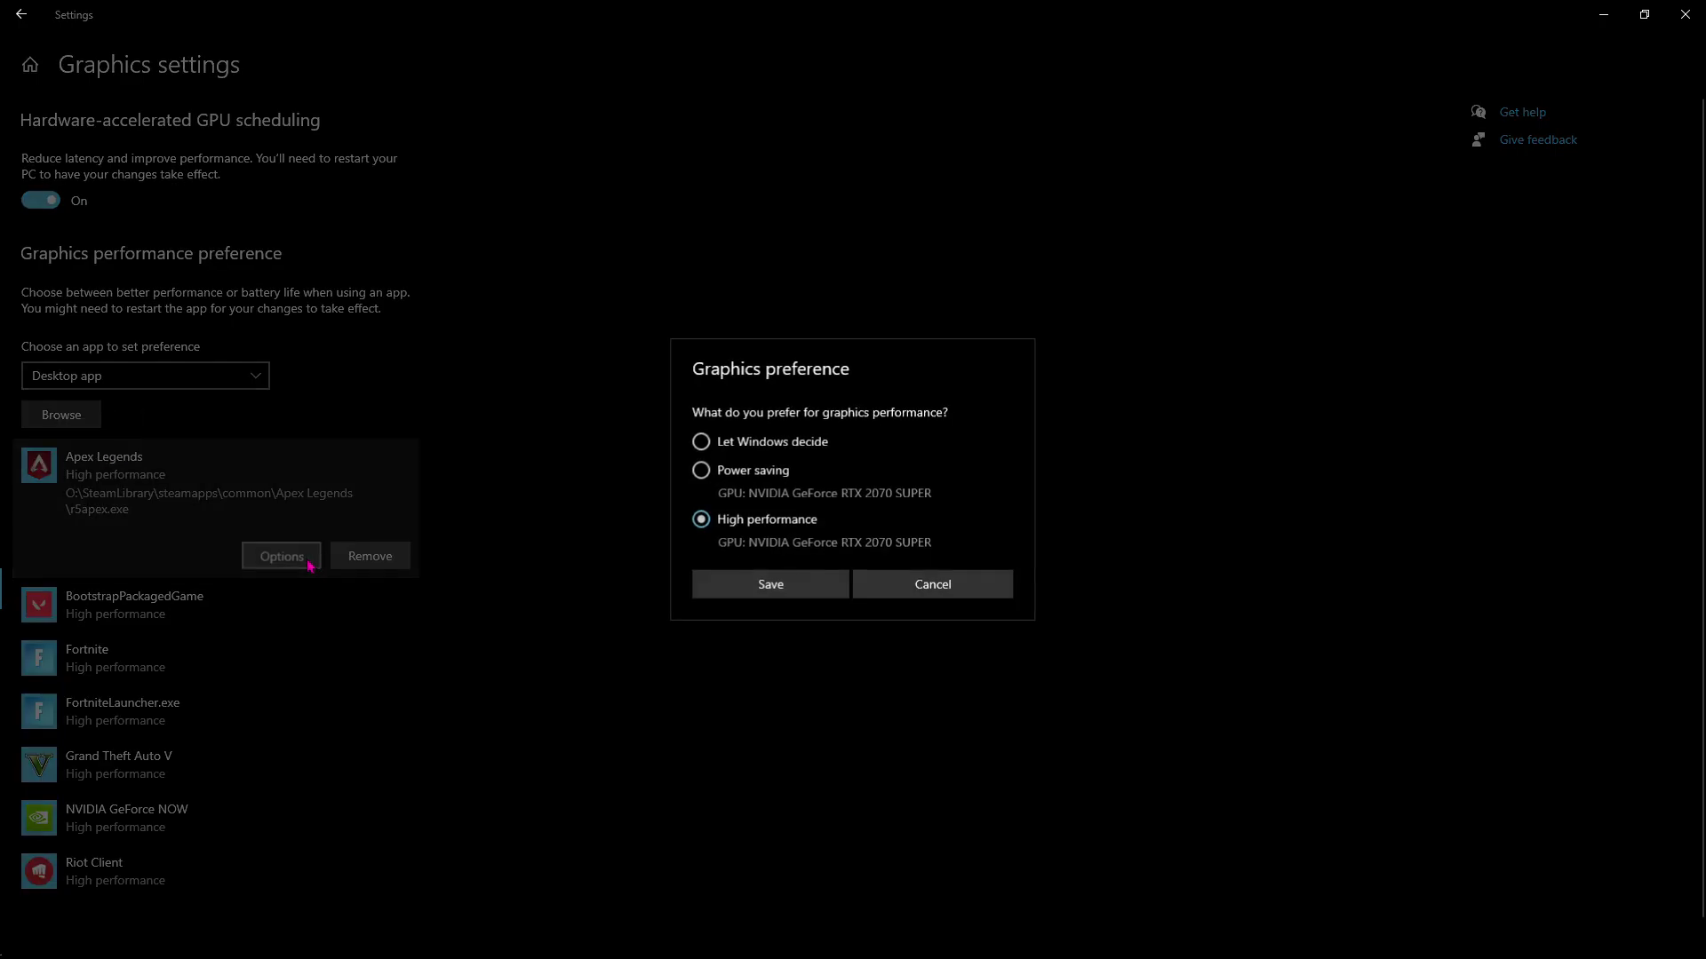
{"action": "left_click", "coordinate": [760, 594]}
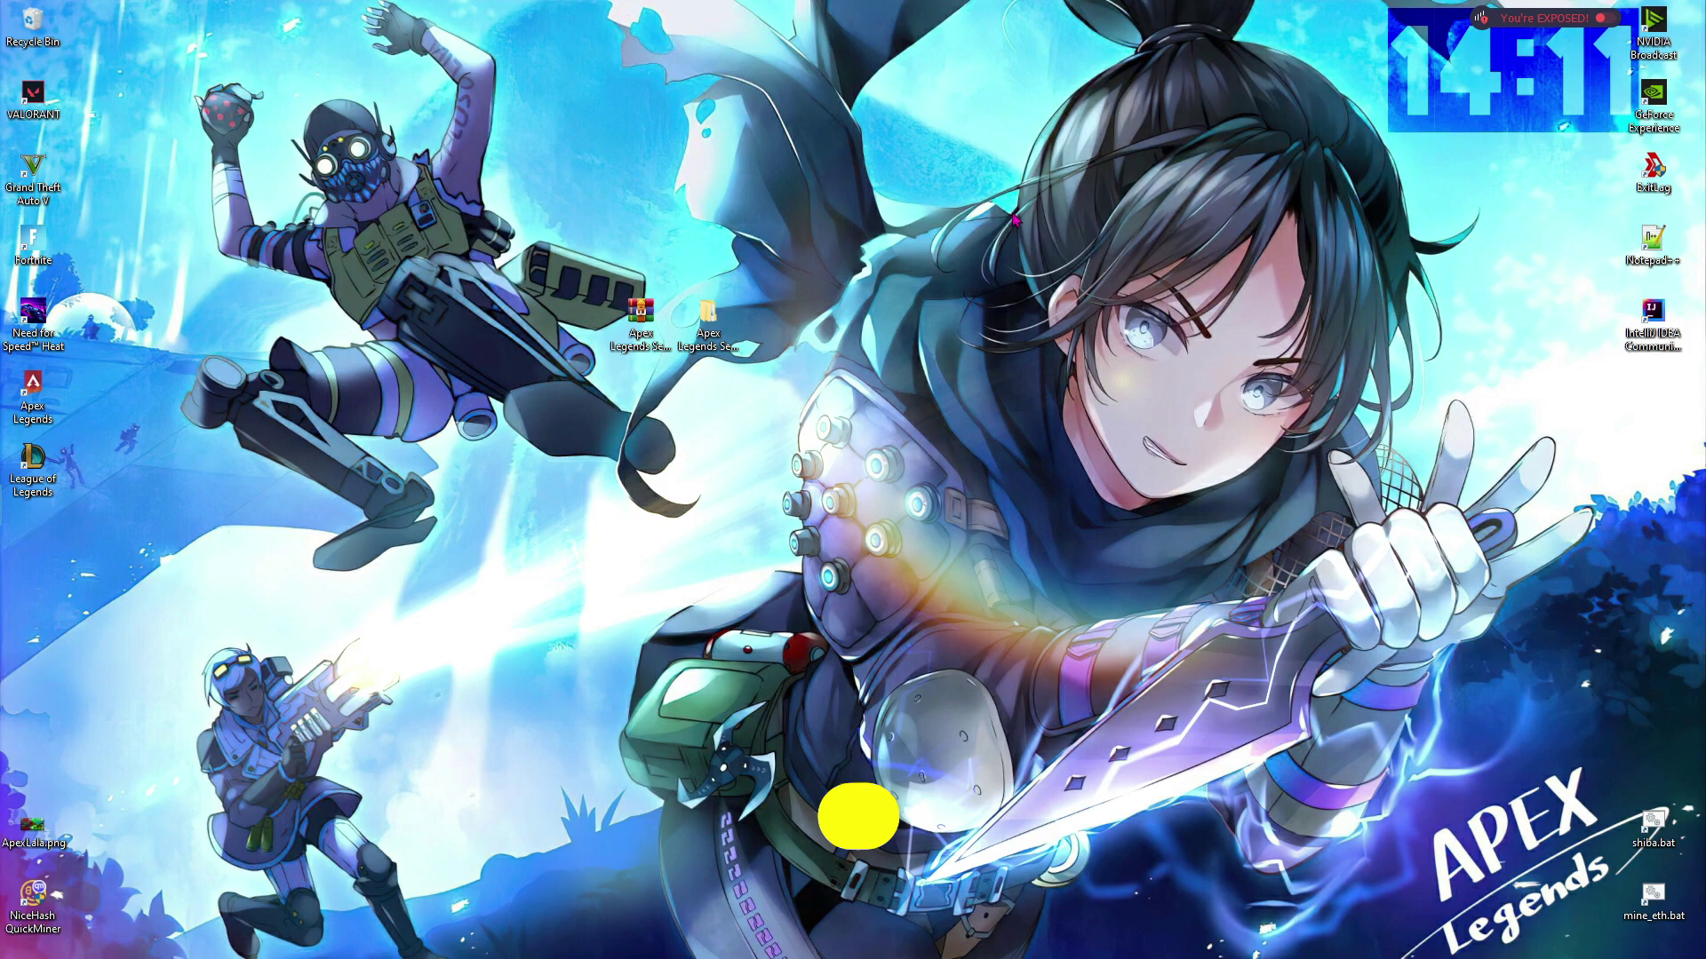
In Device Manager, find High precision event timer under System devices and view its enable/disable actions
{"action": "key", "text": "super"}
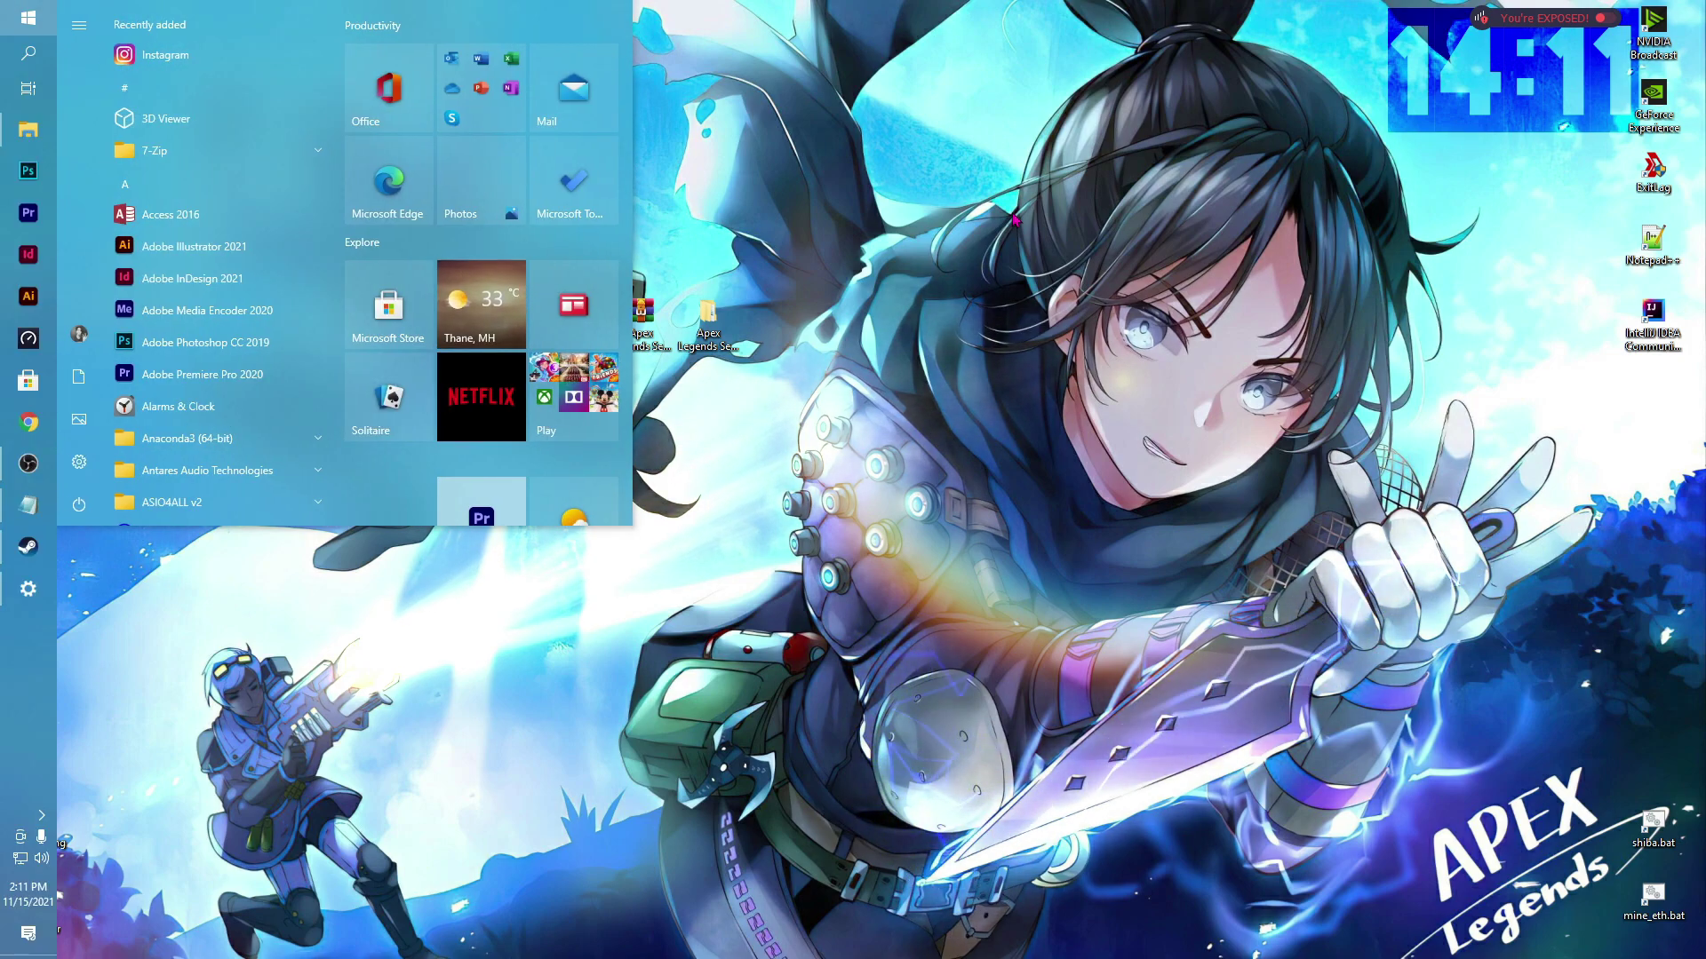
{"action": "type", "text": "de"}
{"action": "key", "text": "Return"}
{"action": "left_click", "coordinate": [275, 799]}
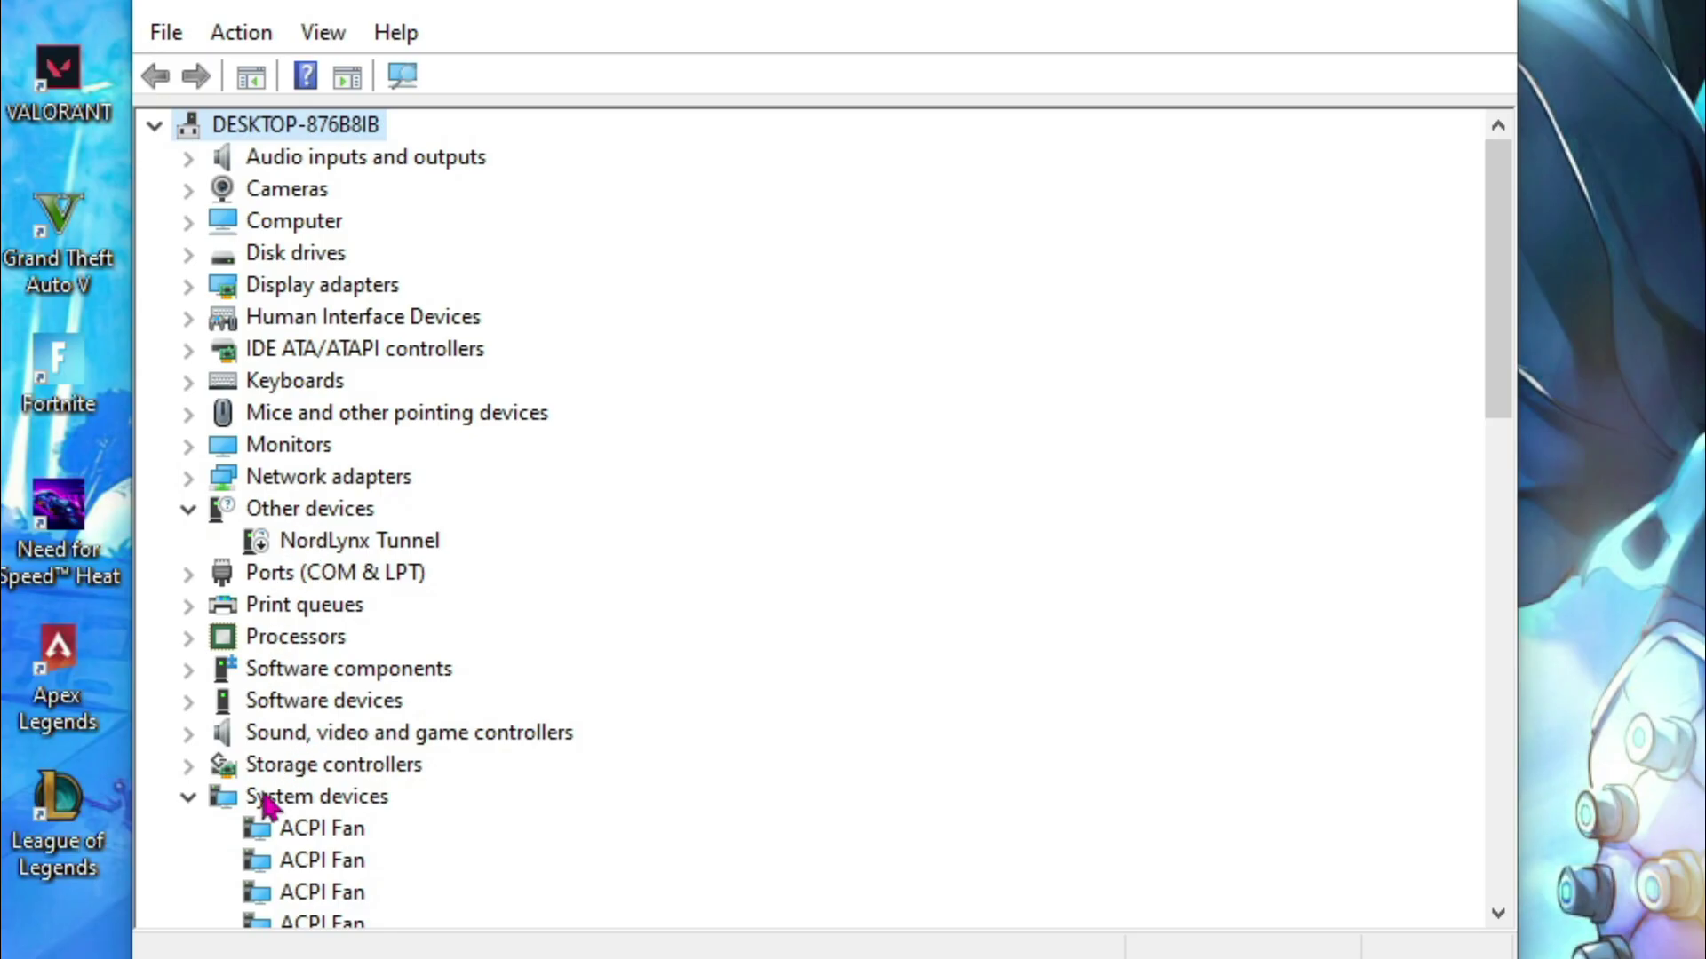
{"action": "scroll", "coordinate": [507, 658], "scroll_direction": "down", "scroll_amount": 2}
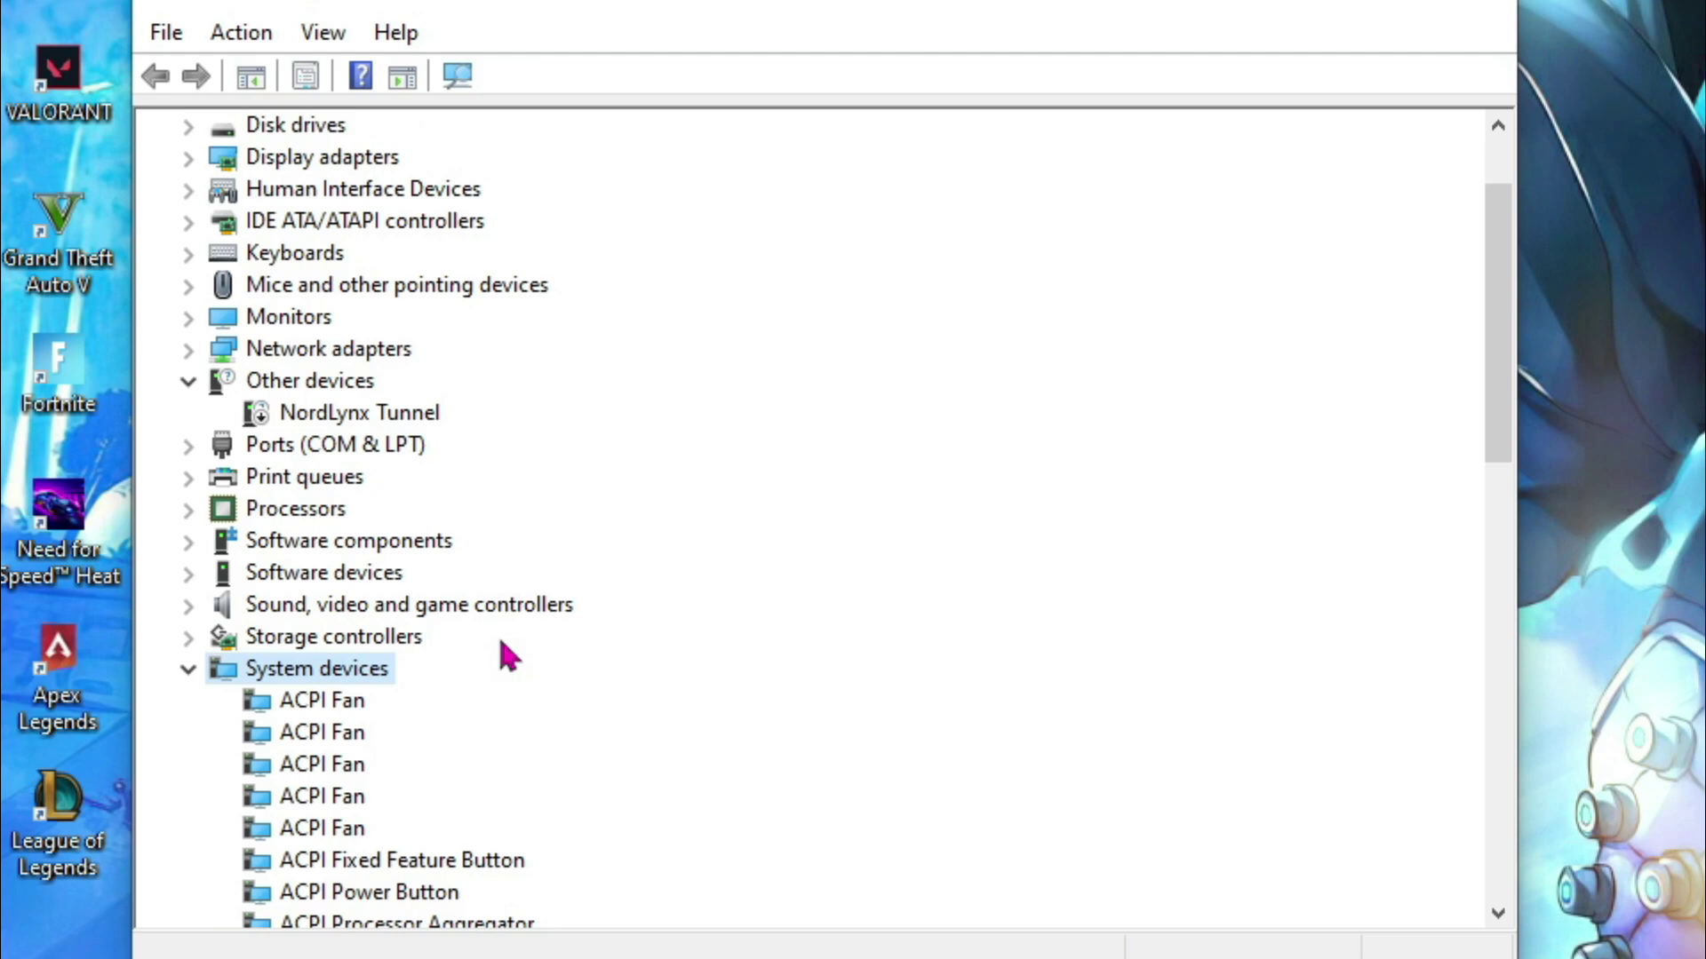
{"action": "scroll", "coordinate": [508, 658], "scroll_direction": "down", "scroll_amount": 3}
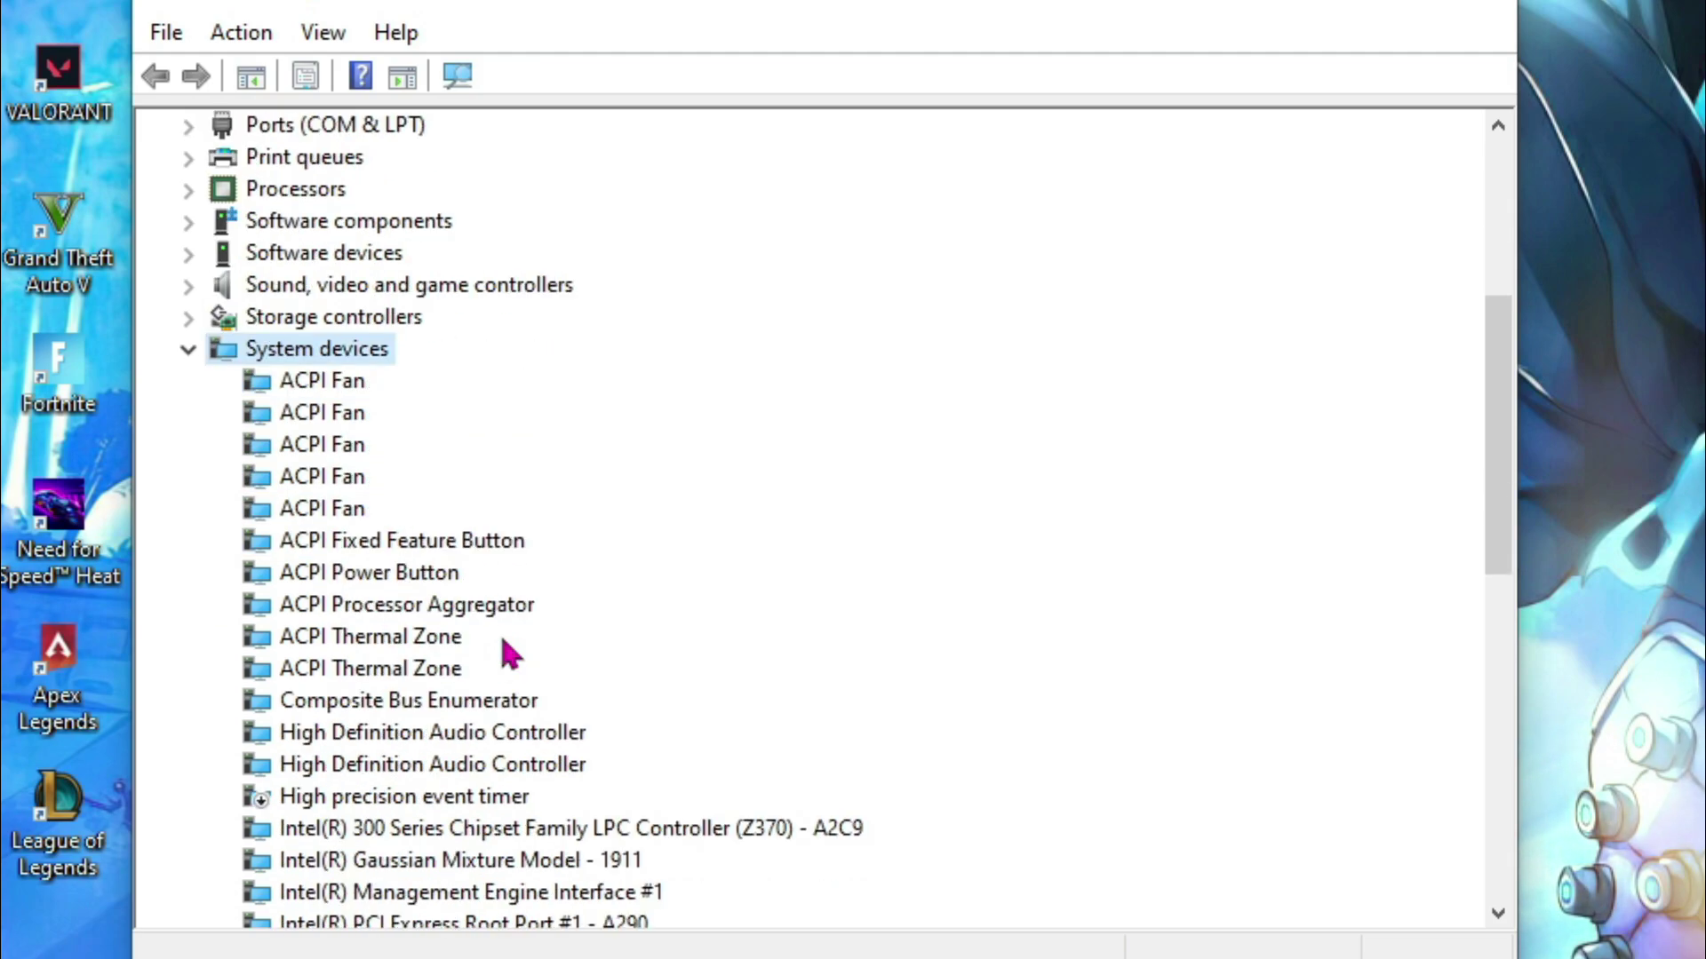
{"action": "scroll", "coordinate": [507, 654], "scroll_direction": "down", "scroll_amount": 1}
{"action": "left_click", "coordinate": [349, 674]}
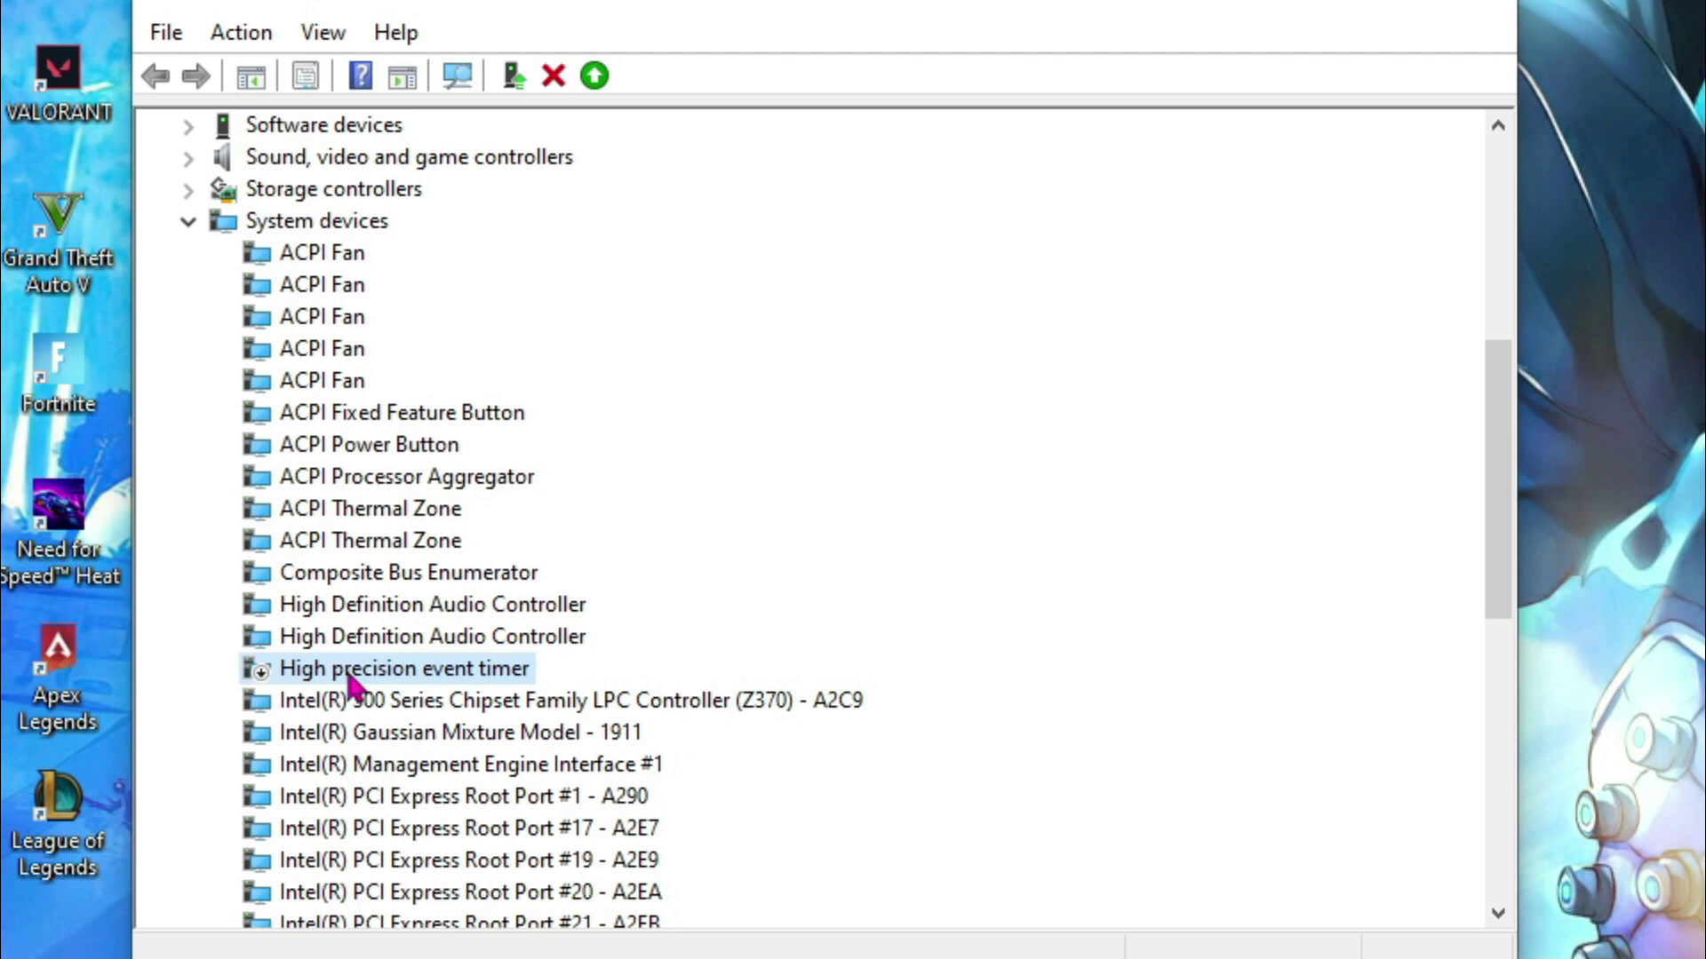
{"action": "right_click", "coordinate": [349, 681]}
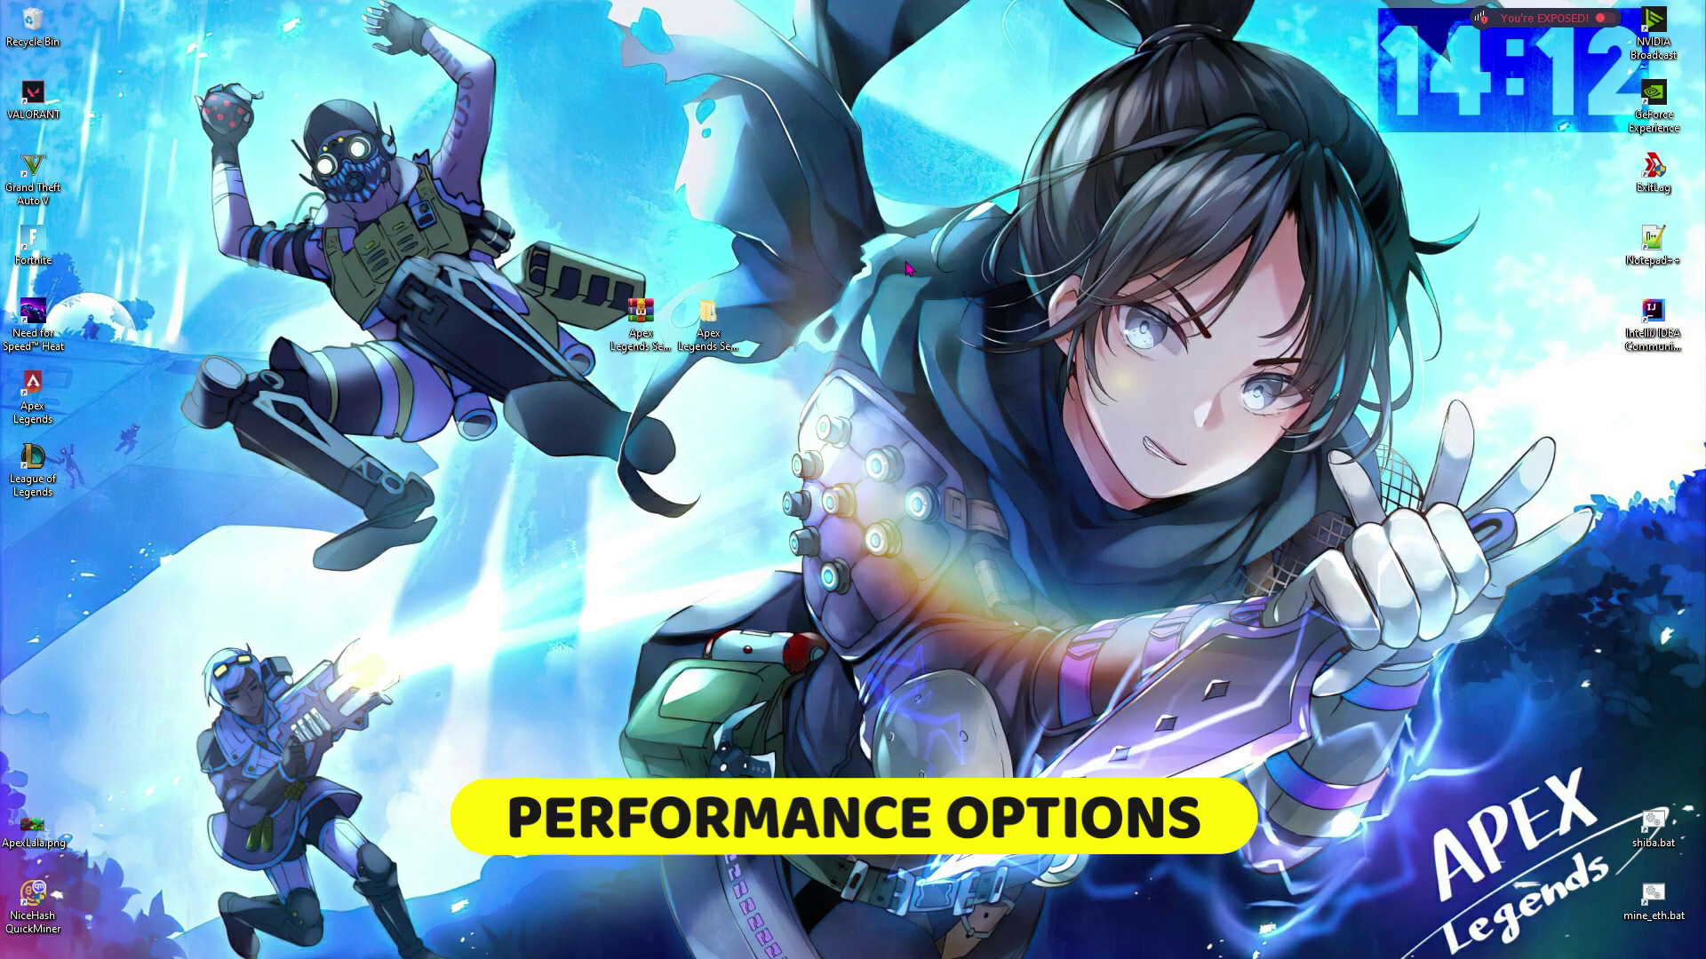
Choose Adjust for best performance, re-enabling smooth font edges, thumbnails instead of icons, and taskbar thumbnails
{"action": "key", "text": "super"}
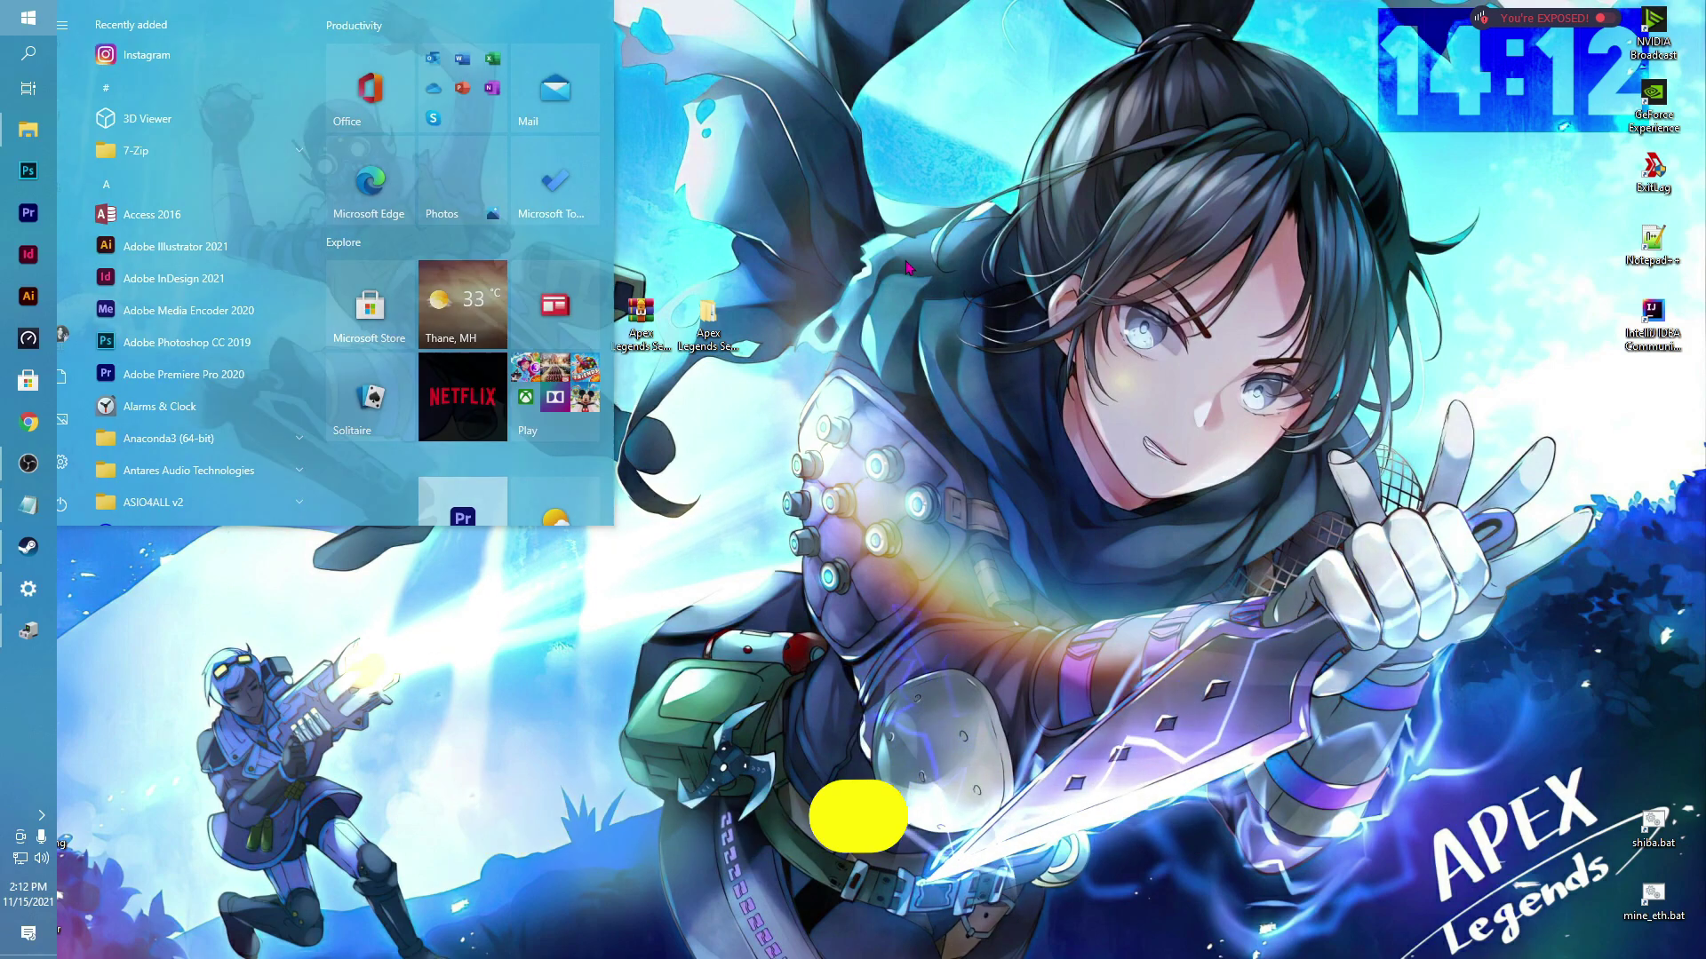
{"action": "type", "text": "perf"}
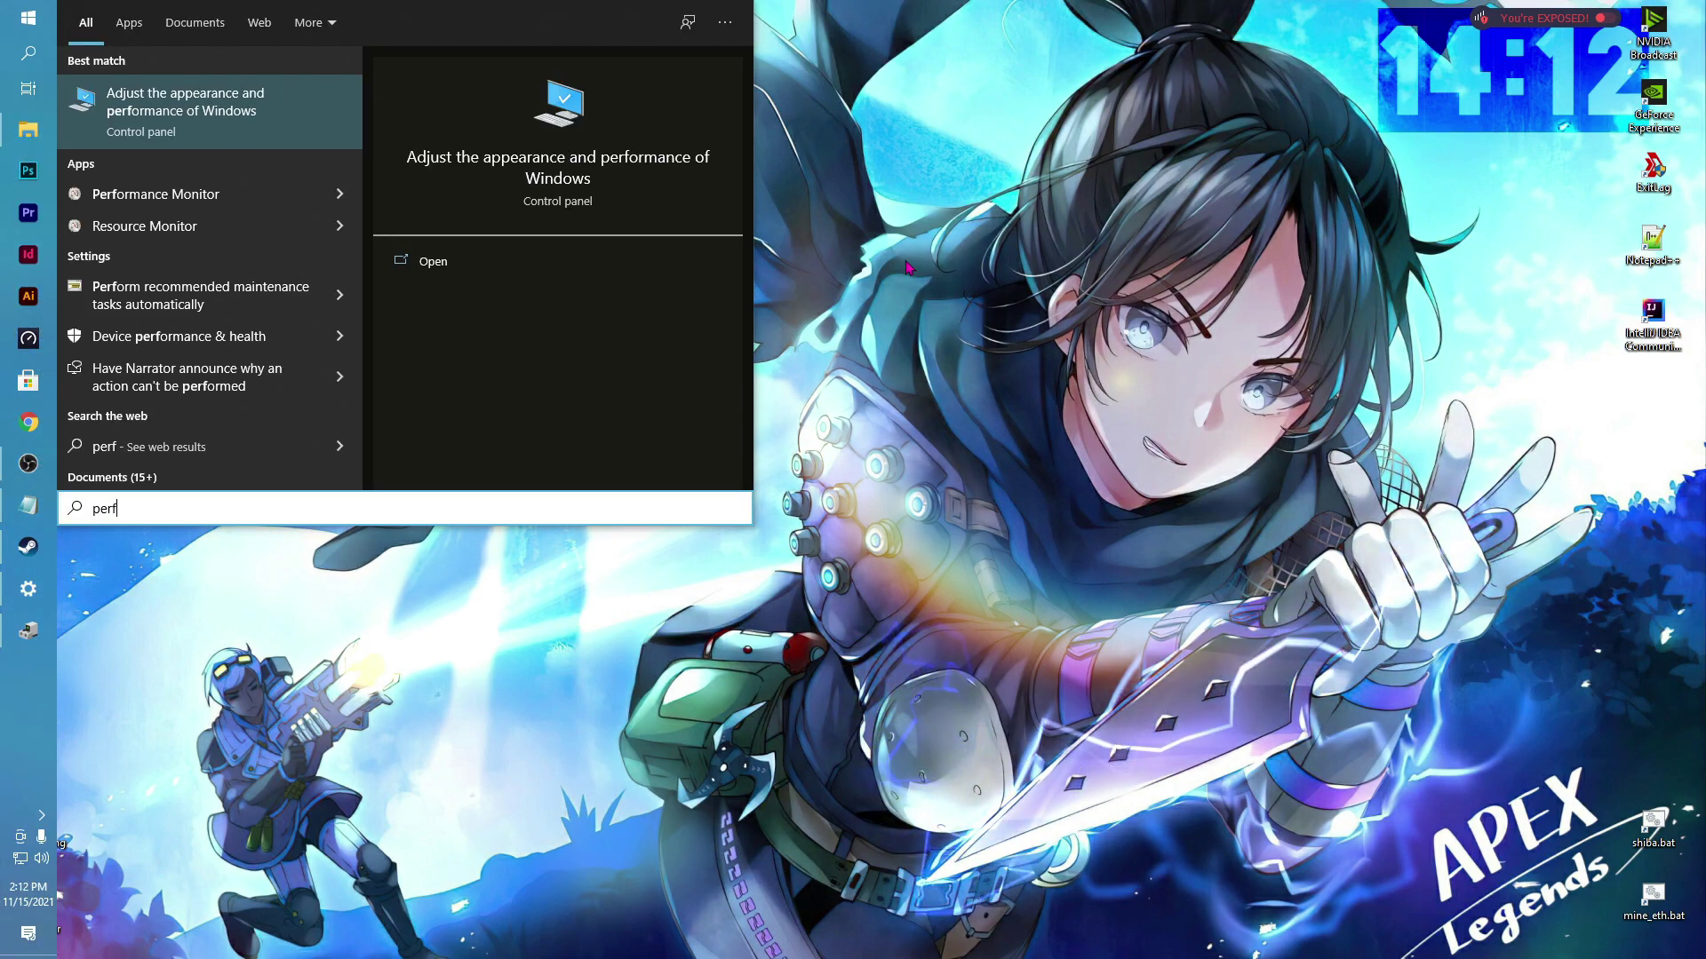
{"action": "key", "text": "Return"}
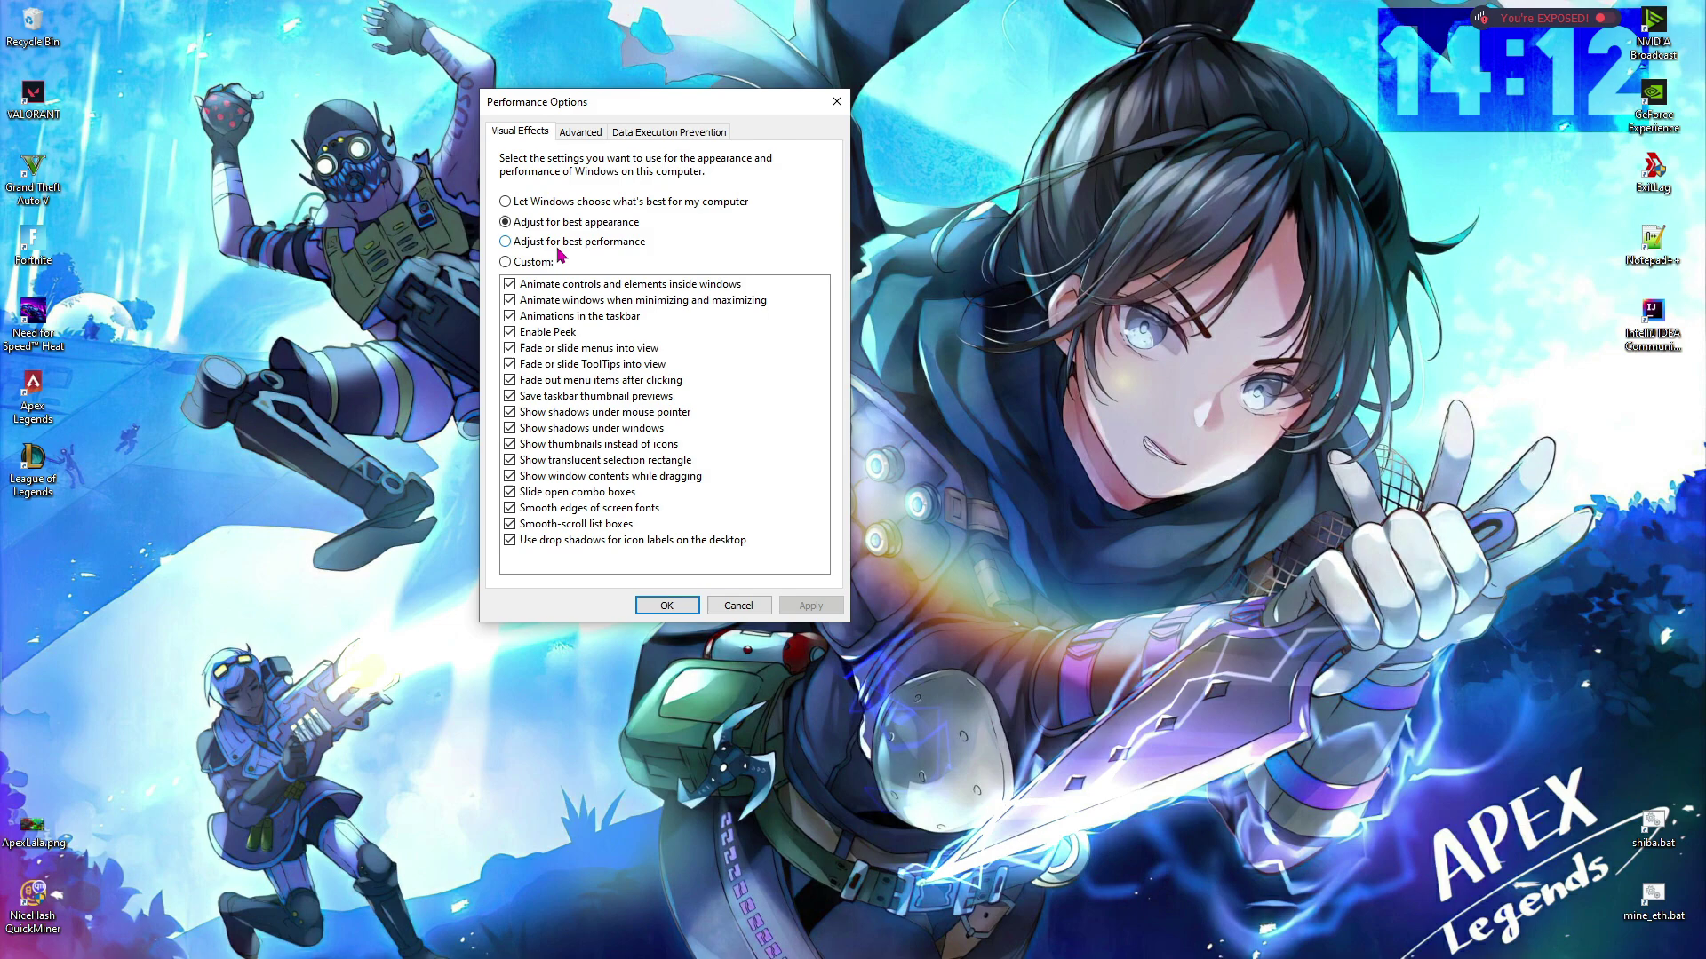
{"action": "left_click", "coordinate": [506, 242]}
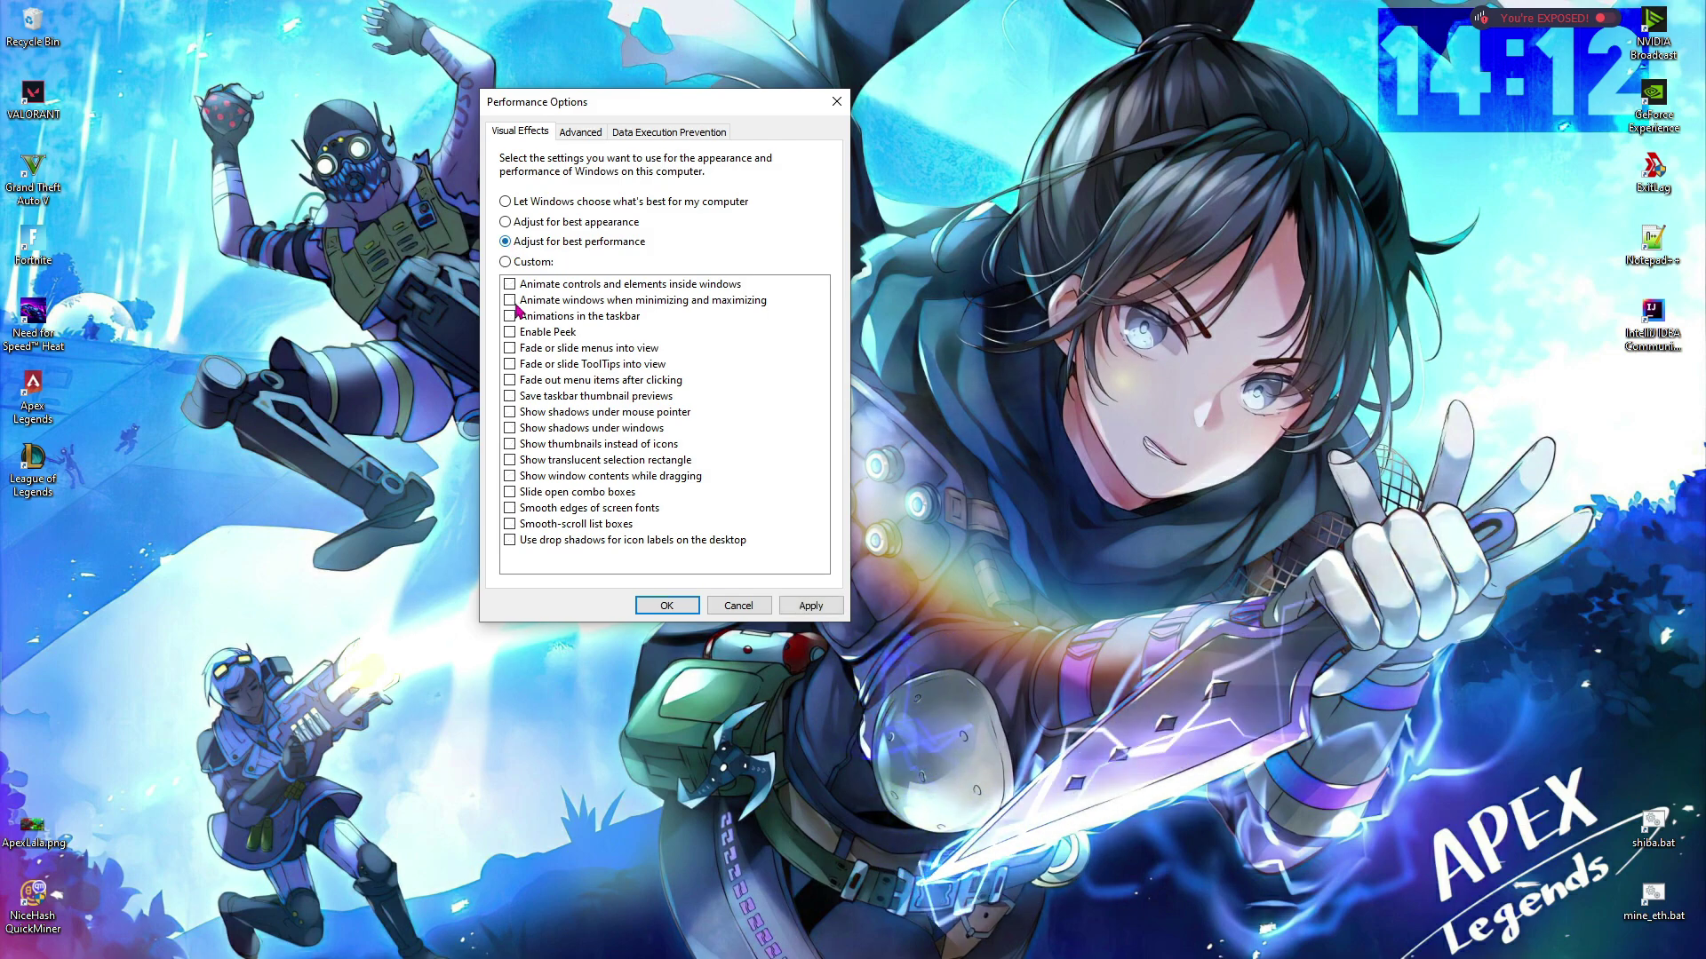
{"action": "left_click", "coordinate": [509, 507]}
{"action": "left_click", "coordinate": [509, 443]}
{"action": "left_click", "coordinate": [509, 395]}
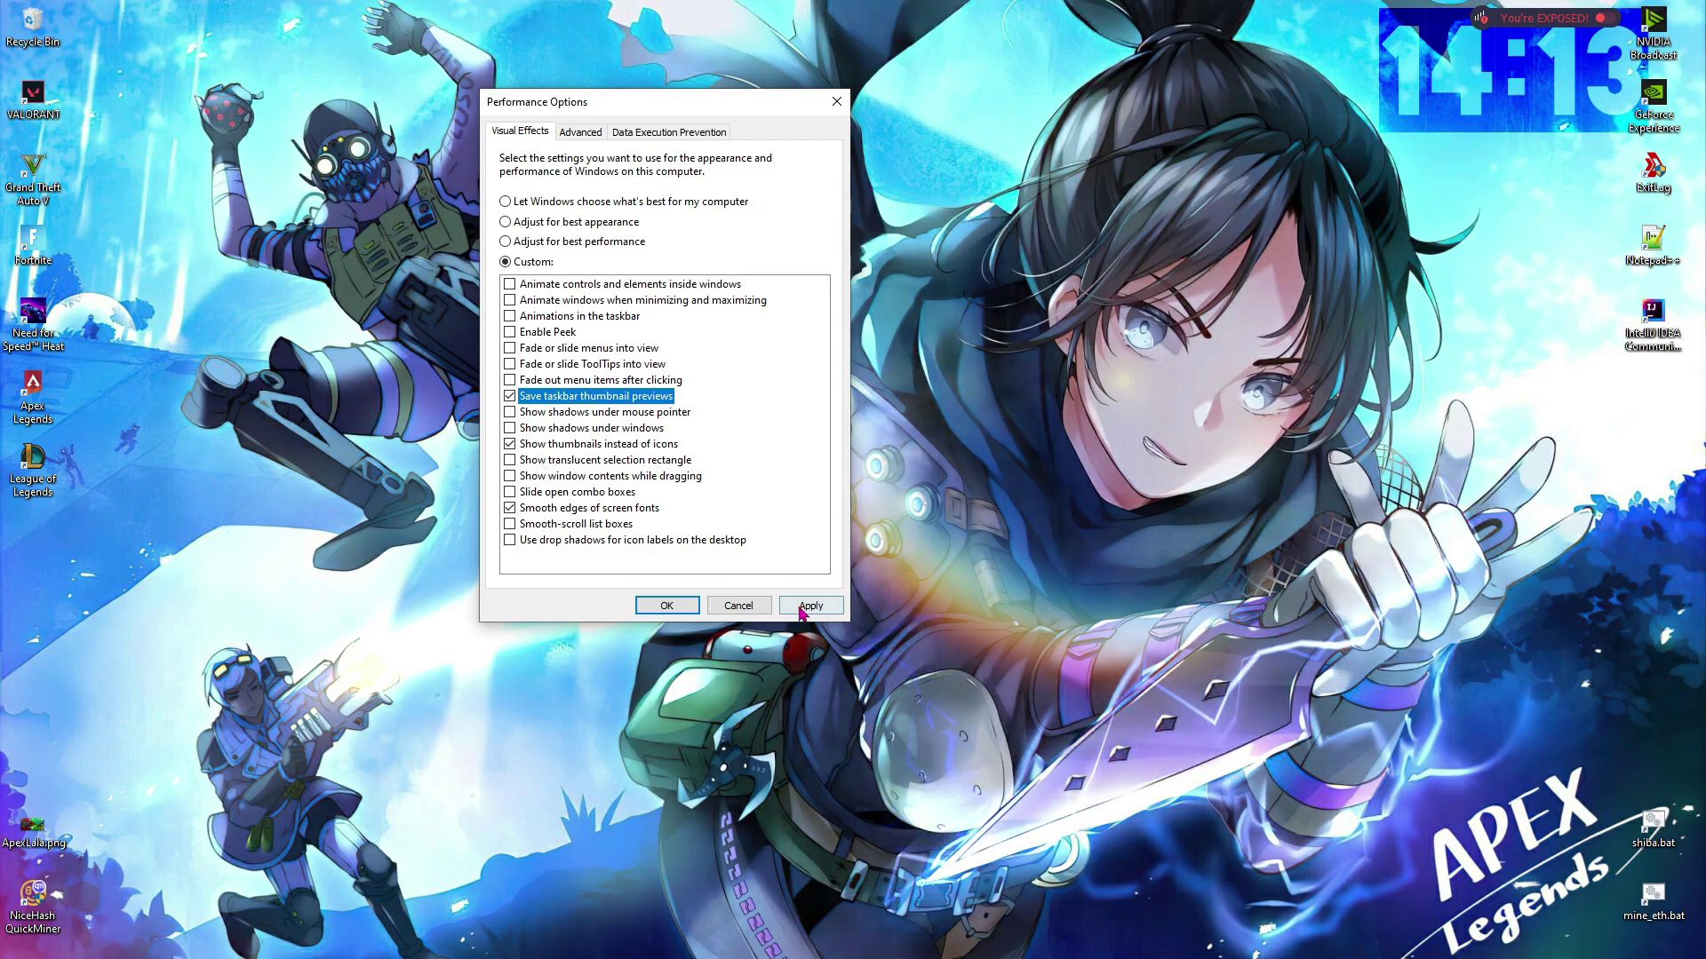
{"action": "left_click", "coordinate": [667, 606]}
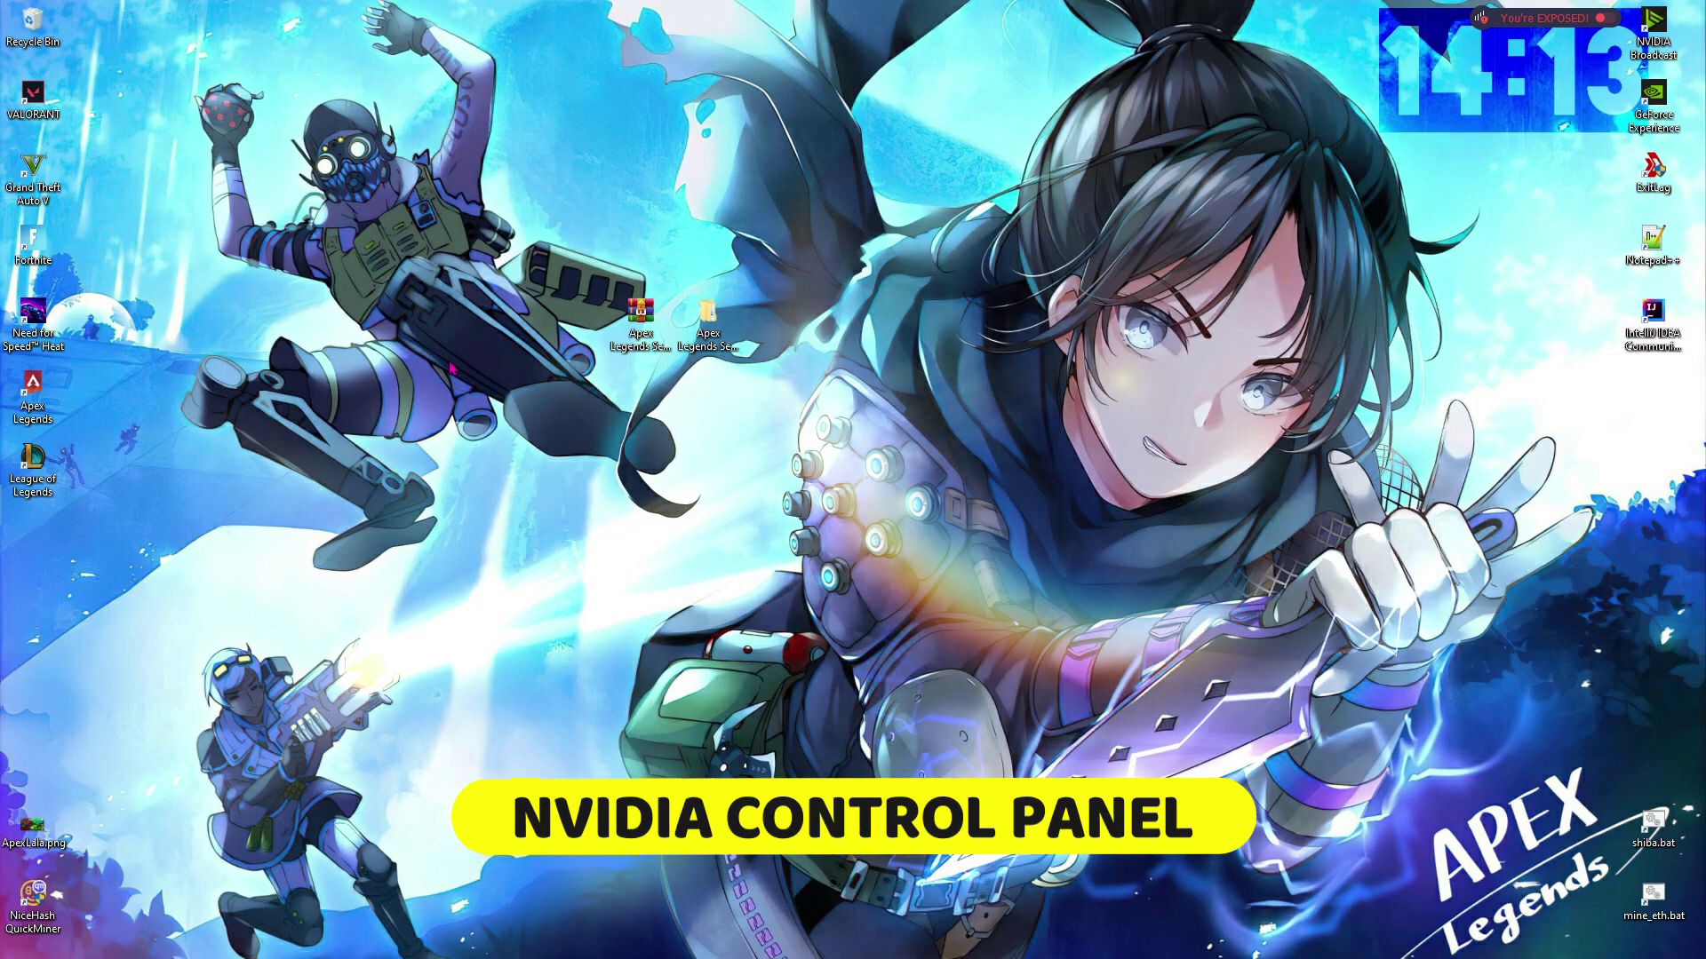
In NVIDIA Control Panel's Program Settings, select Apex Legends as the program to customize
{"action": "right_click", "coordinate": [470, 272]}
{"action": "left_click", "coordinate": [524, 410]}
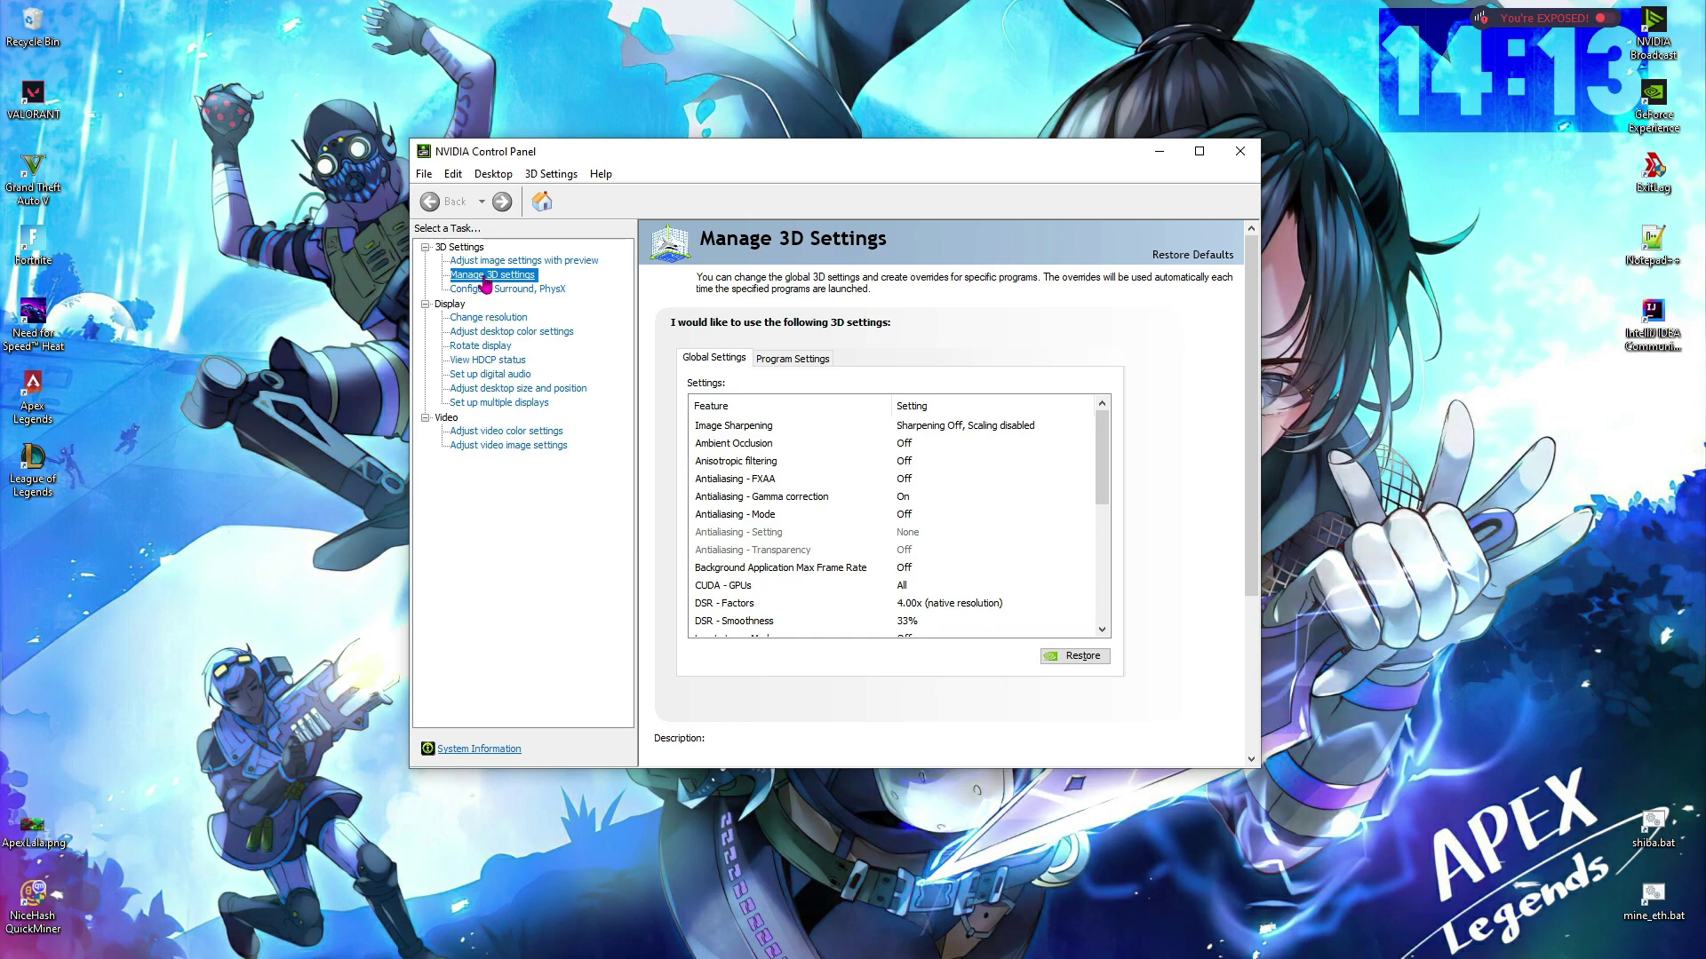
{"action": "left_click", "coordinate": [795, 360]}
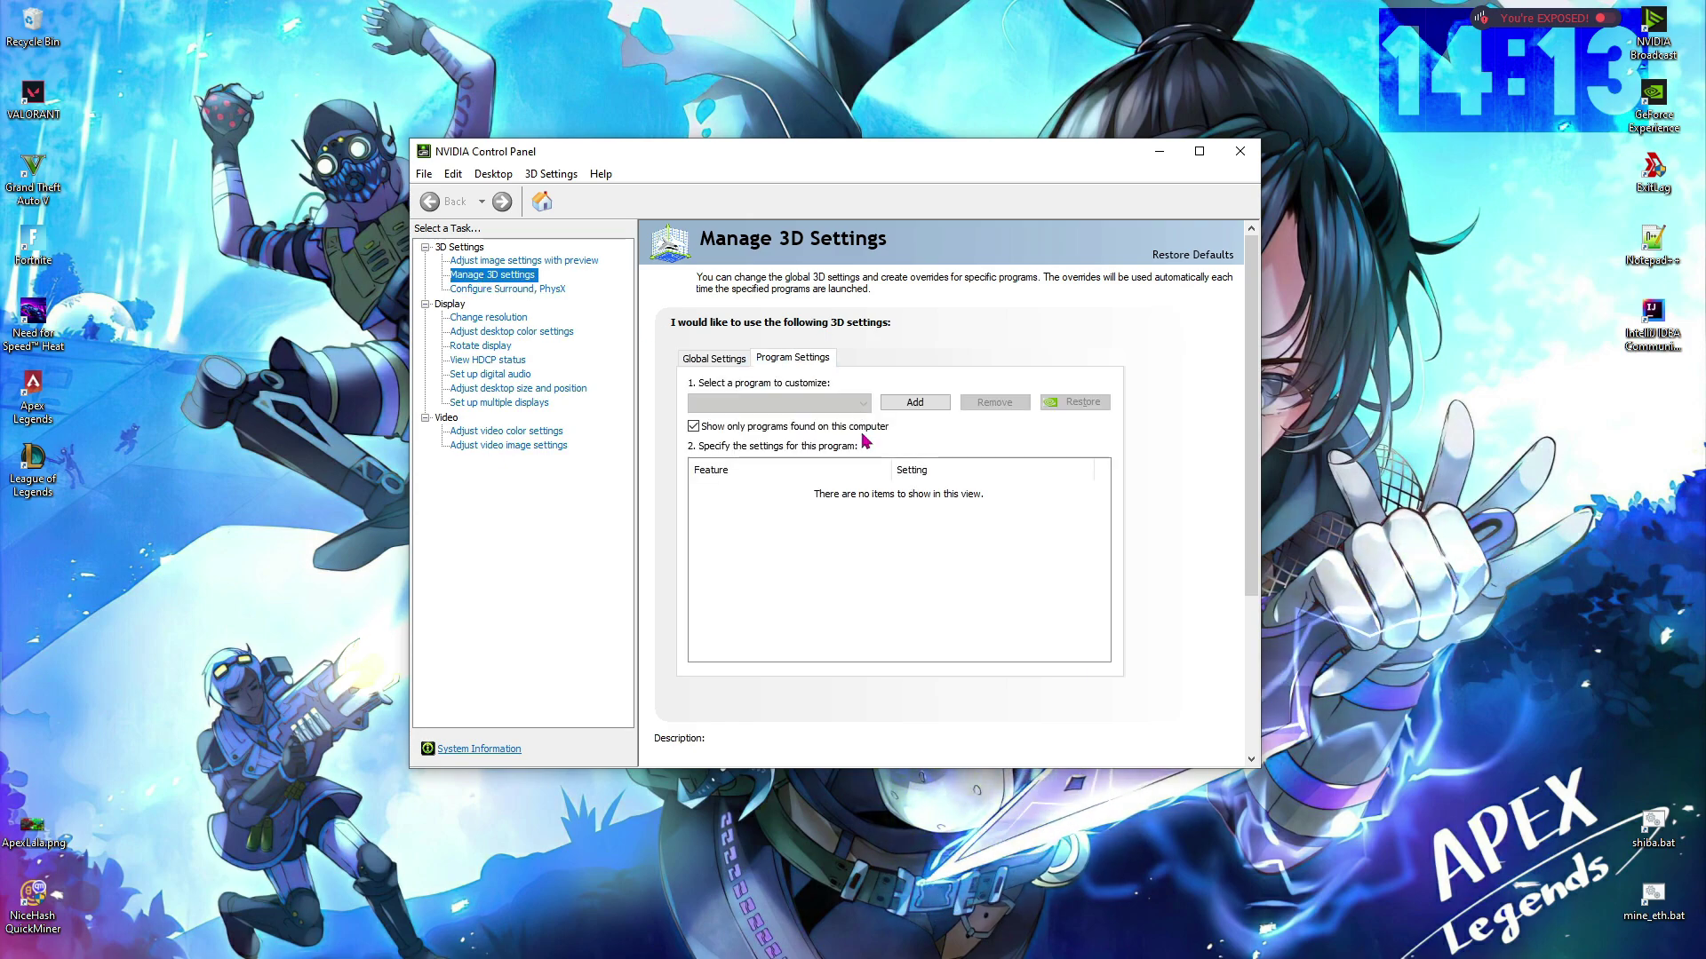
{"action": "left_click", "coordinate": [791, 404]}
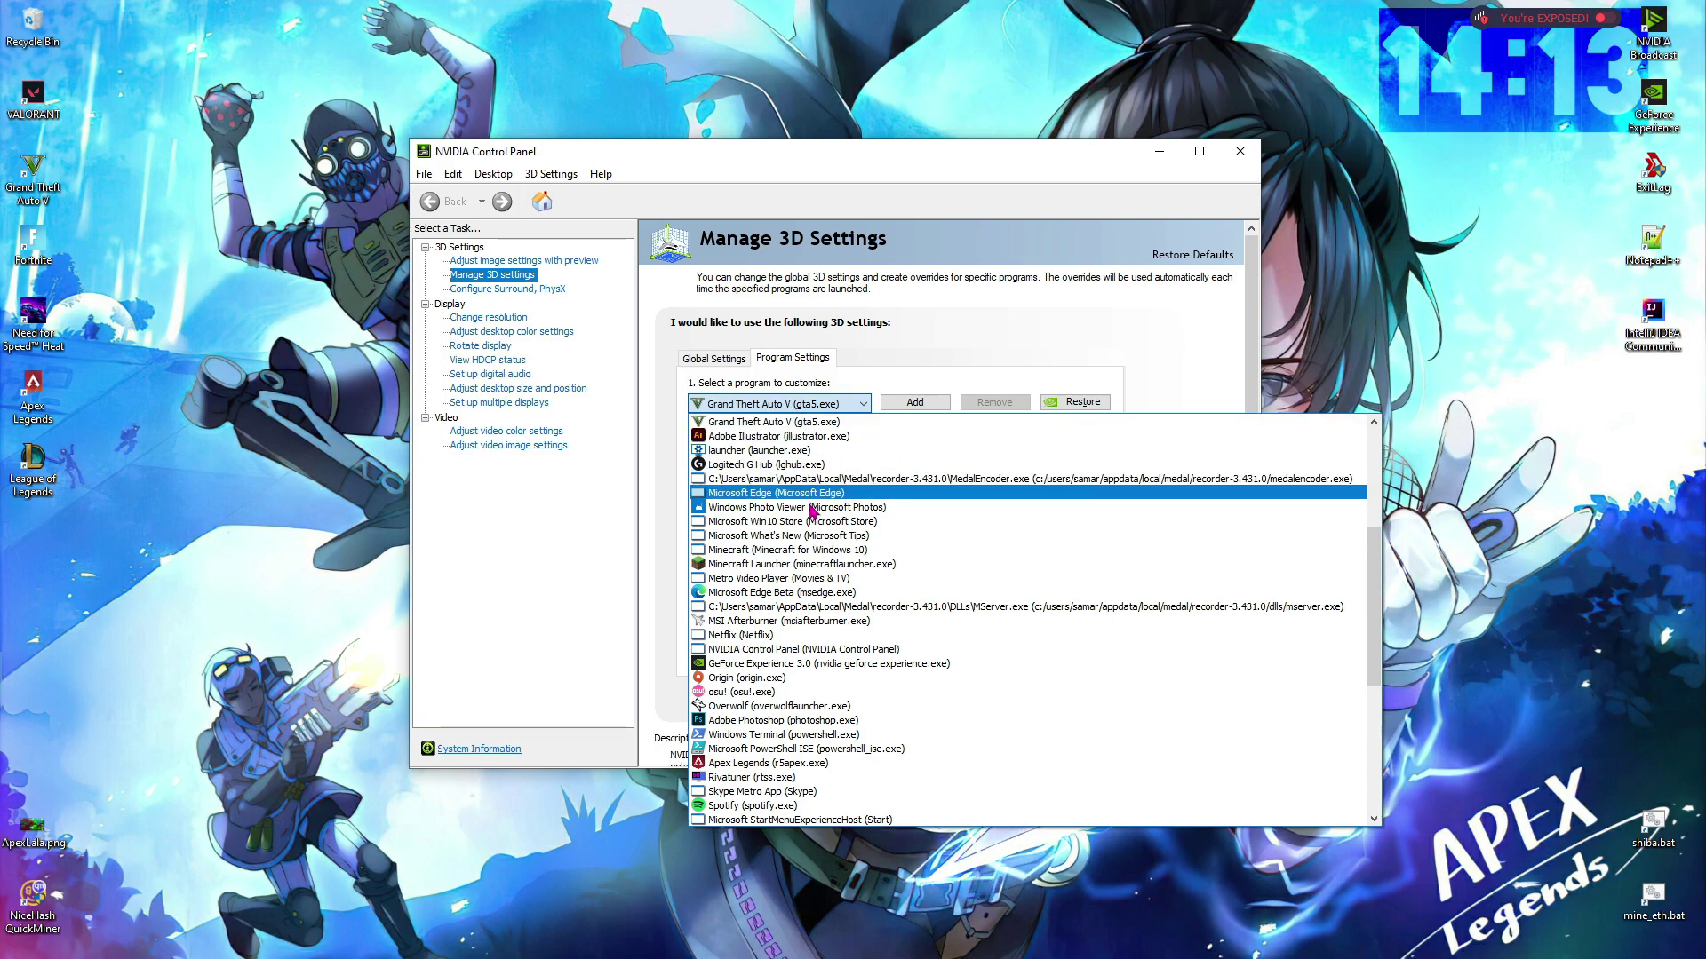
{"action": "scroll", "coordinate": [817, 544], "scroll_direction": "down", "scroll_amount": 6}
{"action": "scroll", "coordinate": [817, 569], "scroll_direction": "down", "scroll_amount": 4}
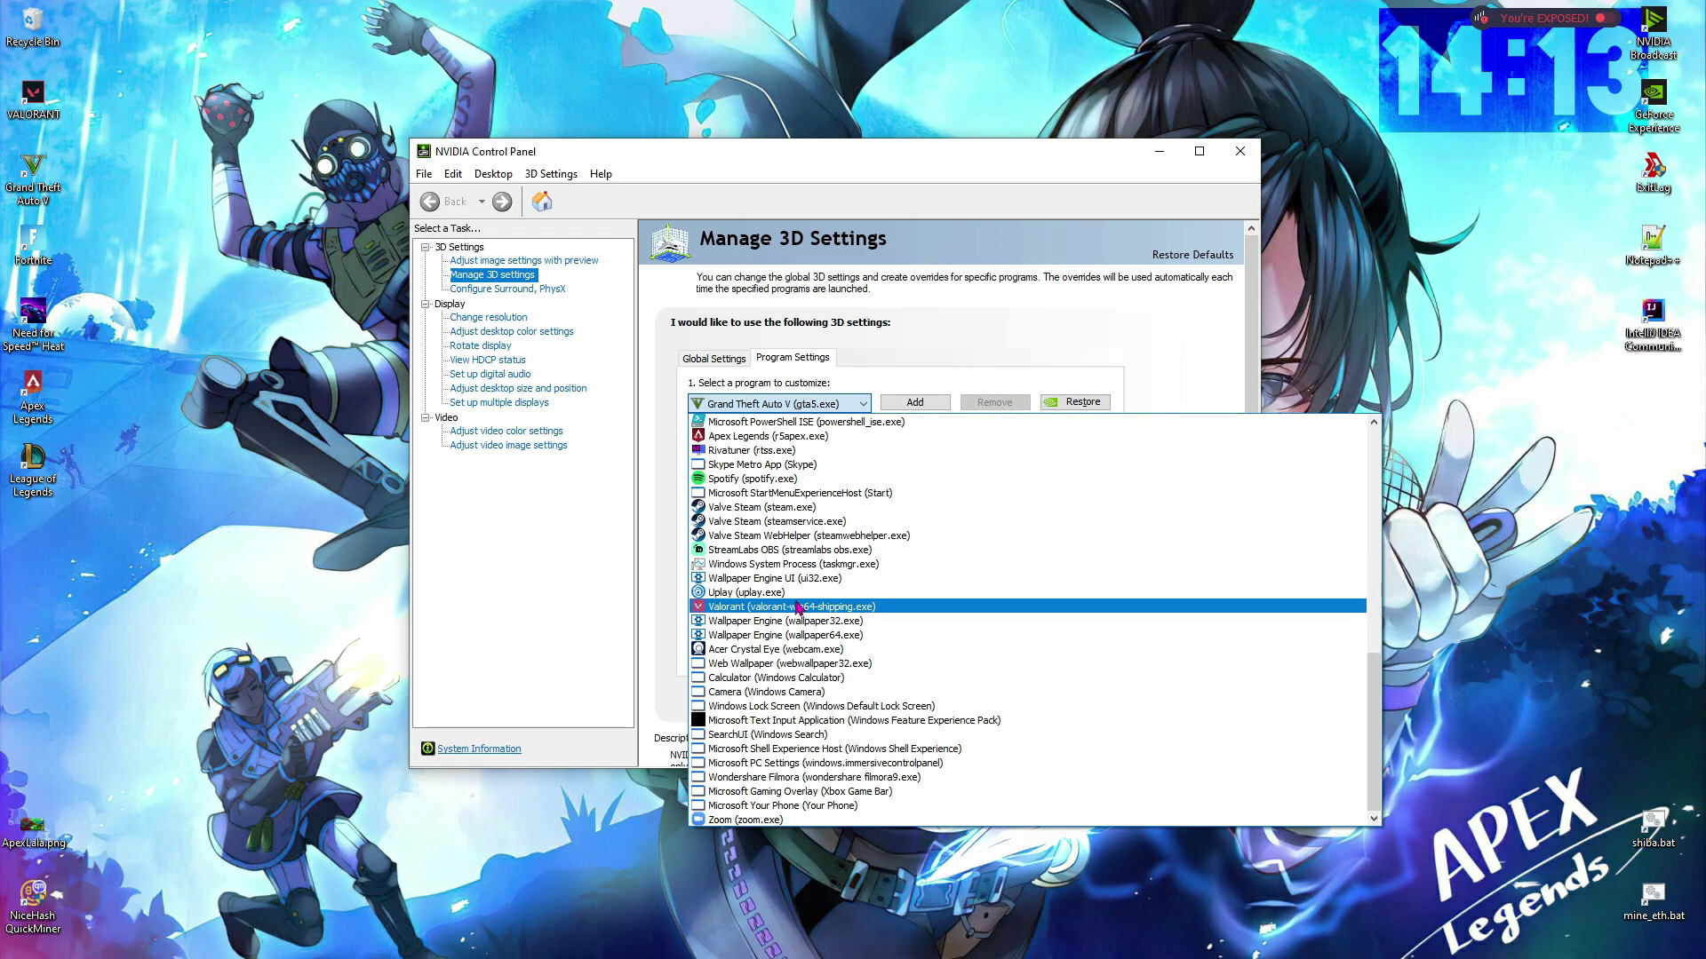
{"action": "scroll", "coordinate": [797, 607], "scroll_direction": "up", "scroll_amount": 5}
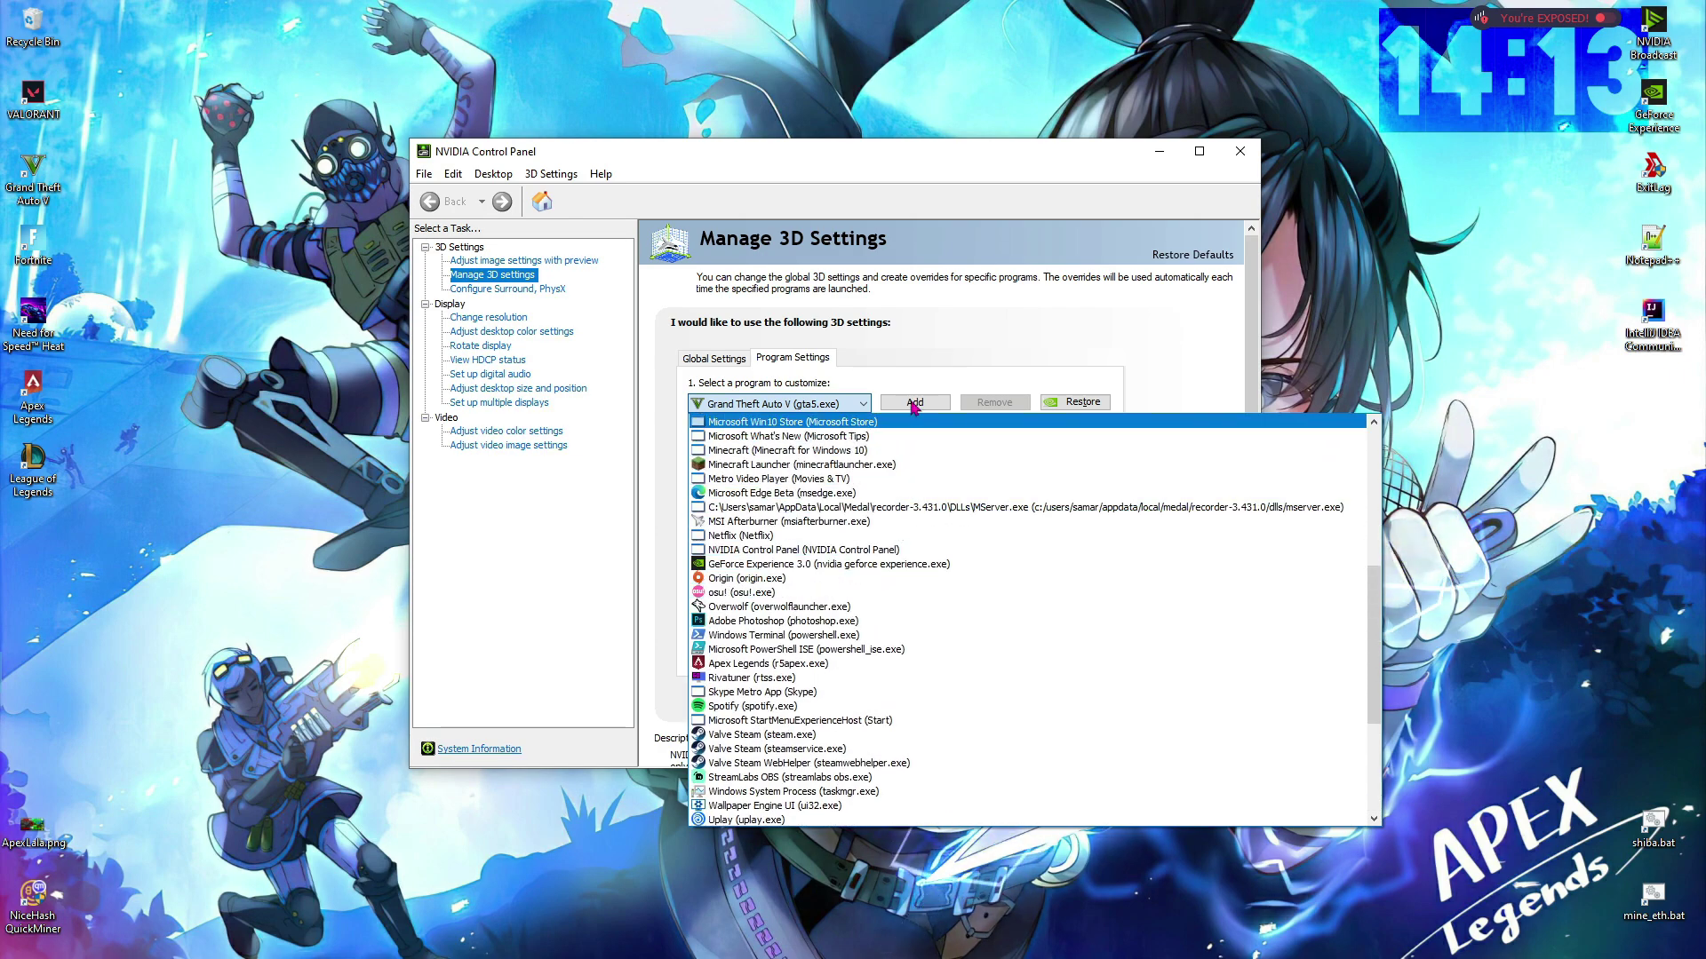
{"action": "left_click", "coordinate": [769, 664]}
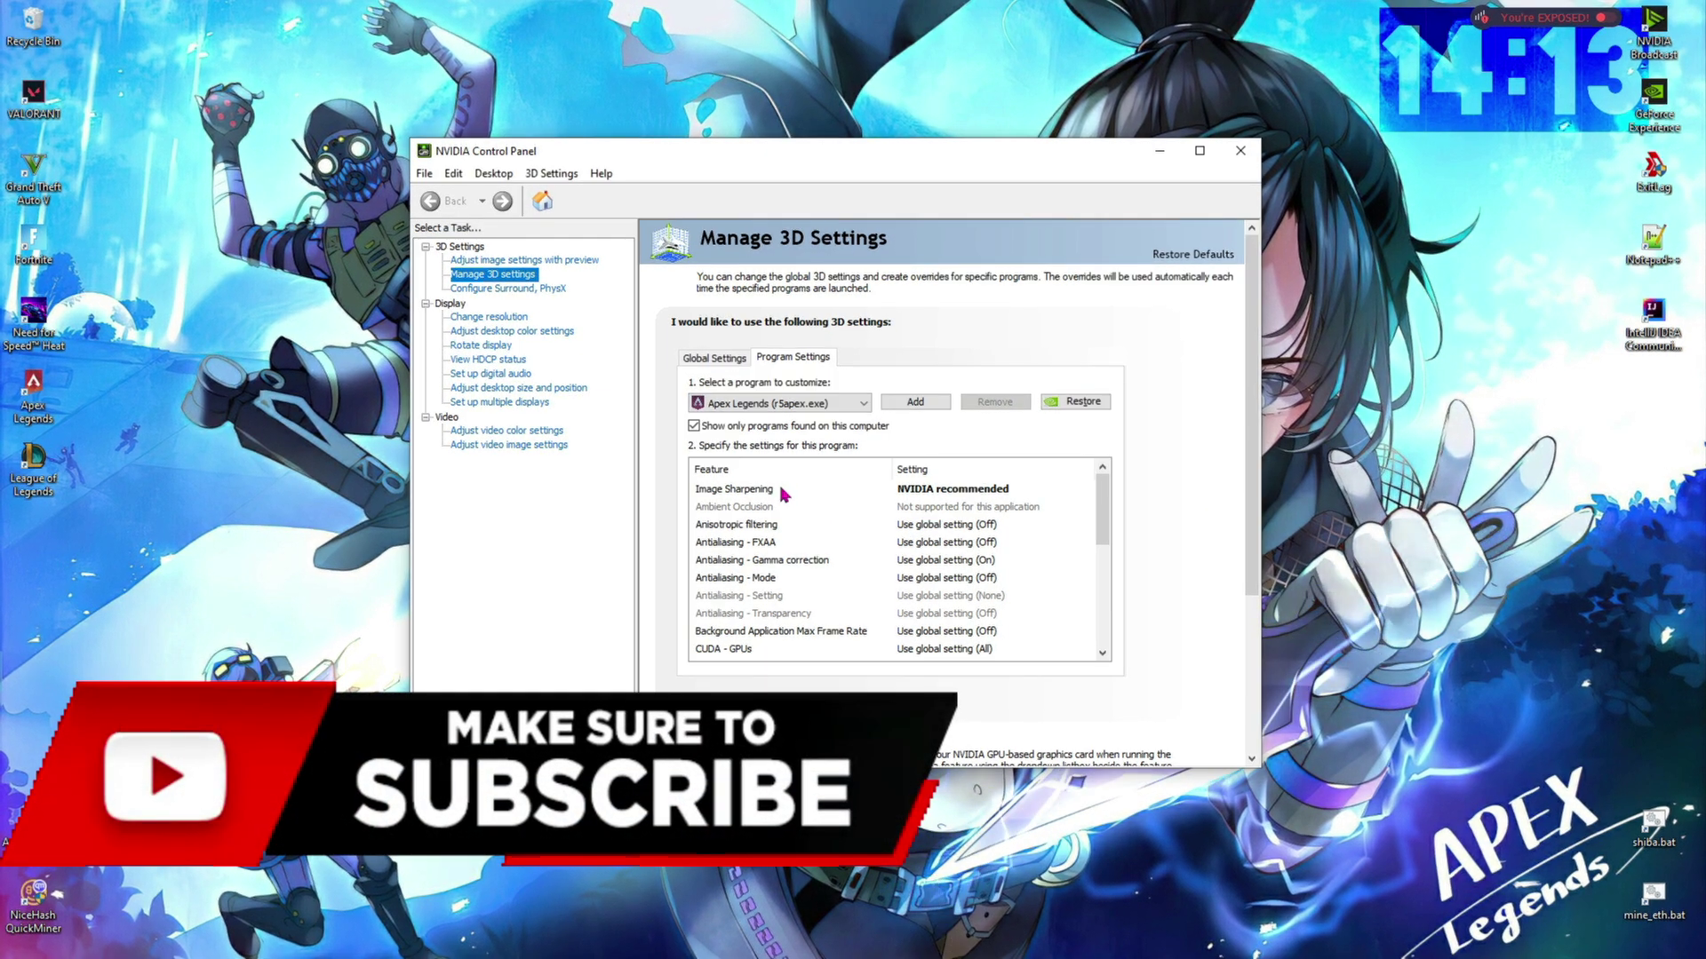
Restrict CUDA - GPUs to the RTX 2070 SUPER
{"action": "scroll", "coordinate": [822, 568], "scroll_direction": "down", "scroll_amount": 2}
{"action": "left_click", "coordinate": [757, 578]}
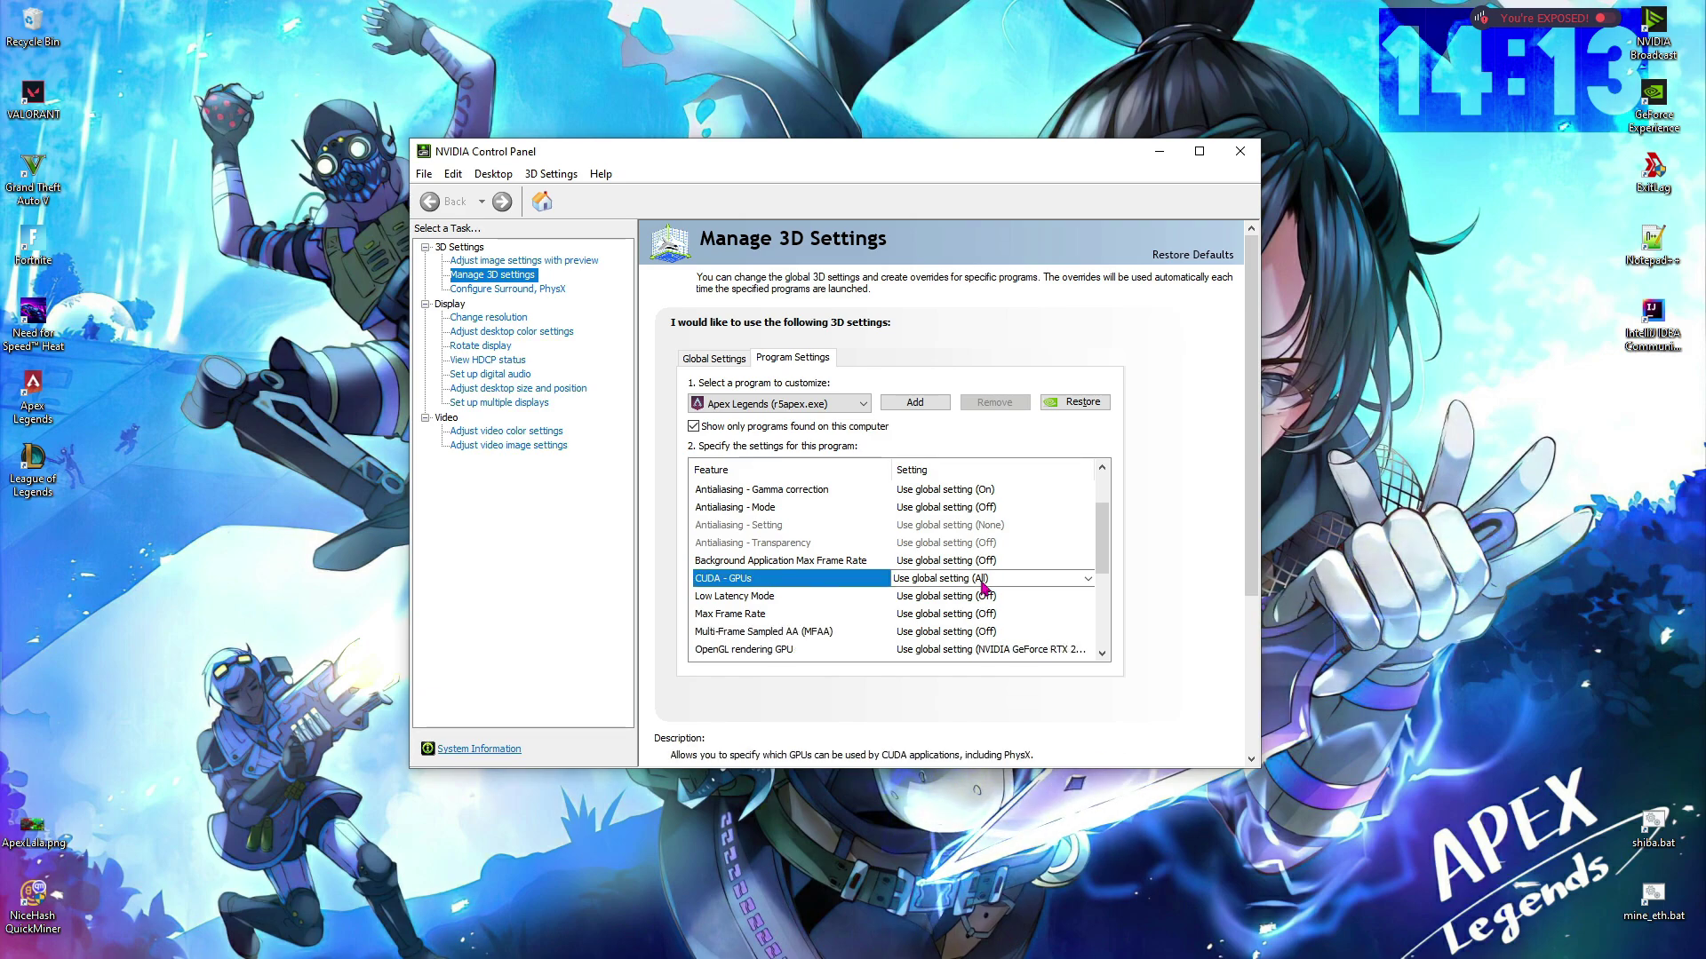
{"action": "left_click", "coordinate": [982, 579]}
{"action": "left_click", "coordinate": [928, 635]}
{"action": "left_click", "coordinate": [946, 649]}
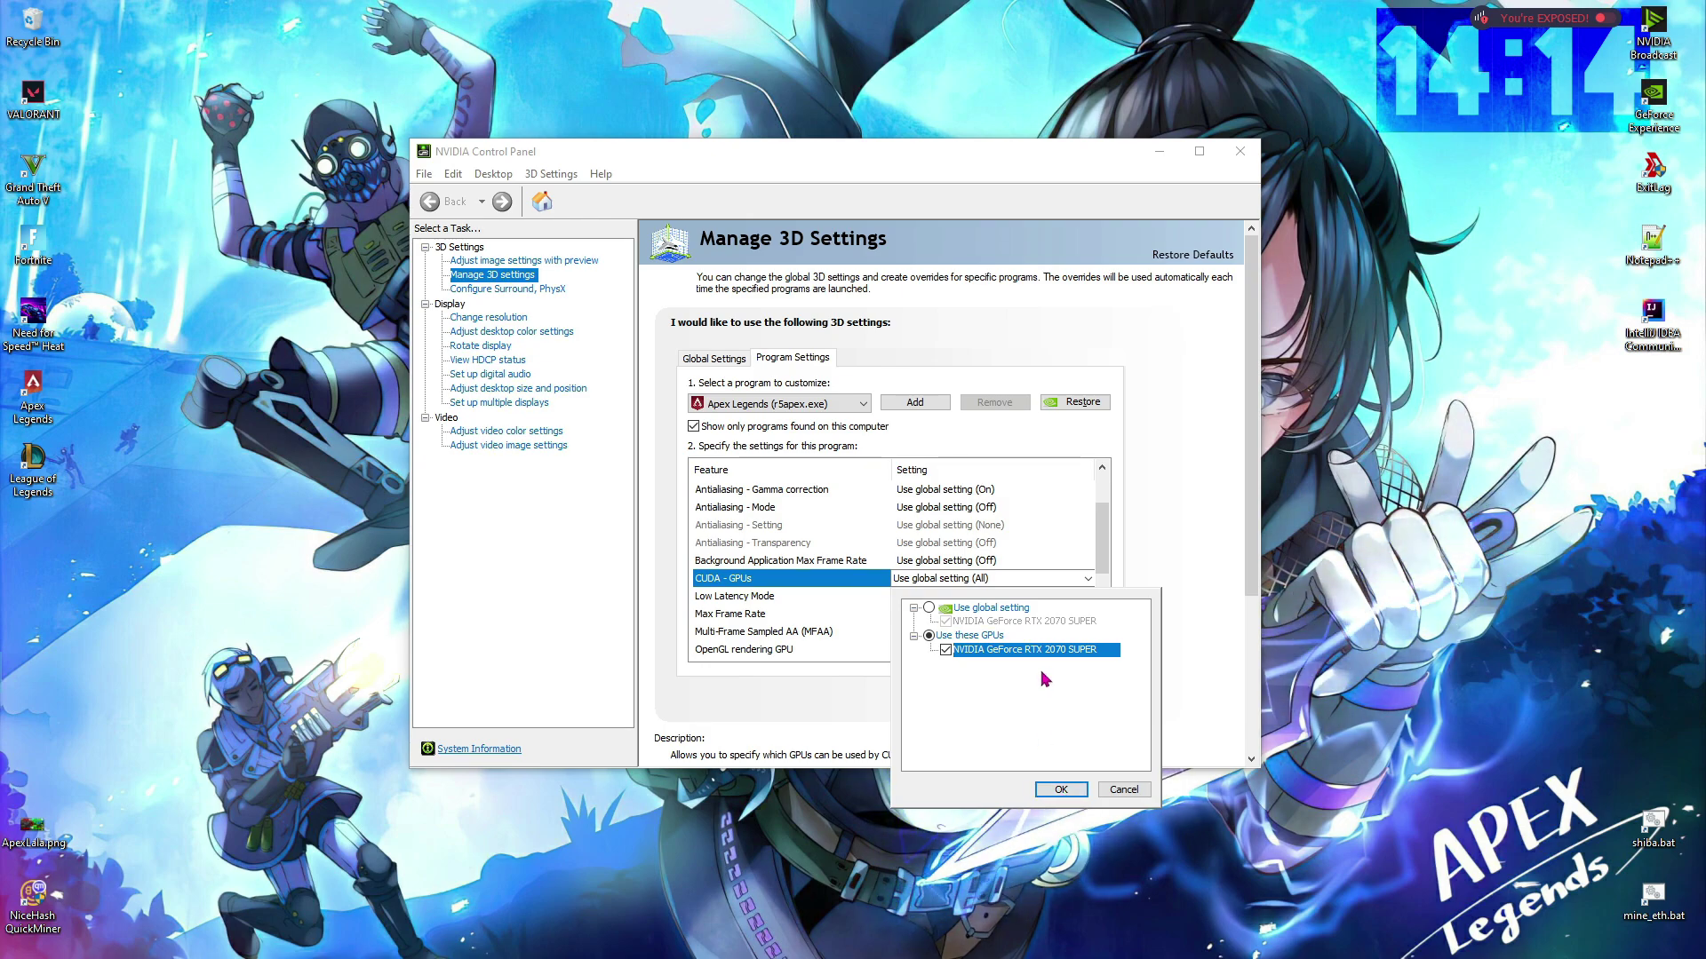
{"action": "left_click", "coordinate": [1061, 789]}
Set OpenGL rendering GPU to the RTX 2070 SUPER and Texture filtering - Quality to High performance
{"action": "scroll", "coordinate": [955, 568], "scroll_direction": "down", "scroll_amount": 2}
{"action": "left_click", "coordinate": [952, 543]}
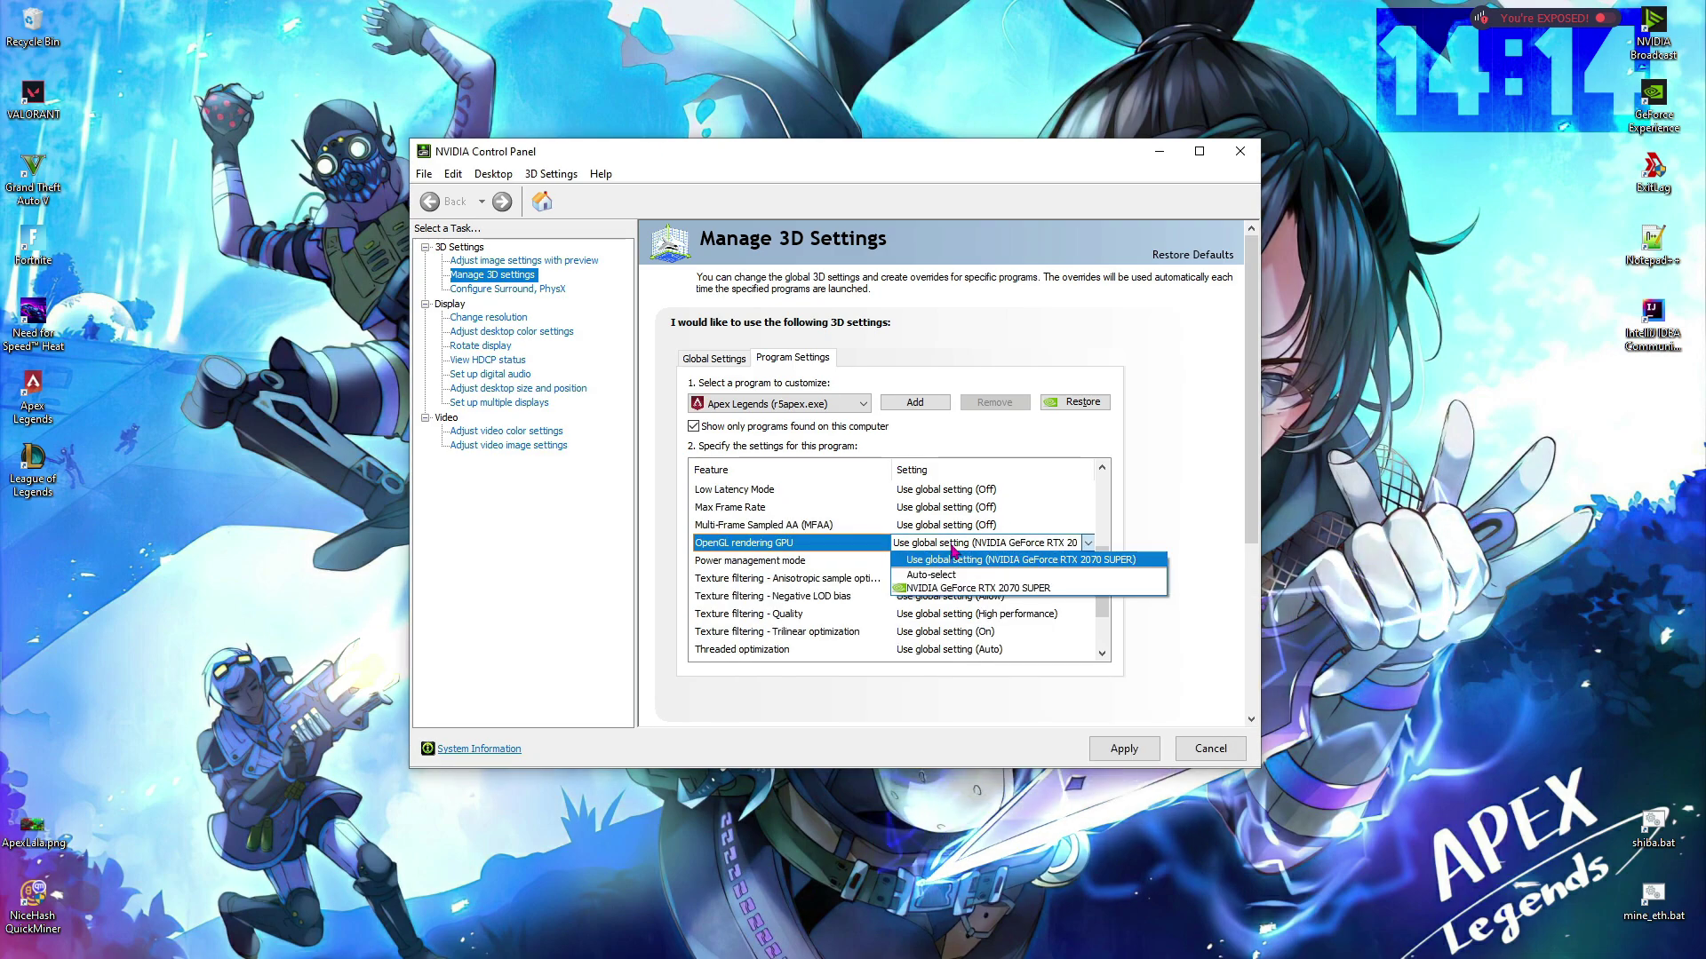
{"action": "left_click", "coordinate": [977, 588]}
{"action": "scroll", "coordinate": [953, 597], "scroll_direction": "down", "scroll_amount": 2}
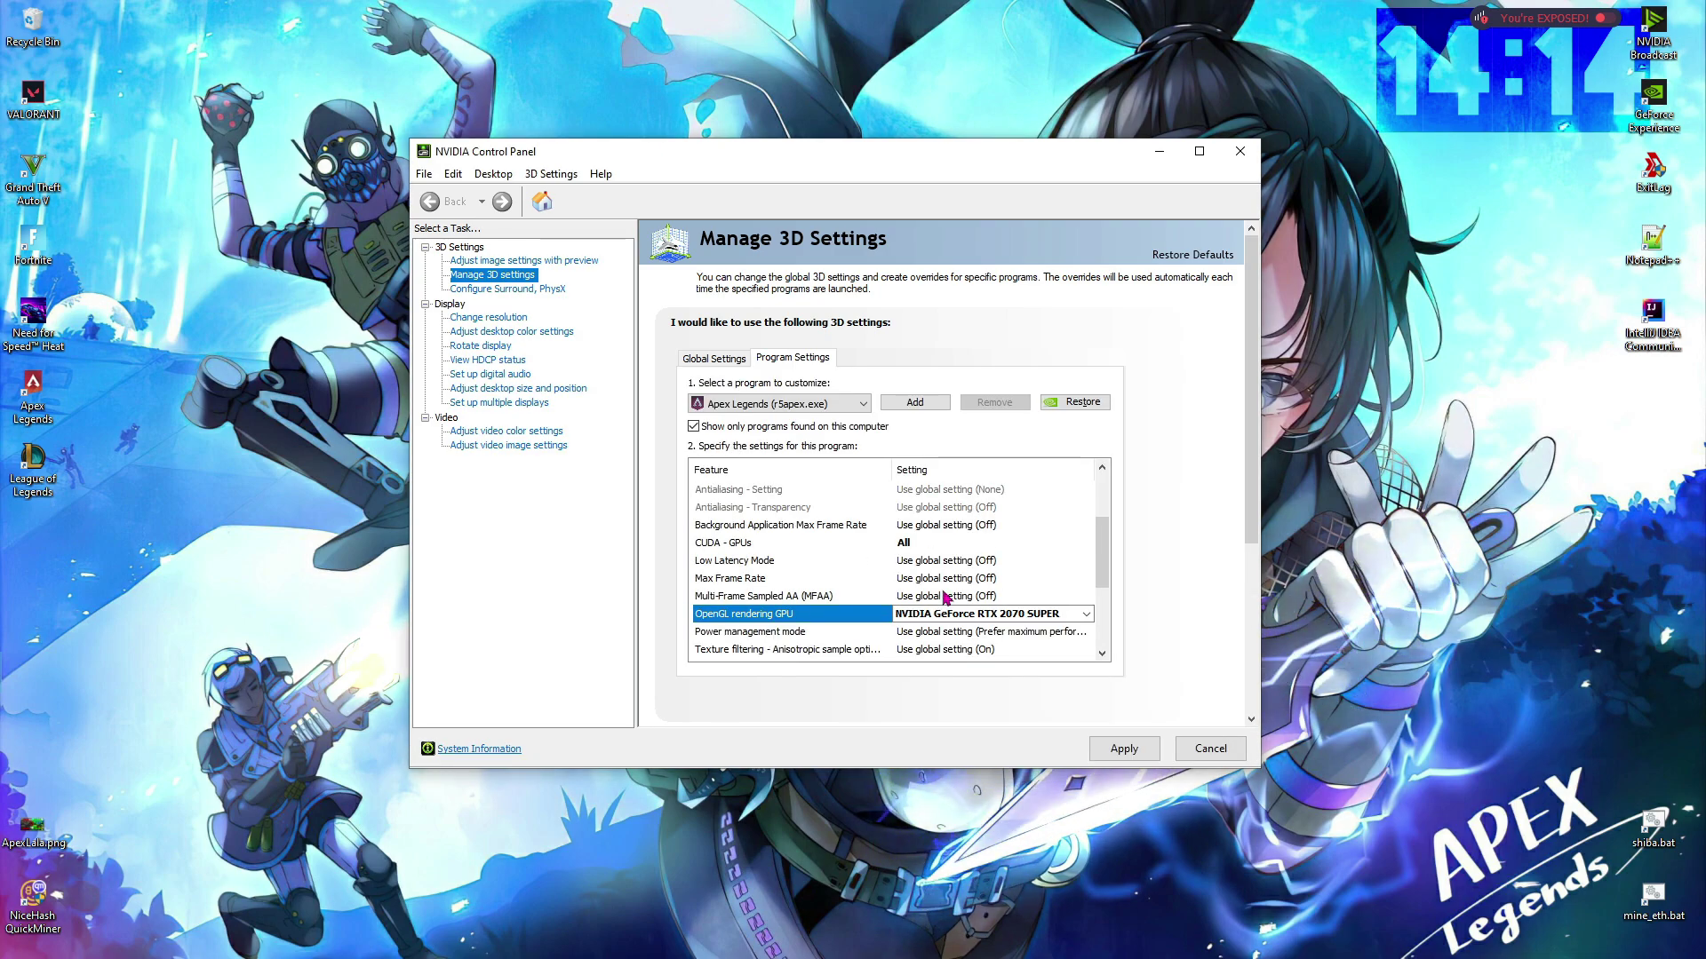
{"action": "scroll", "coordinate": [946, 598], "scroll_direction": "down", "scroll_amount": 3}
{"action": "left_click", "coordinate": [972, 543]}
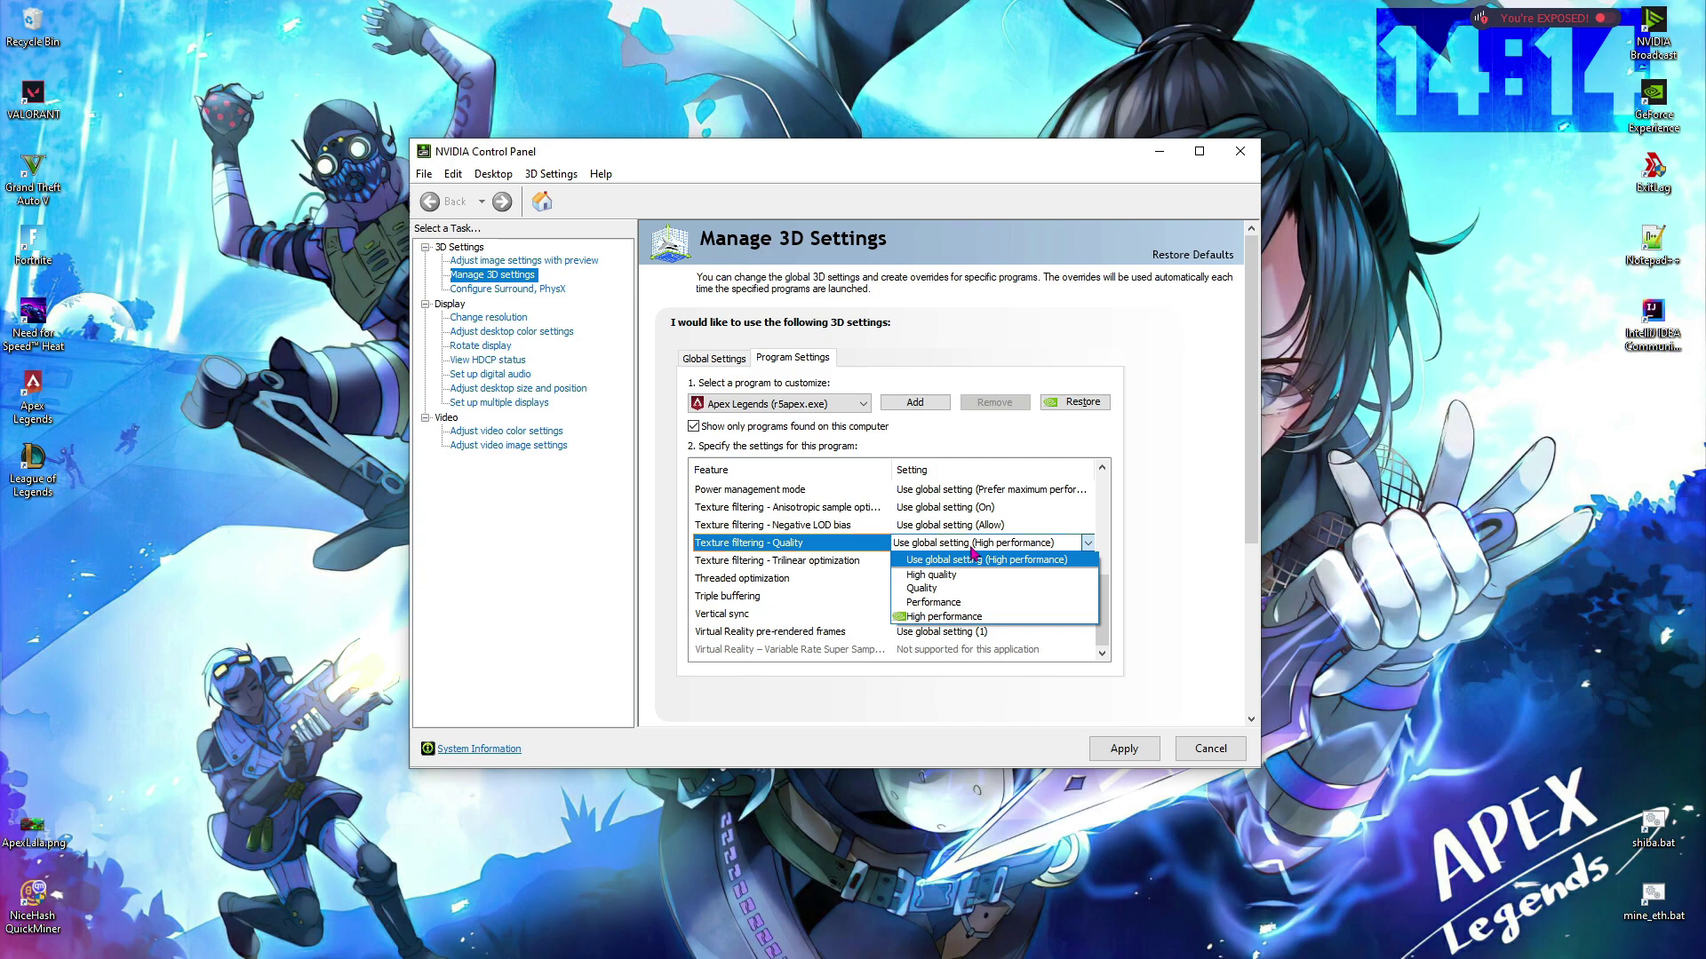
{"action": "left_click", "coordinate": [944, 616]}
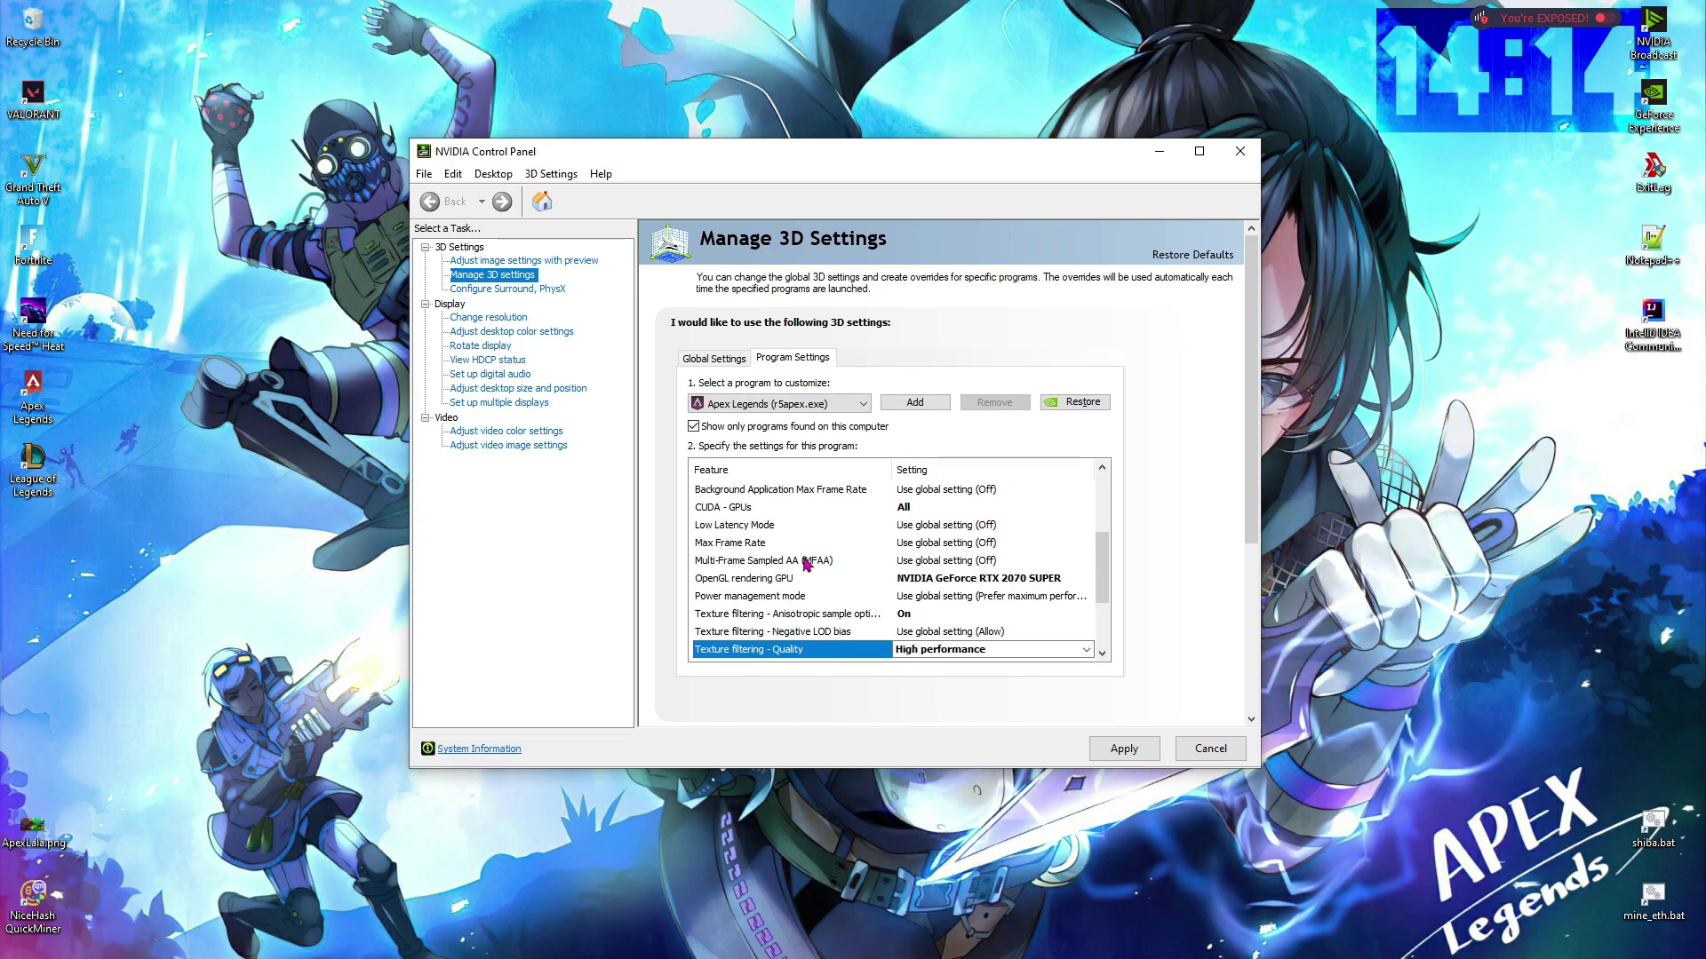
Turn Threaded optimization Off and set Negative LOD bias to Clamp
{"action": "scroll", "coordinate": [800, 564], "scroll_direction": "down", "scroll_amount": 1}
{"action": "scroll", "coordinate": [799, 564], "scroll_direction": "down", "scroll_amount": 2}
{"action": "left_click", "coordinate": [960, 578]}
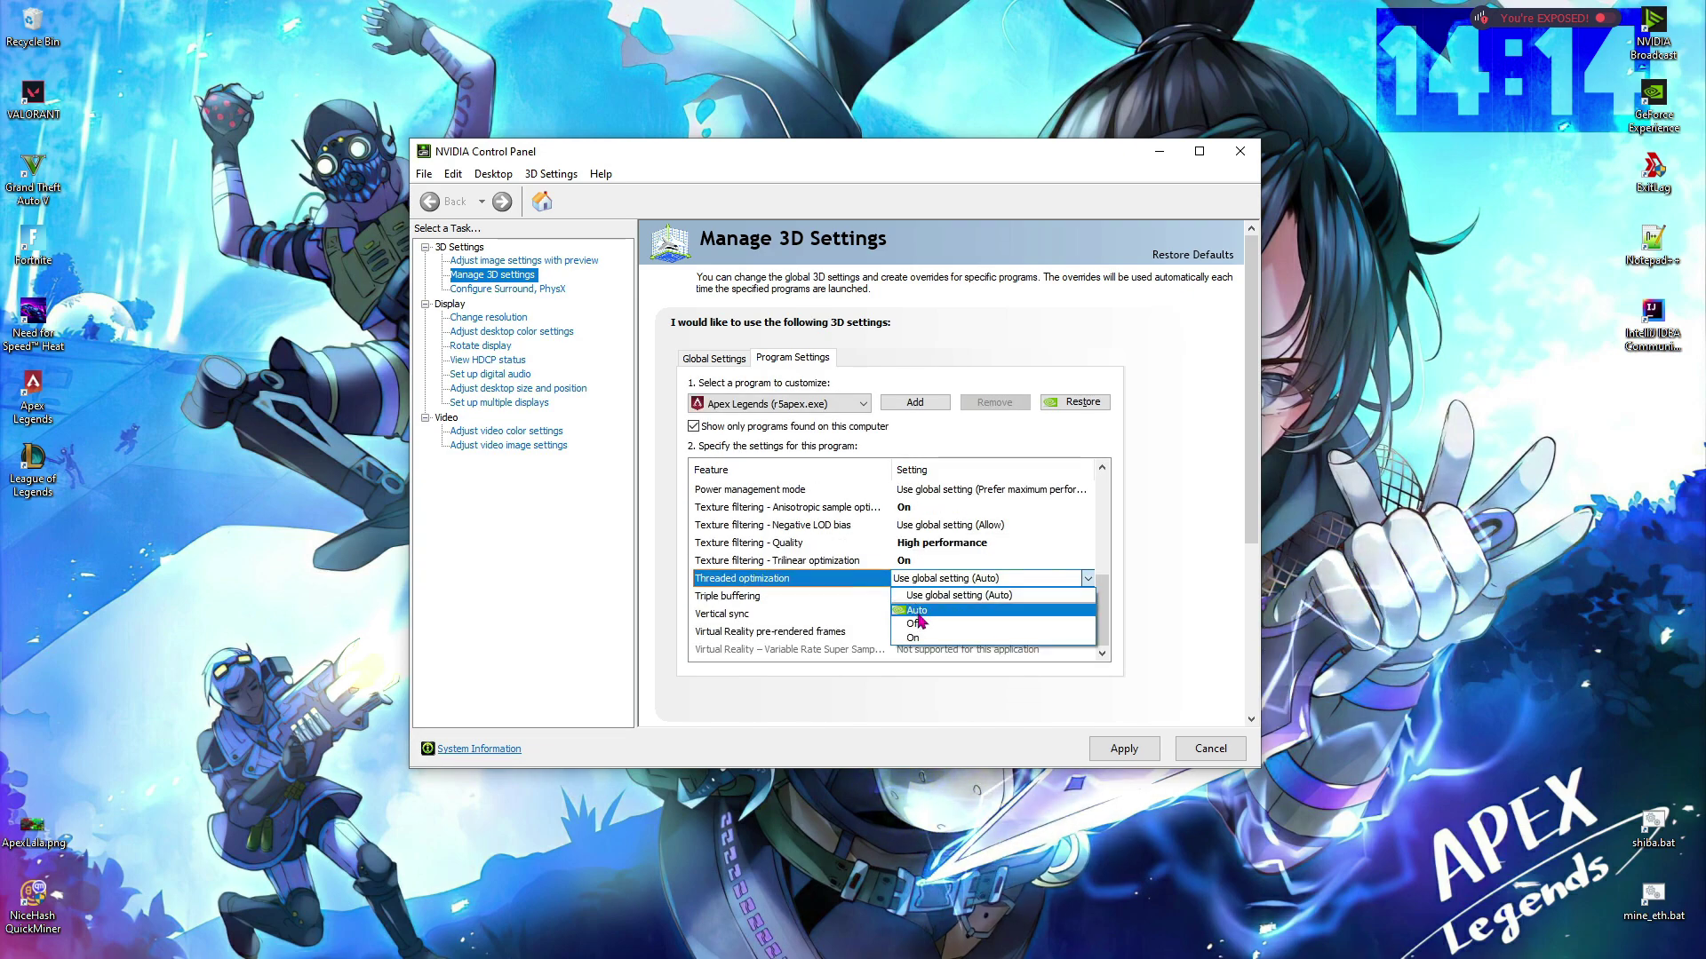
{"action": "left_click", "coordinate": [923, 625]}
{"action": "scroll", "coordinate": [821, 582], "scroll_direction": "down", "scroll_amount": 2}
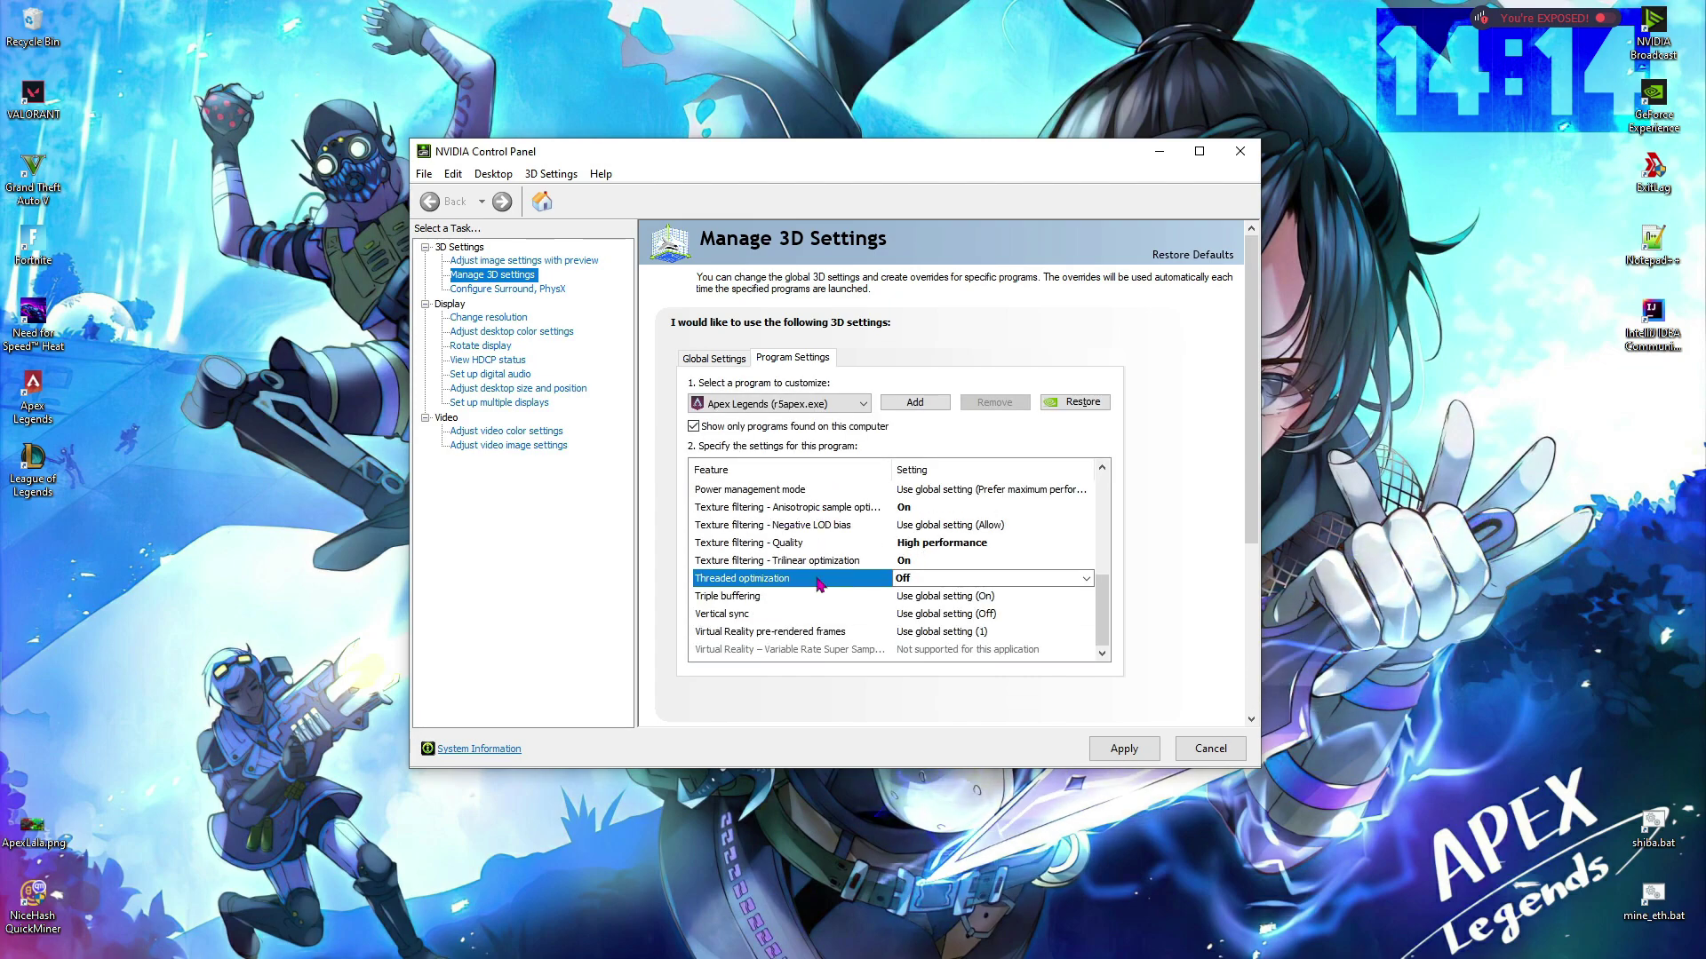
{"action": "scroll", "coordinate": [848, 555], "scroll_direction": "up", "scroll_amount": 1}
{"action": "left_click", "coordinate": [904, 562]}
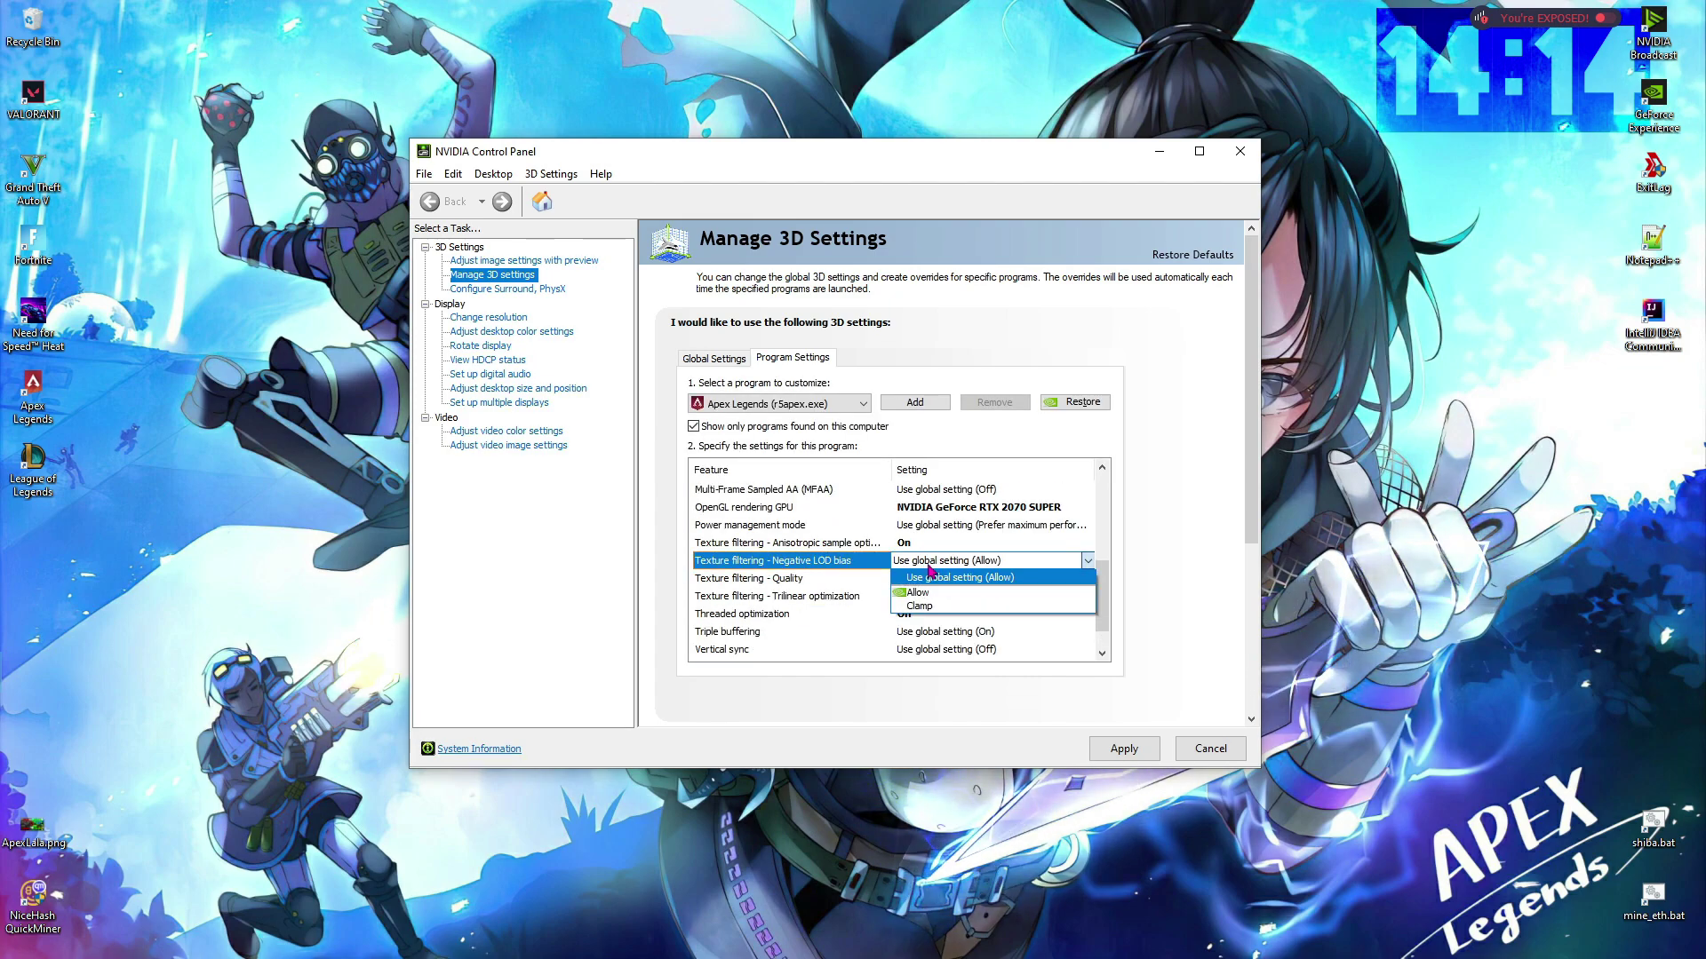
{"action": "left_click", "coordinate": [924, 607]}
Set Power management mode to Prefer maximum performance and apply the Apex Legends settings
{"action": "scroll", "coordinate": [835, 573], "scroll_direction": "down", "scroll_amount": 1}
{"action": "left_click", "coordinate": [831, 577]}
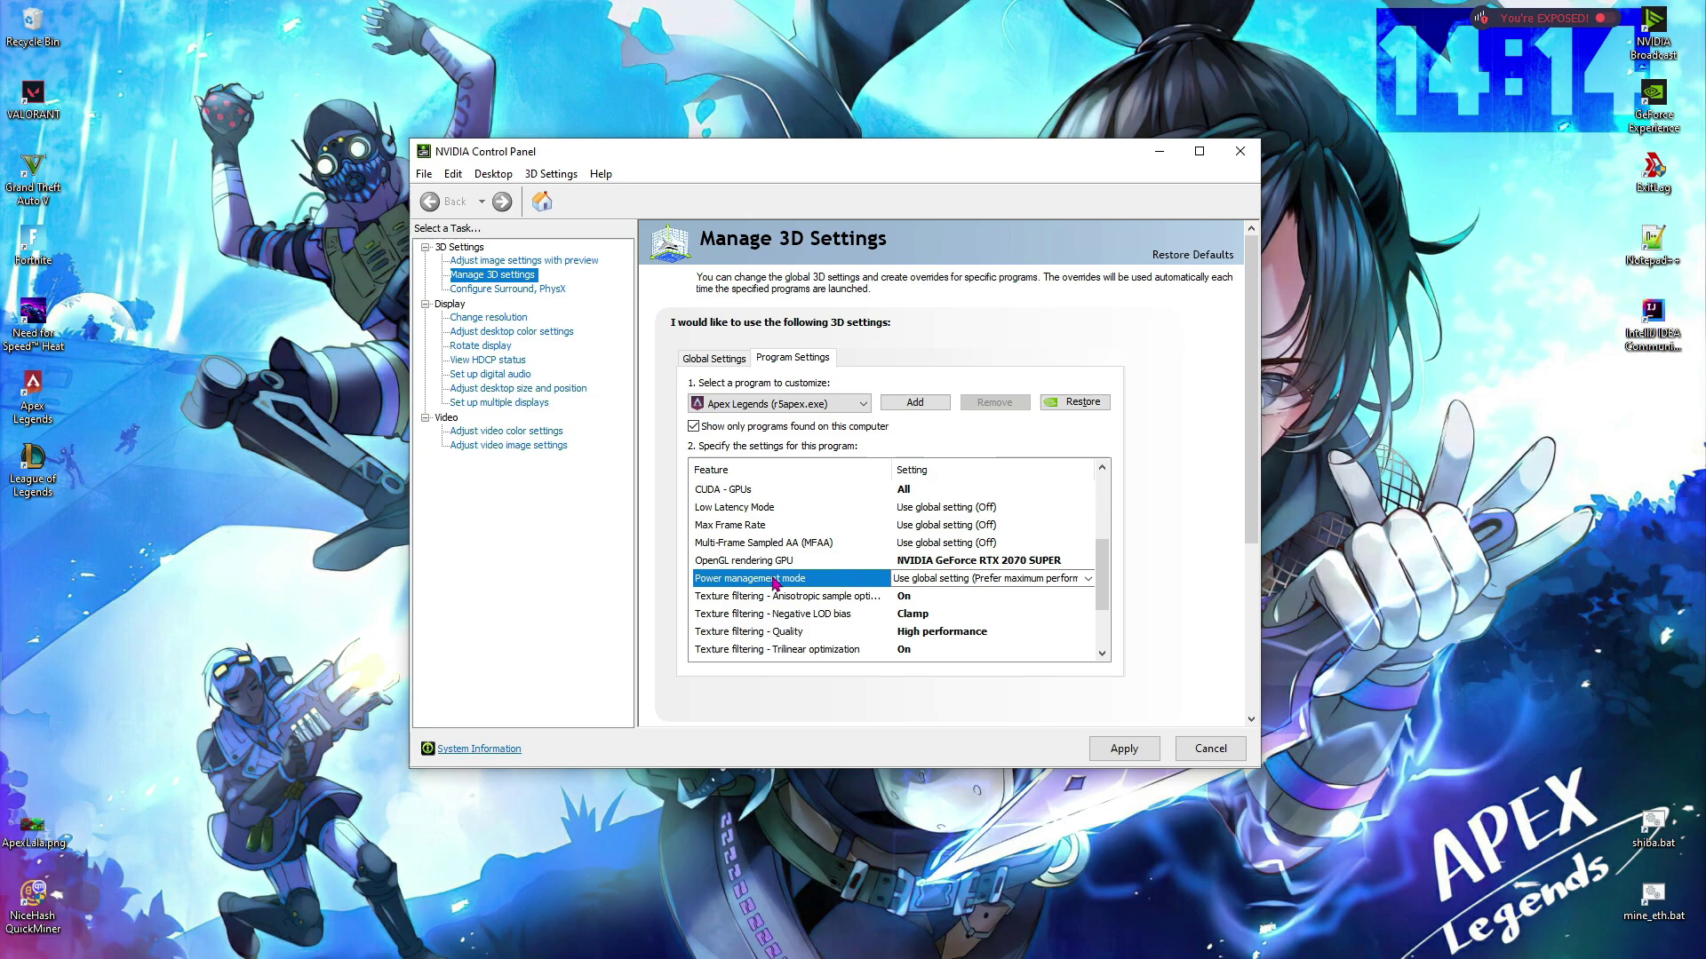
{"action": "left_click", "coordinate": [954, 582]}
{"action": "left_click", "coordinate": [950, 636]}
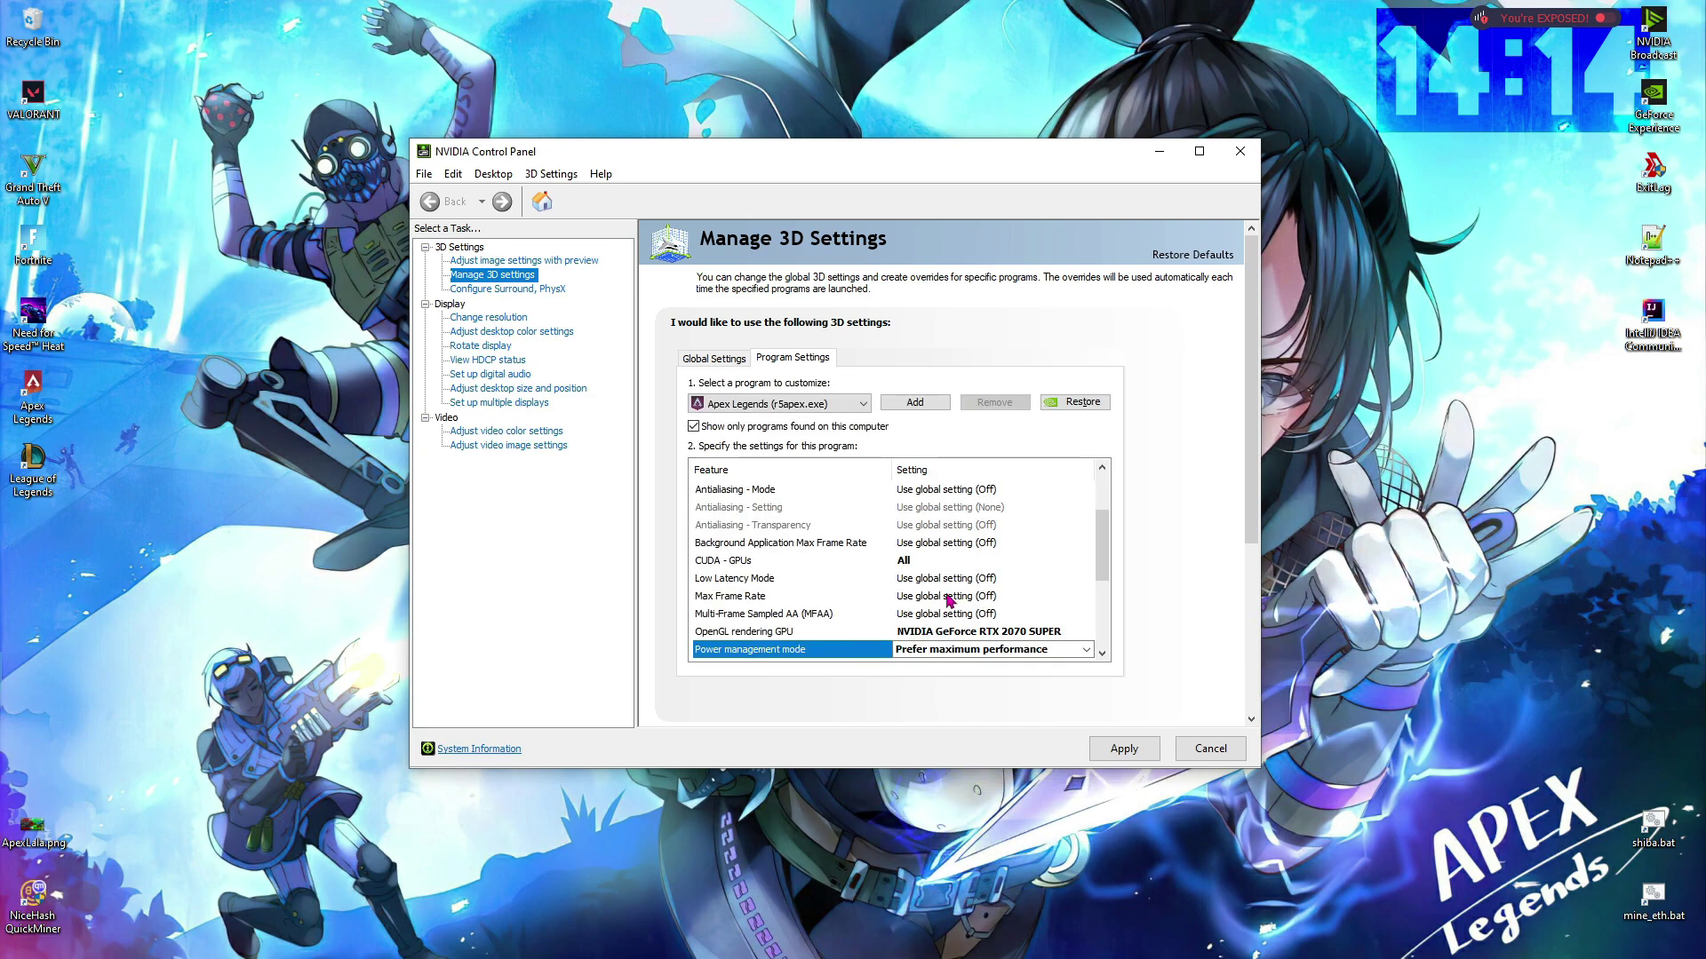
{"action": "left_click", "coordinate": [1136, 754]}
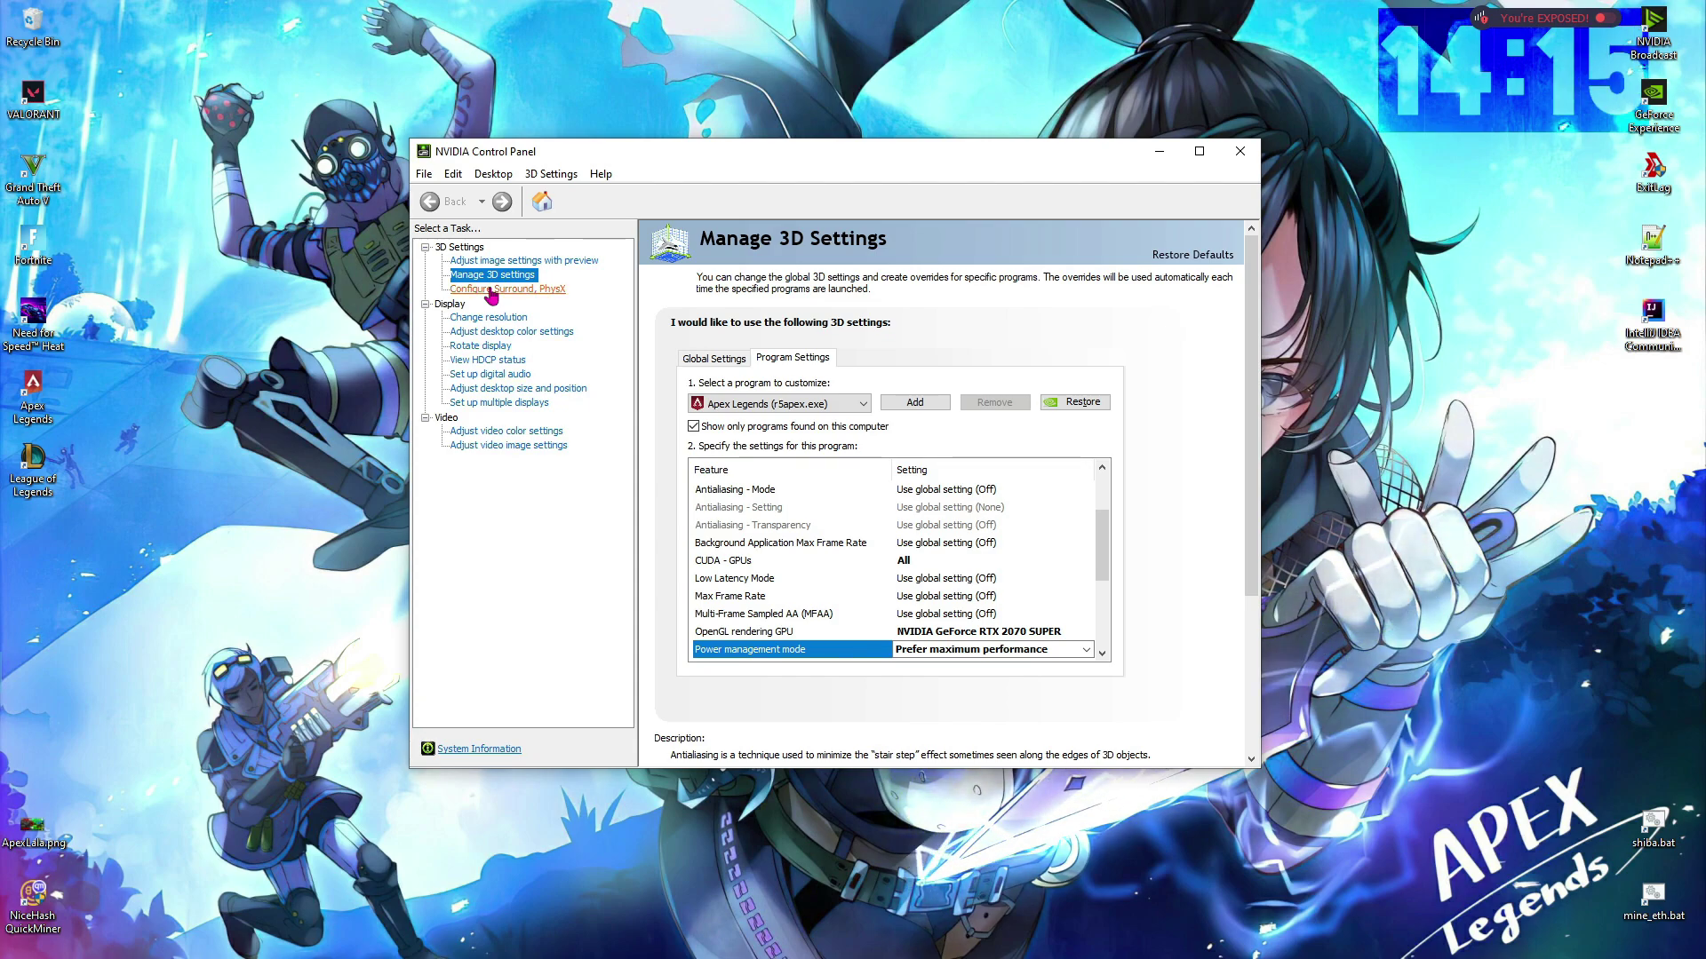
Keep the PhysX processor set to the RTX 2070 SUPER in Surround and PhysX configuration
{"action": "left_click", "coordinate": [491, 289]}
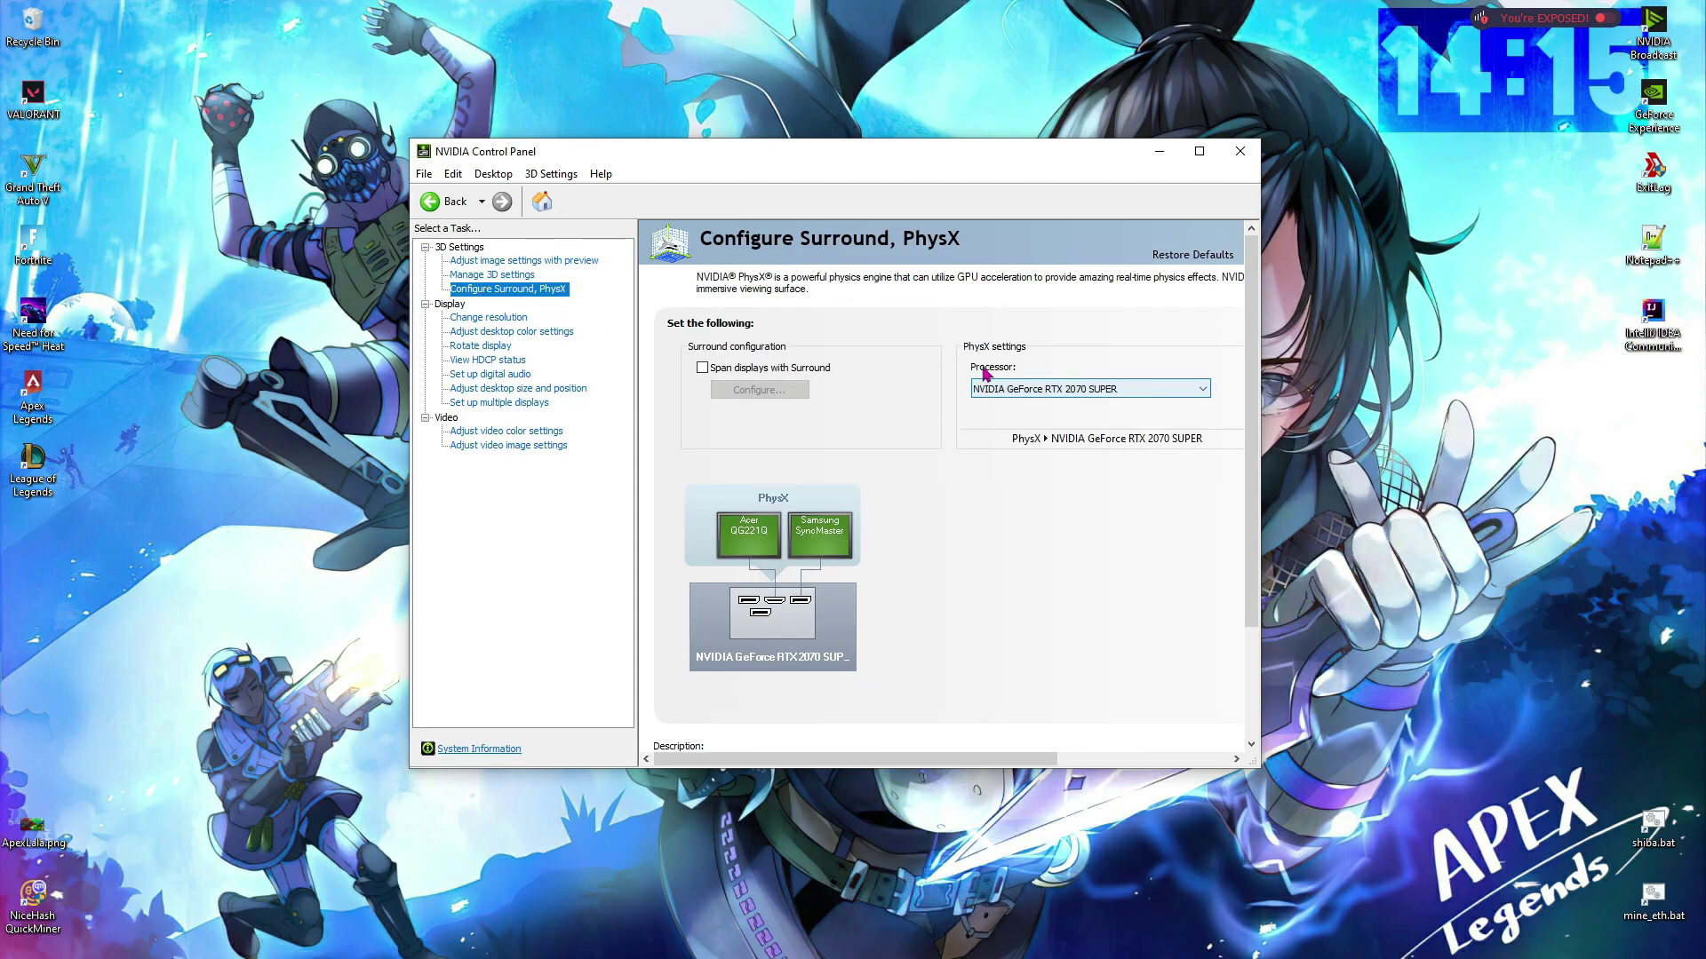
{"action": "left_click", "coordinate": [1021, 388]}
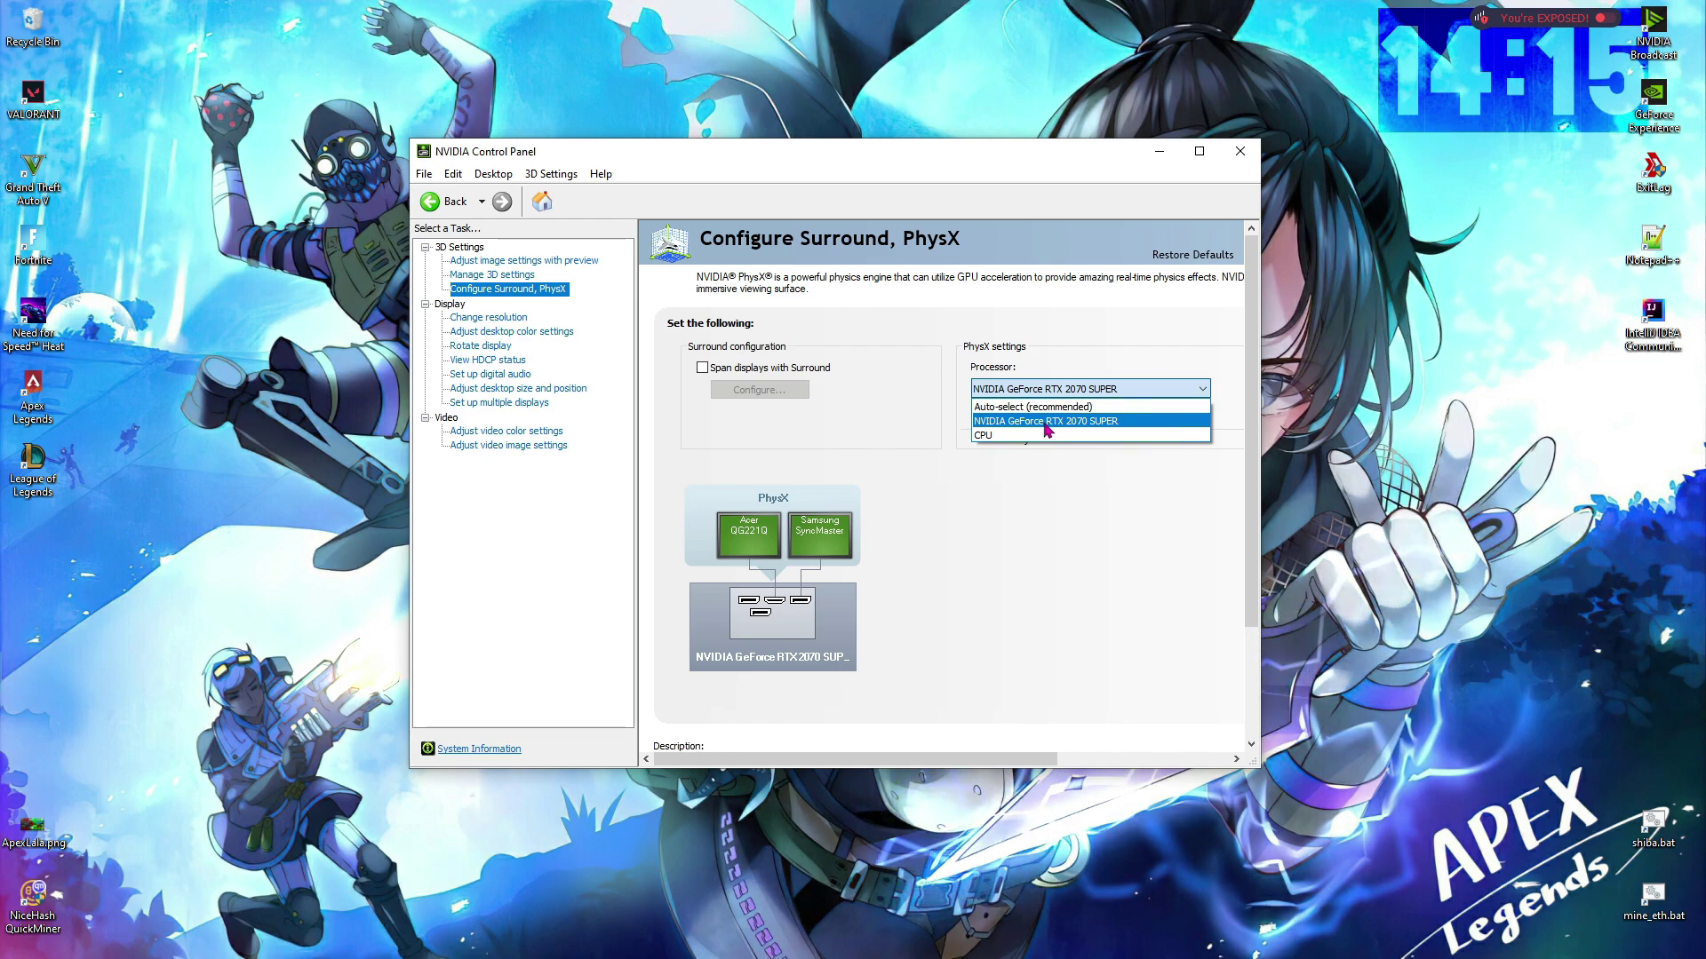
{"action": "left_click", "coordinate": [1047, 421]}
{"action": "left_click", "coordinate": [526, 260]}
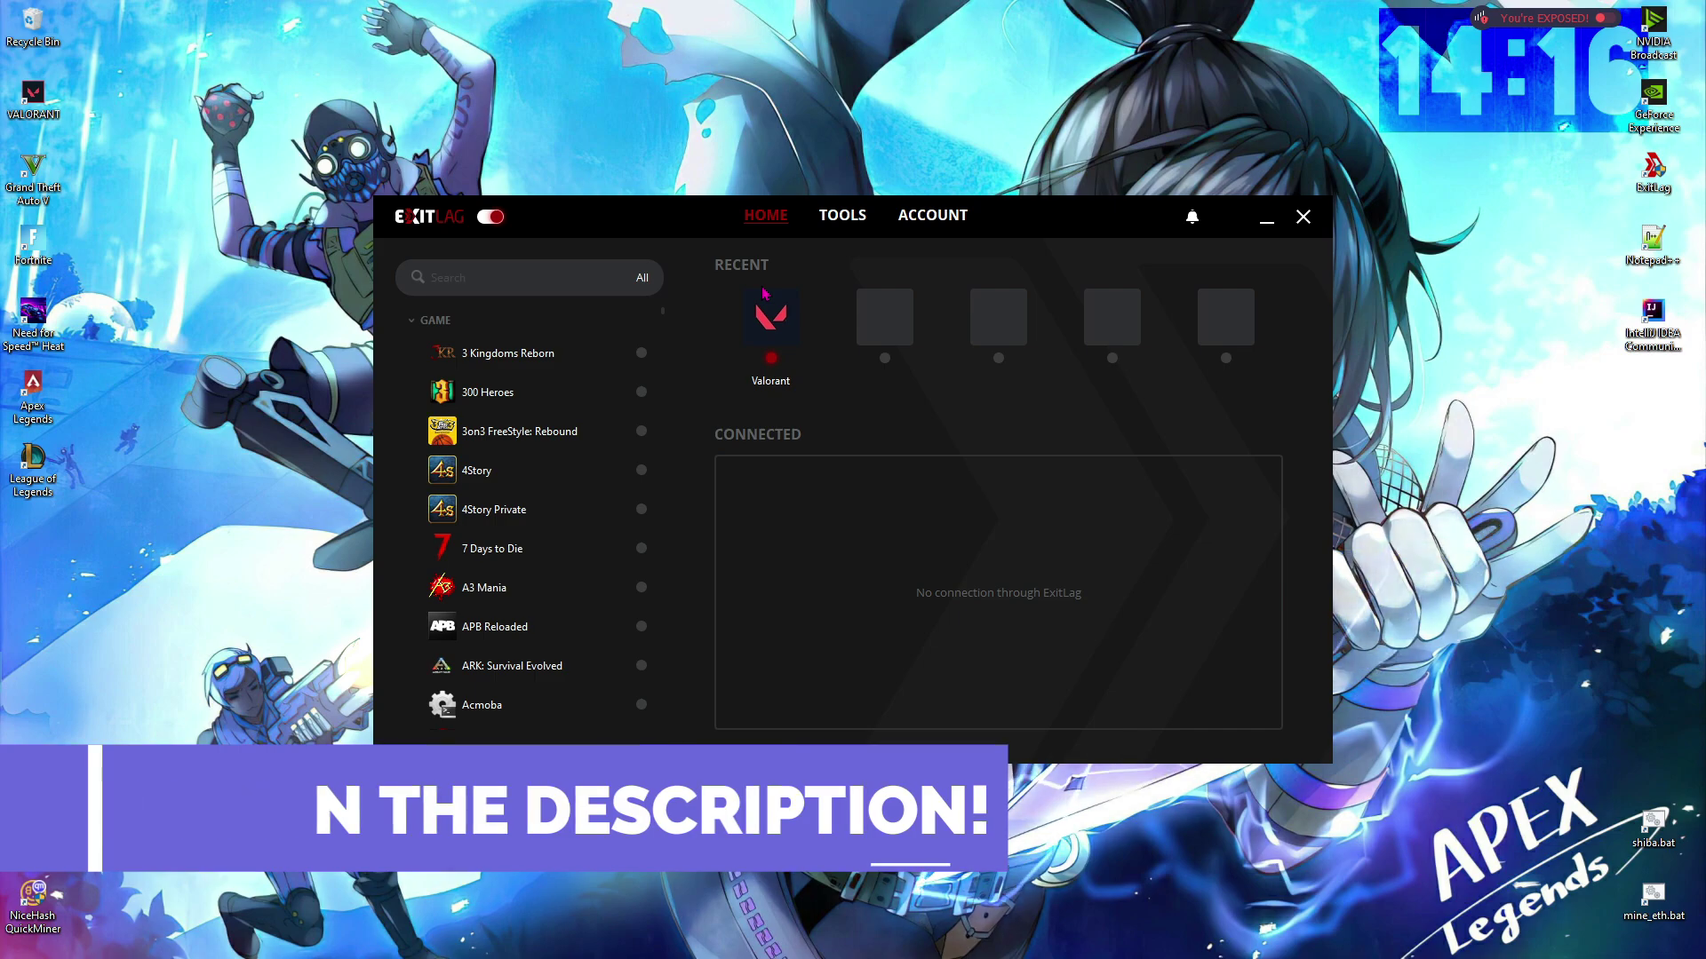
Find Apex Legends in ExitLag, choose the AE Dubai01 game region, and apply routes
{"action": "left_click", "coordinate": [492, 276]}
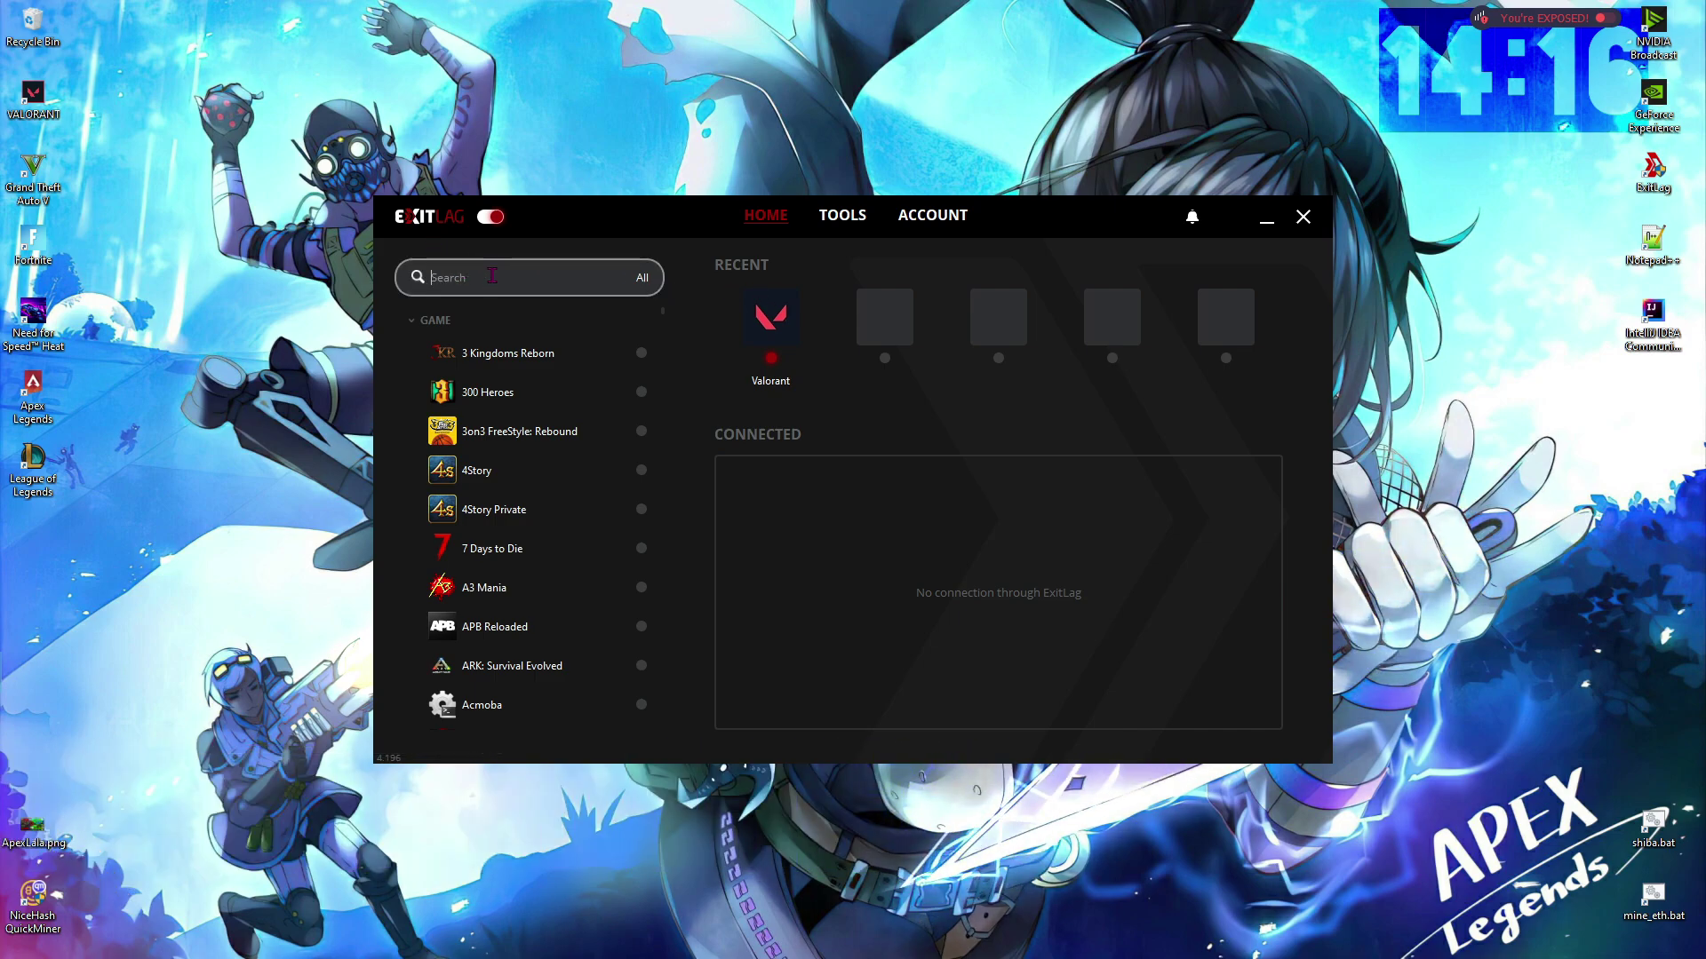
{"action": "type", "text": "Apex"}
{"action": "left_click", "coordinate": [513, 360]}
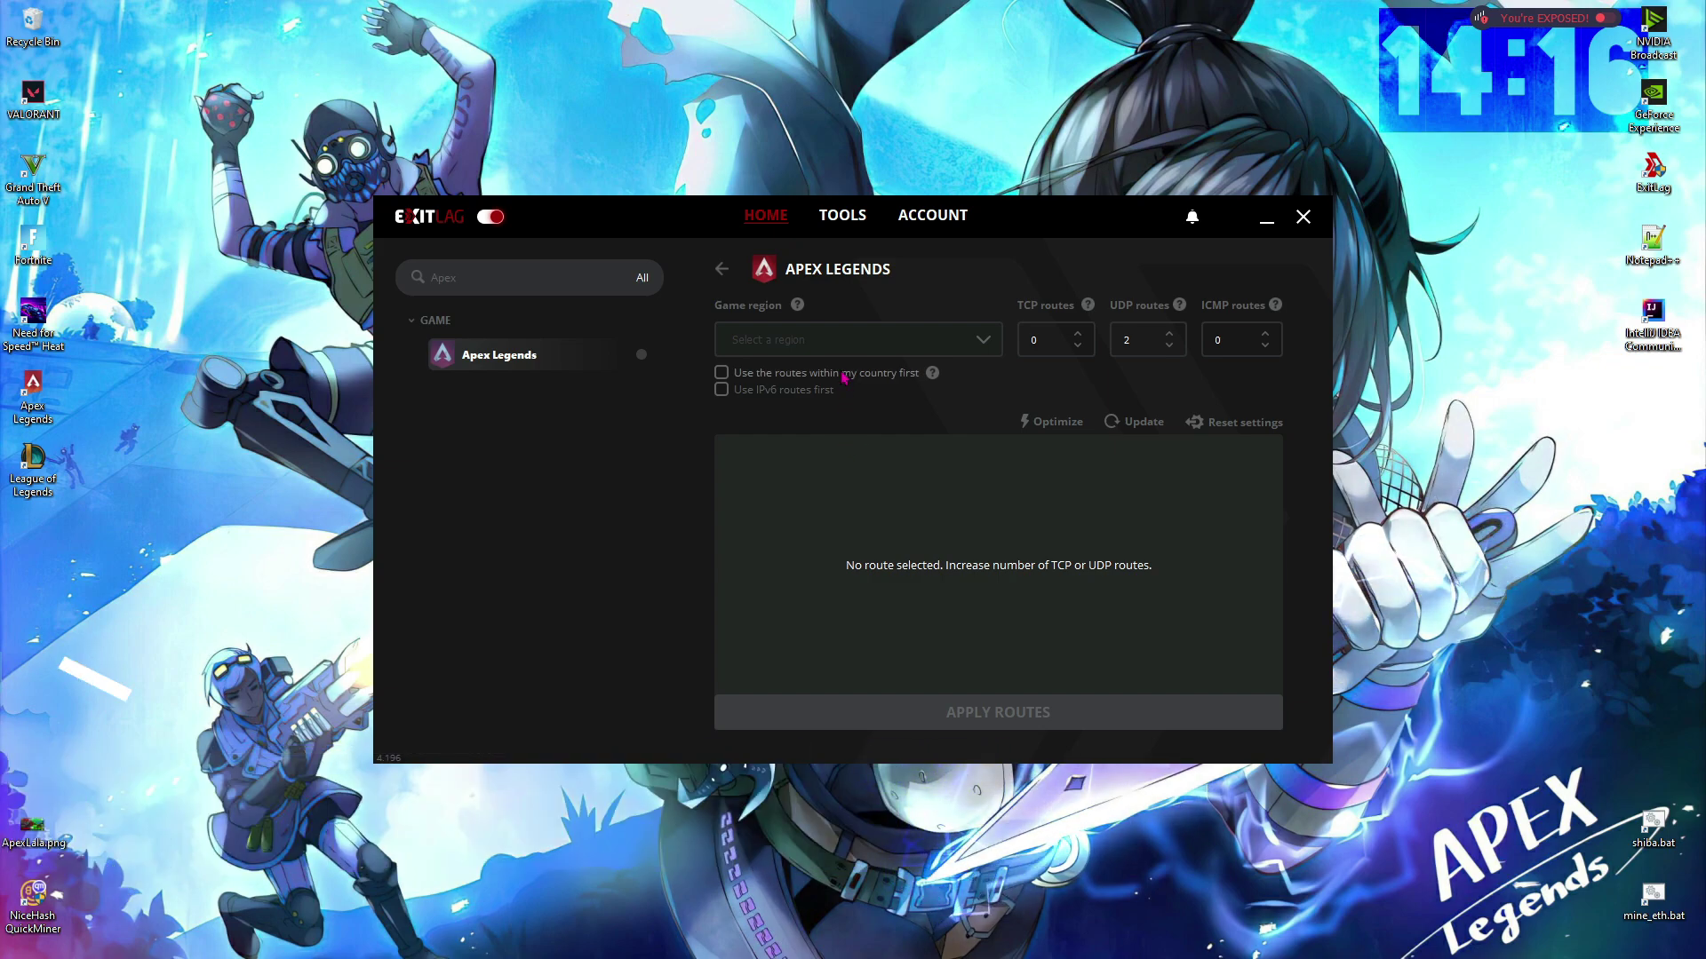
{"action": "left_click", "coordinate": [835, 341]}
{"action": "scroll", "coordinate": [835, 476], "scroll_direction": "down", "scroll_amount": 15}
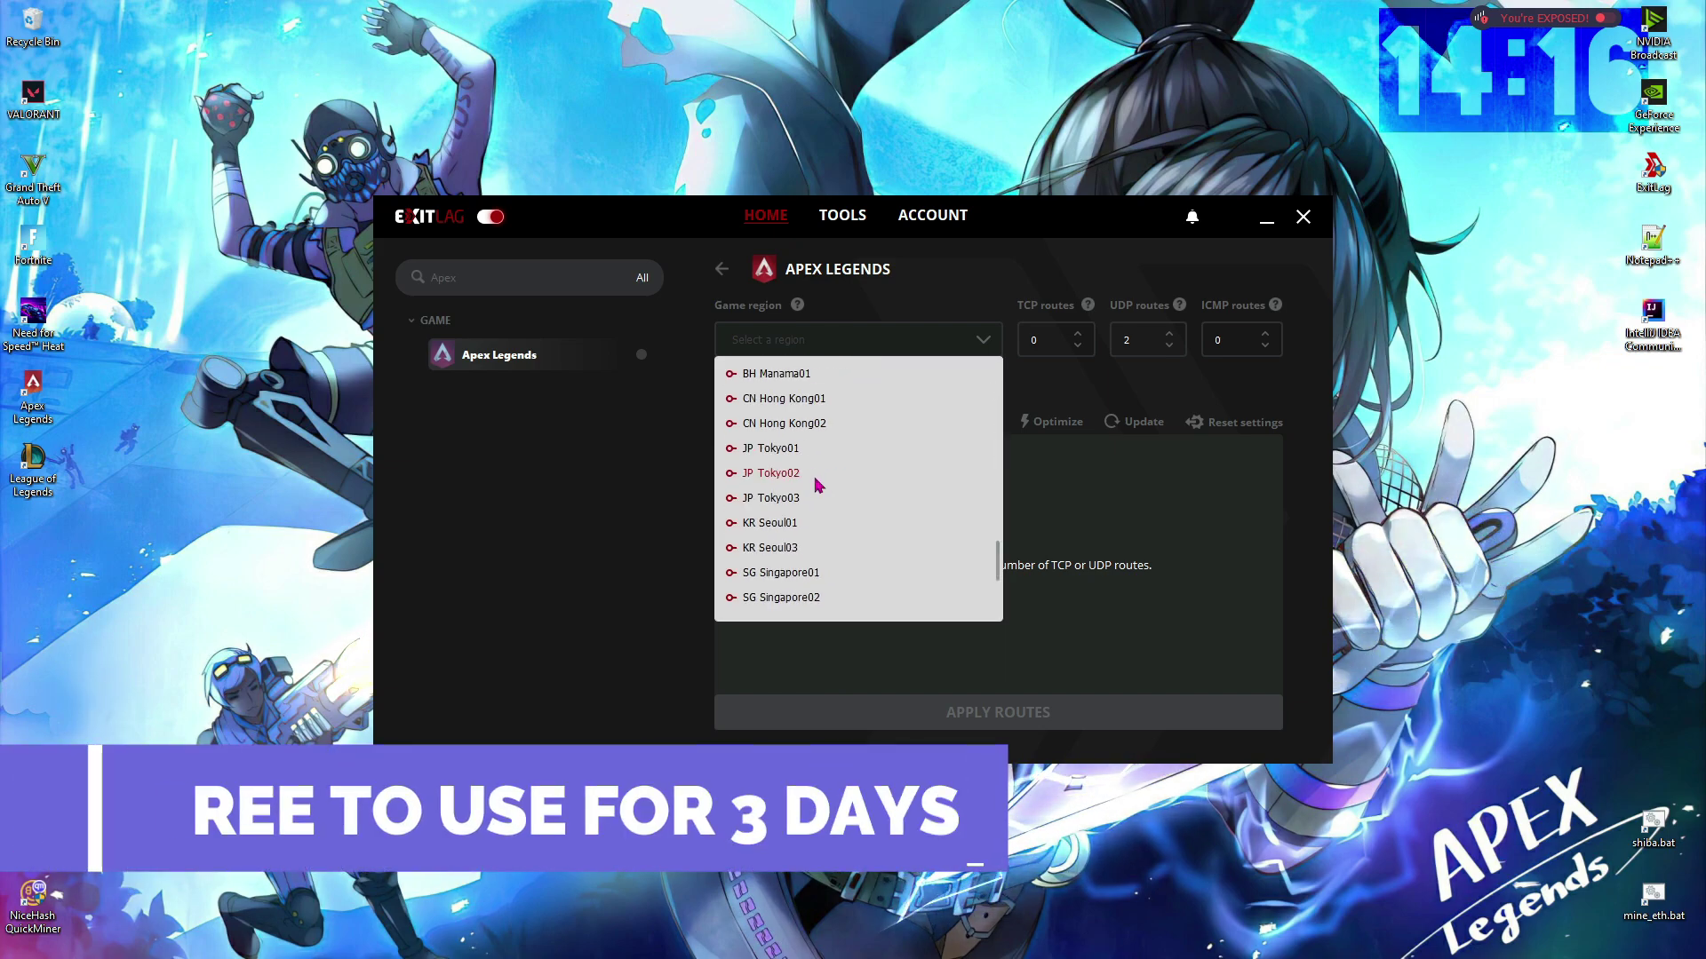
{"action": "scroll", "coordinate": [798, 479], "scroll_direction": "up", "scroll_amount": 5}
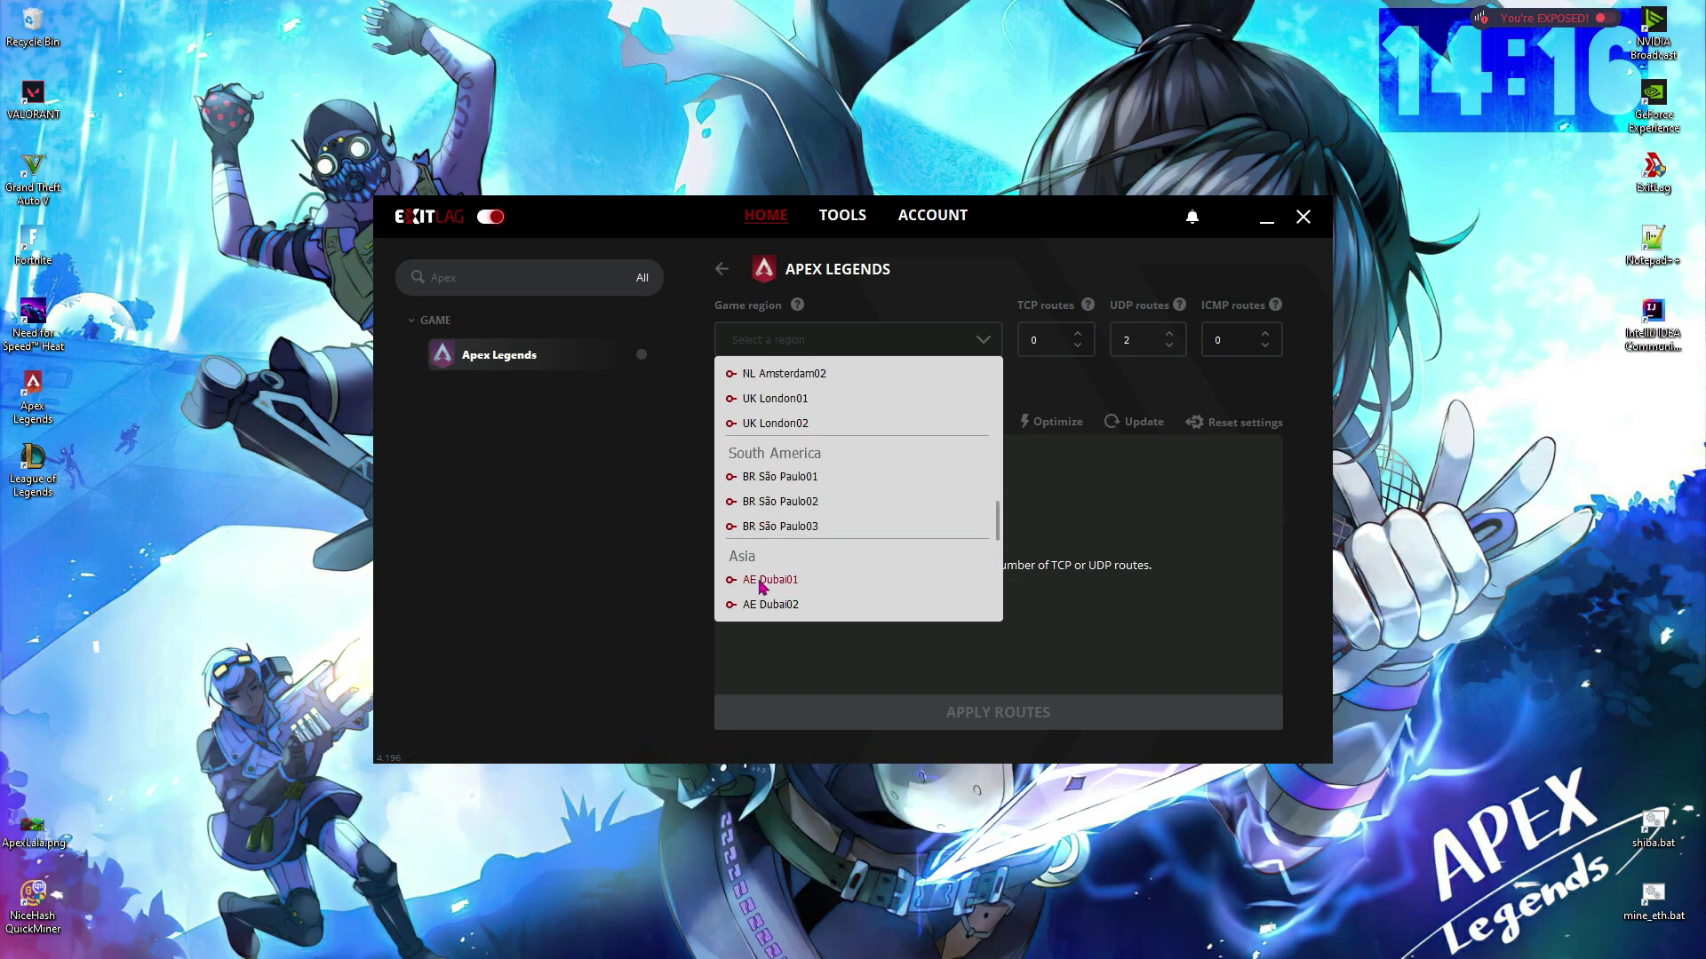
{"action": "left_click", "coordinate": [760, 582]}
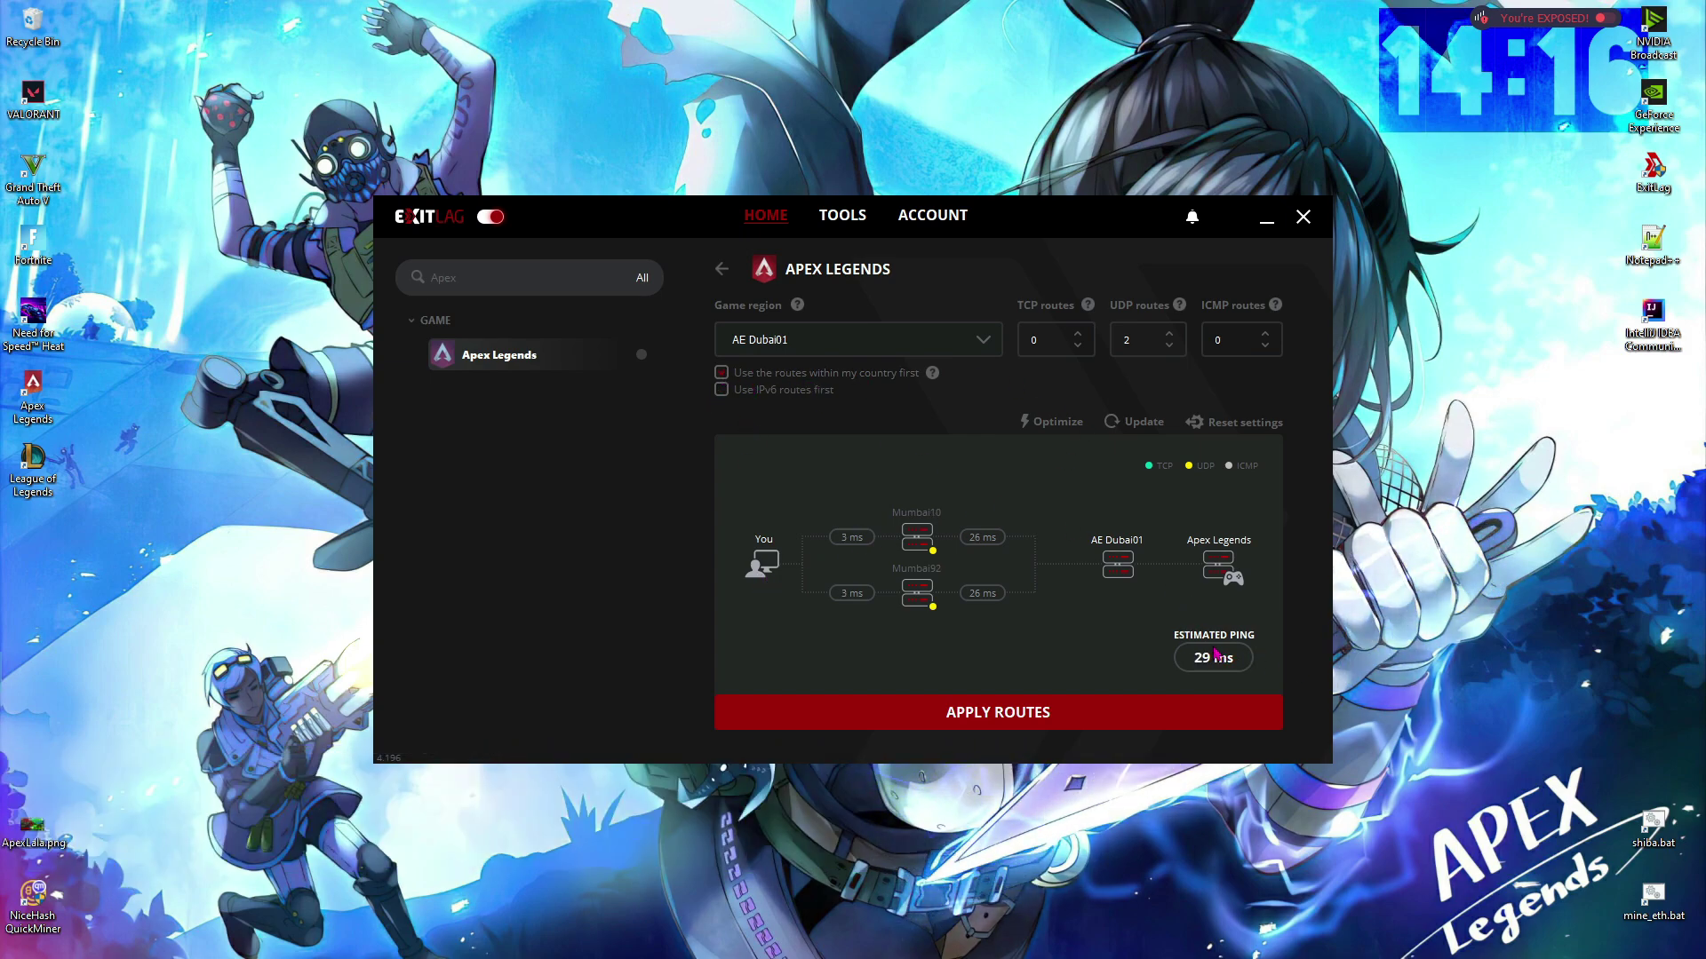
{"action": "left_click", "coordinate": [996, 724]}
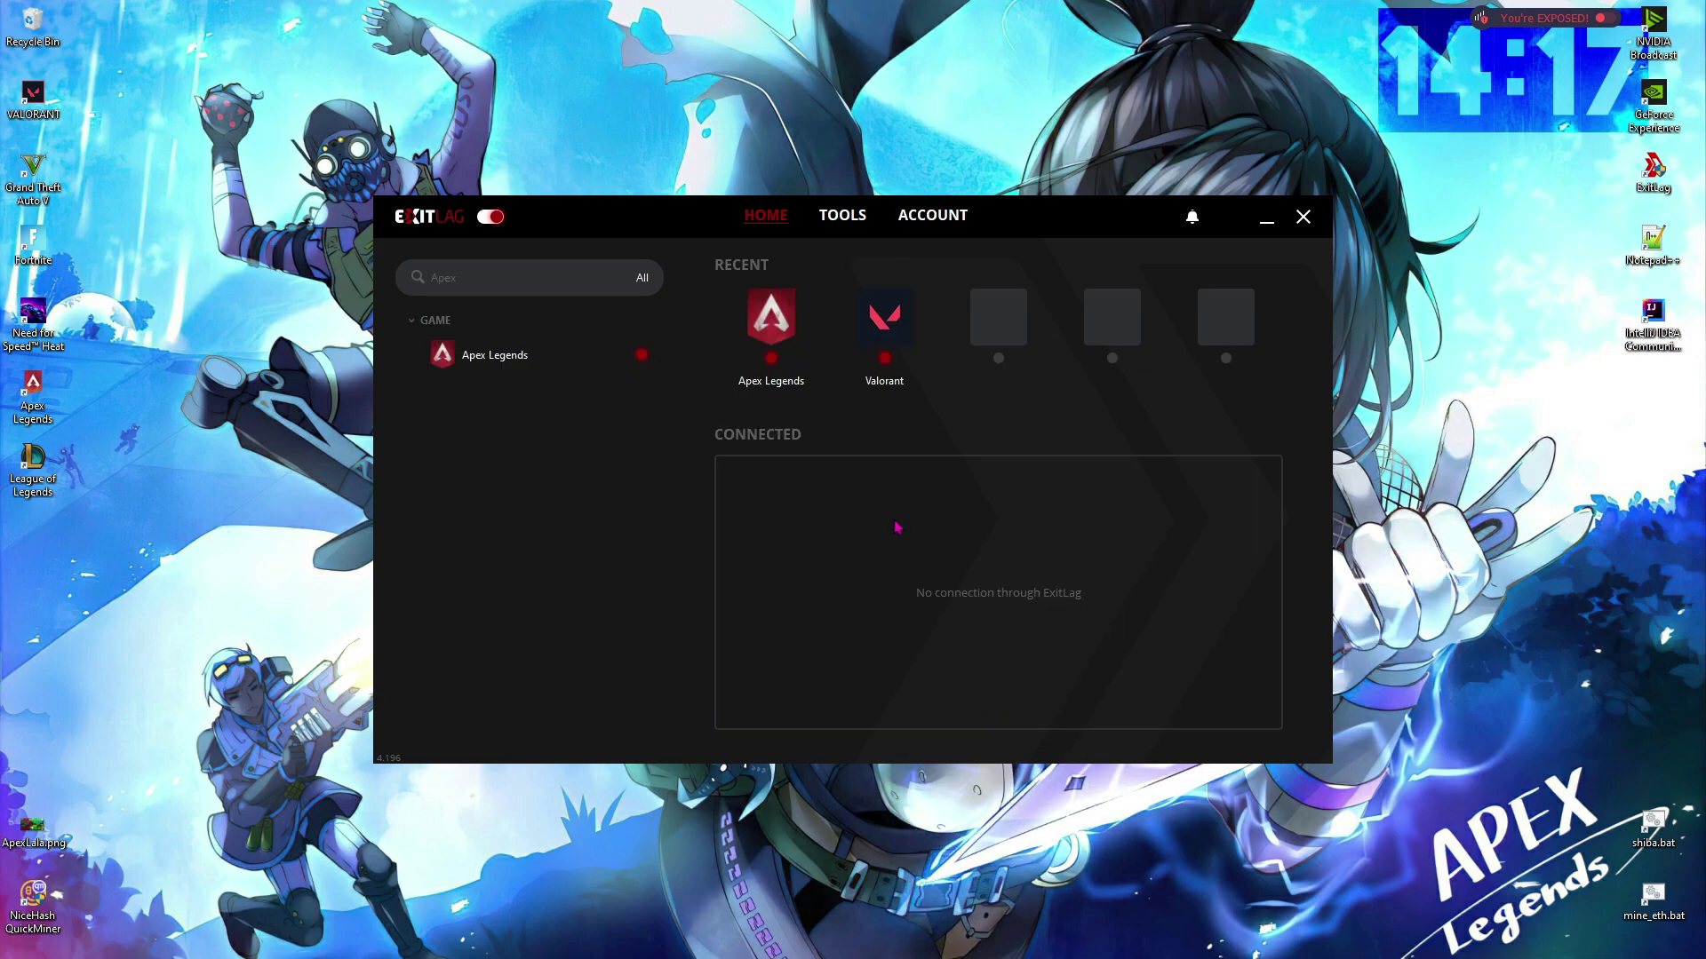
Enable ExitLag's FPS Boost Disable SuperFetch tweak, then minimize ExitLag
{"action": "left_click", "coordinate": [840, 219]}
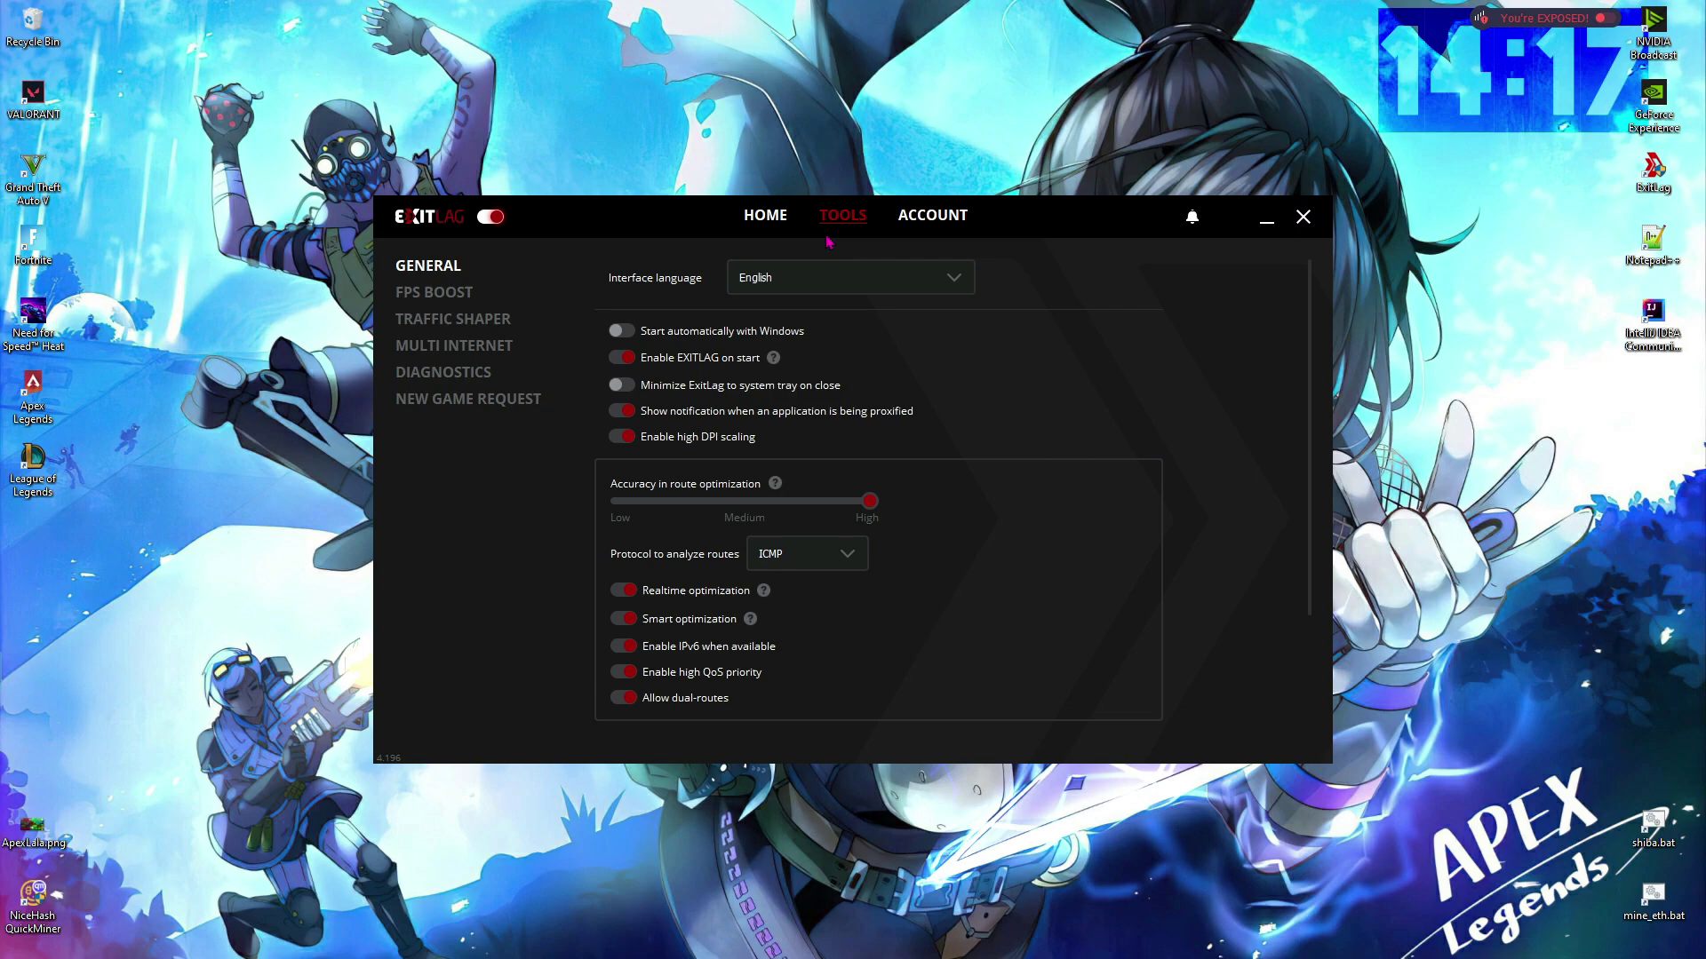
{"action": "left_click", "coordinate": [429, 296]}
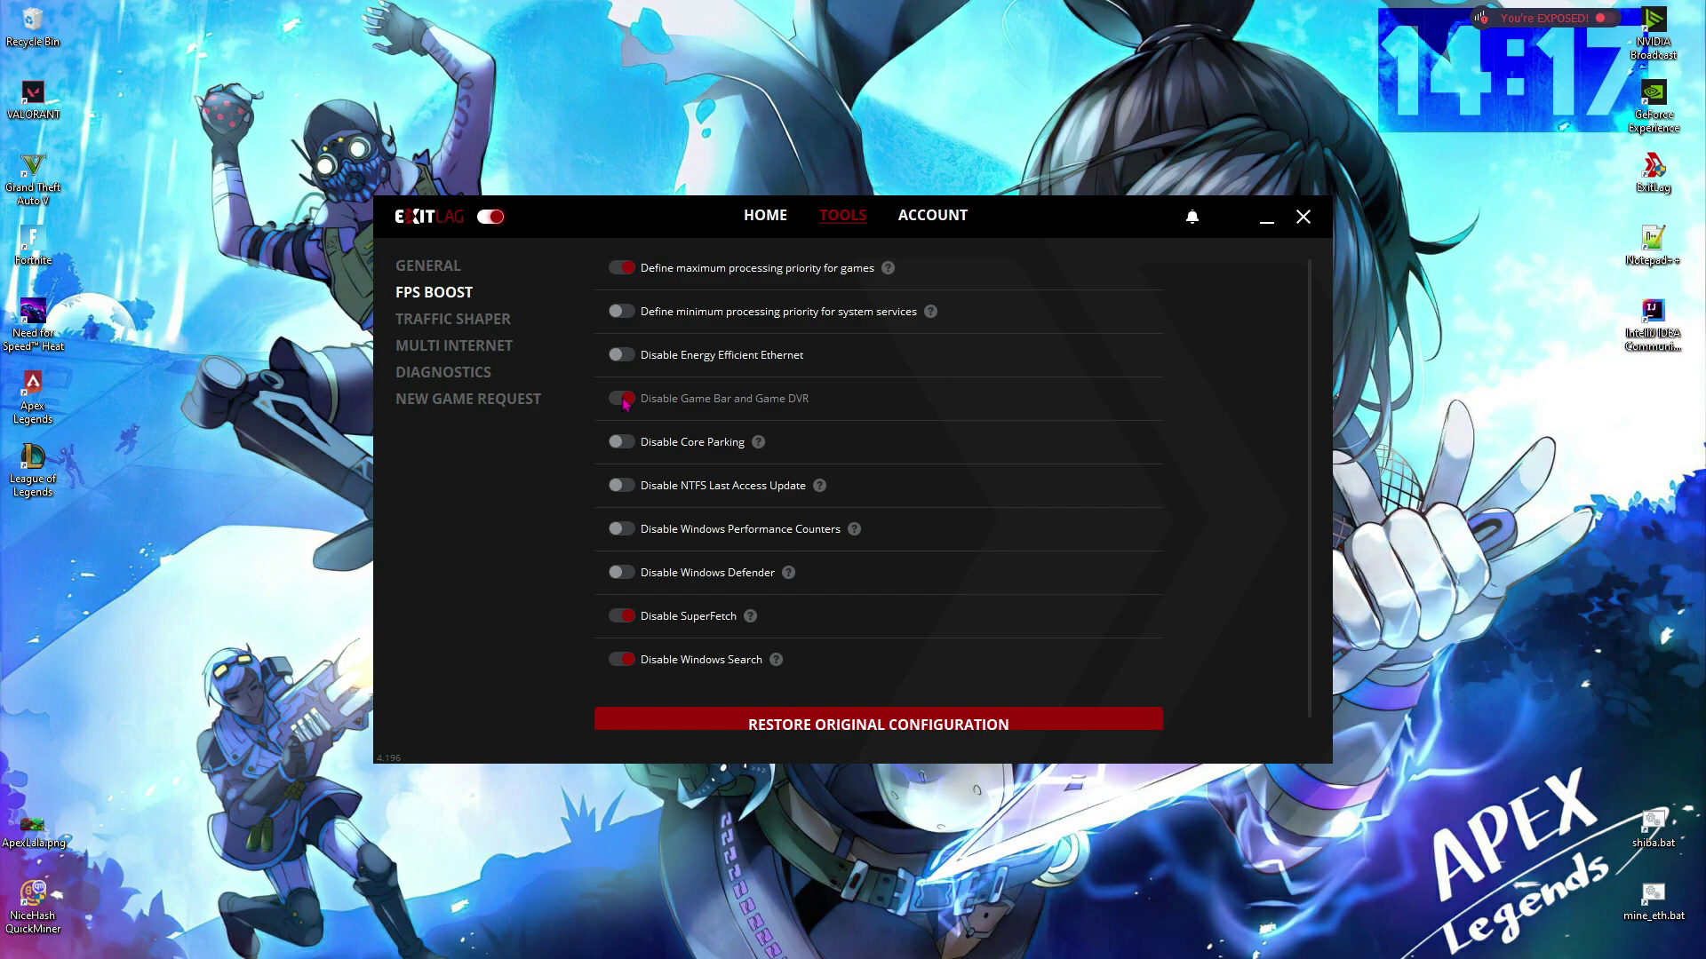
{"action": "scroll", "coordinate": [627, 613], "scroll_direction": "down", "scroll_amount": 1}
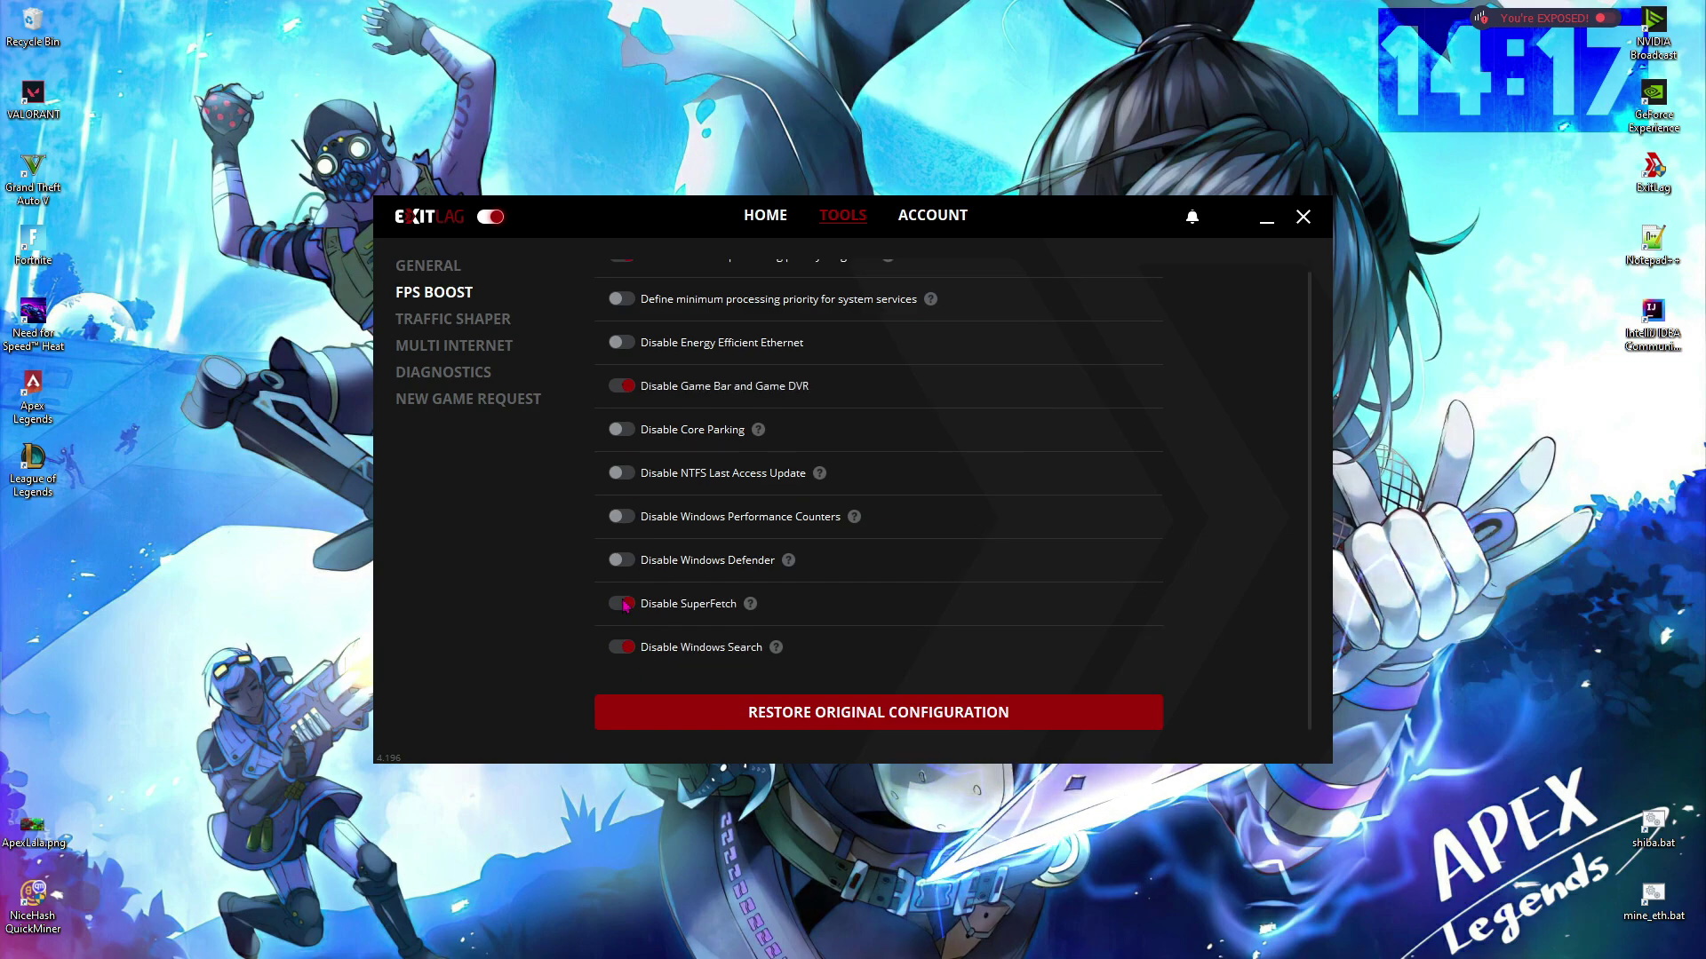
{"action": "left_click", "coordinate": [625, 604]}
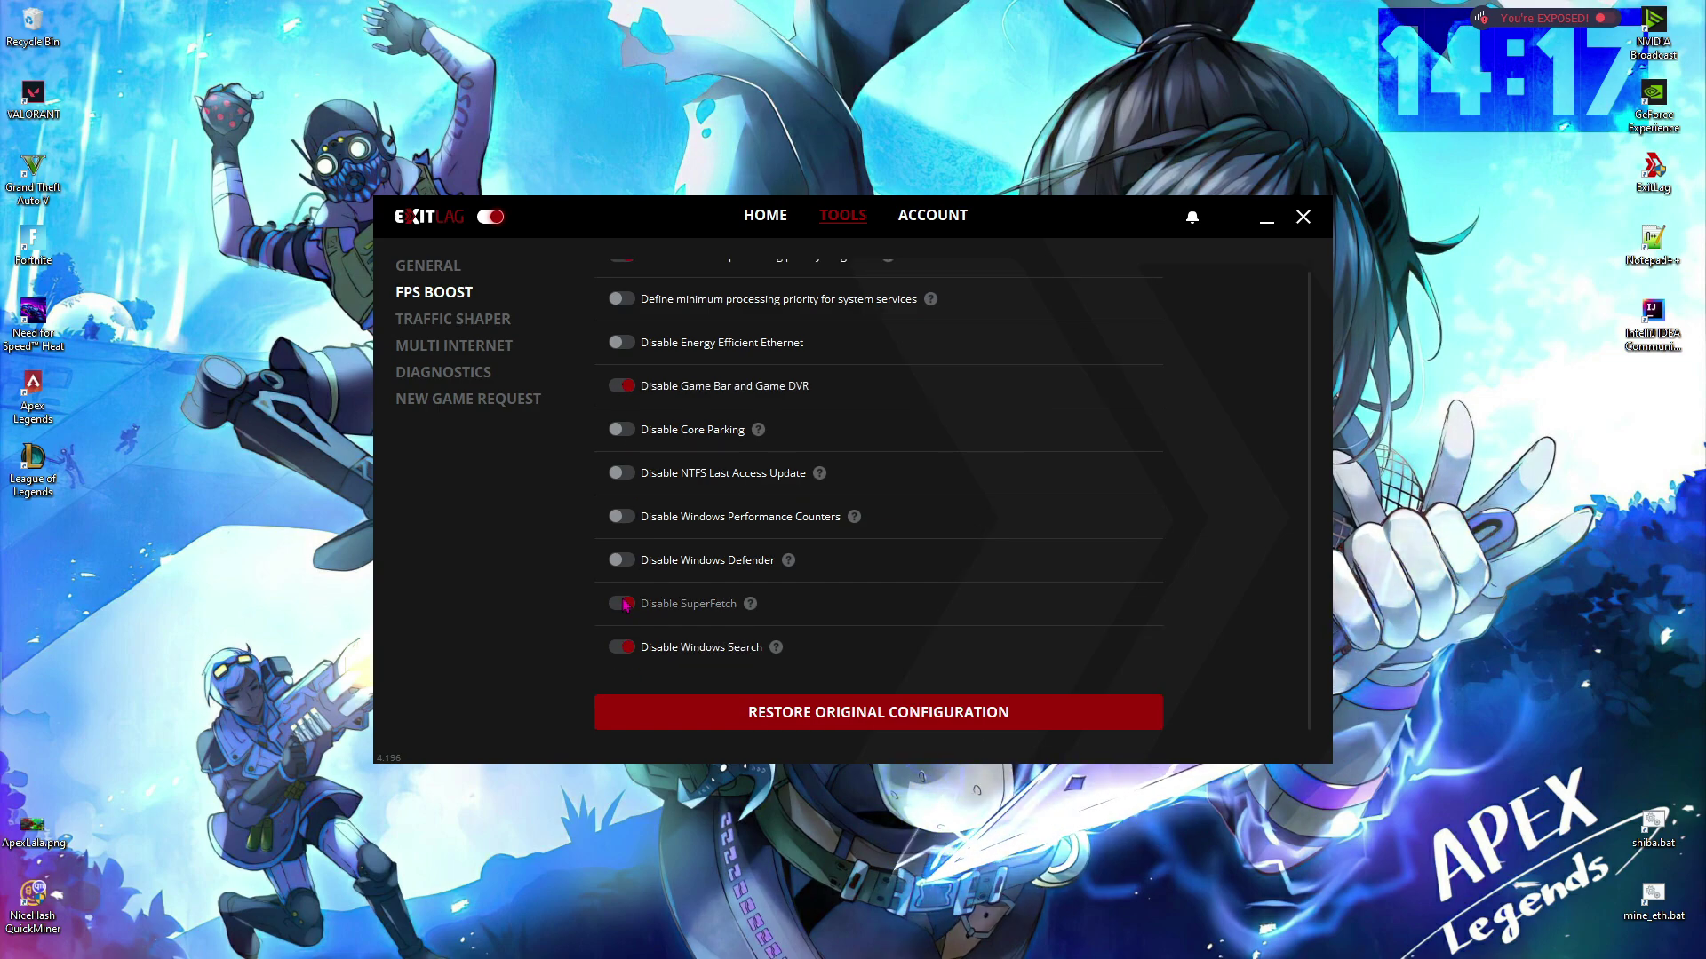
{"action": "left_click", "coordinate": [1266, 226]}
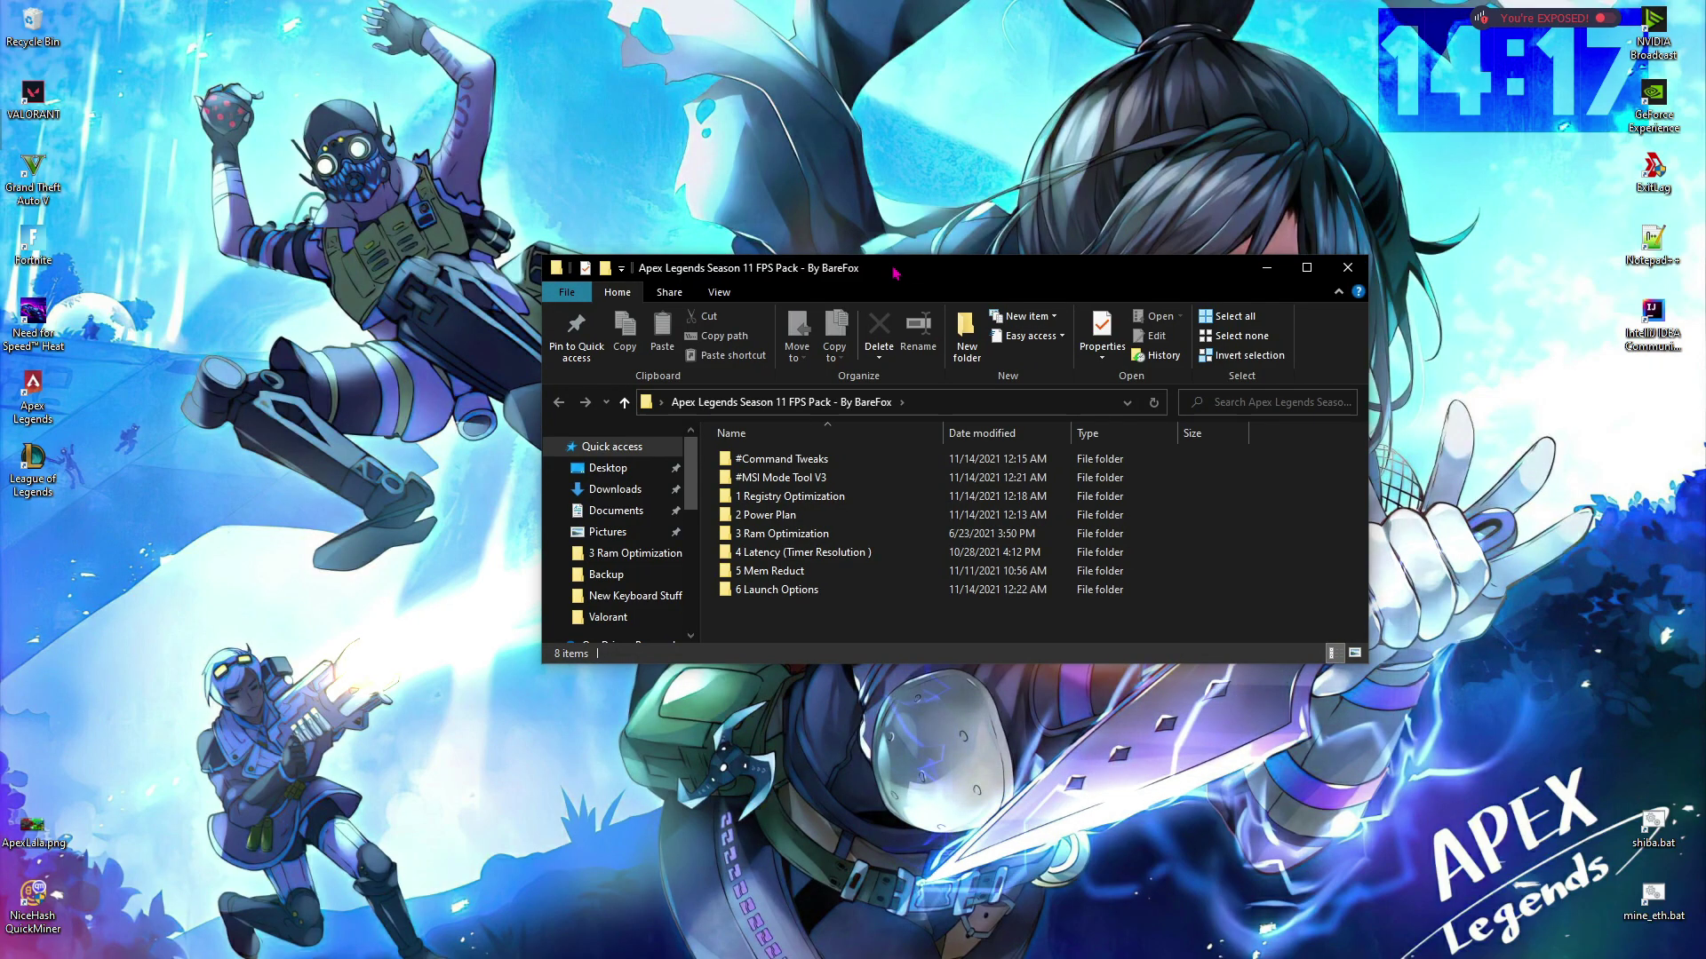
Open the #Command Tweaks folder and run BCDEdit Tweaks.cmd as administrator
{"action": "left_click_drag", "start_coordinate": [875, 279], "coordinate": [1070, 226]}
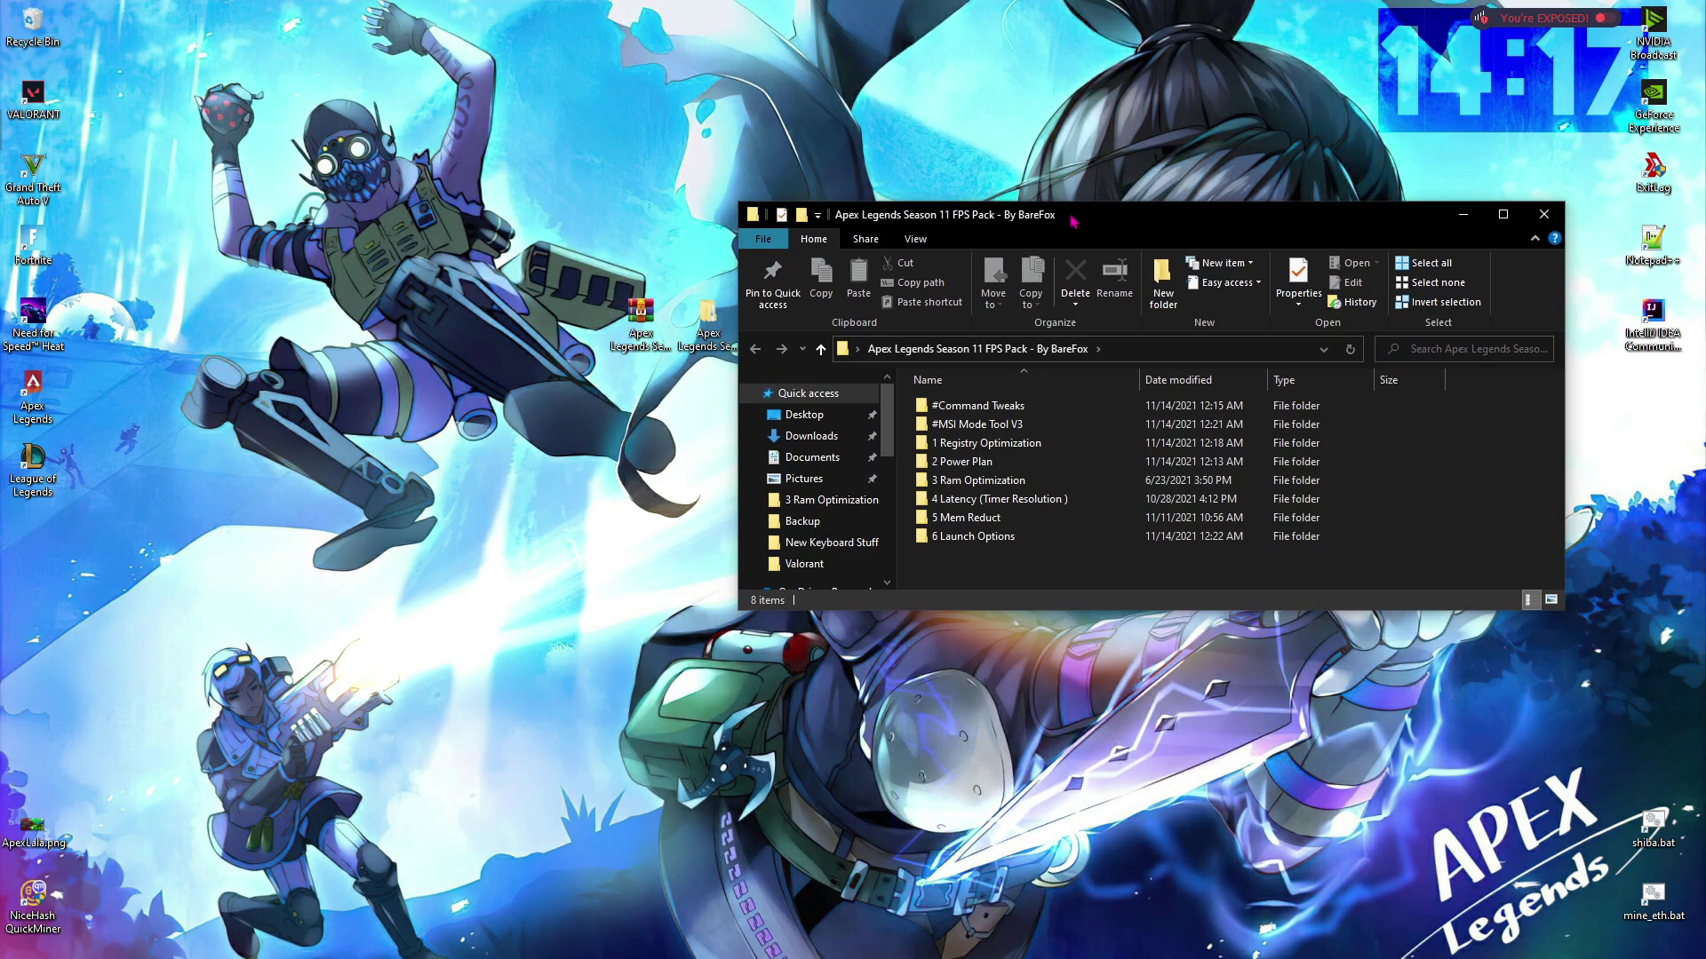
{"action": "double_click", "coordinate": [957, 407]}
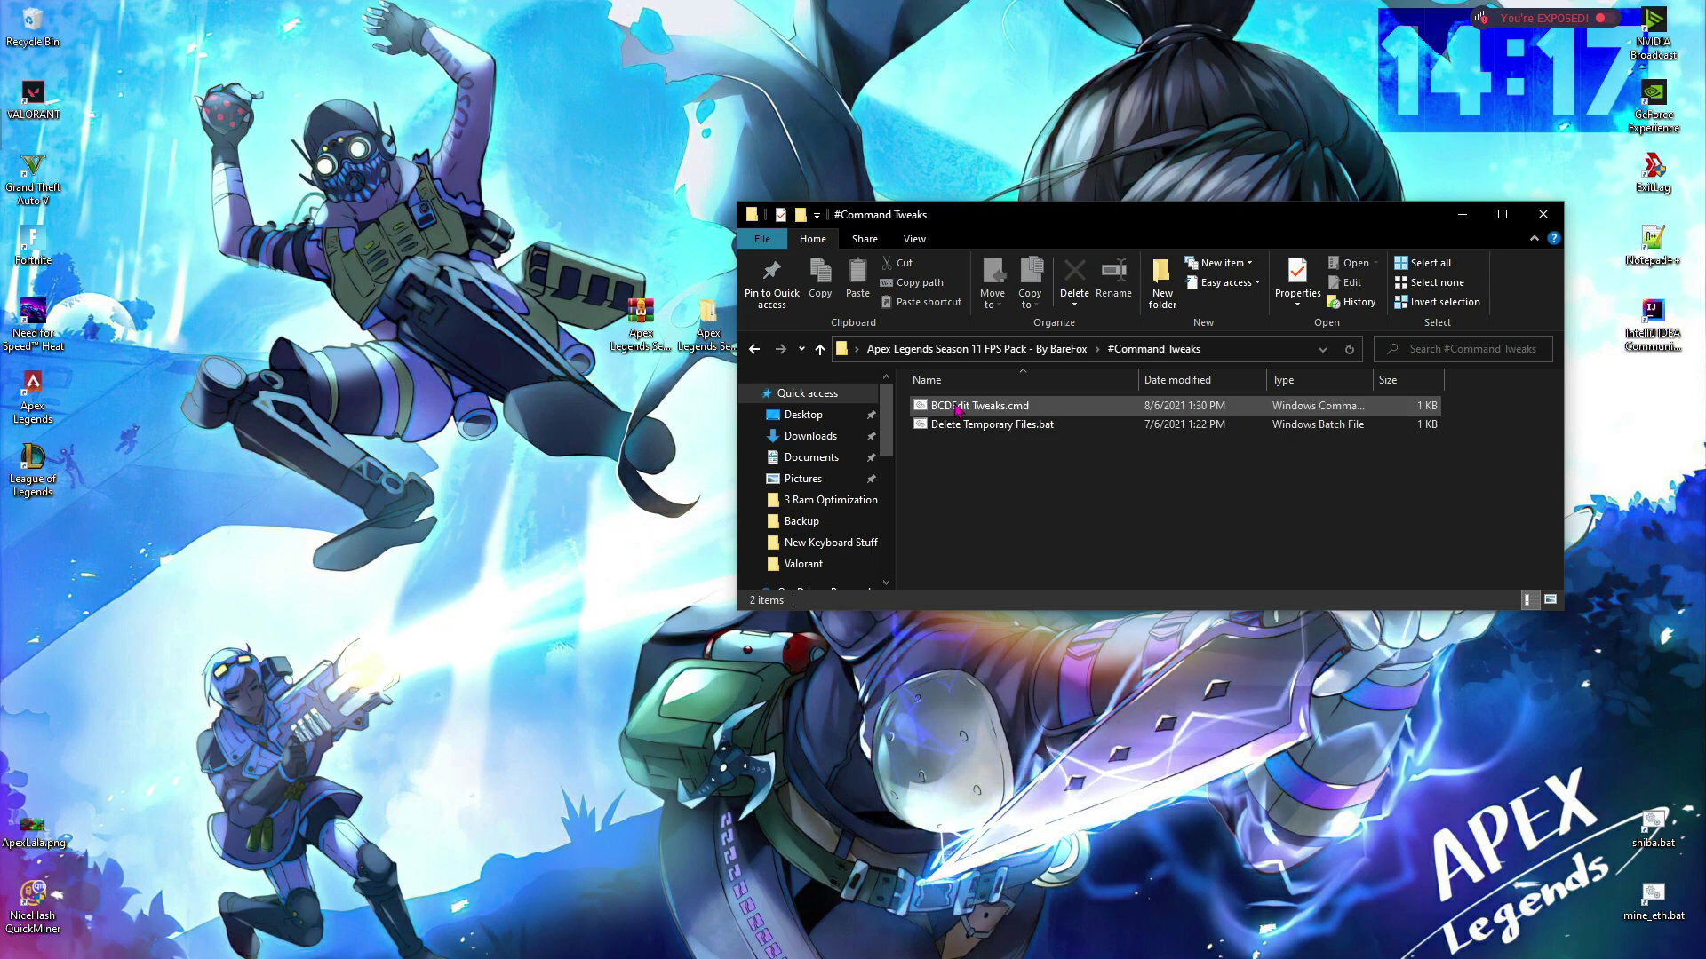
{"action": "right_click", "coordinate": [957, 407]}
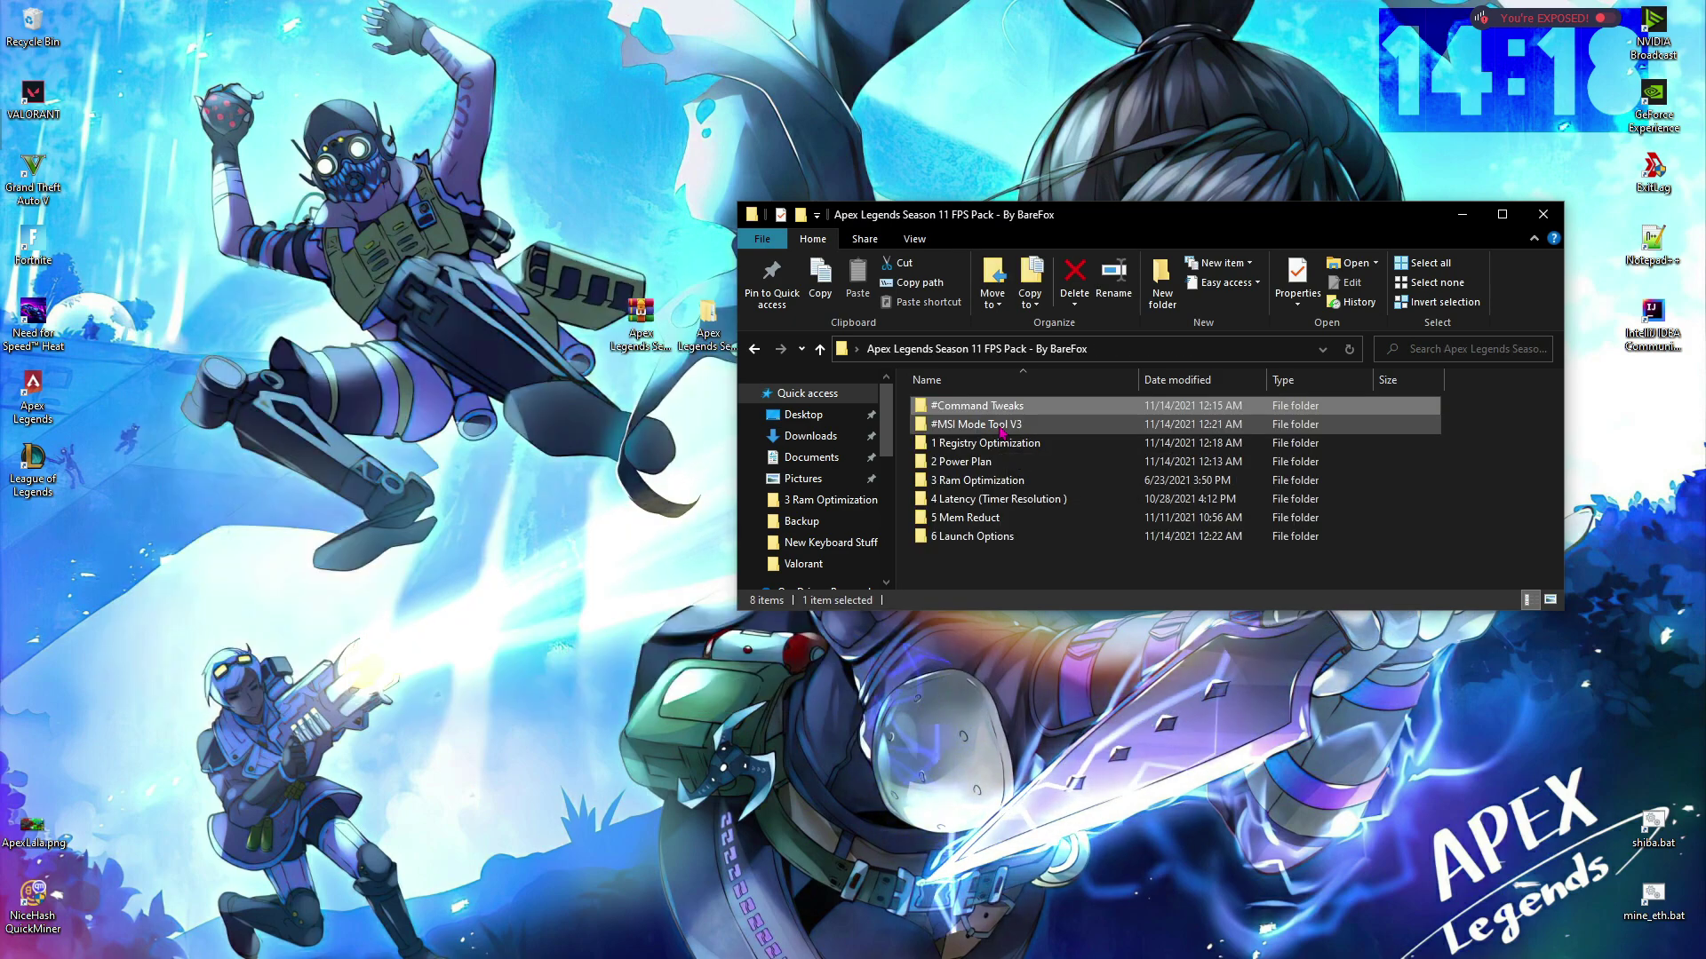
Run MSI_util_v3.exe as administrator and set the RTX 2070 SUPER's interrupt priority to High
{"action": "double_click", "coordinate": [999, 428]}
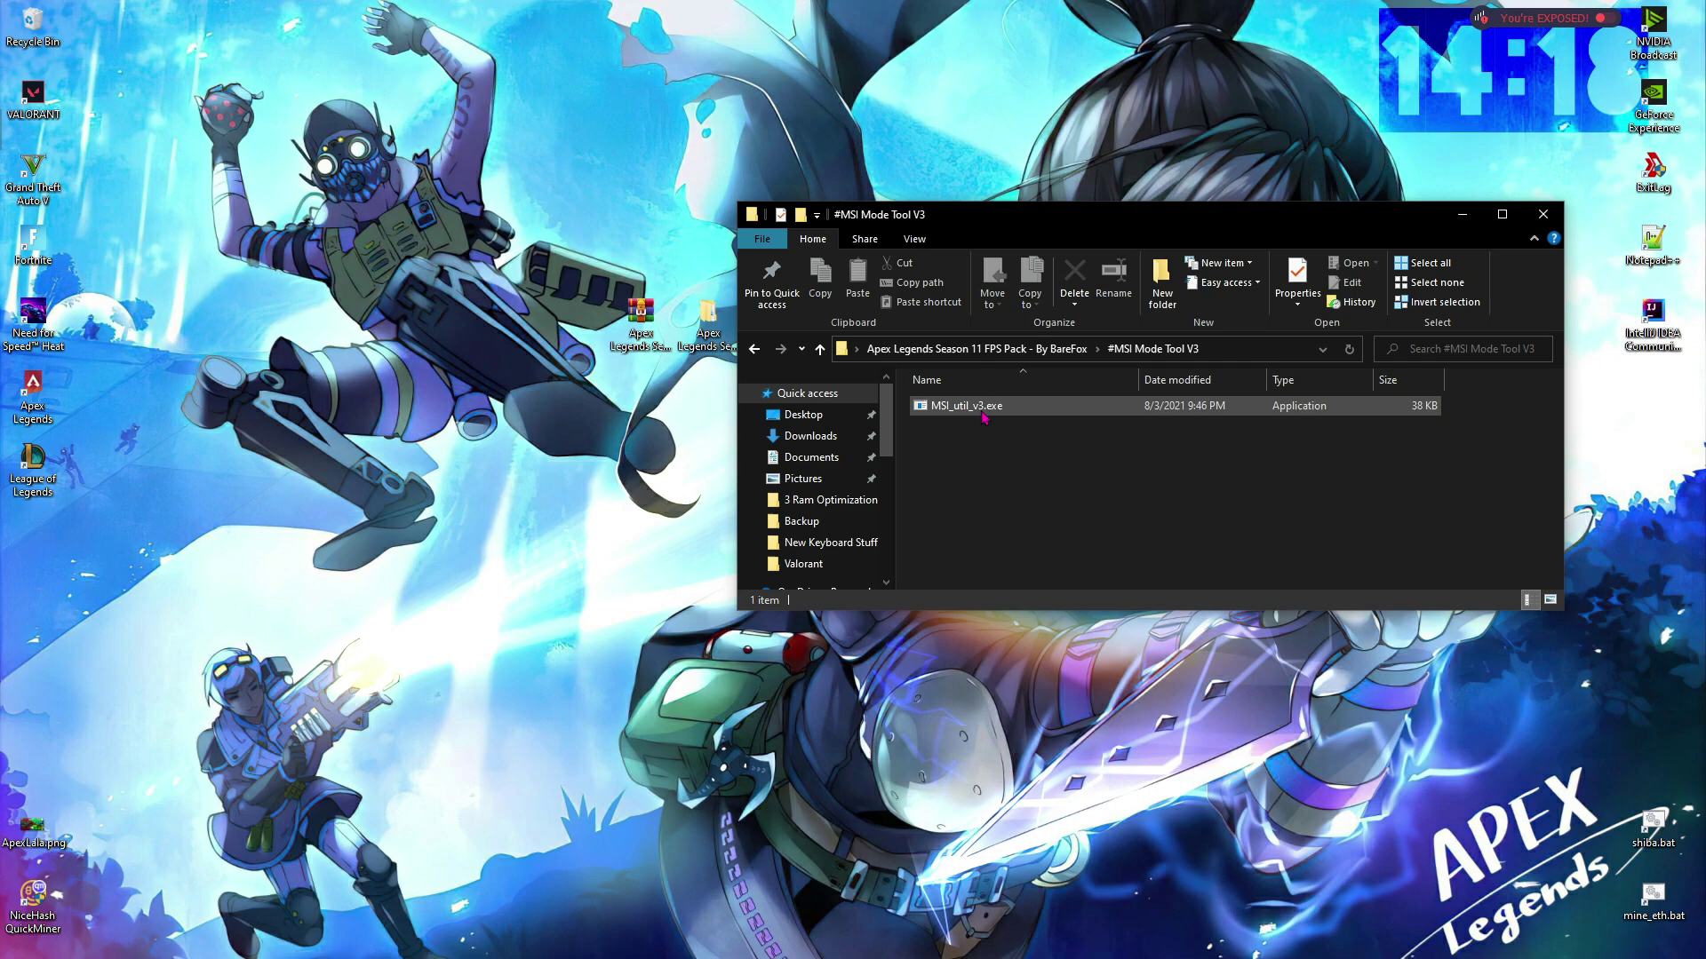
{"action": "left_click", "coordinate": [983, 412]}
{"action": "right_click", "coordinate": [983, 415]}
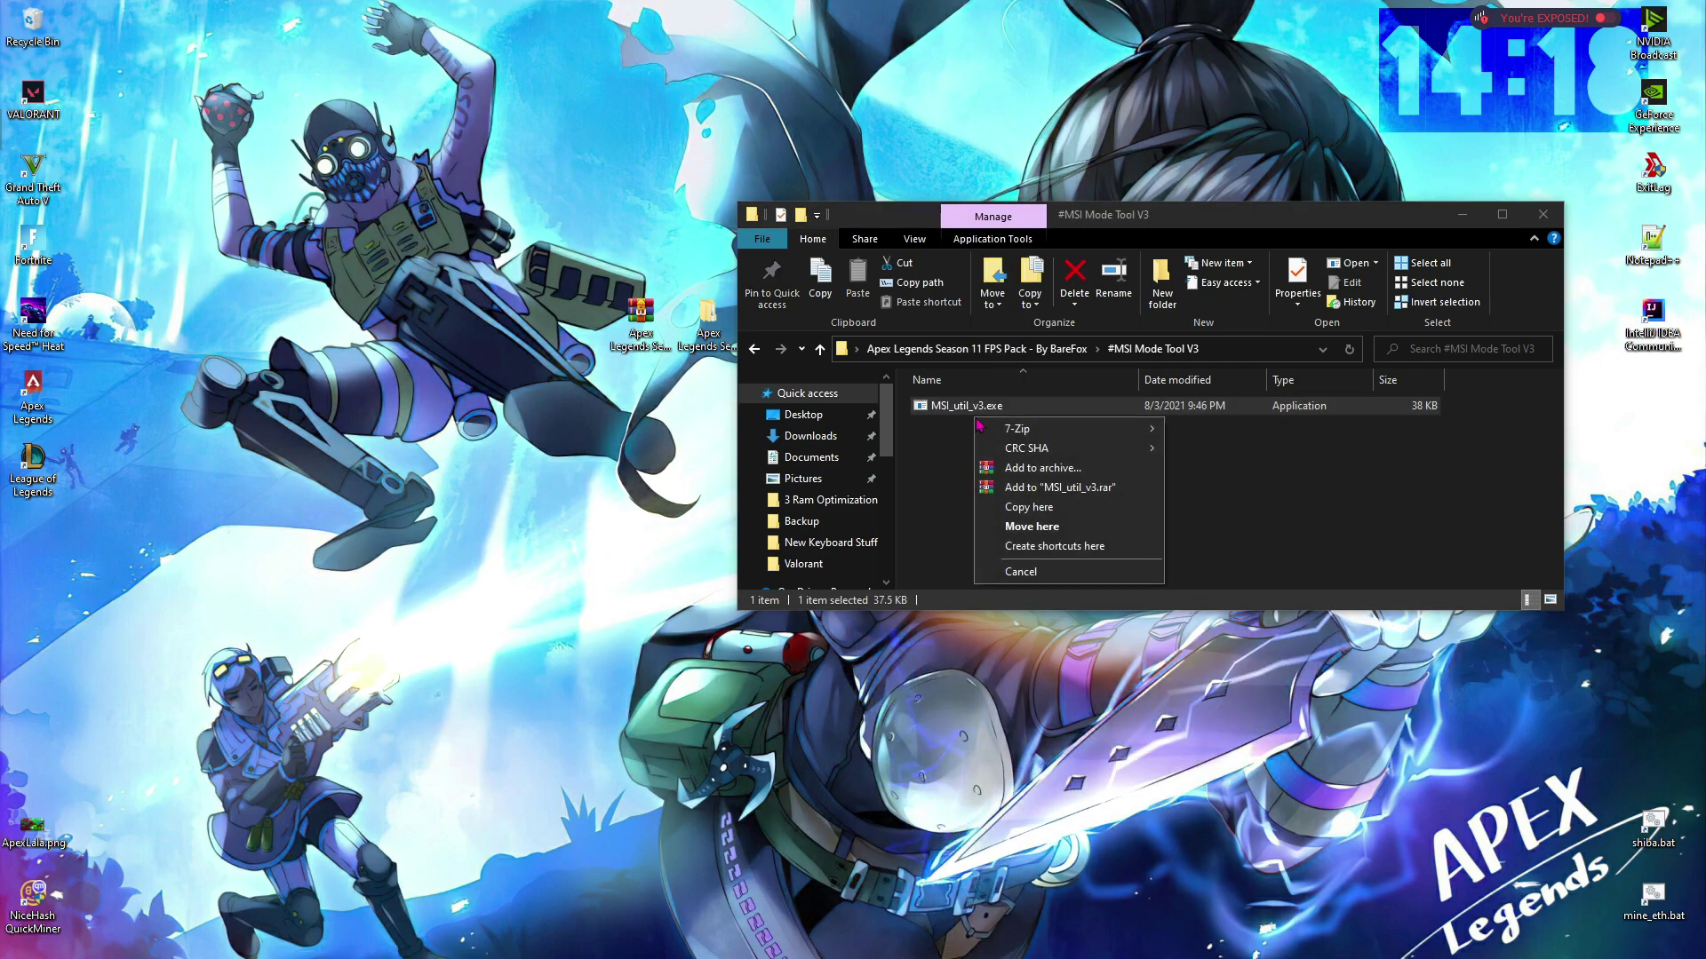
{"action": "right_click", "coordinate": [1030, 411]}
{"action": "left_click", "coordinate": [1057, 439]}
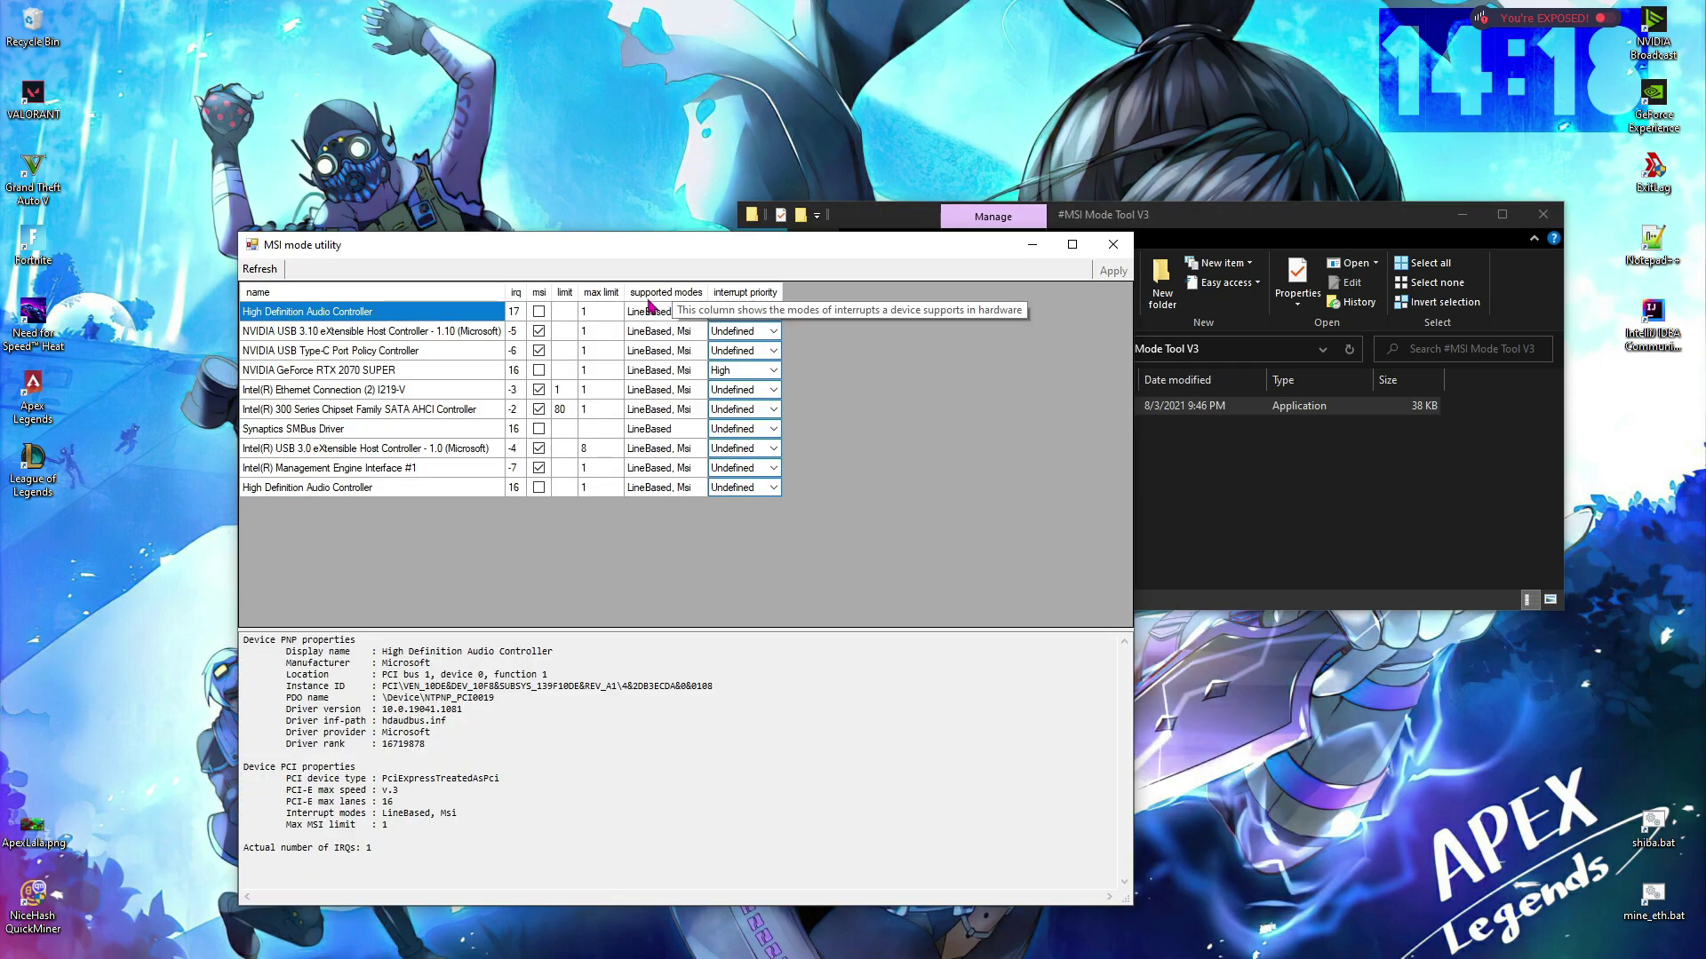
{"action": "left_click", "coordinate": [302, 370]}
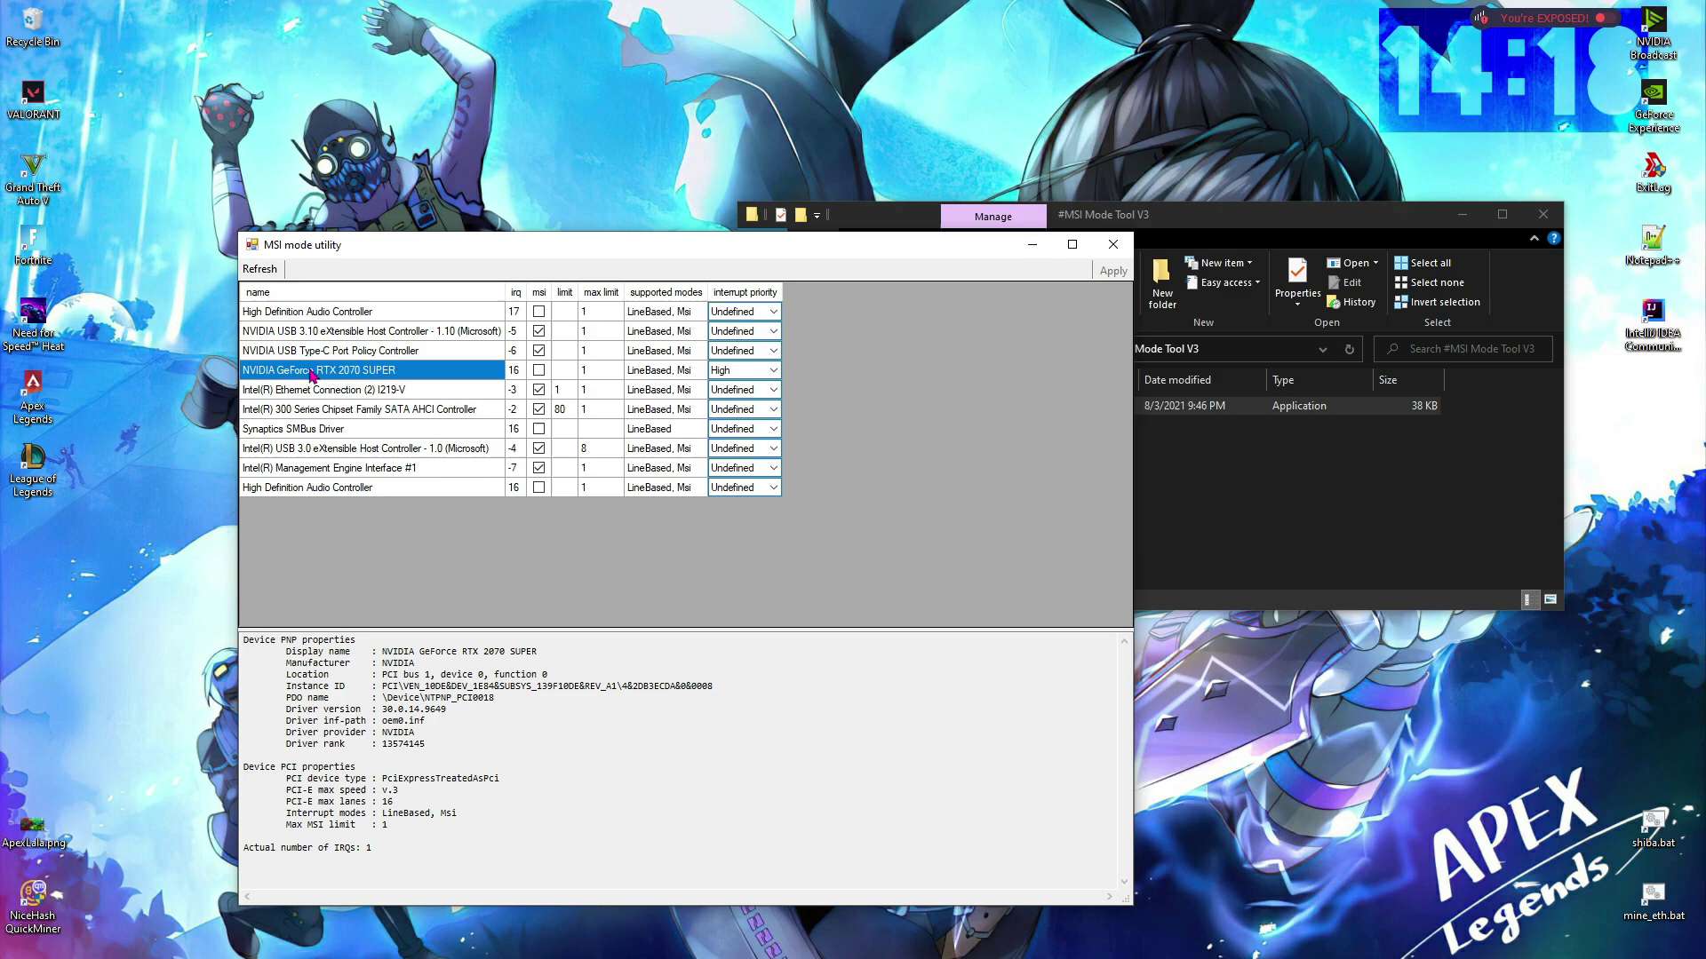
{"action": "left_click", "coordinate": [727, 377]}
{"action": "left_click", "coordinate": [731, 441]}
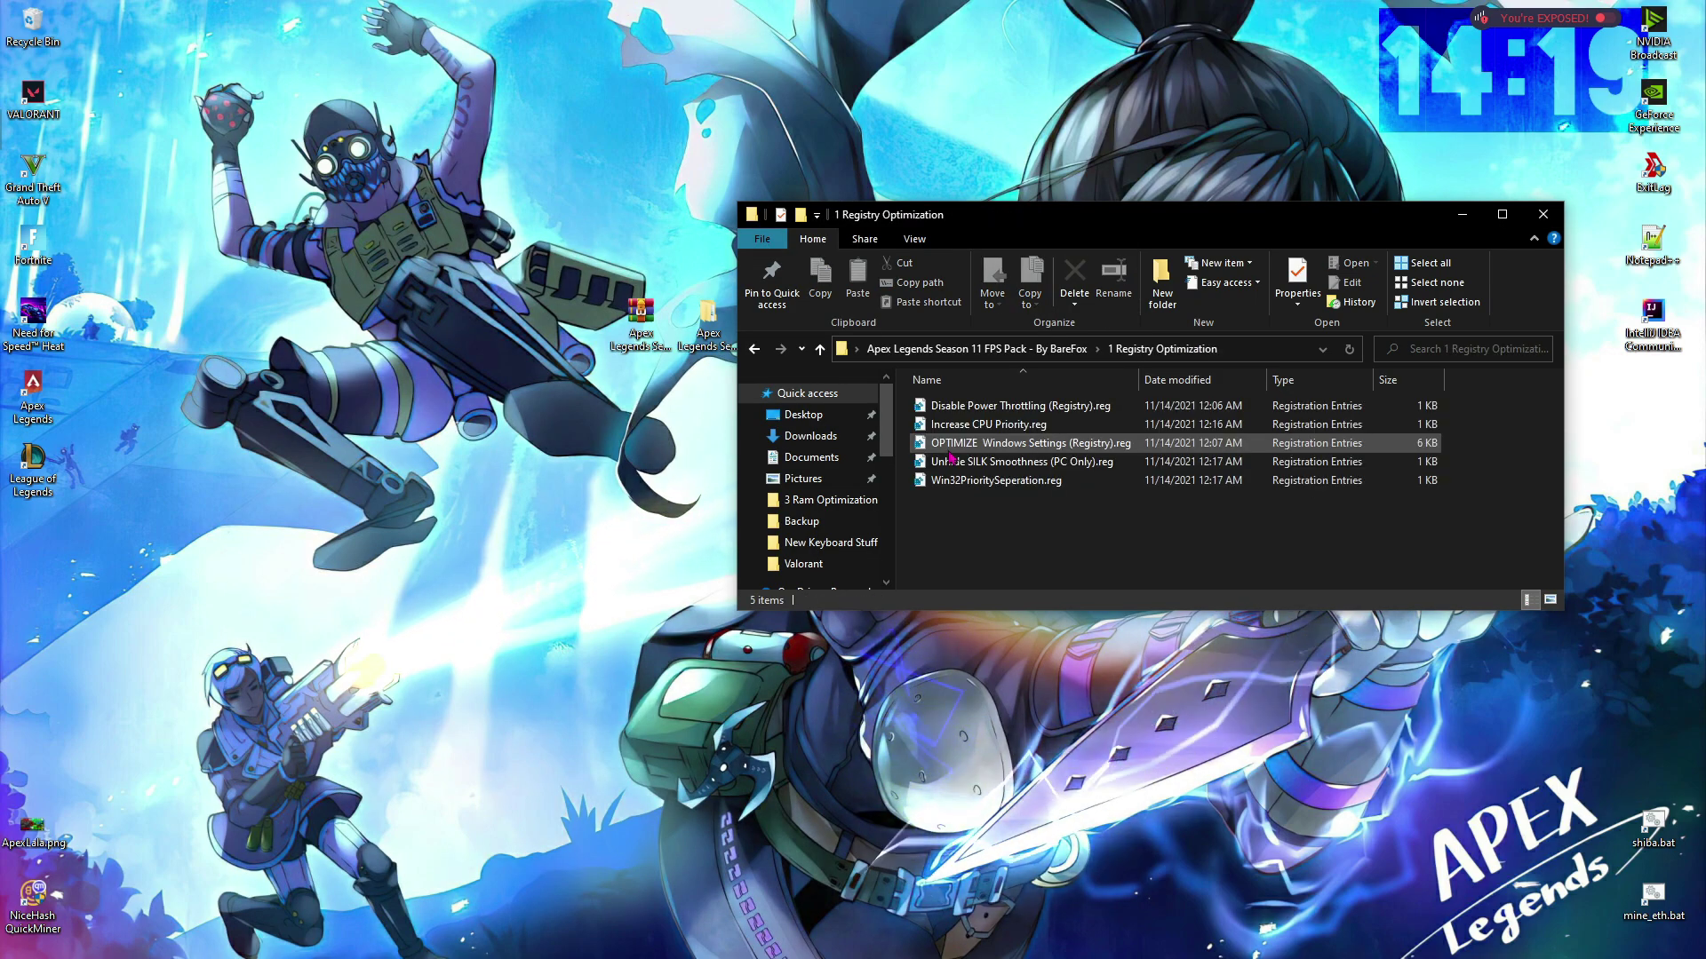
Merge Disable Power Throttling (Registry).reg and go back to the Apex Legends Season 11 FPS Pack folder
{"action": "right_click", "coordinate": [996, 407]}
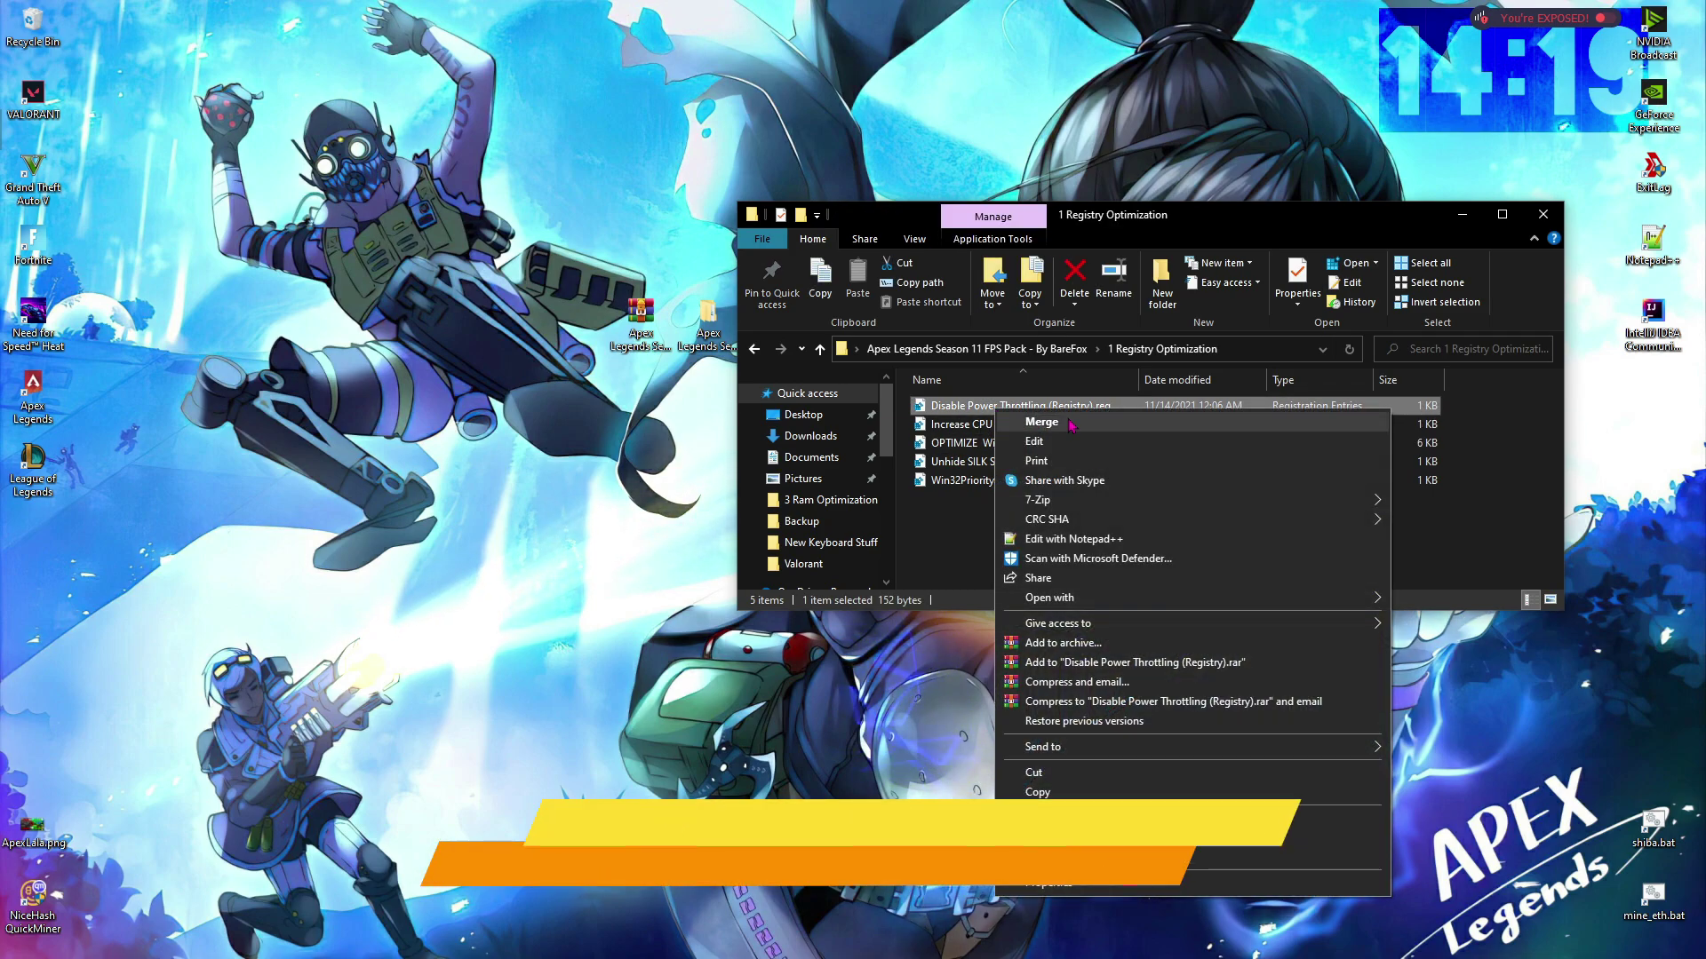
{"action": "left_click", "coordinate": [962, 552]}
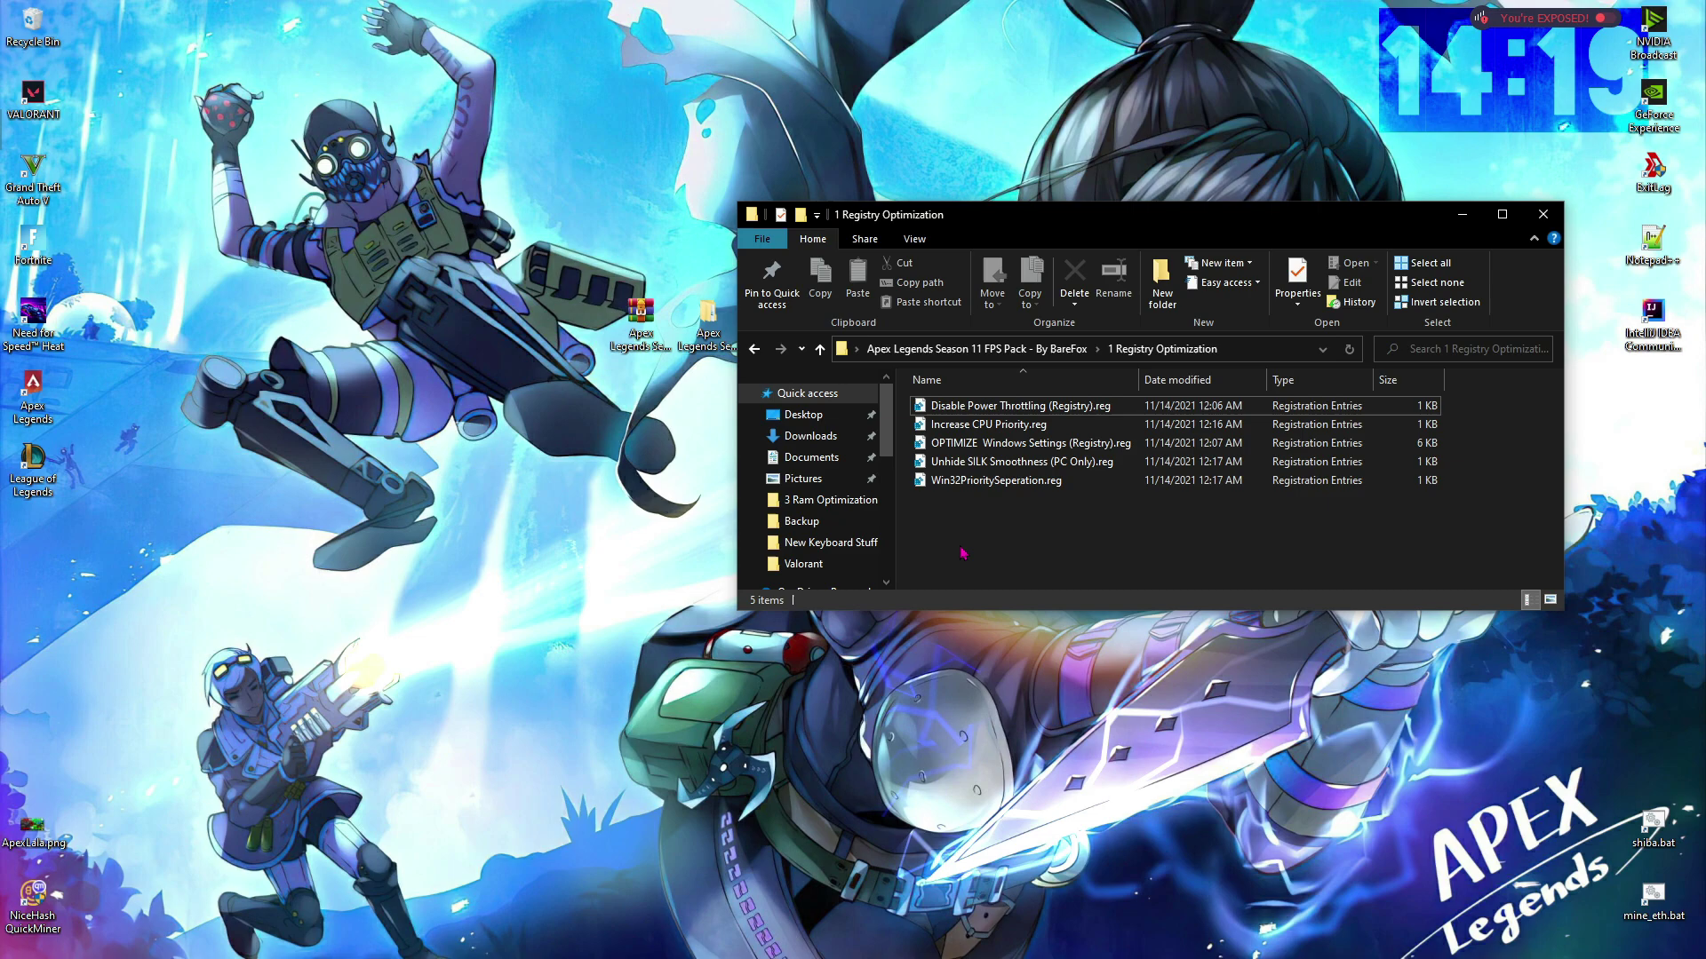
{"action": "left_click", "coordinate": [1056, 350]}
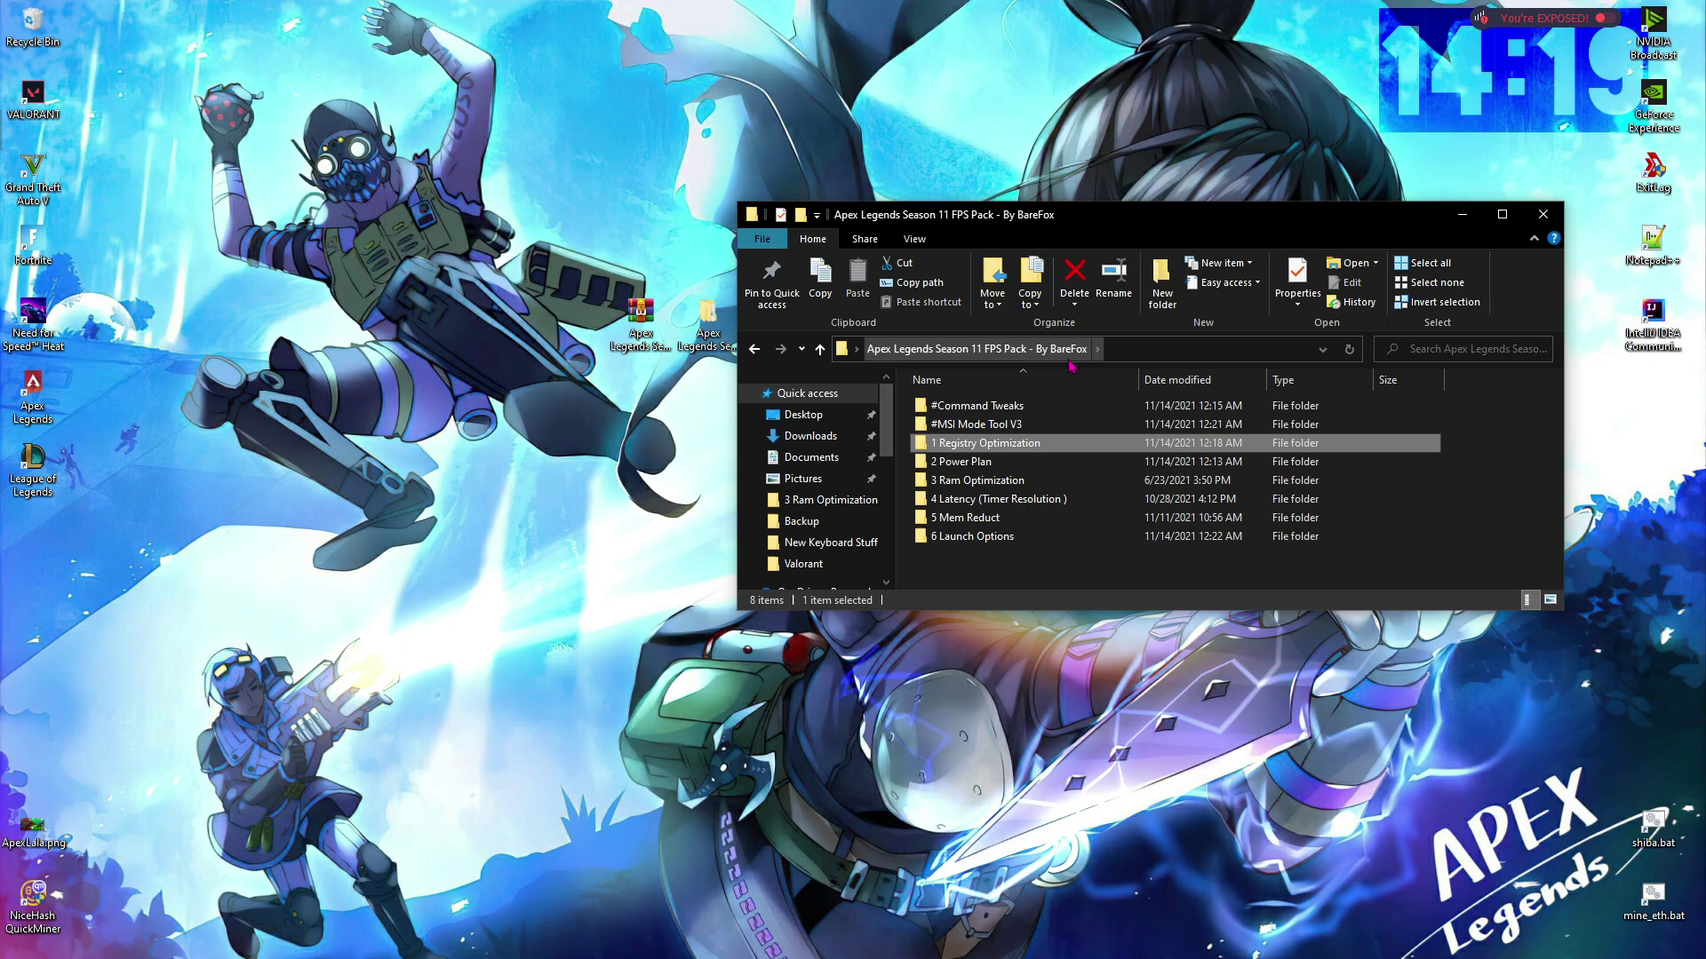
Open the 2 Power Plan folder and launch Park Control Setup.exe
{"action": "double_click", "coordinate": [973, 462]}
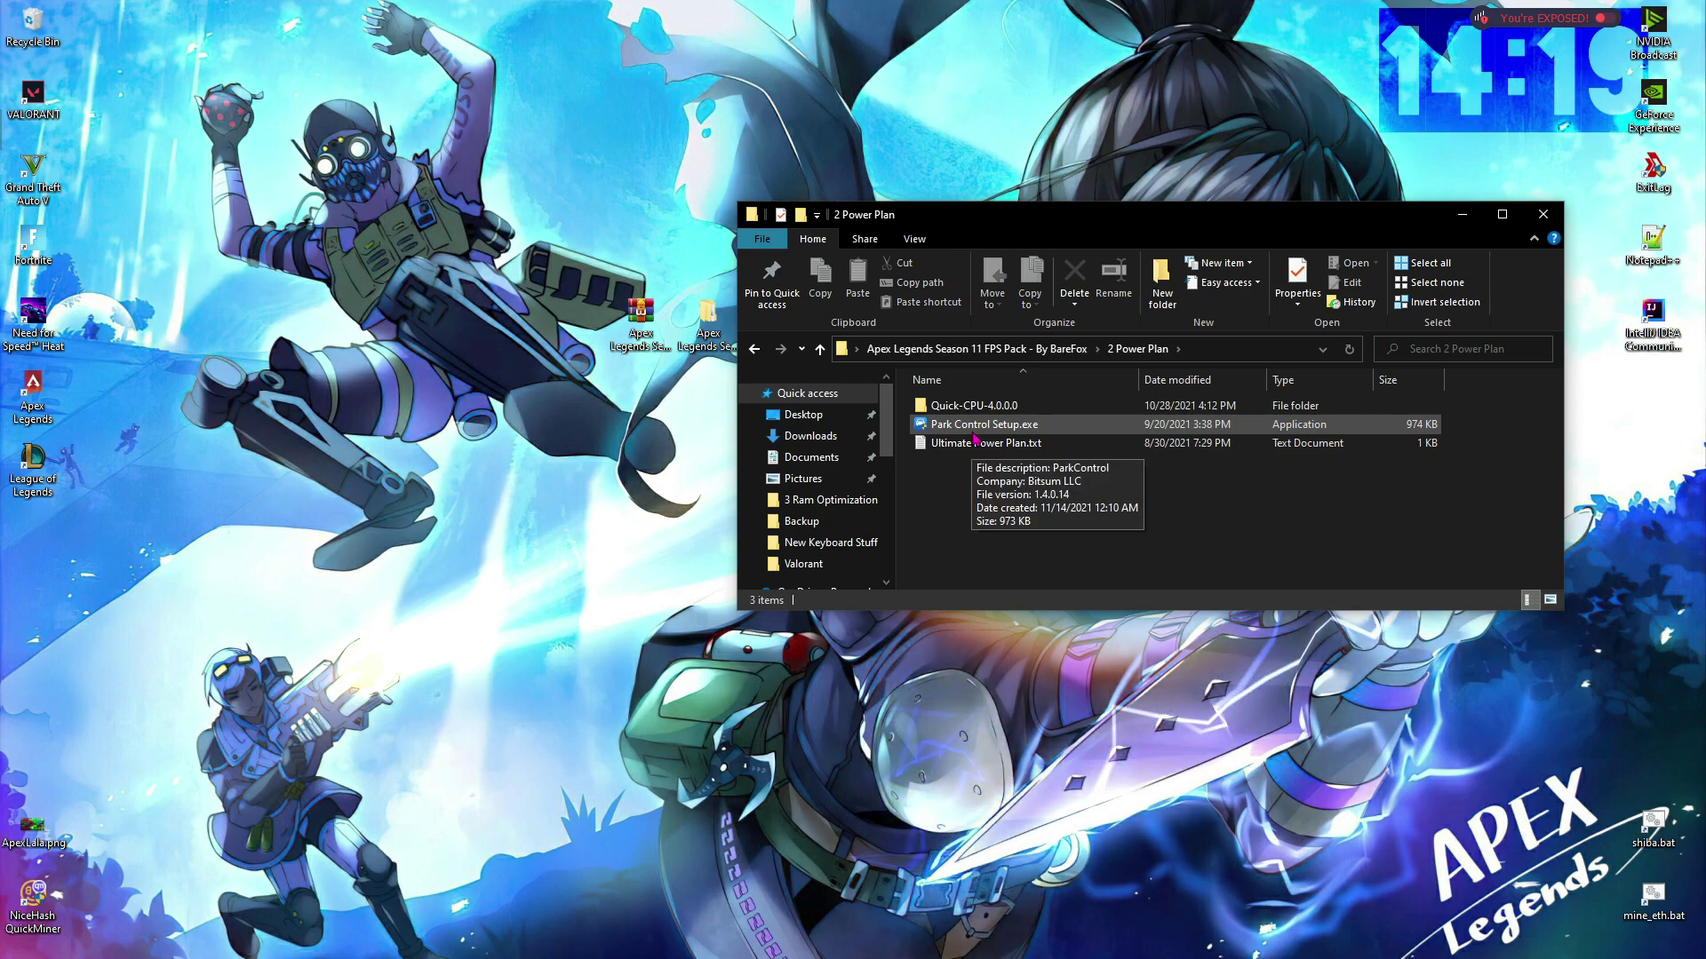
{"action": "left_click", "coordinate": [975, 445]}
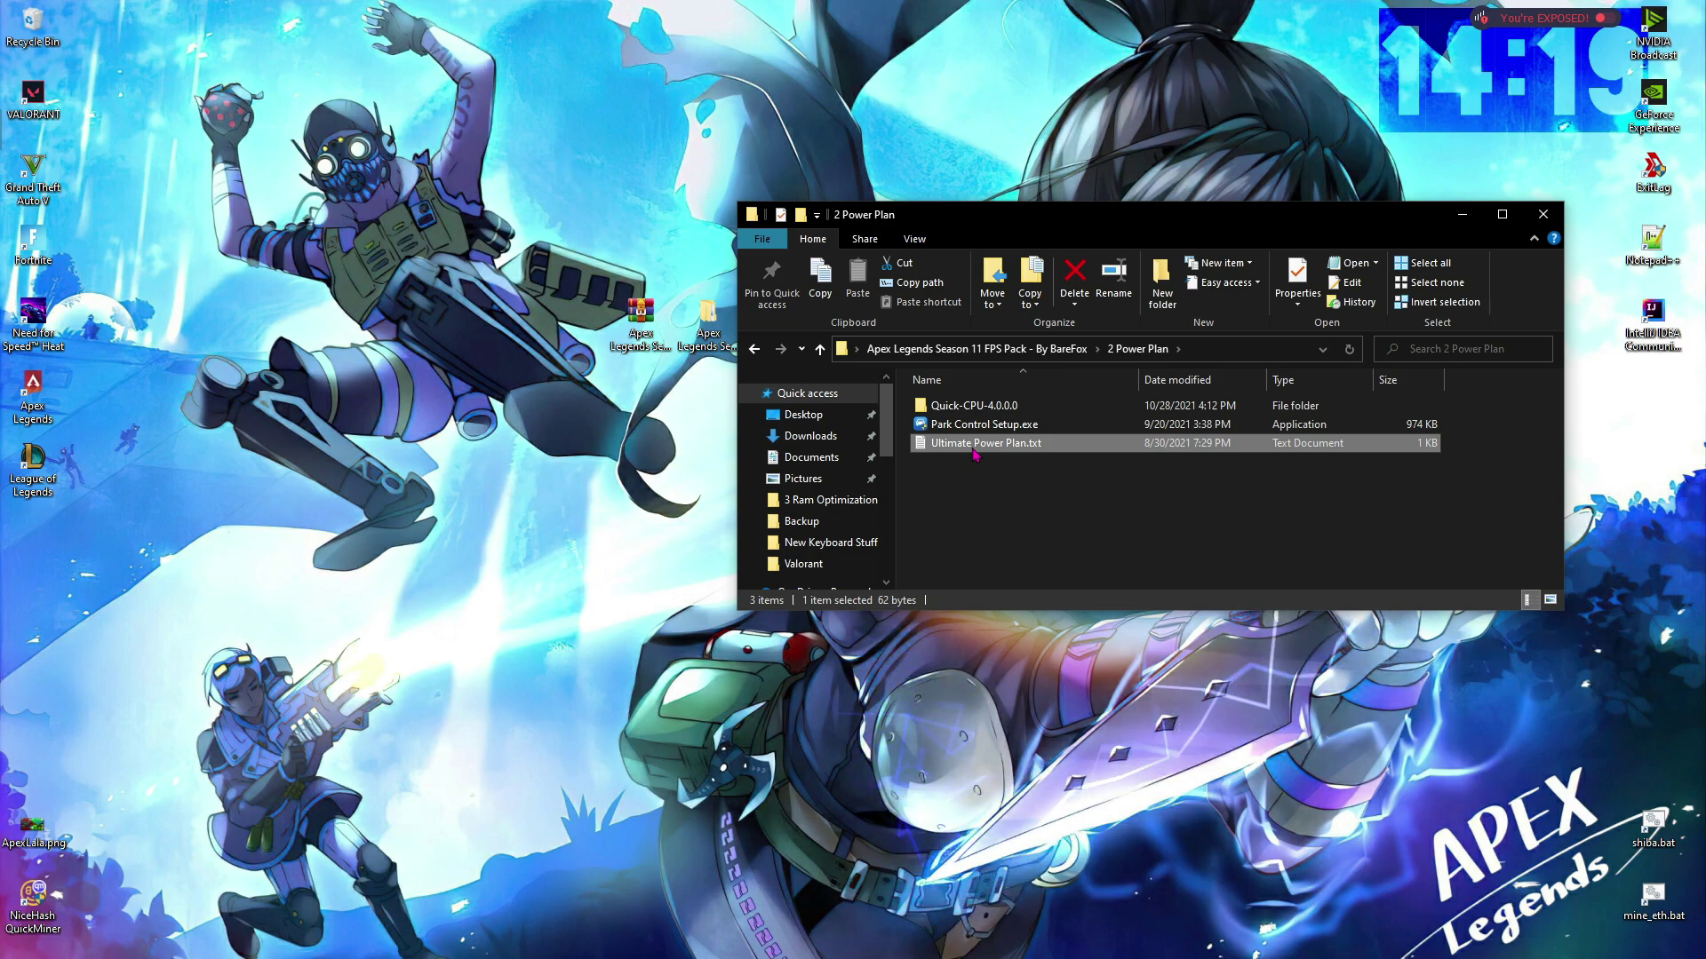
{"action": "left_click", "coordinate": [982, 425]}
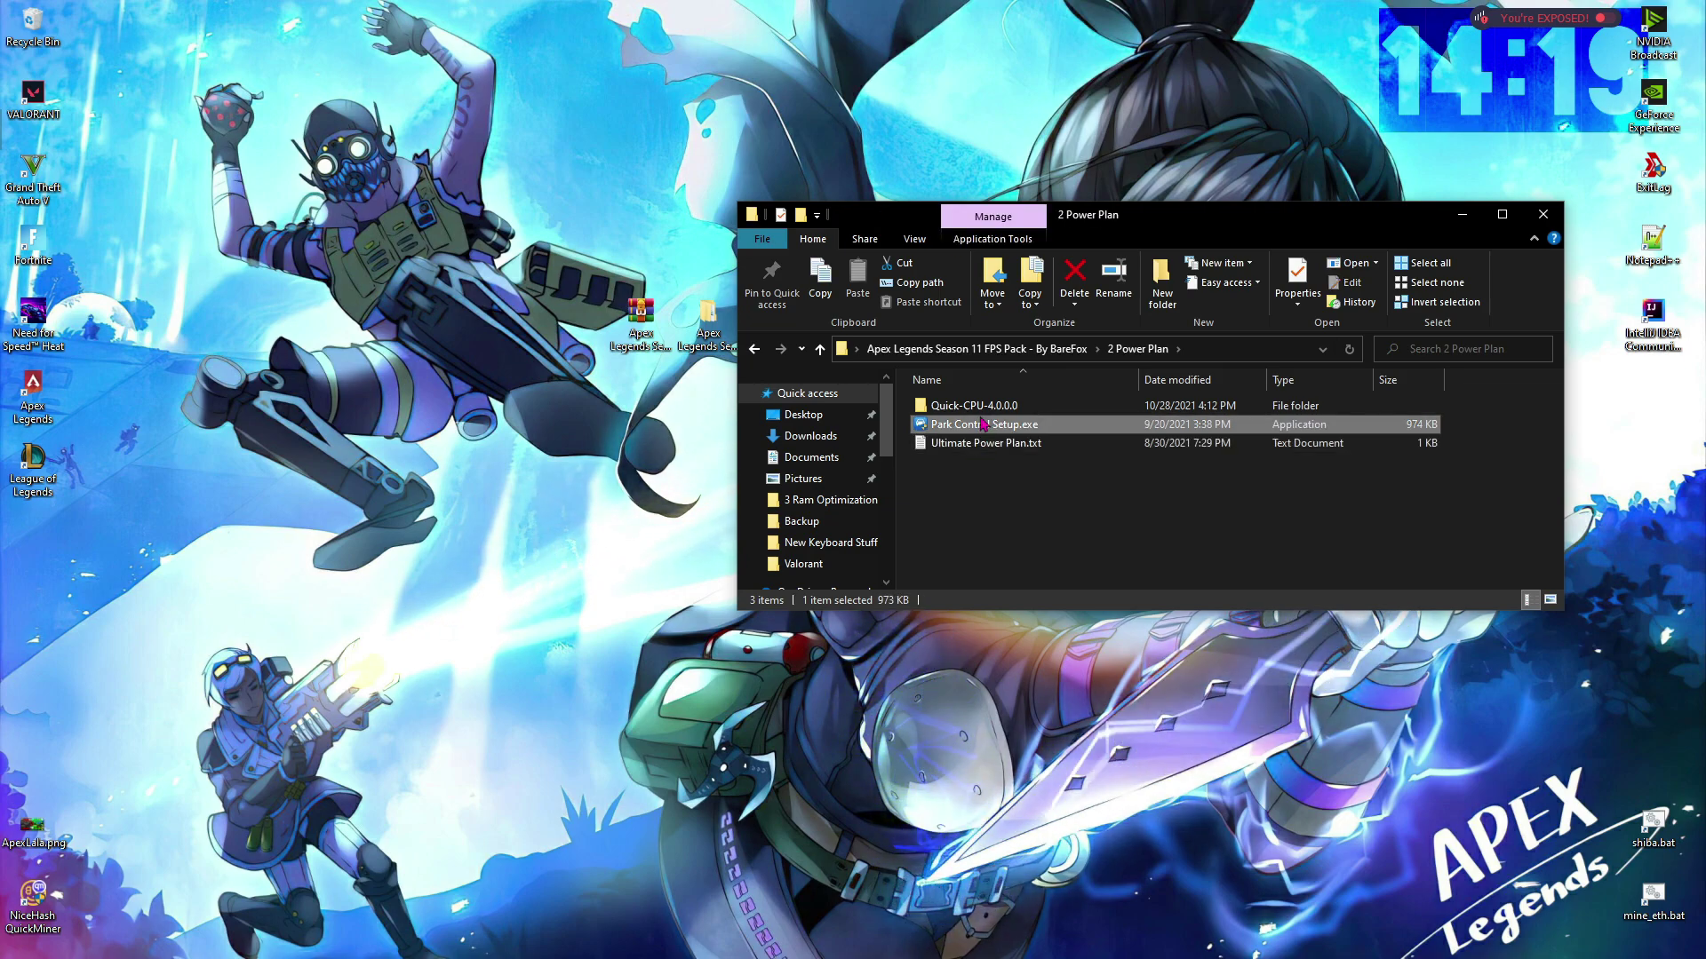
{"action": "double_click", "coordinate": [981, 425]}
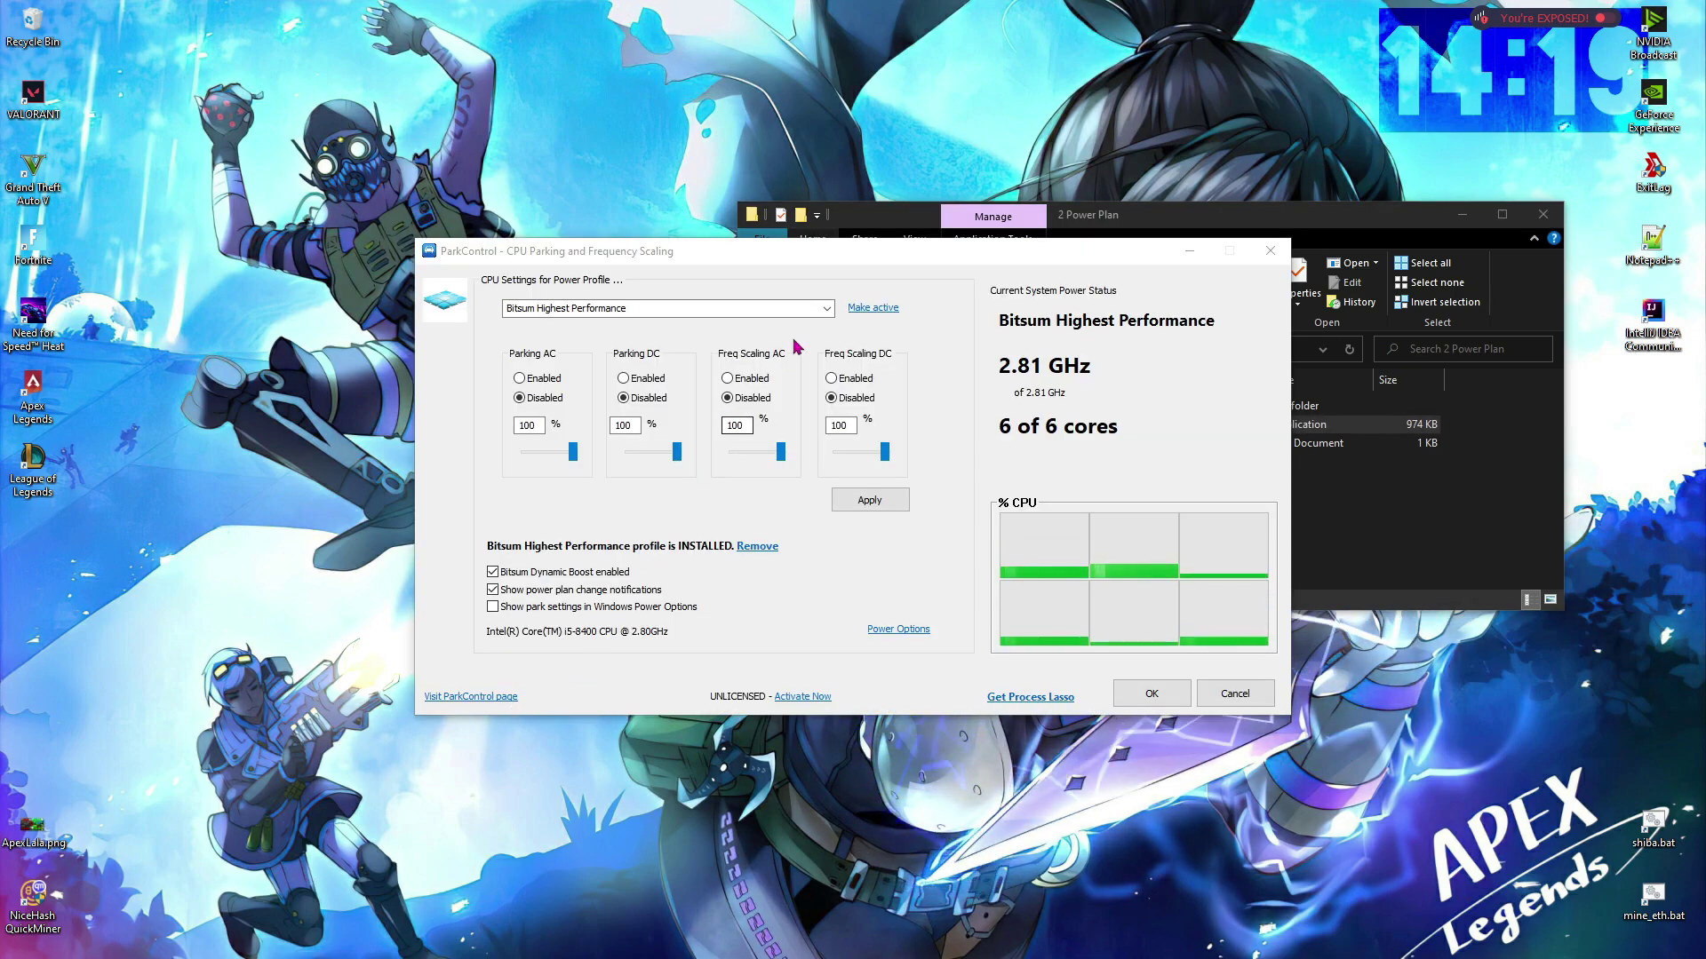
Apply the Bitsum Highest Performance profile in ParkControl, confirm, and close it
{"action": "left_click", "coordinate": [827, 309]}
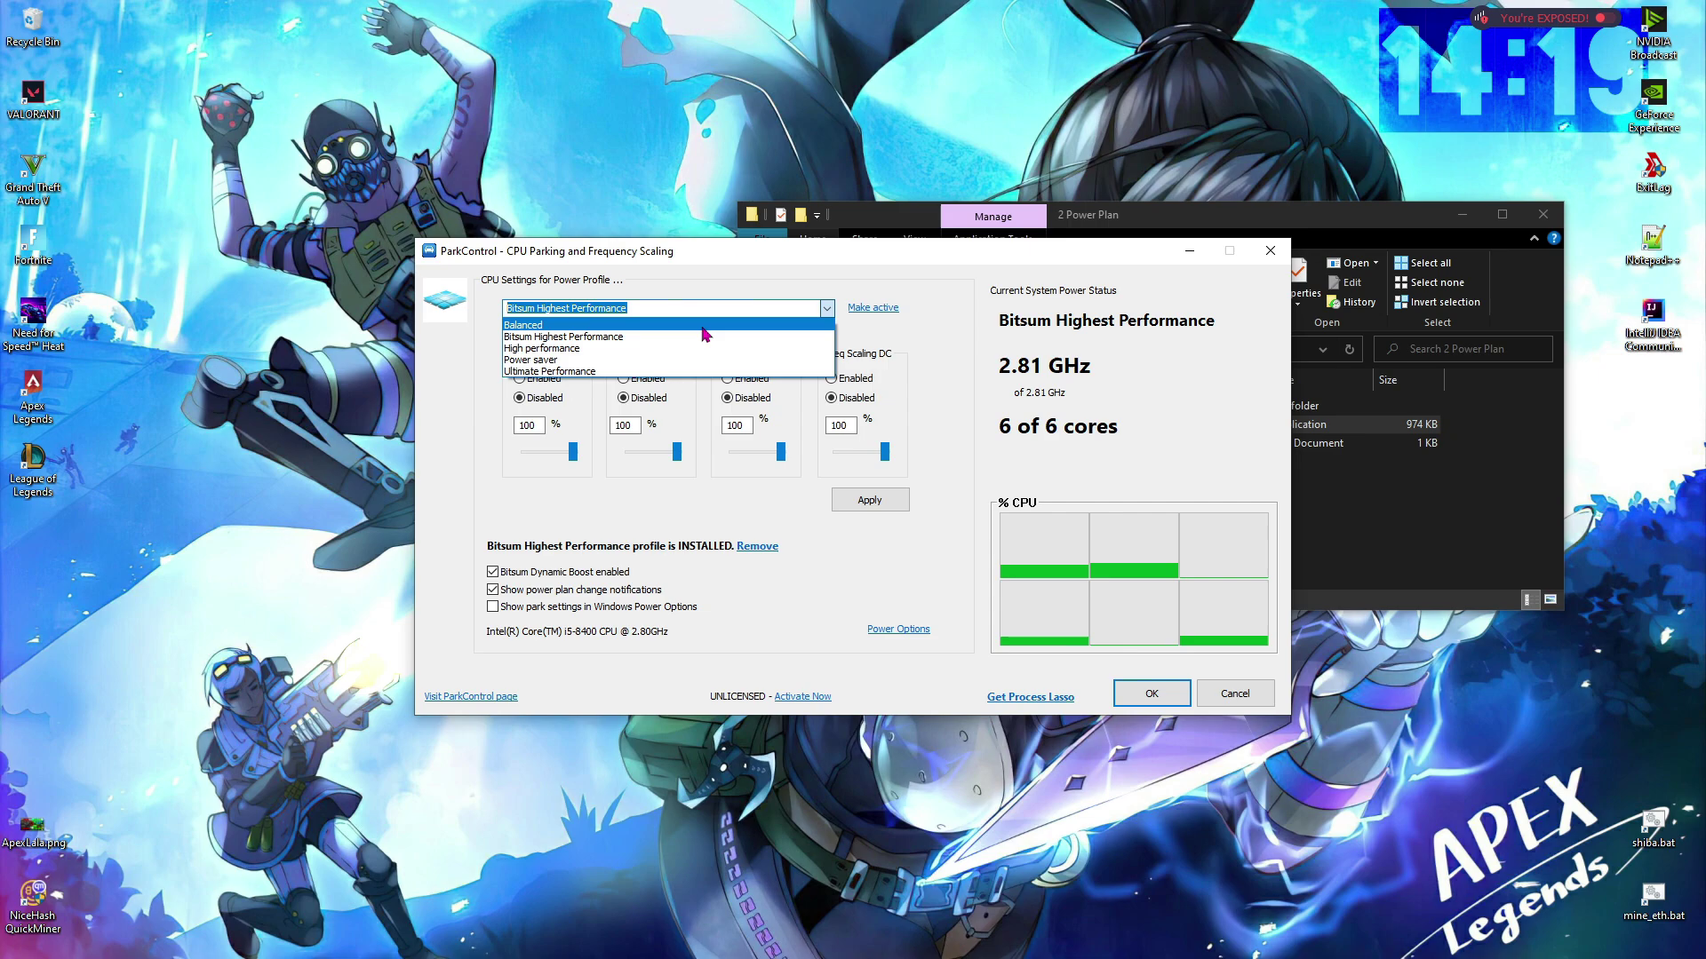
{"action": "left_click", "coordinate": [549, 338]}
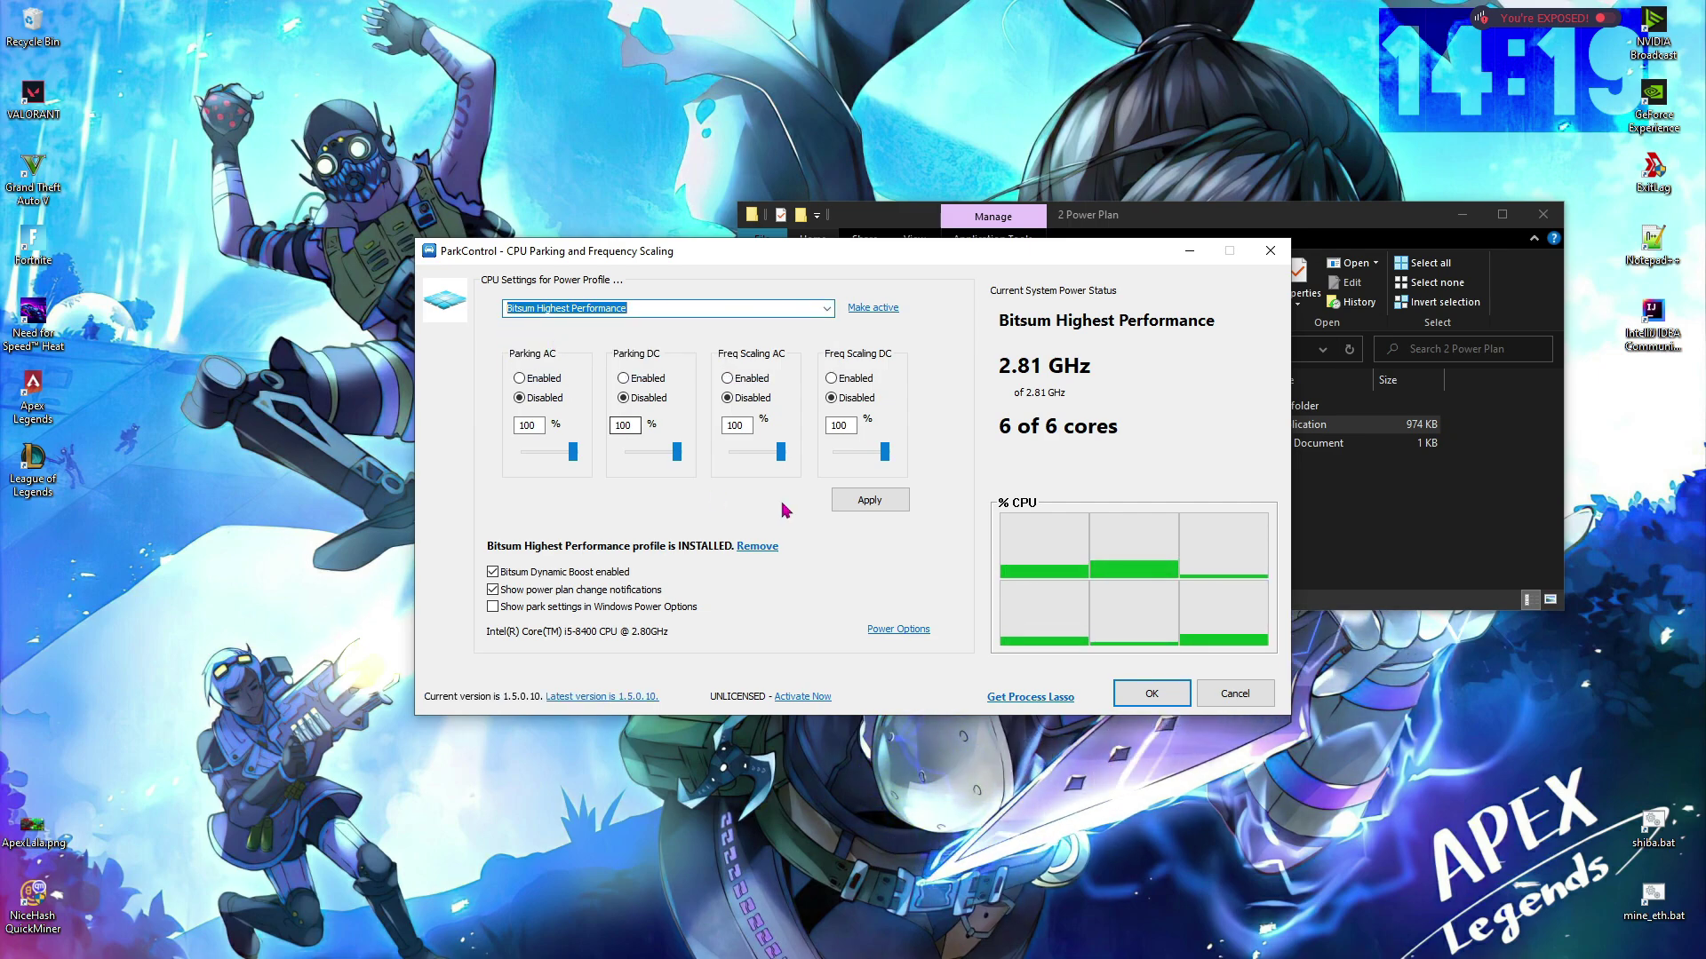
{"action": "left_click", "coordinate": [884, 502]}
{"action": "left_click", "coordinate": [924, 511]}
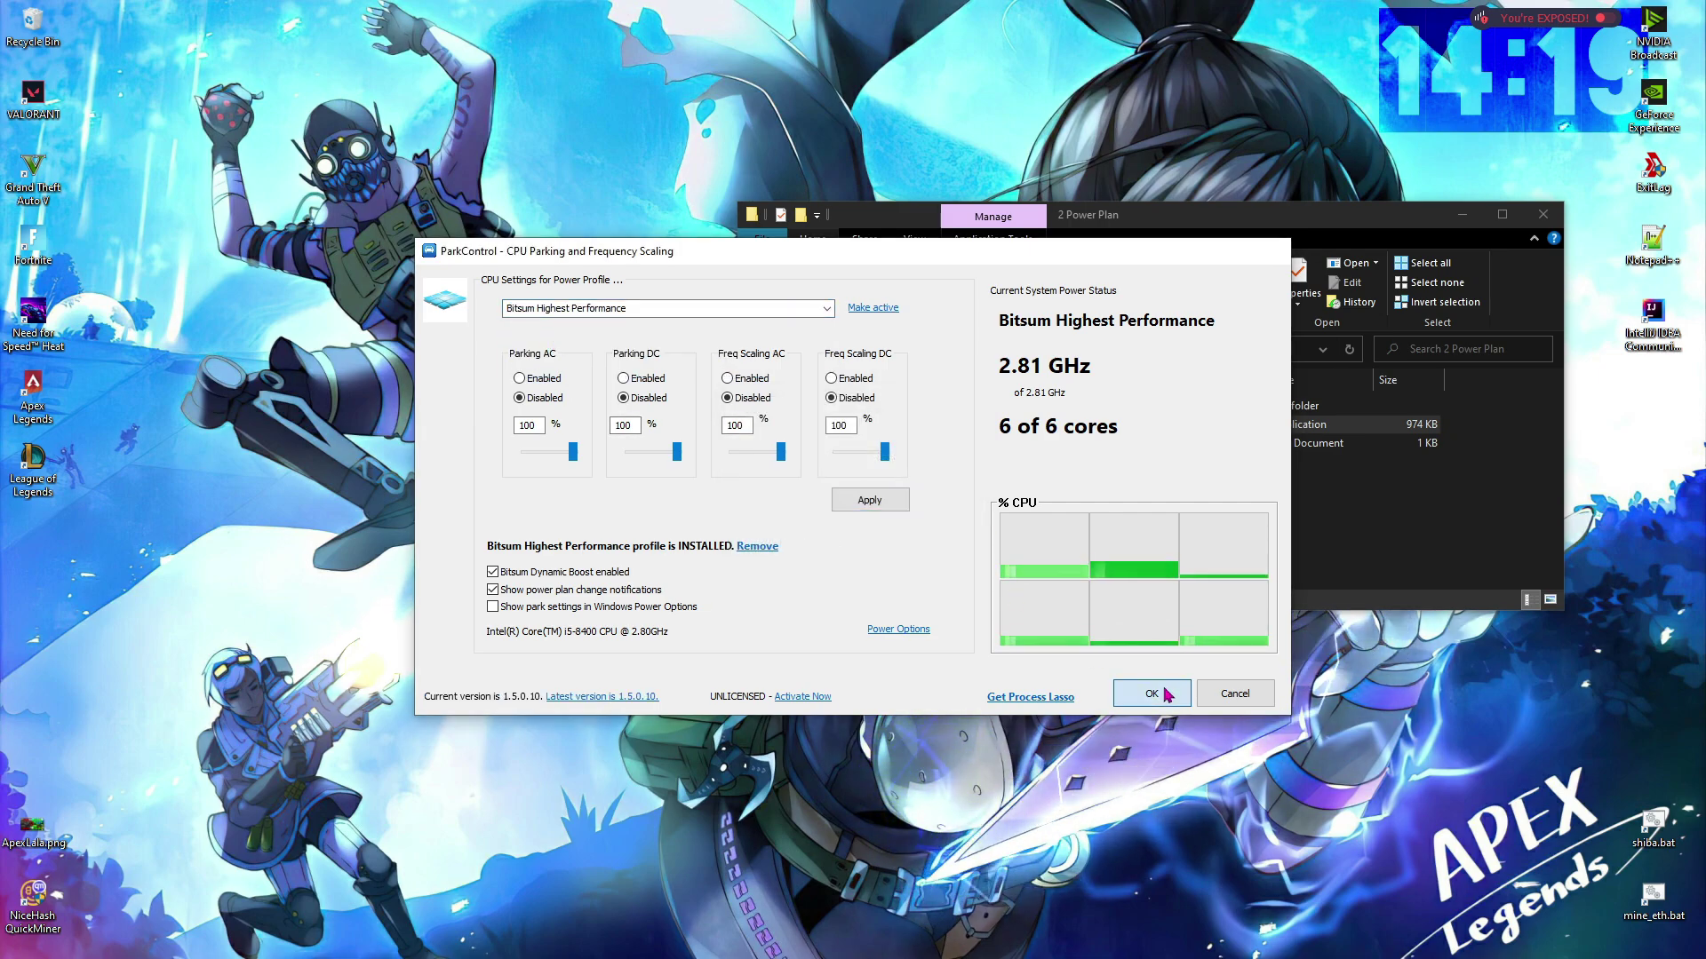
{"action": "left_click", "coordinate": [1153, 694]}
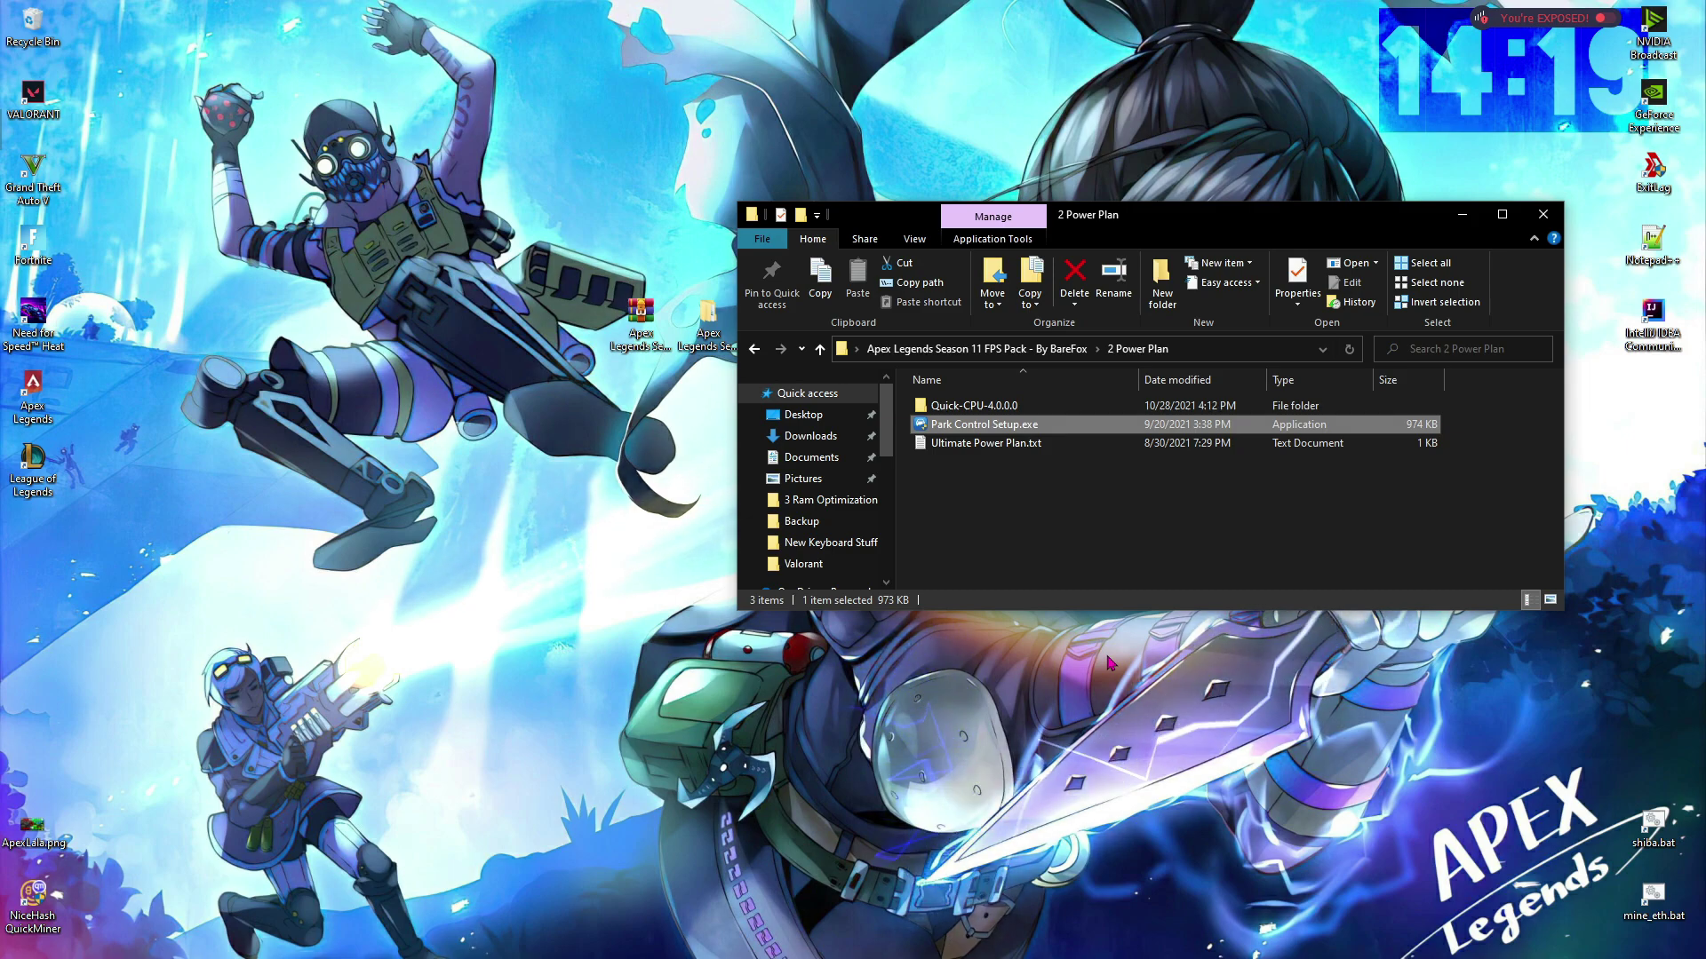
Copy the powercfg command from Ultimate Power Plan.txt
{"action": "double_click", "coordinate": [1013, 445]}
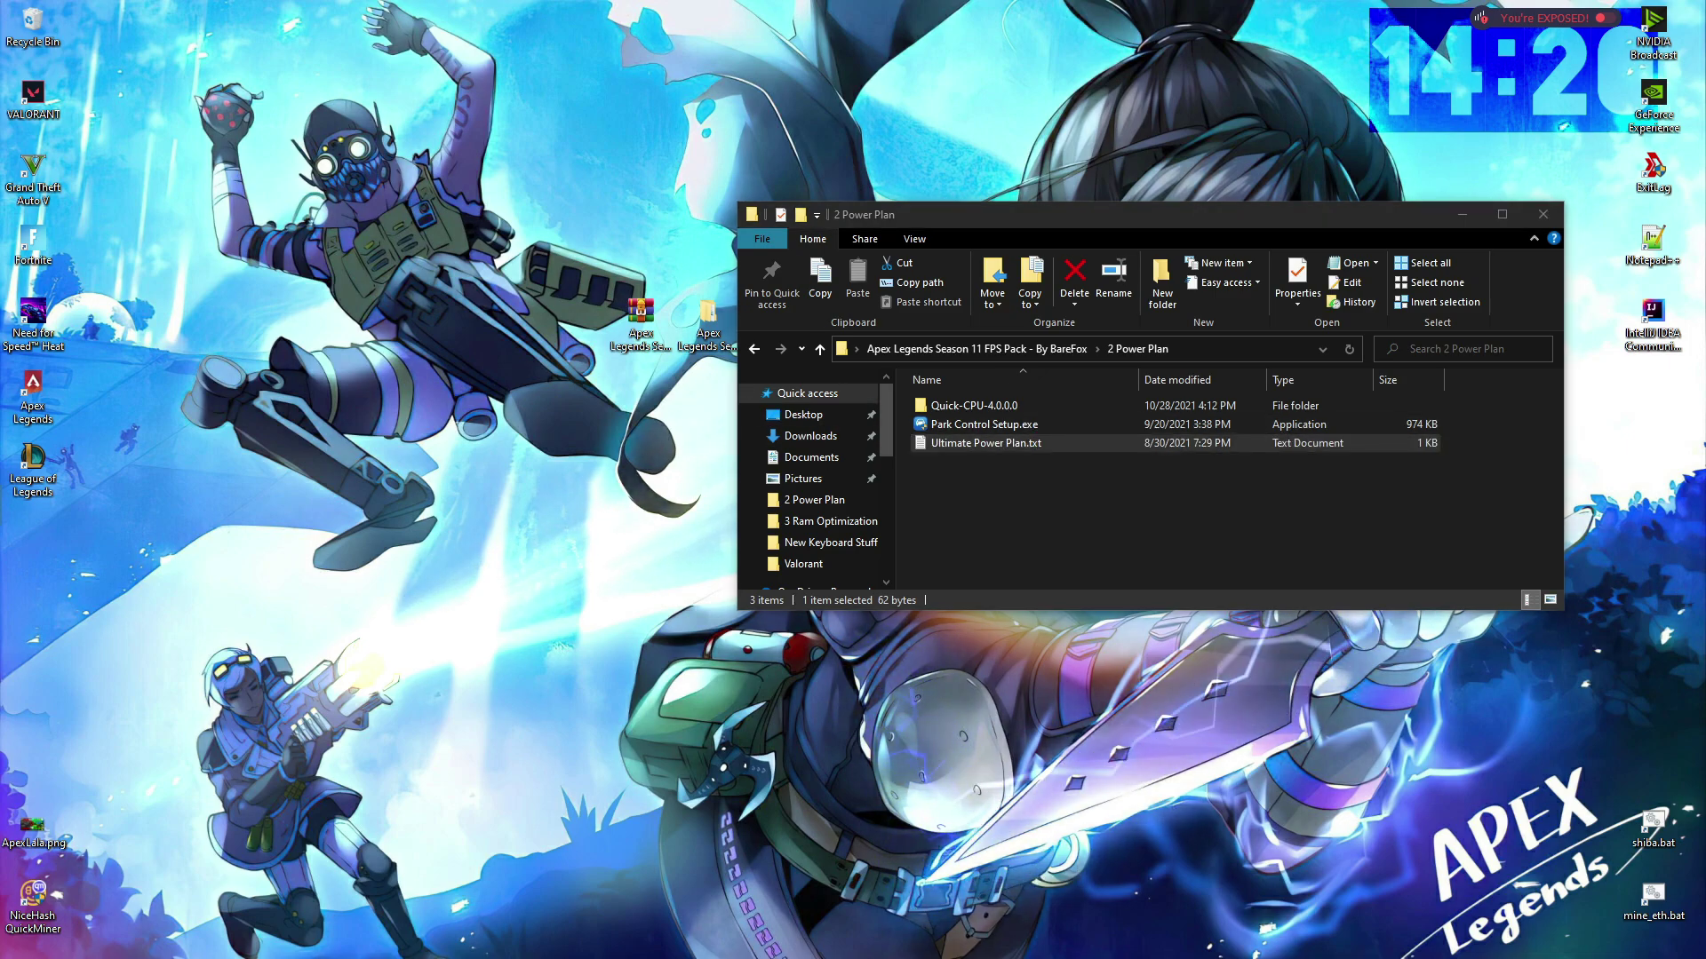
{"action": "key", "text": "ctrl+a"}
{"action": "key", "text": "ctrl+c"}
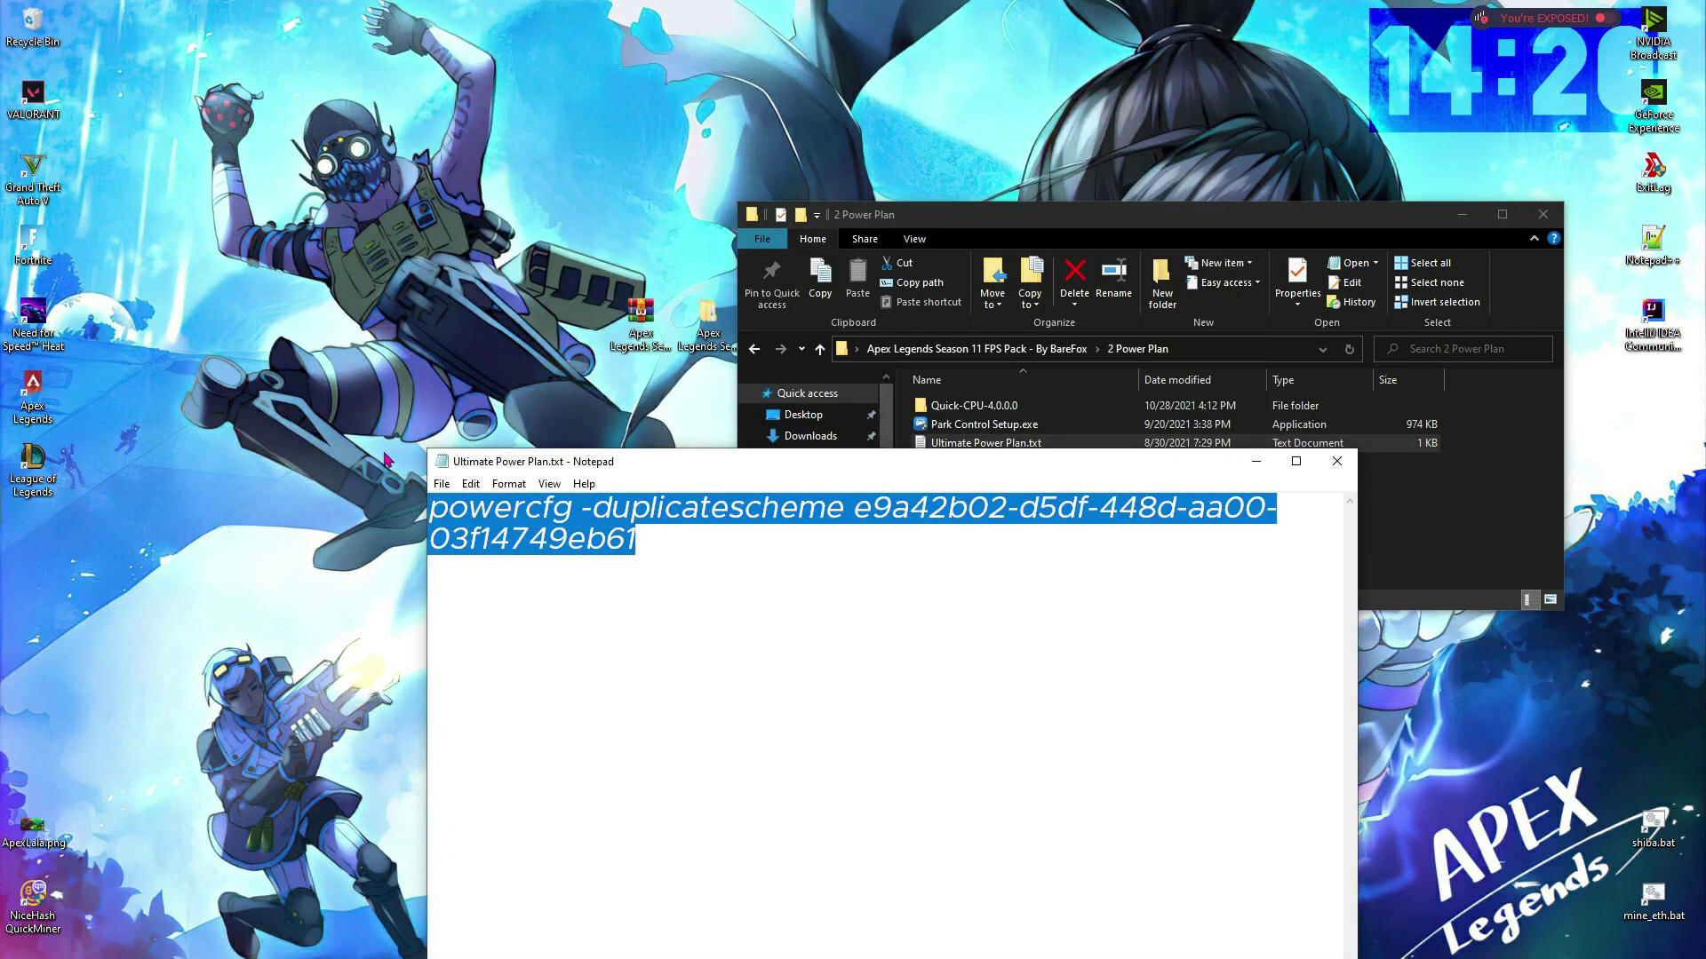
{"action": "left_click", "coordinate": [1337, 461]}
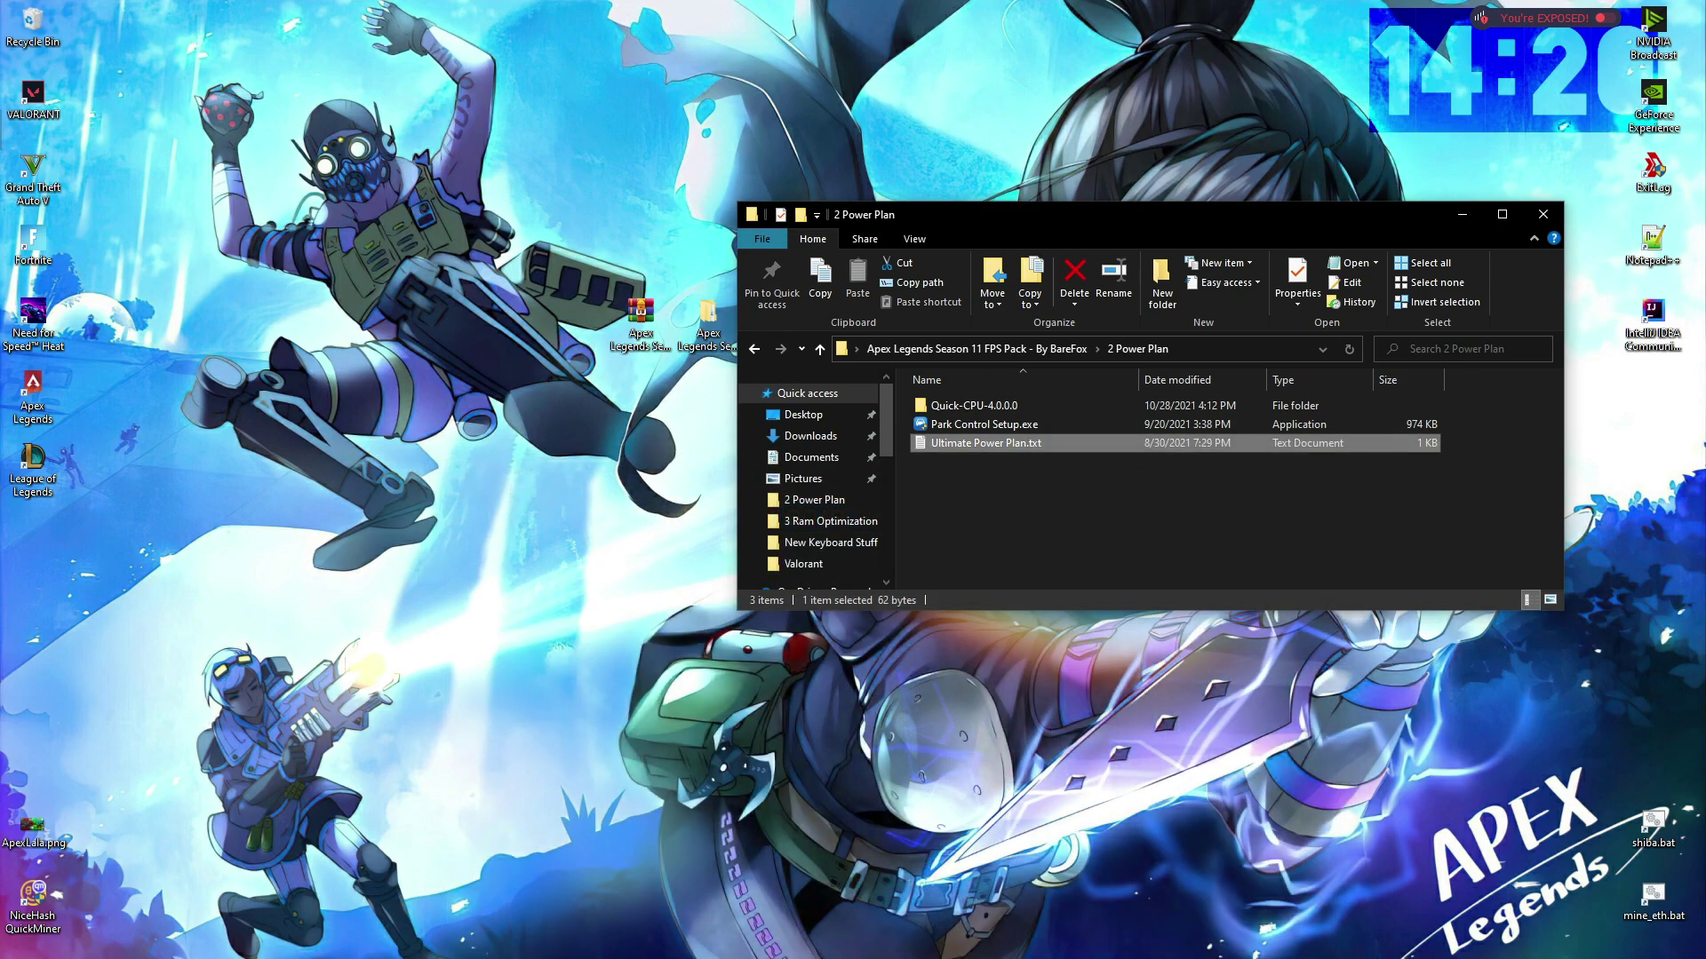
Run the pasted powercfg -duplicatescheme command in an administrator Command Prompt
{"action": "key", "text": "super"}
{"action": "type", "text": "cm"}
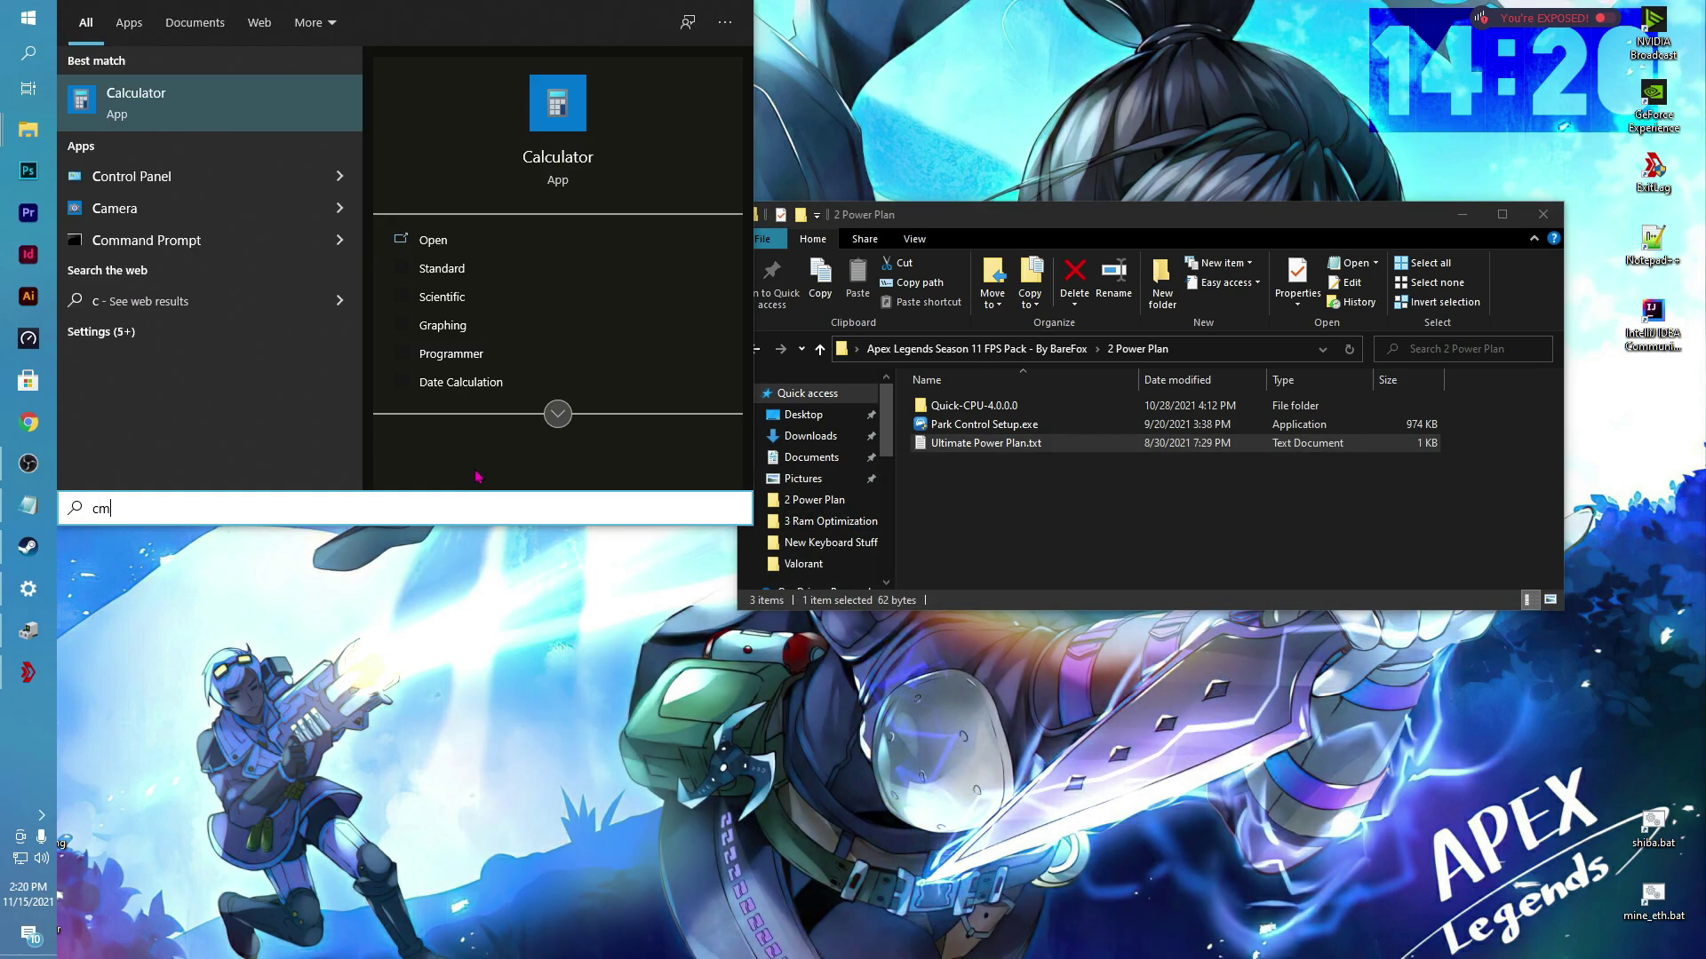
{"action": "type", "text": "d"}
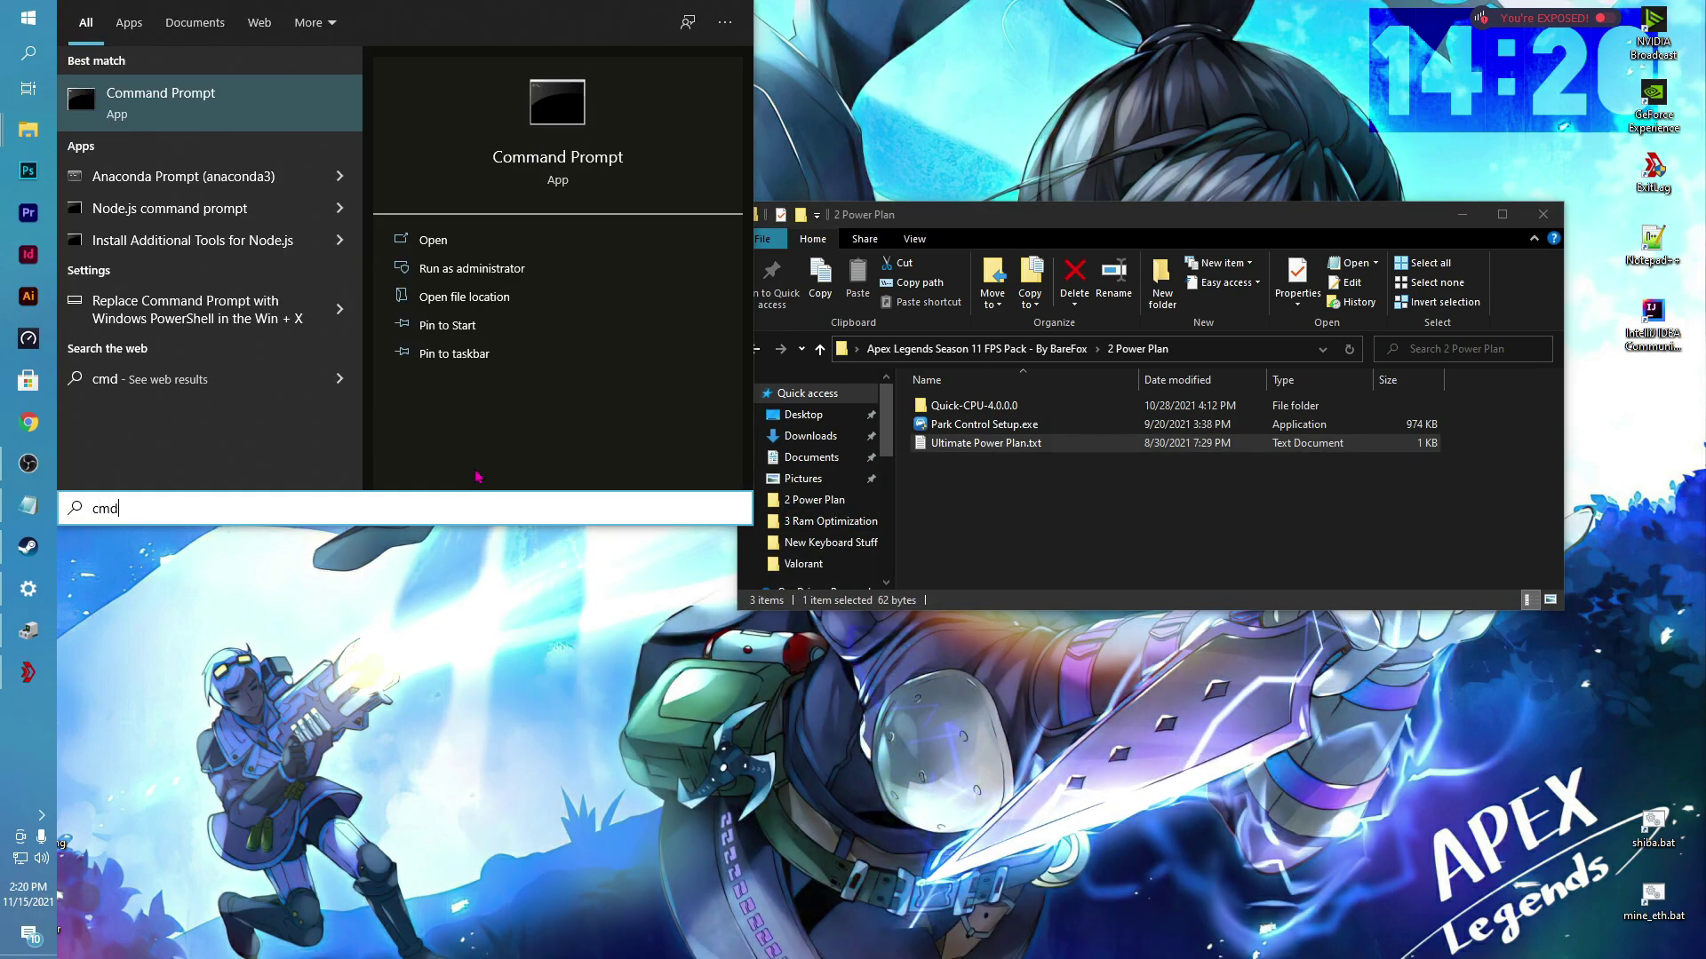
{"action": "left_click", "coordinate": [449, 273]}
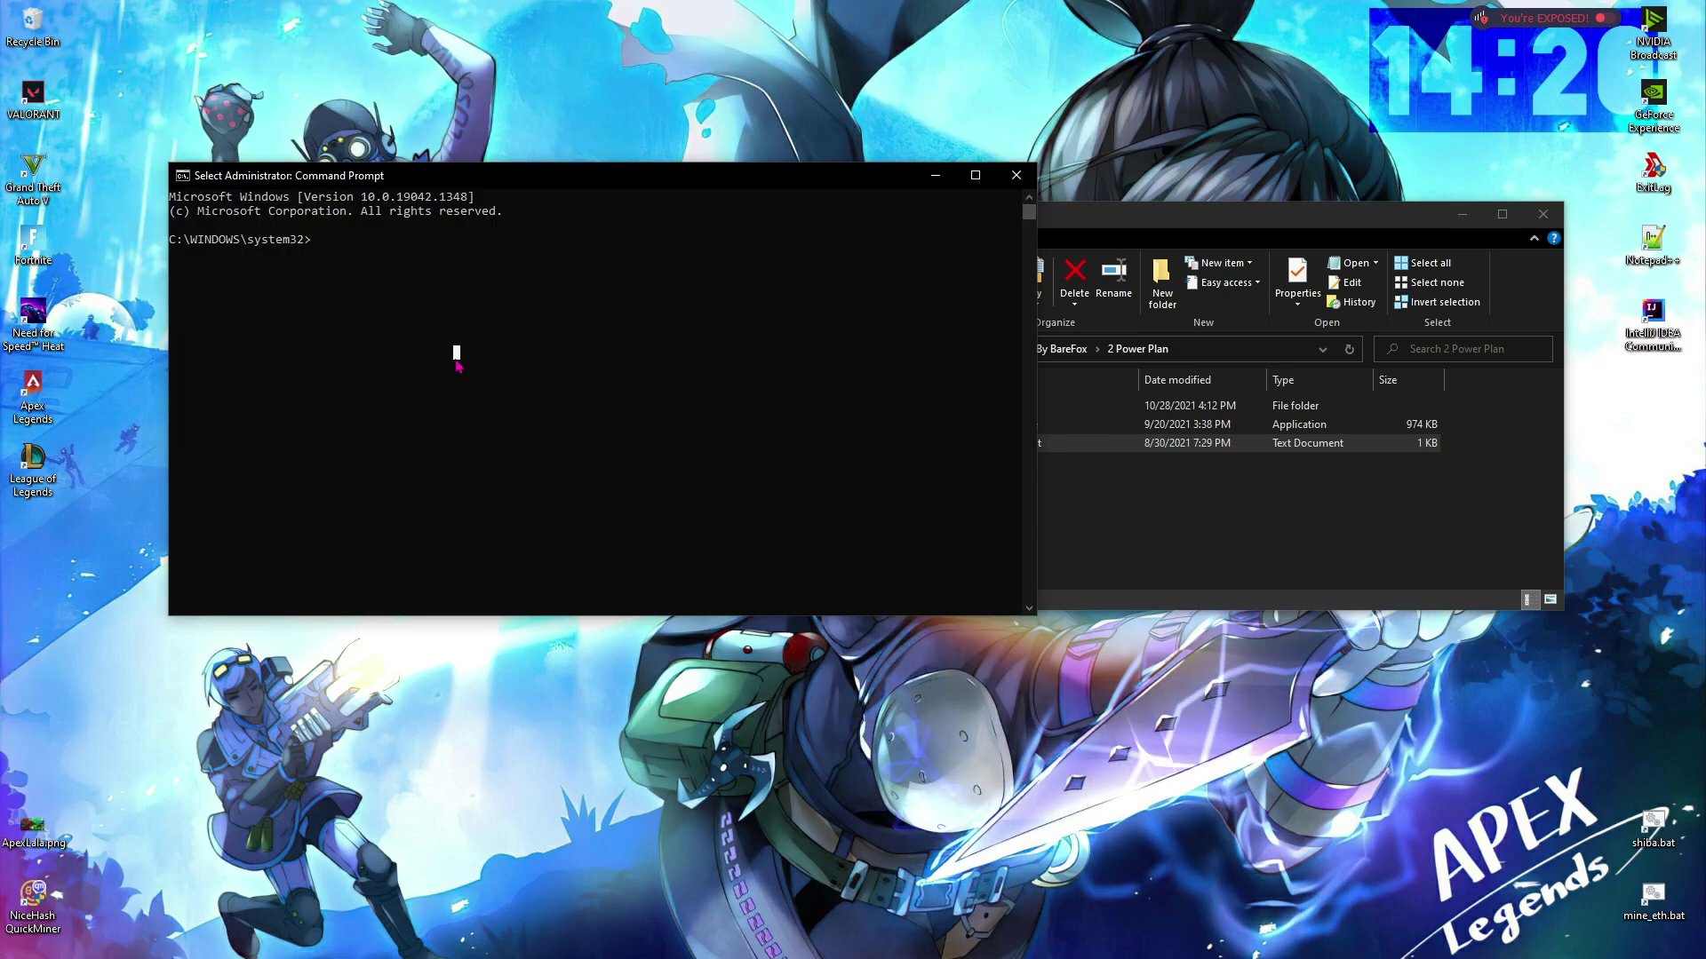
{"action": "right_click", "coordinate": [458, 364]}
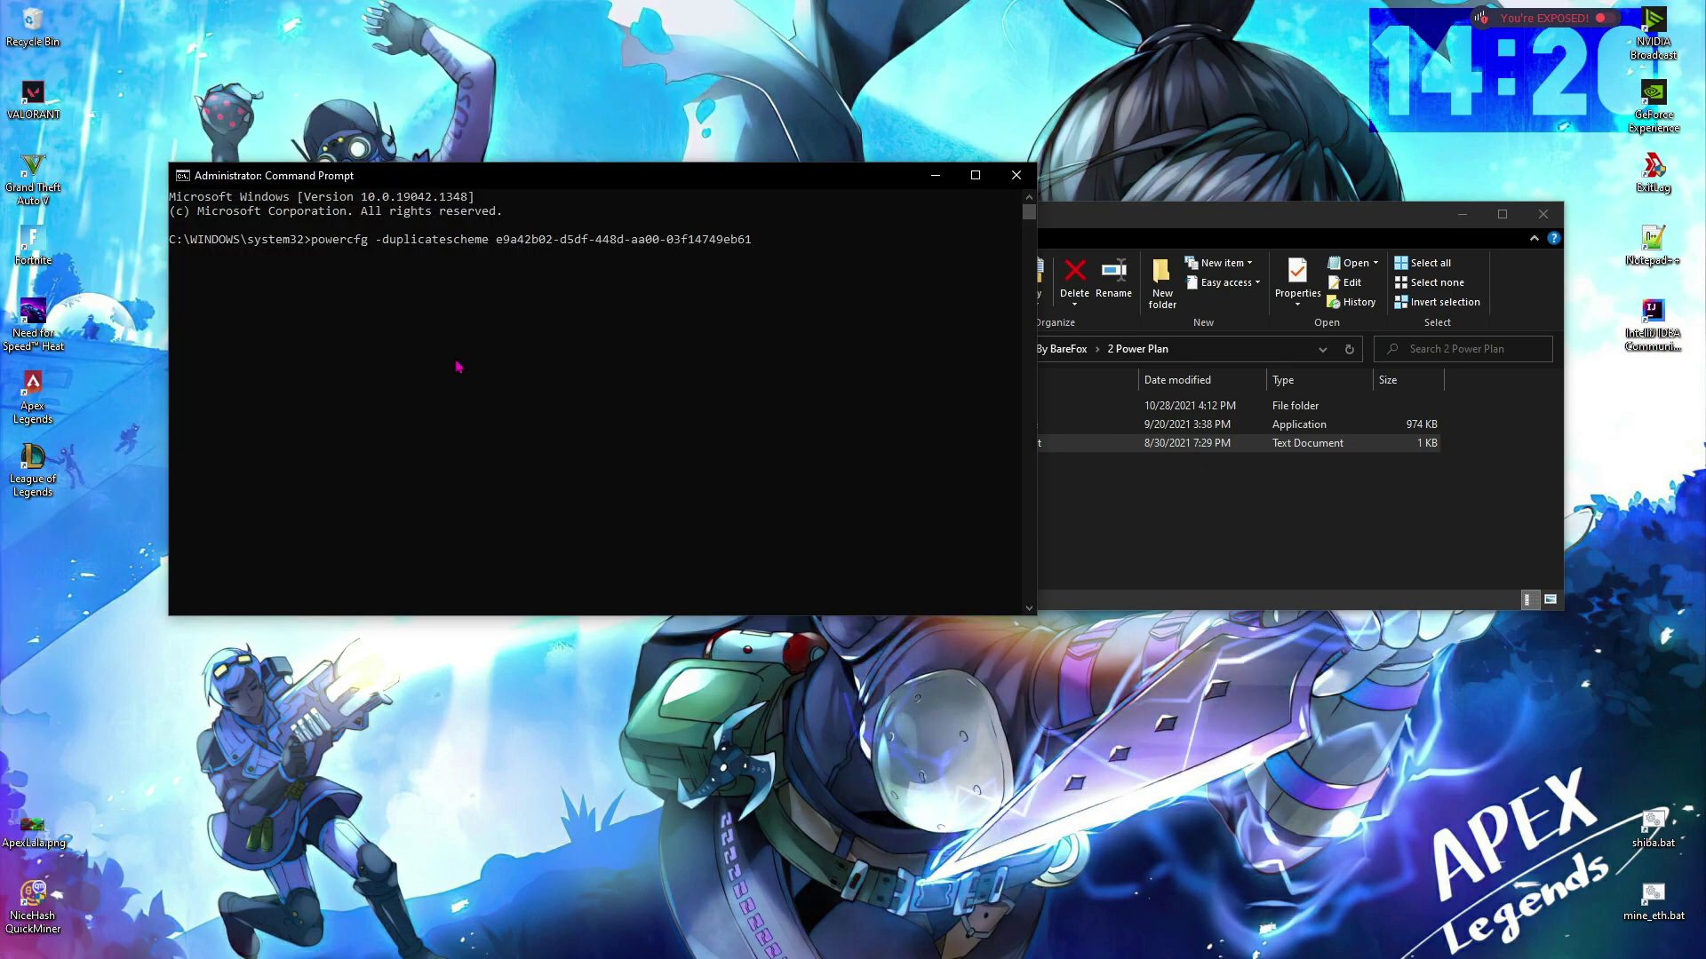
{"action": "key", "text": "Return"}
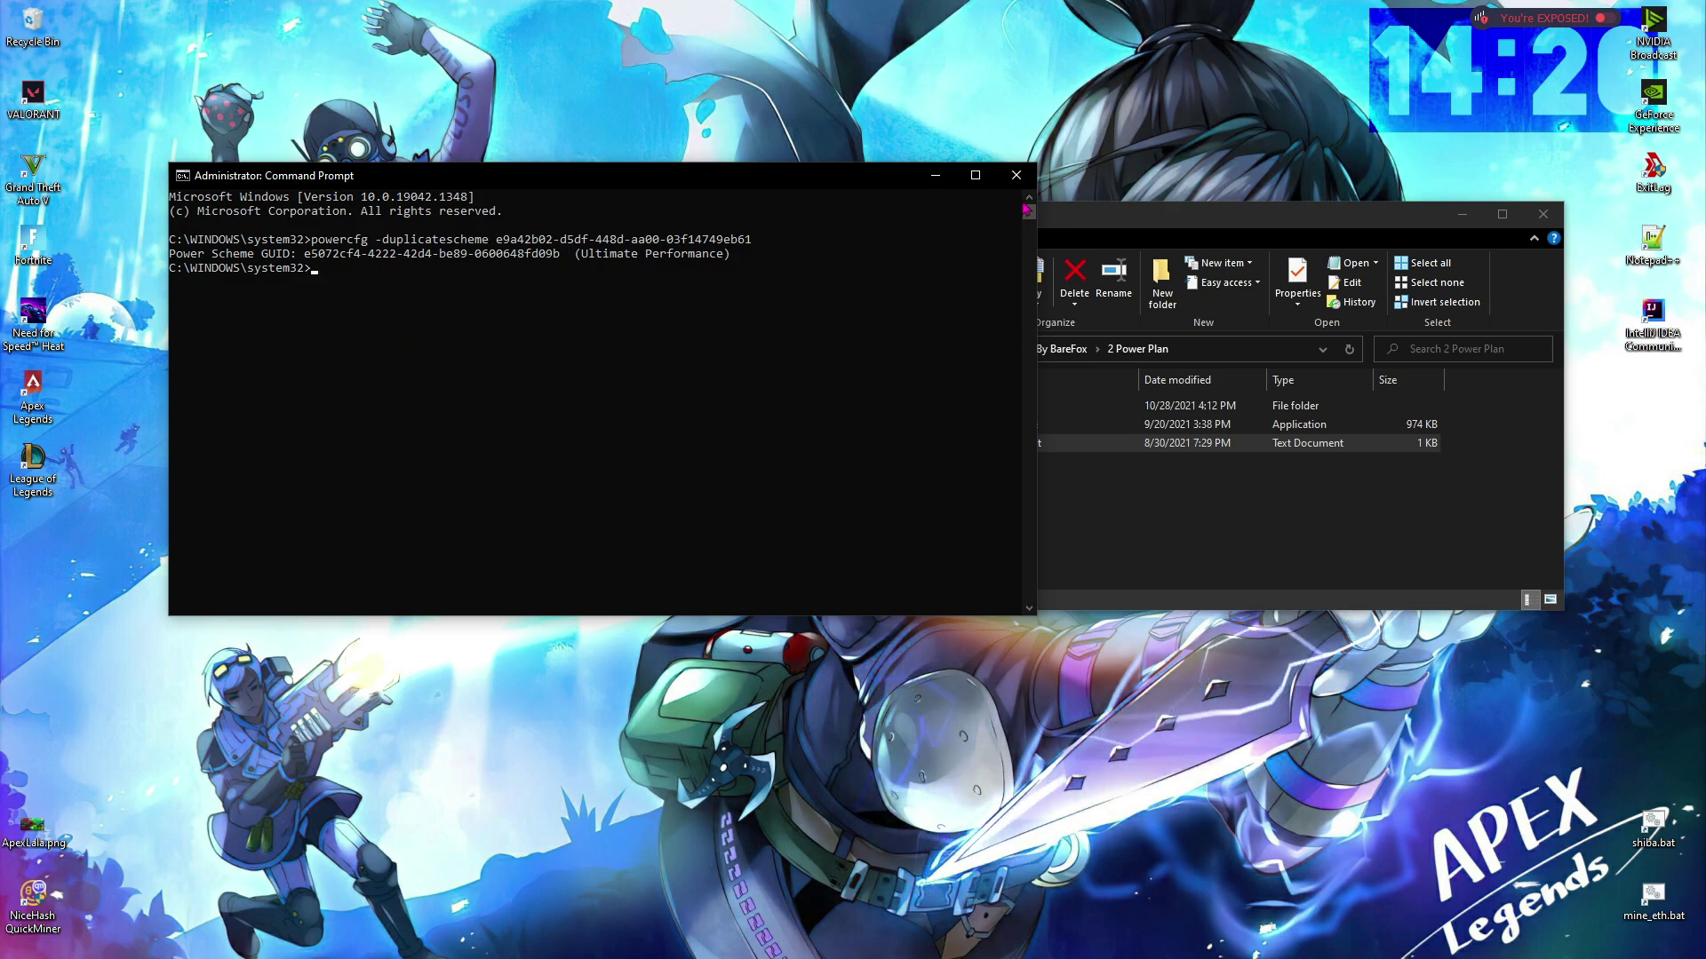
{"action": "left_click", "coordinate": [1016, 175]}
{"action": "key", "text": "super"}
Confirm Bitsum Highest Performance is active in Power Options, then open the Quick-CPU-4.0.0.0 folder
{"action": "type", "text": "cont"}
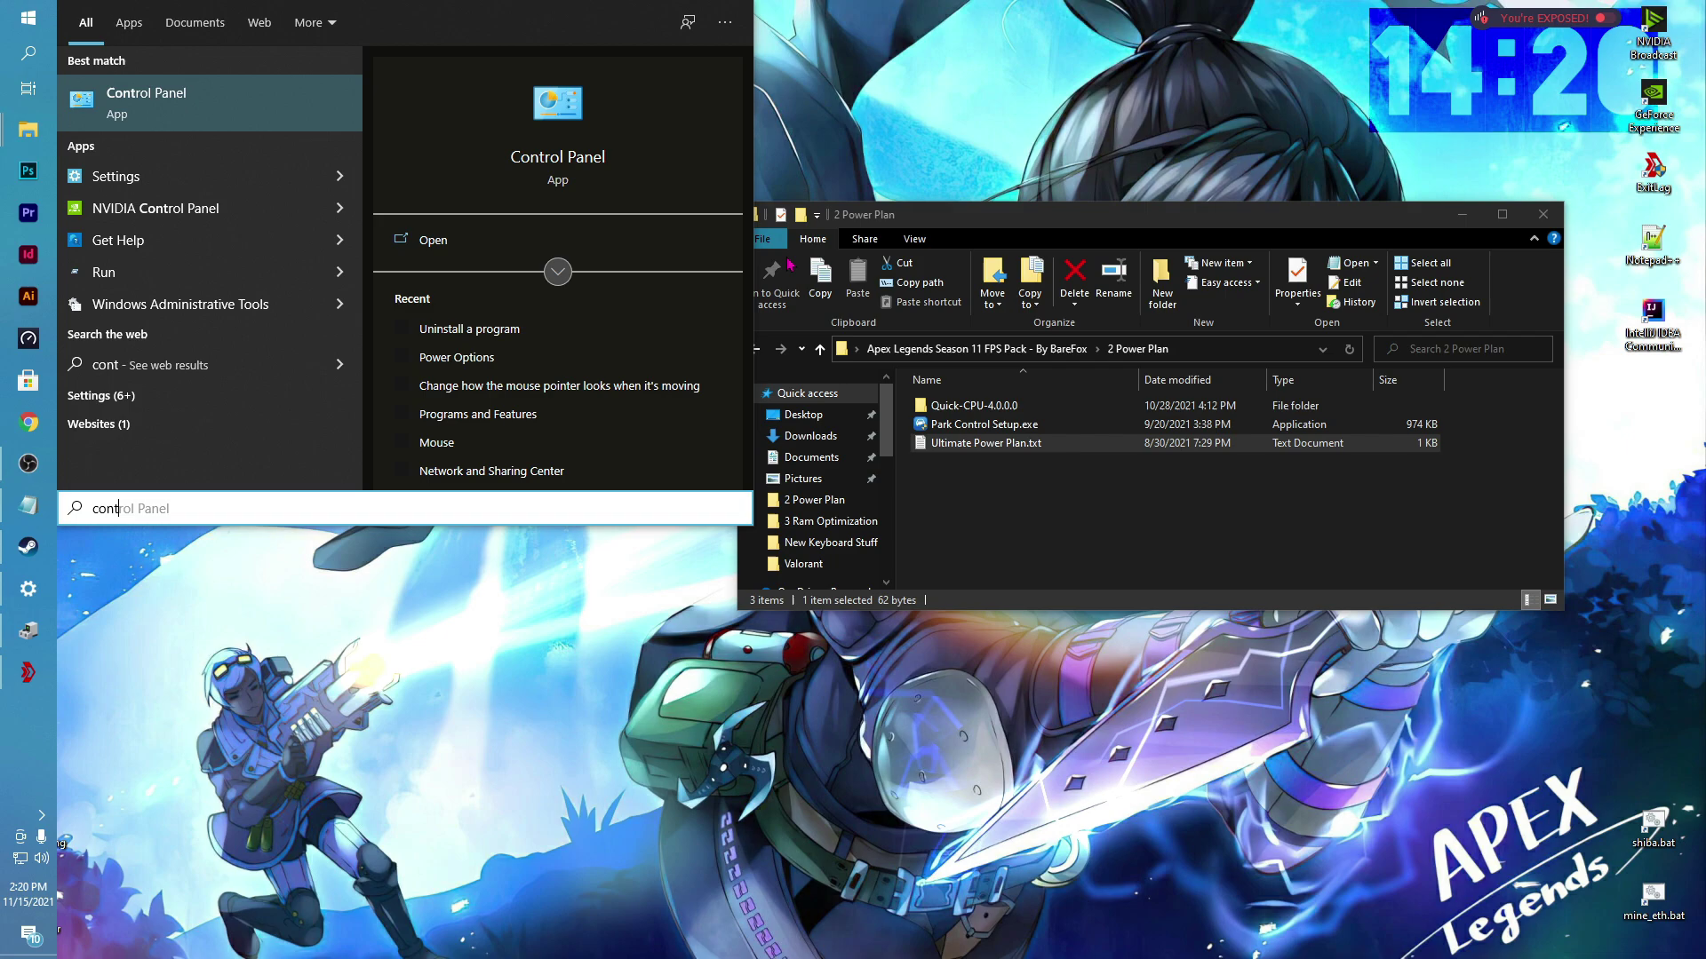
{"action": "key", "text": "Return"}
{"action": "left_click", "coordinate": [1099, 132]}
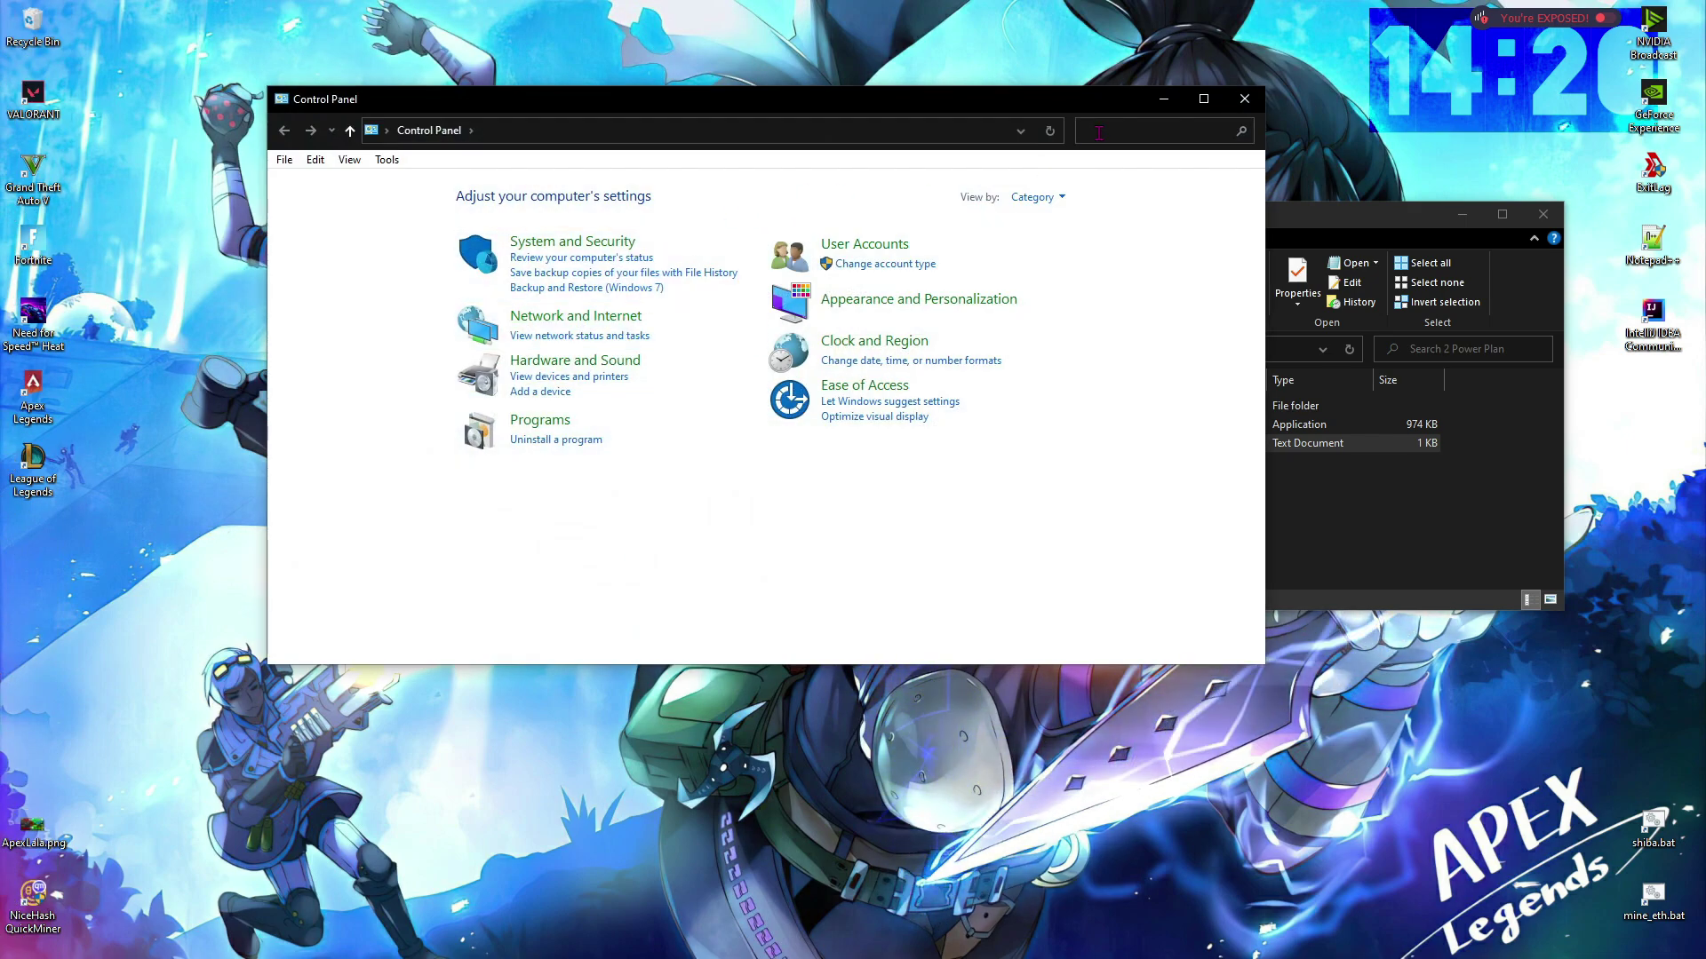
{"action": "type", "text": "power"}
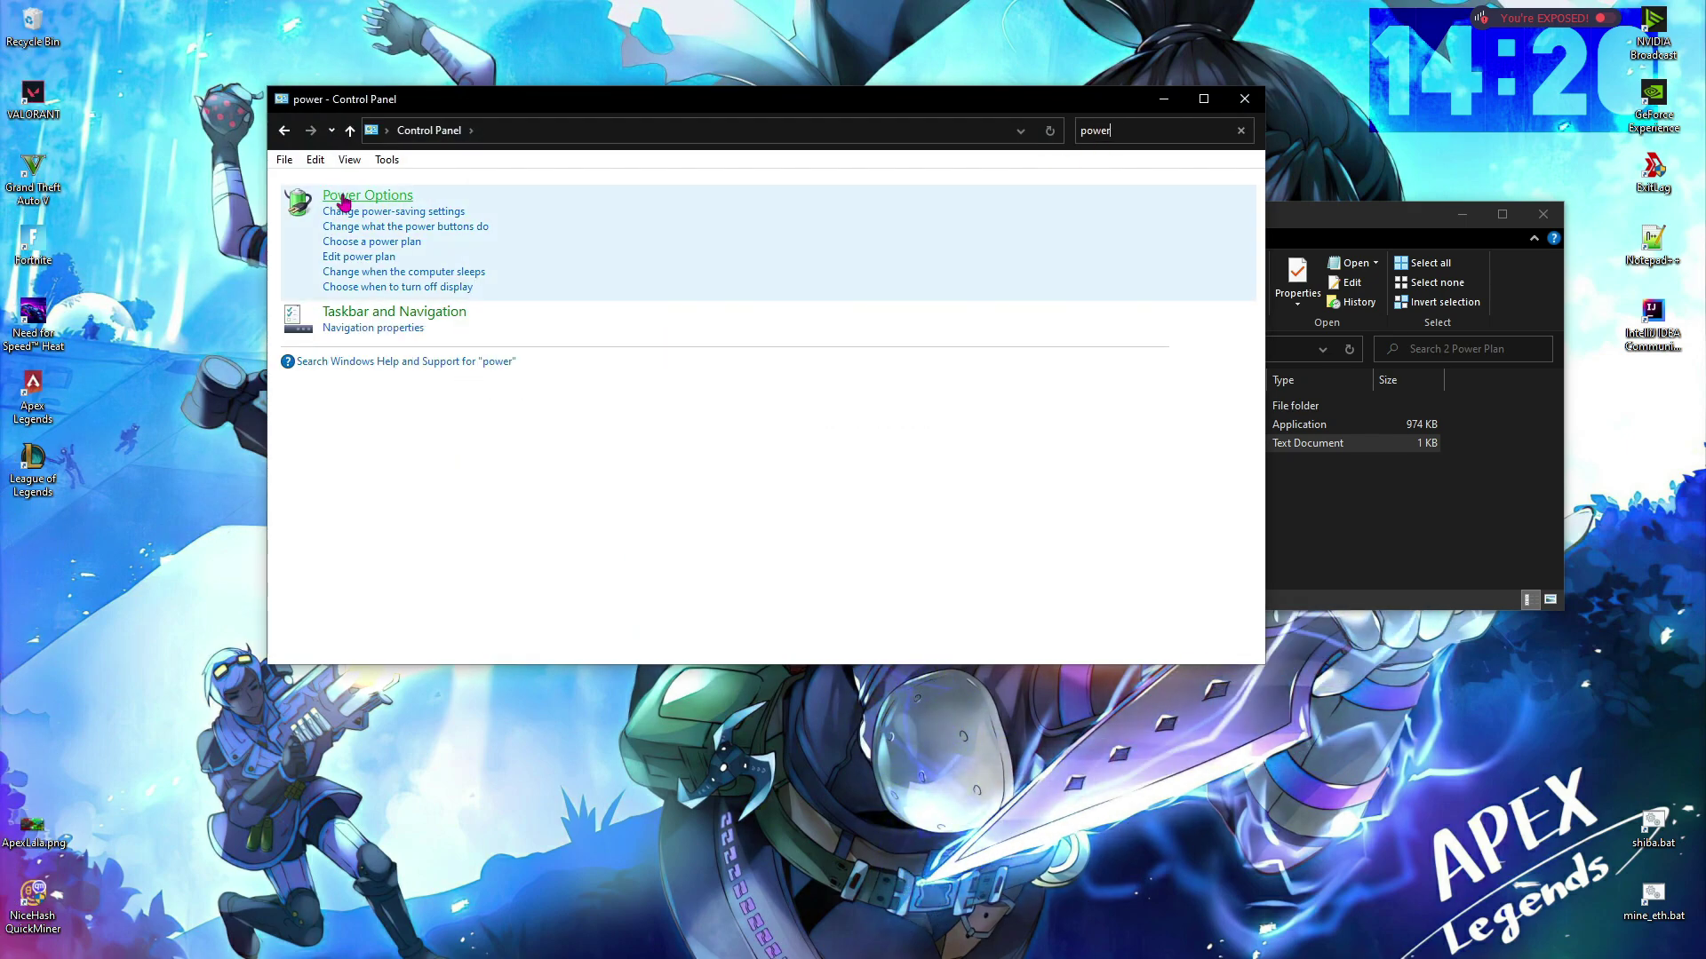
{"action": "left_click", "coordinate": [343, 202]}
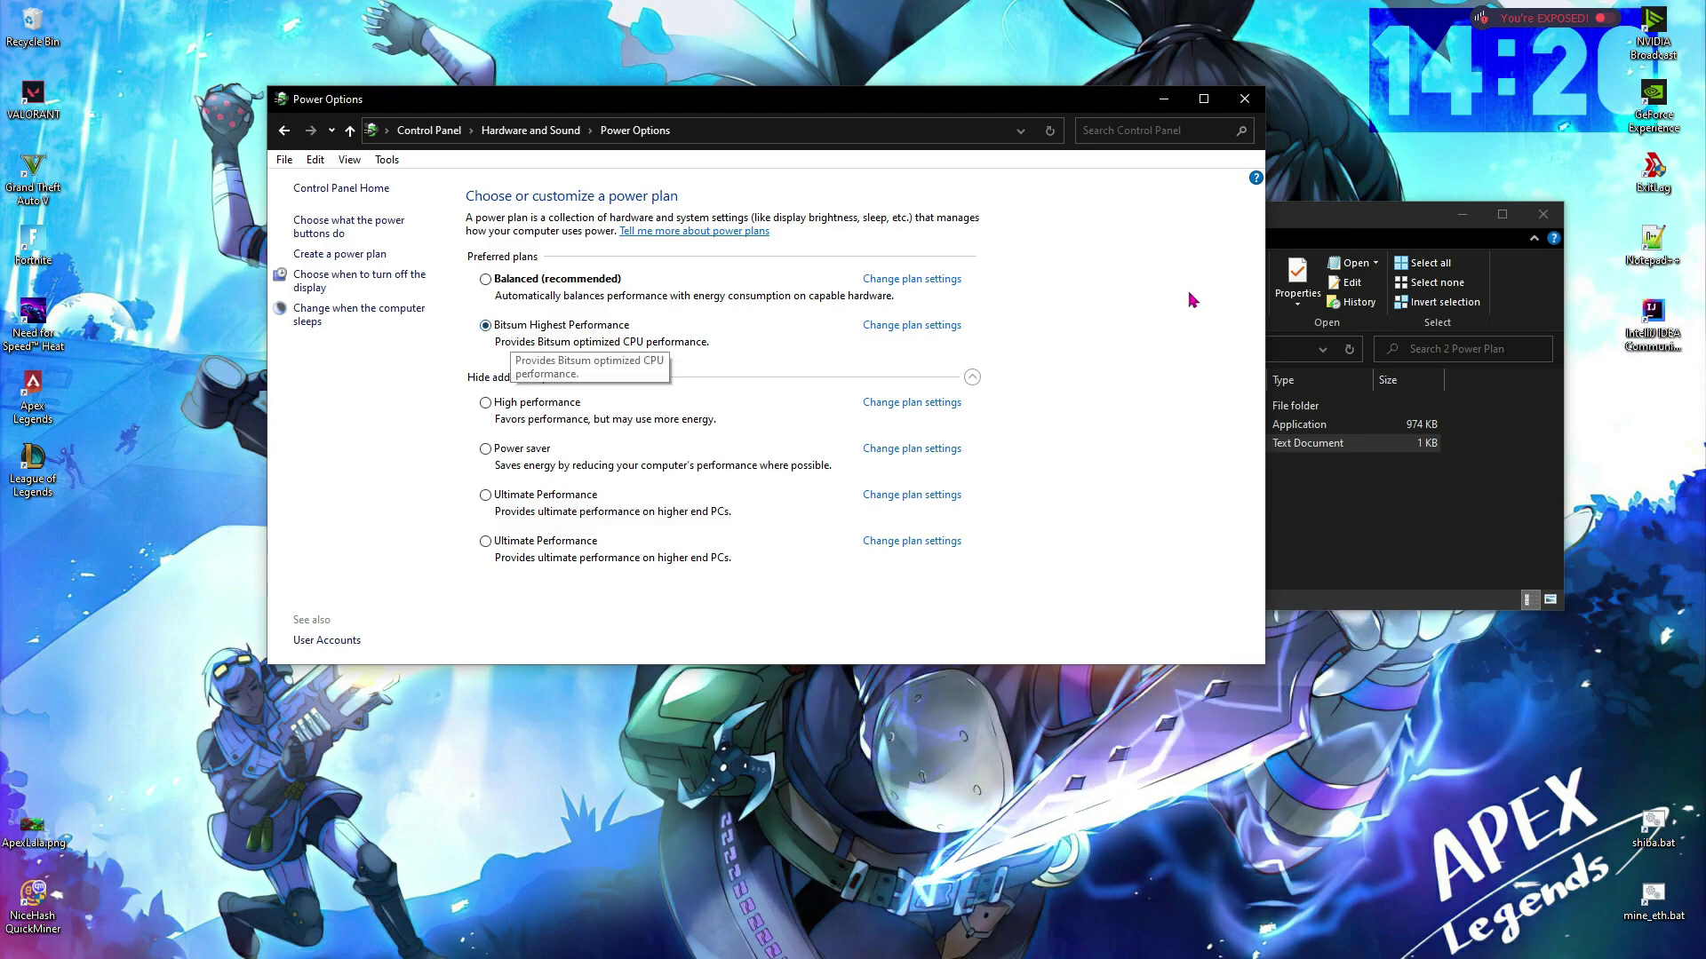
{"action": "key", "text": "alt+F4"}
{"action": "double_click", "coordinate": [989, 407]}
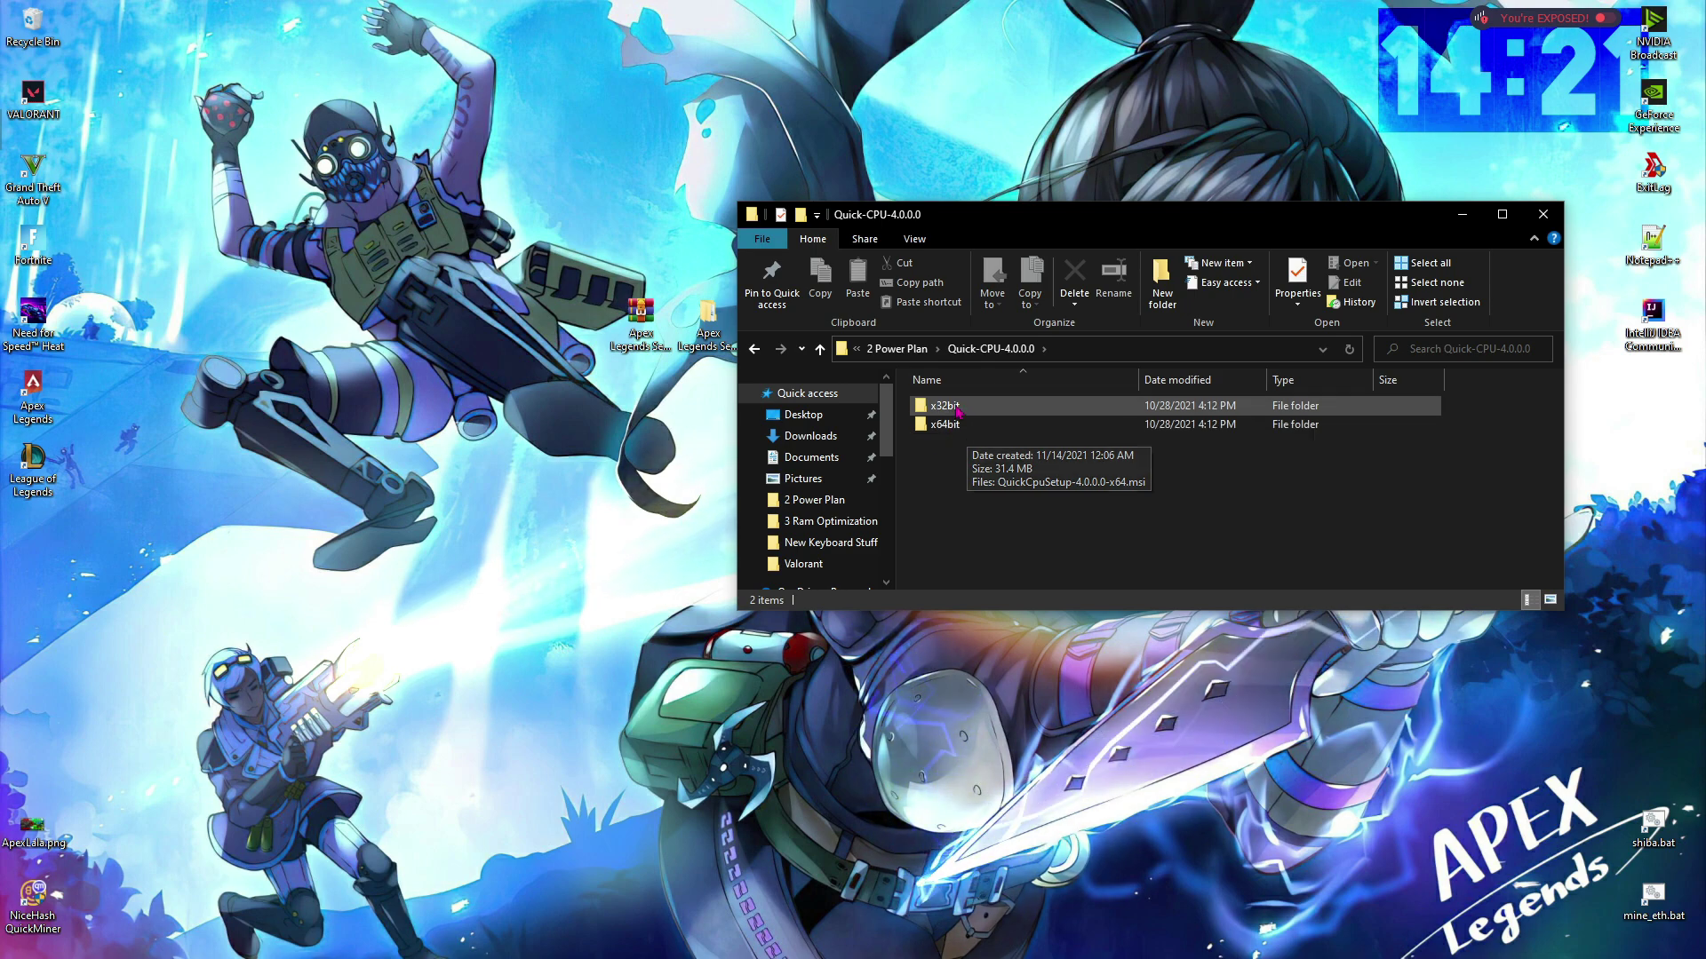
Apply Quick CPU with core parking, frequency scaling and turbo boost at 100%
{"action": "left_click", "coordinate": [901, 350]}
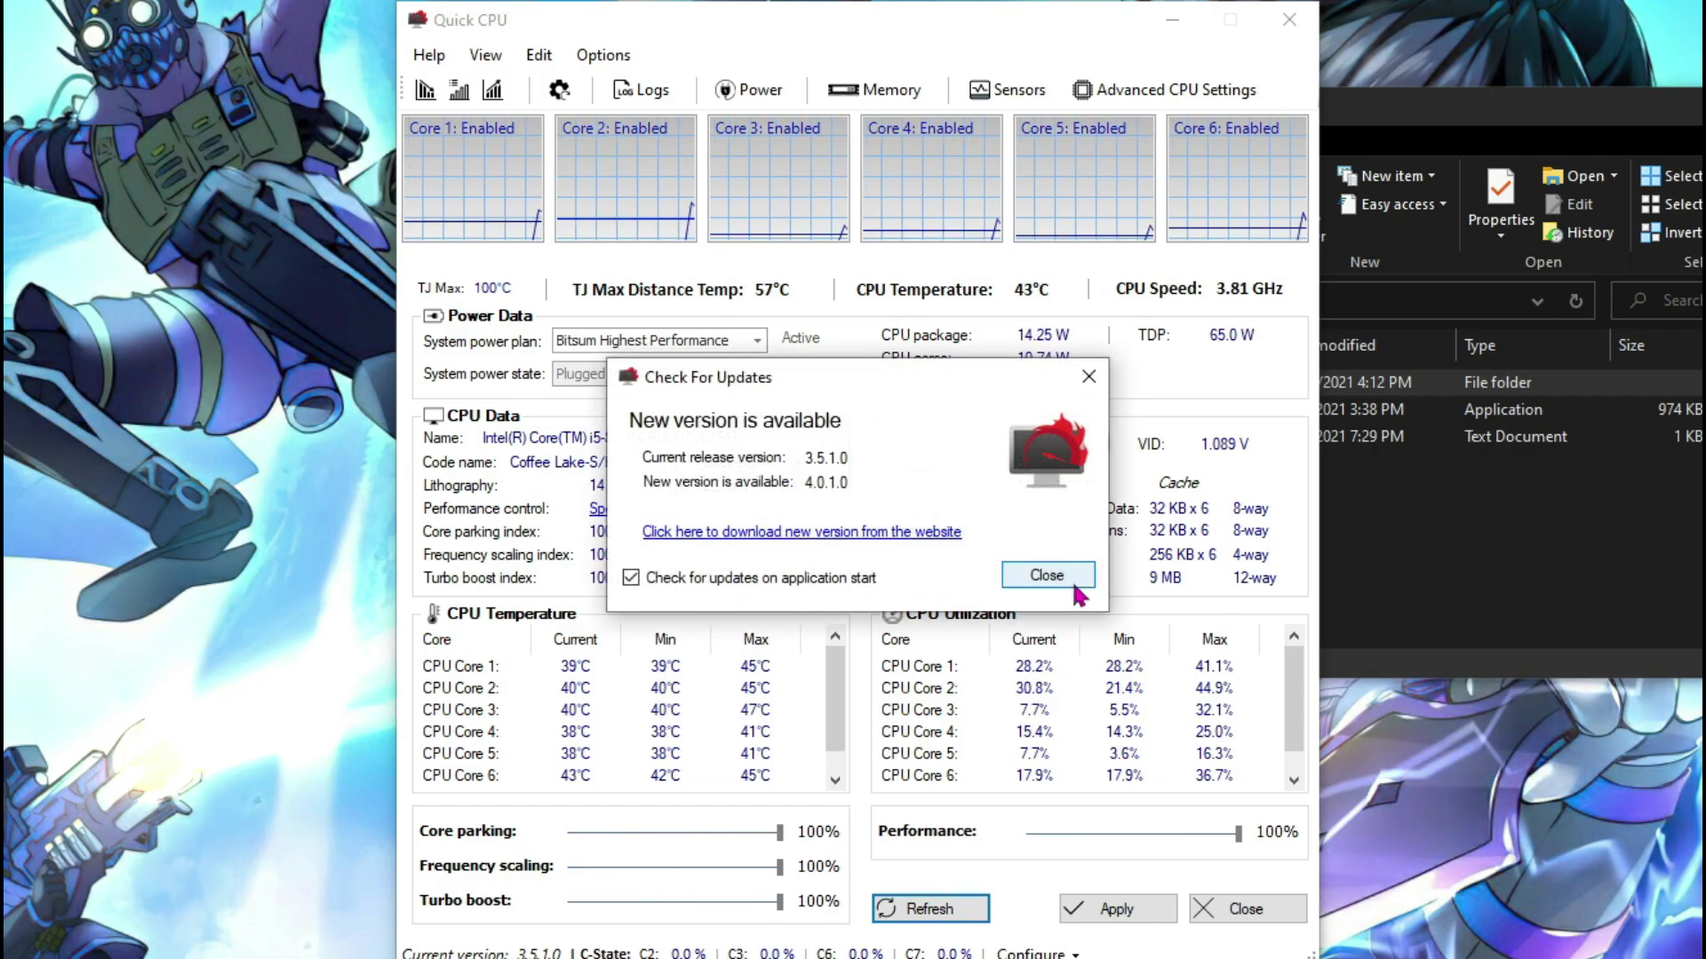
{"action": "left_click", "coordinate": [1073, 584]}
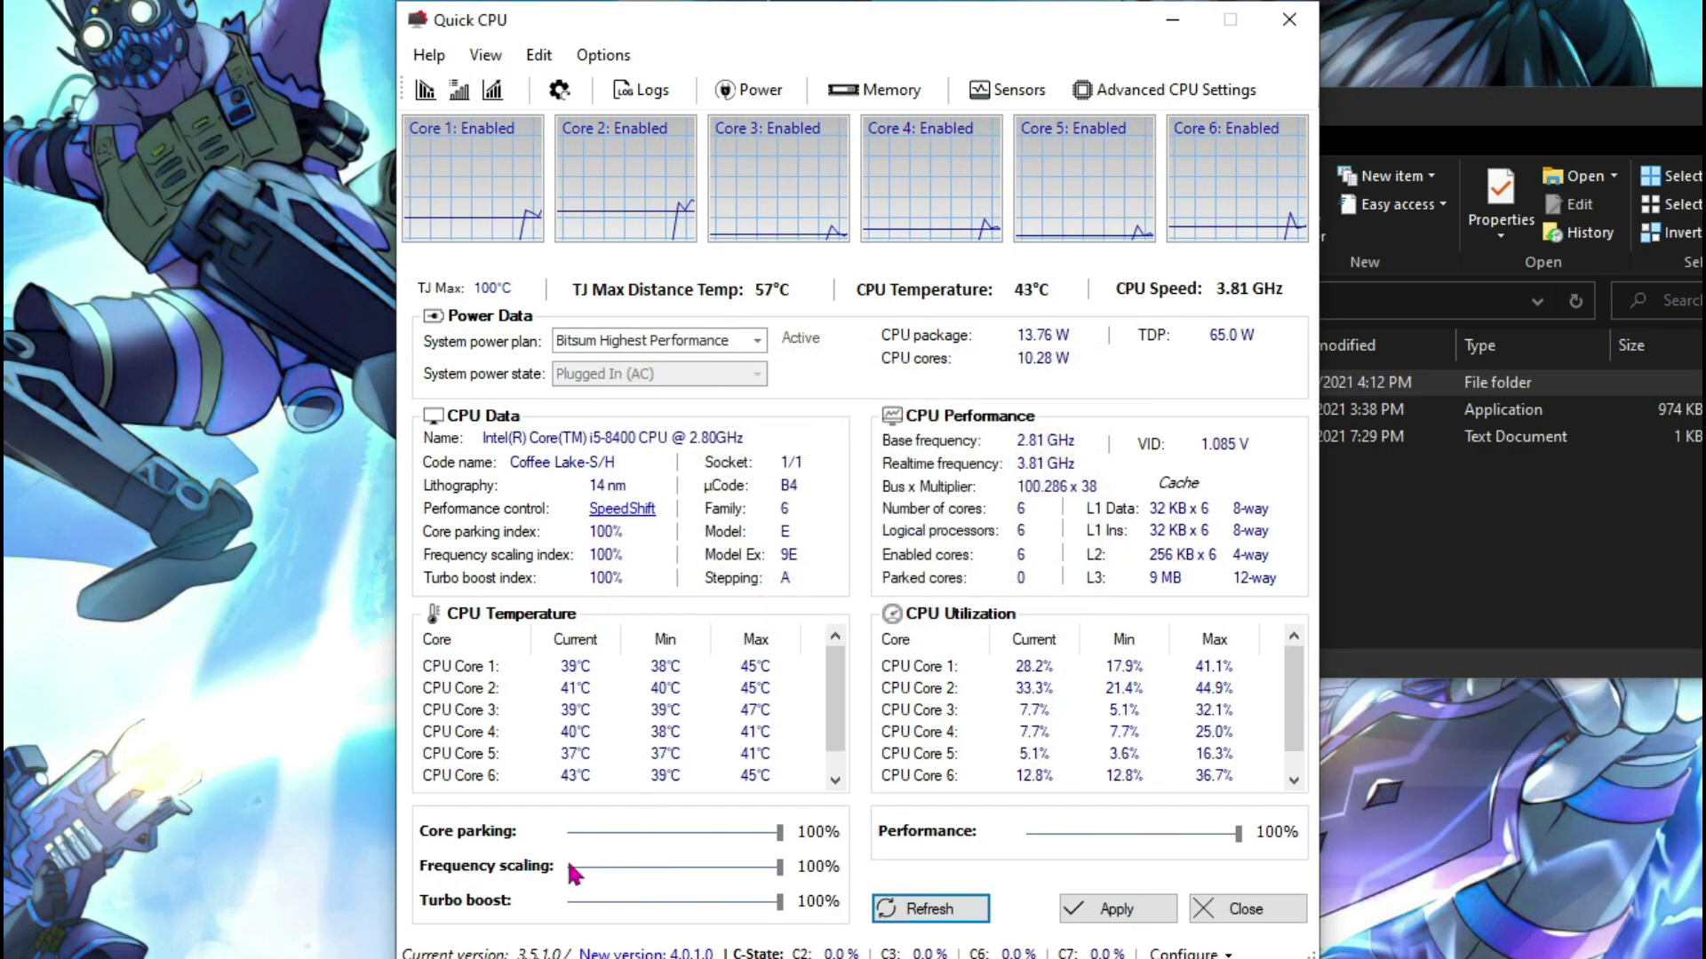
{"action": "mouse_move", "coordinate": [780, 832]}
{"action": "left_mouse_down"}
{"action": "mouse_move", "coordinate": [679, 834]}
{"action": "mouse_move", "coordinate": [799, 837]}
{"action": "left_mouse_up"}
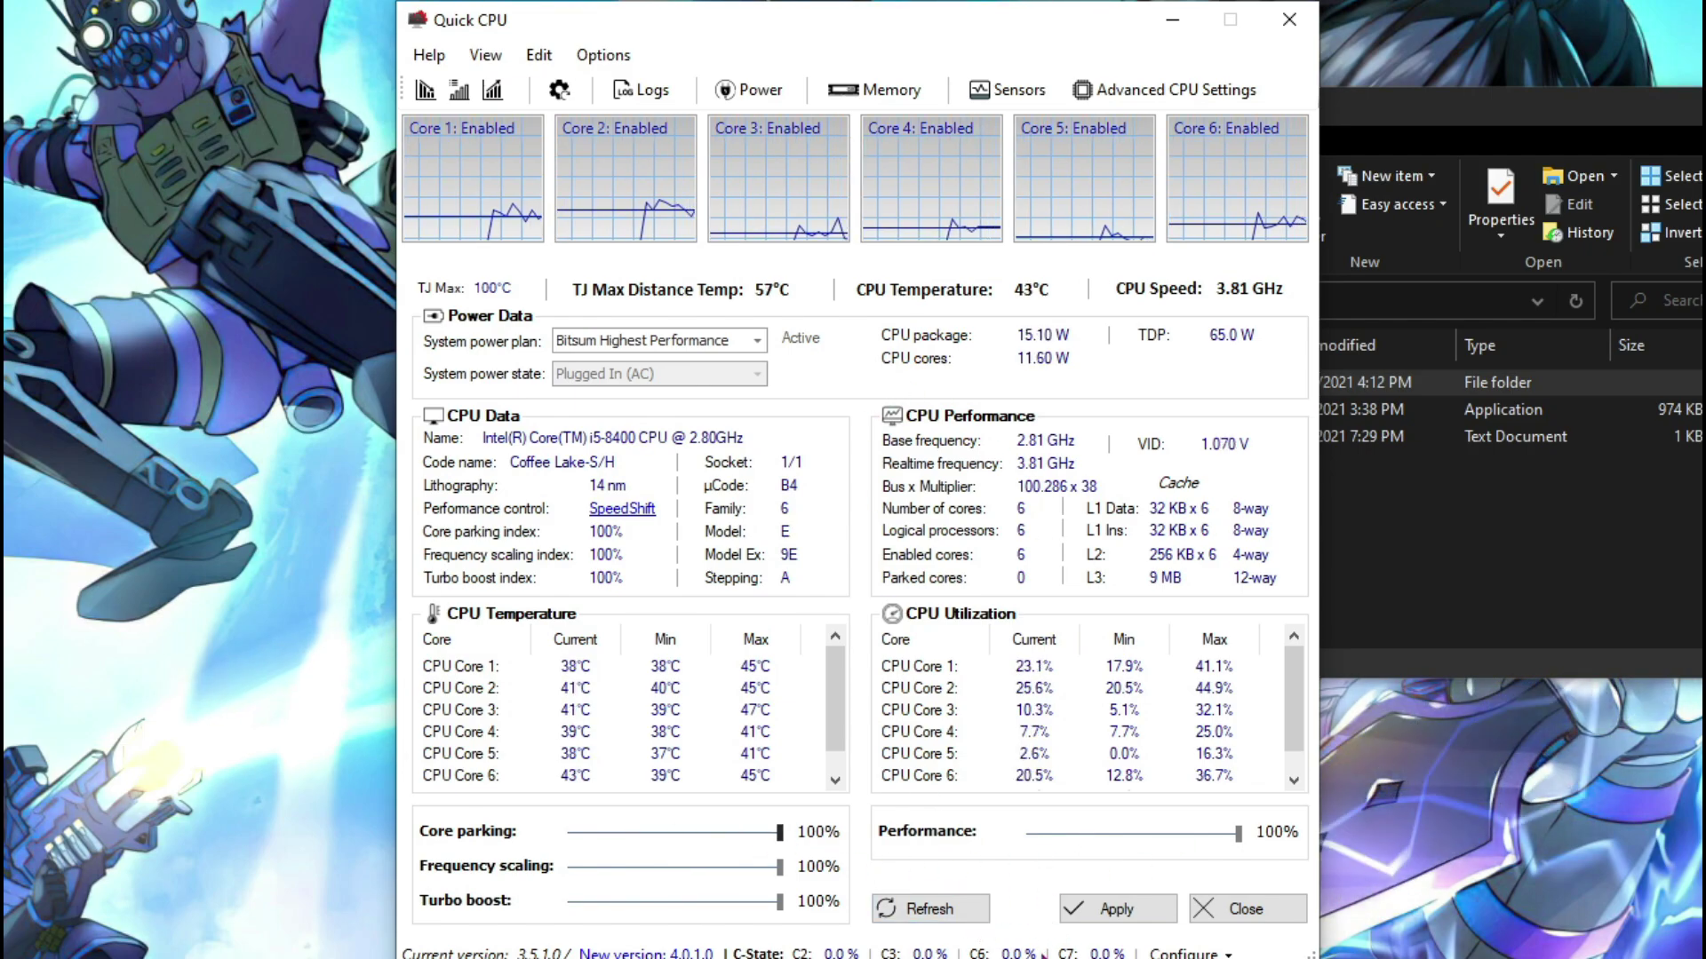
{"action": "left_click", "coordinate": [1087, 907]}
{"action": "left_click", "coordinate": [988, 553]}
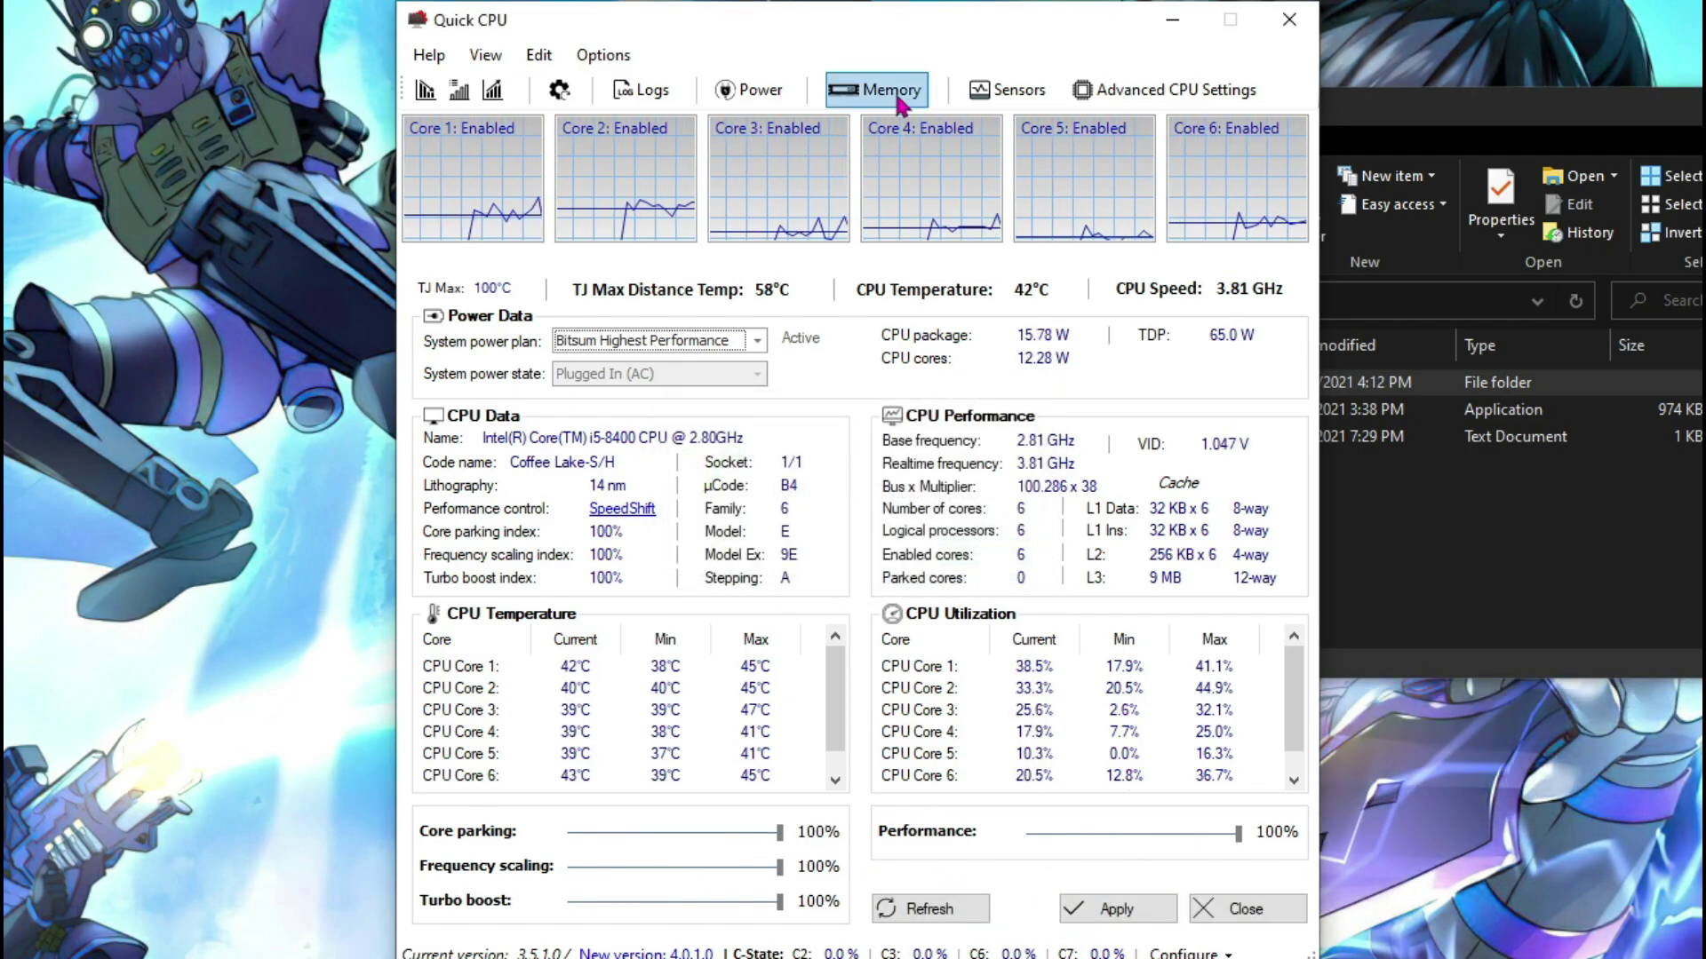
Clean system memory with Quick CPU's Memory tool and close it
{"action": "left_click", "coordinate": [894, 89]}
{"action": "left_click", "coordinate": [1132, 761]}
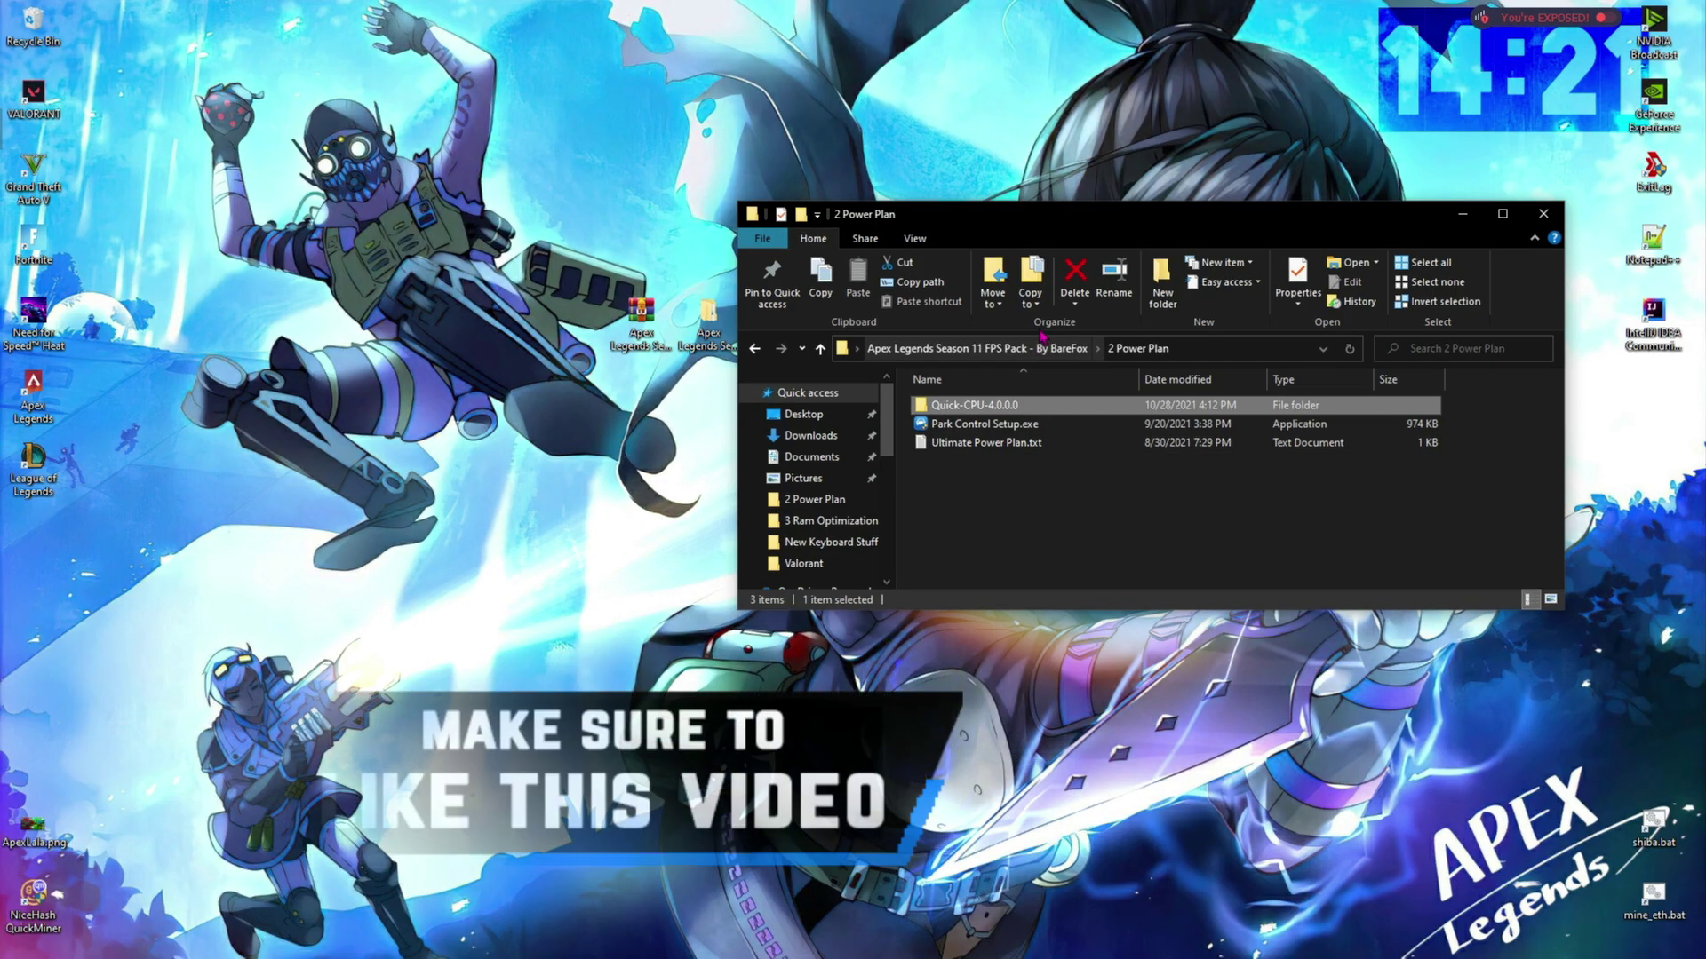
{"action": "left_click", "coordinate": [1043, 346]}
Open the 3 Ram Optimization folder and select the 16GB Ram.reg file
{"action": "double_click", "coordinate": [979, 485]}
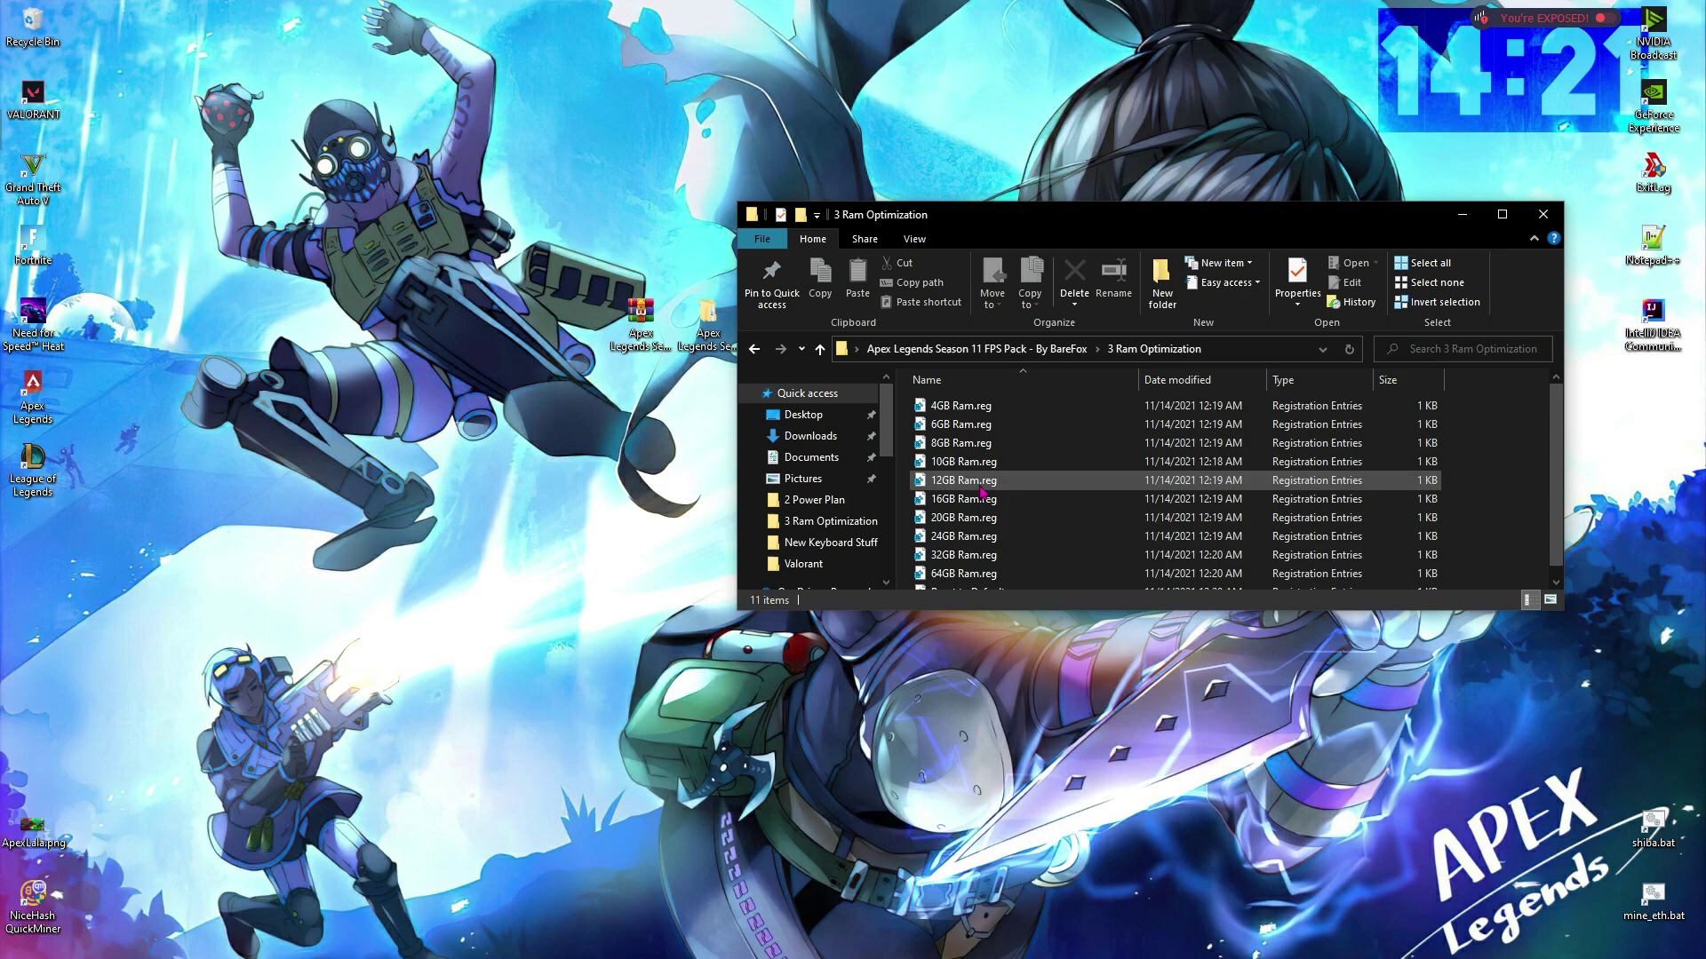
{"action": "scroll", "coordinate": [982, 491], "scroll_direction": "down", "scroll_amount": 1}
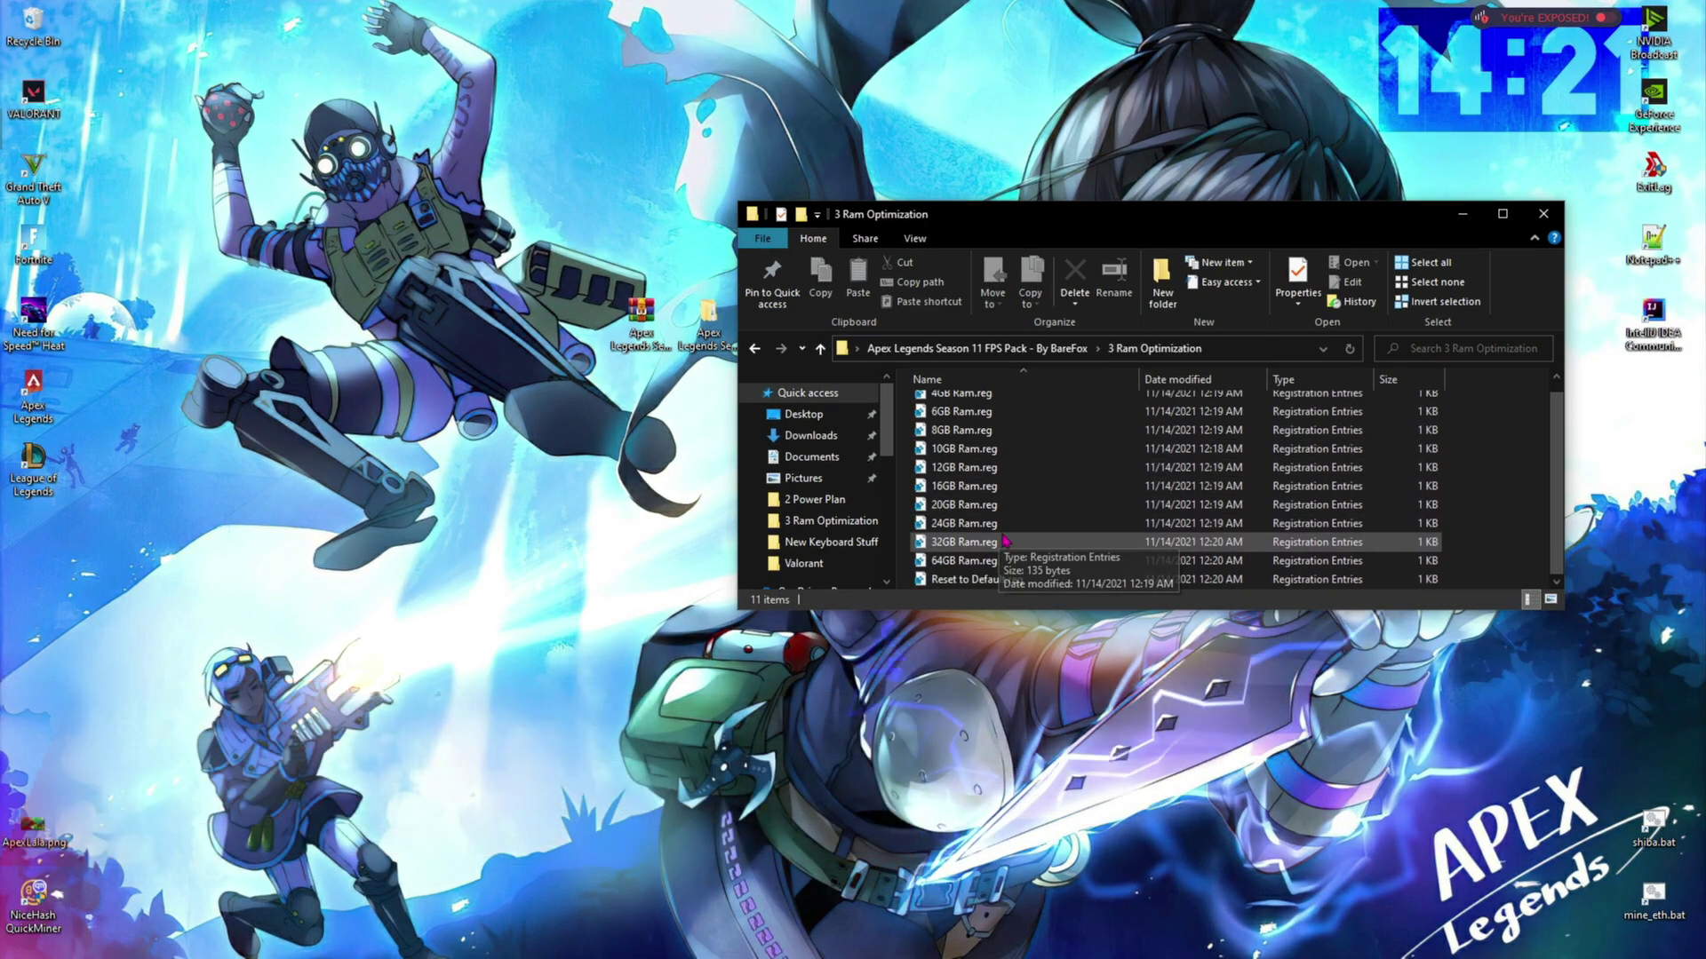
{"action": "left_click", "coordinate": [1013, 486]}
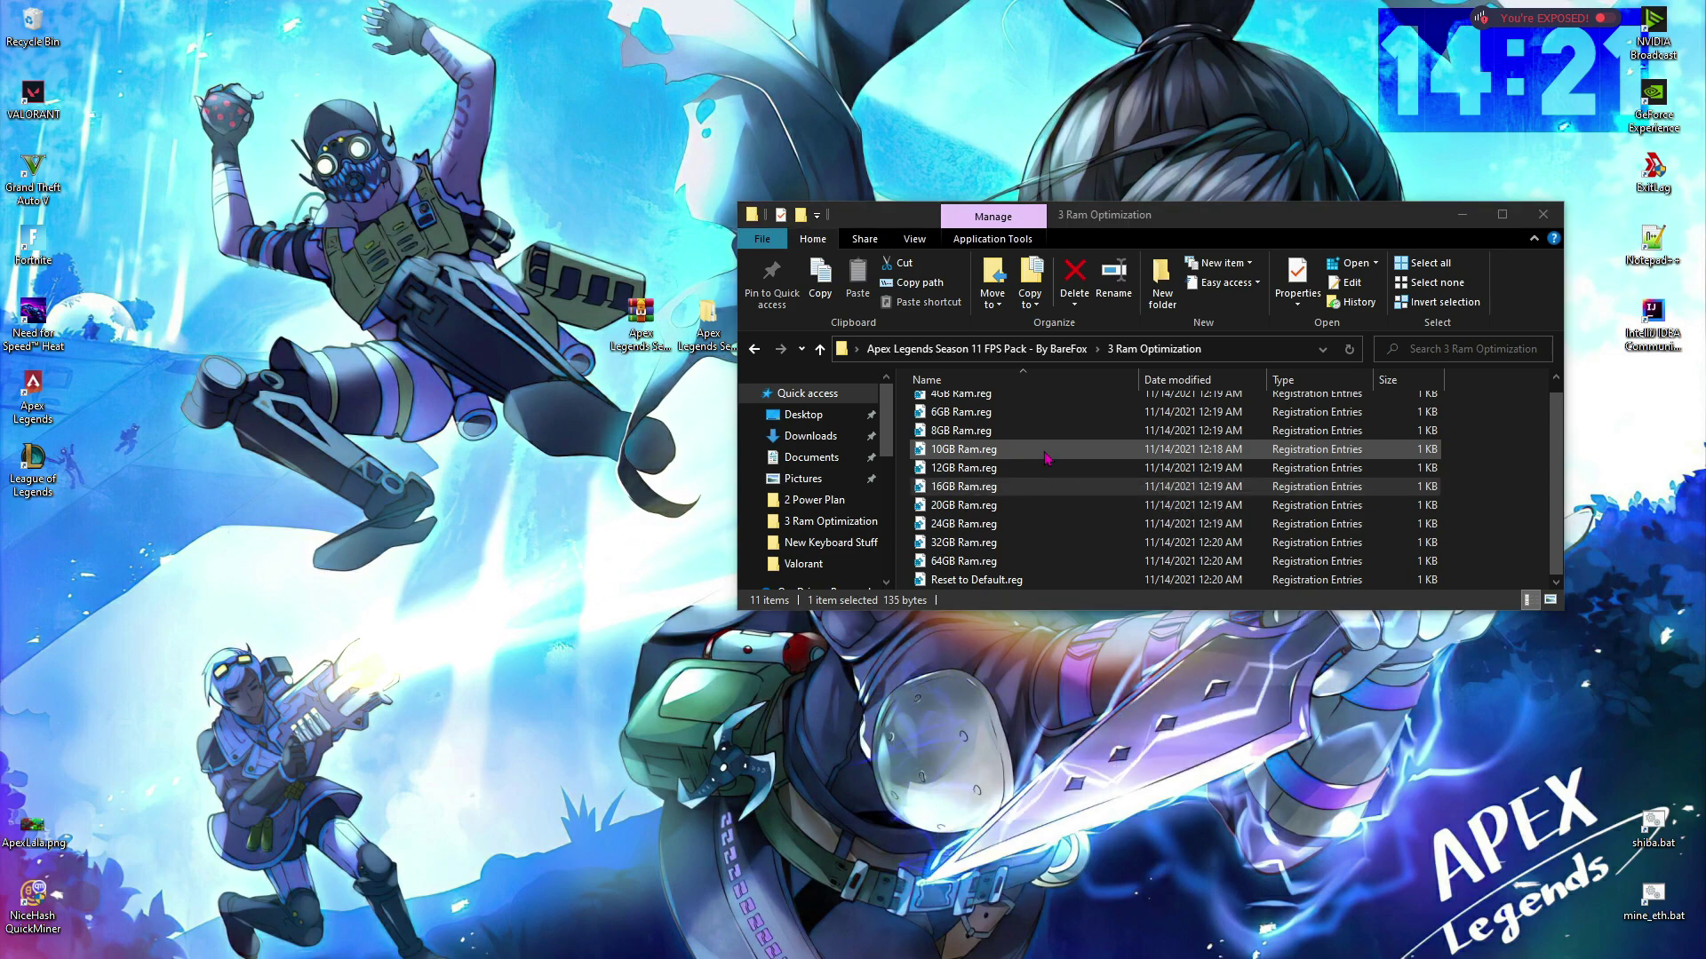
Check that System Information reports 16.0 GB total physical memory
{"action": "key", "text": "super"}
{"action": "type", "text": "system"}
{"action": "key", "text": "Return"}
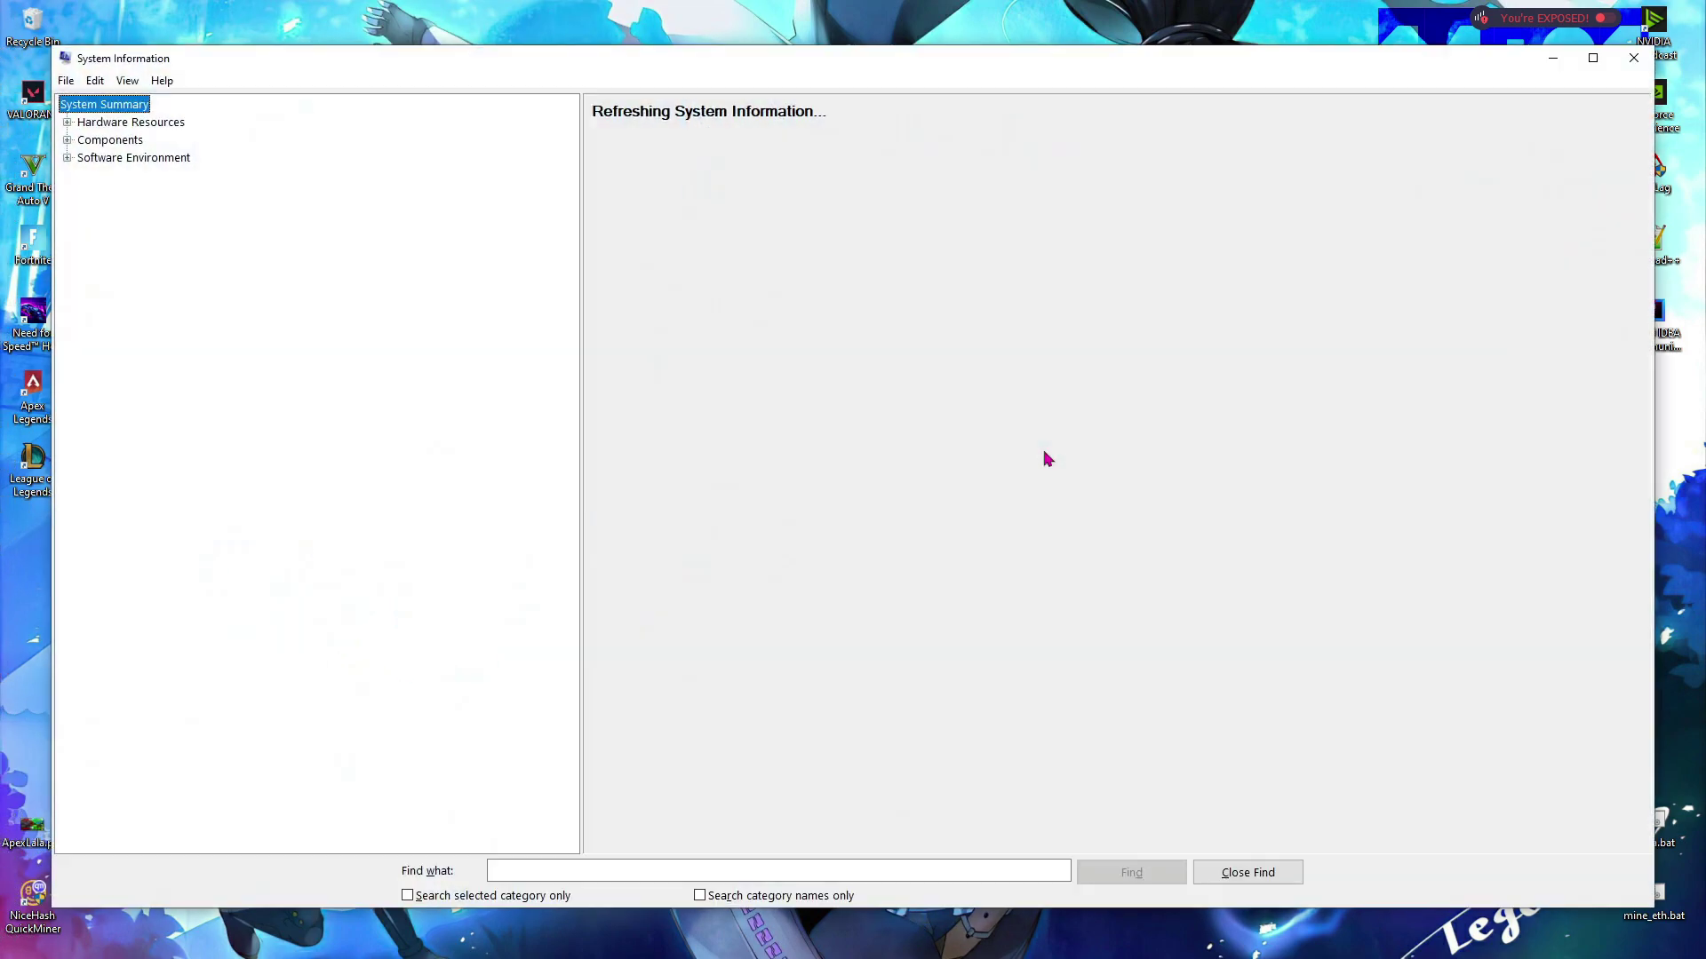
{"action": "left_click", "coordinate": [680, 650]}
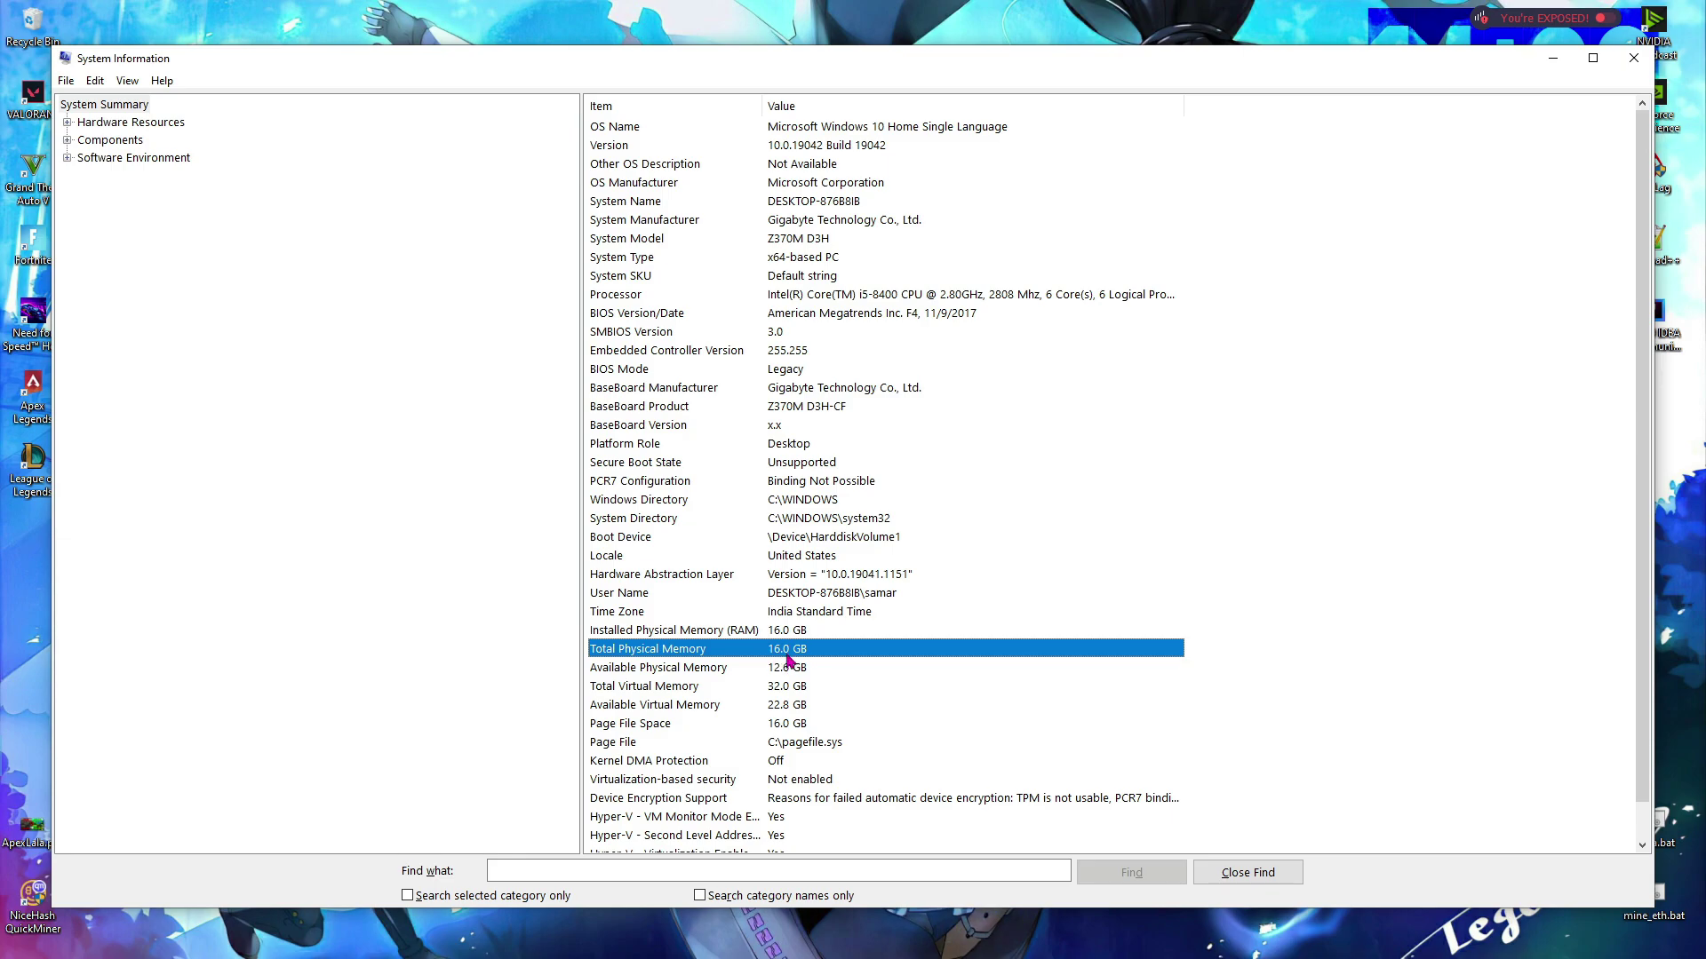
{"action": "left_click", "coordinate": [1553, 58]}
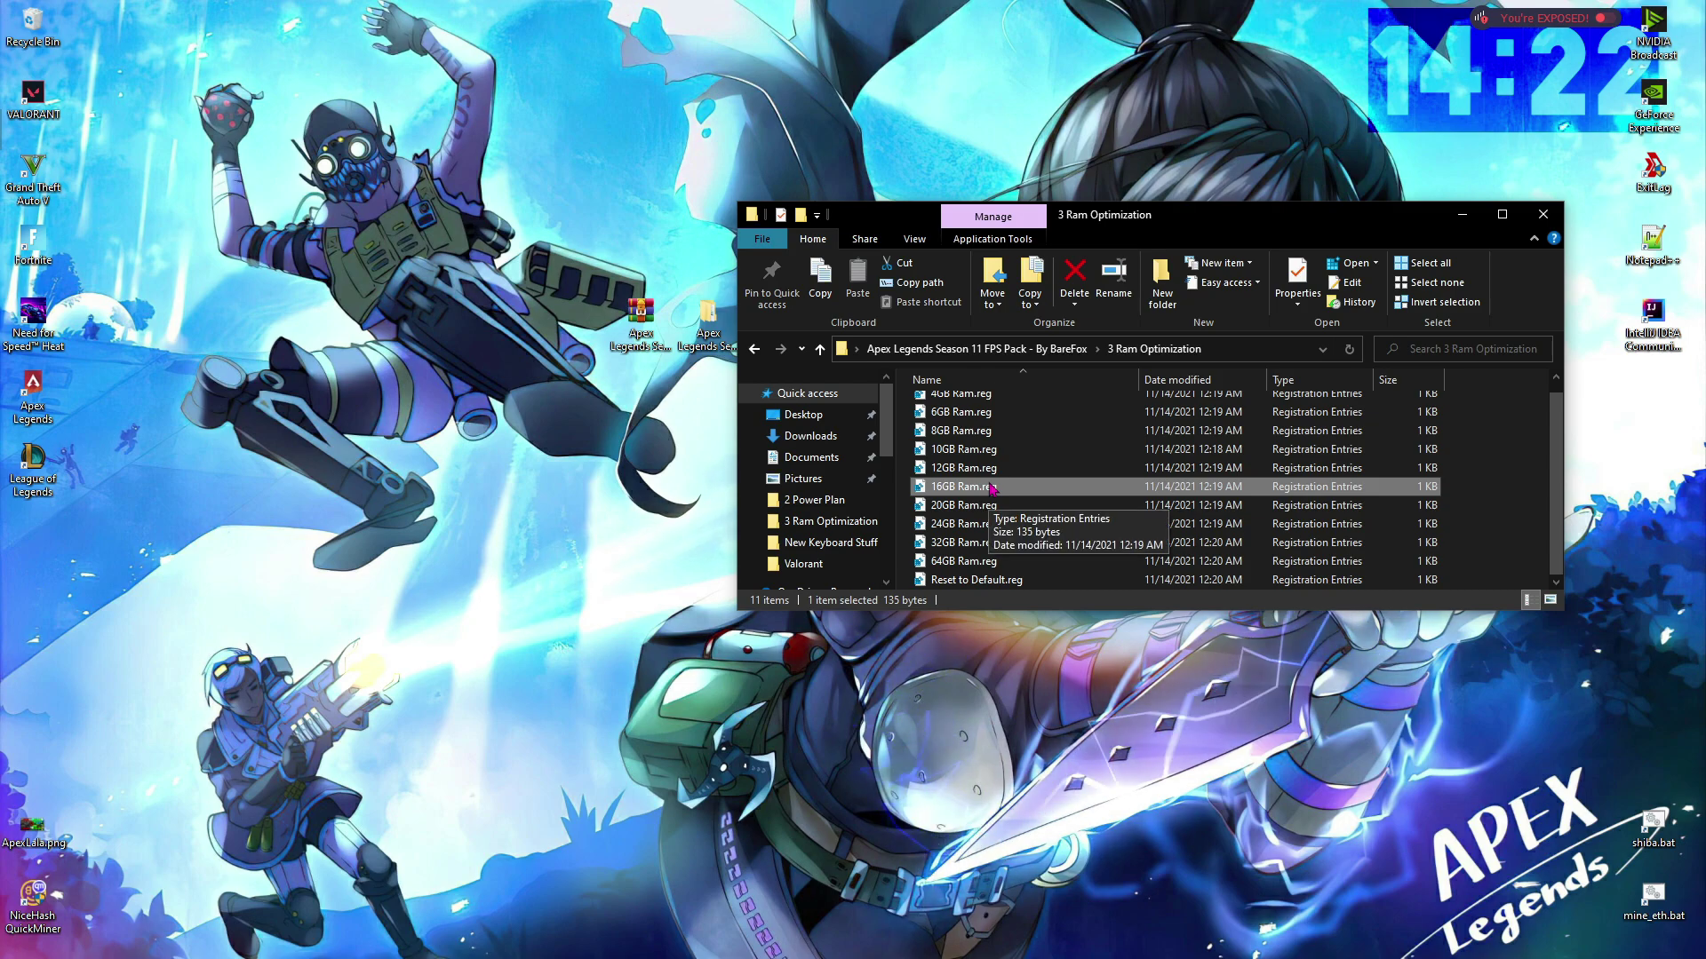
{"action": "left_click", "coordinate": [993, 583]}
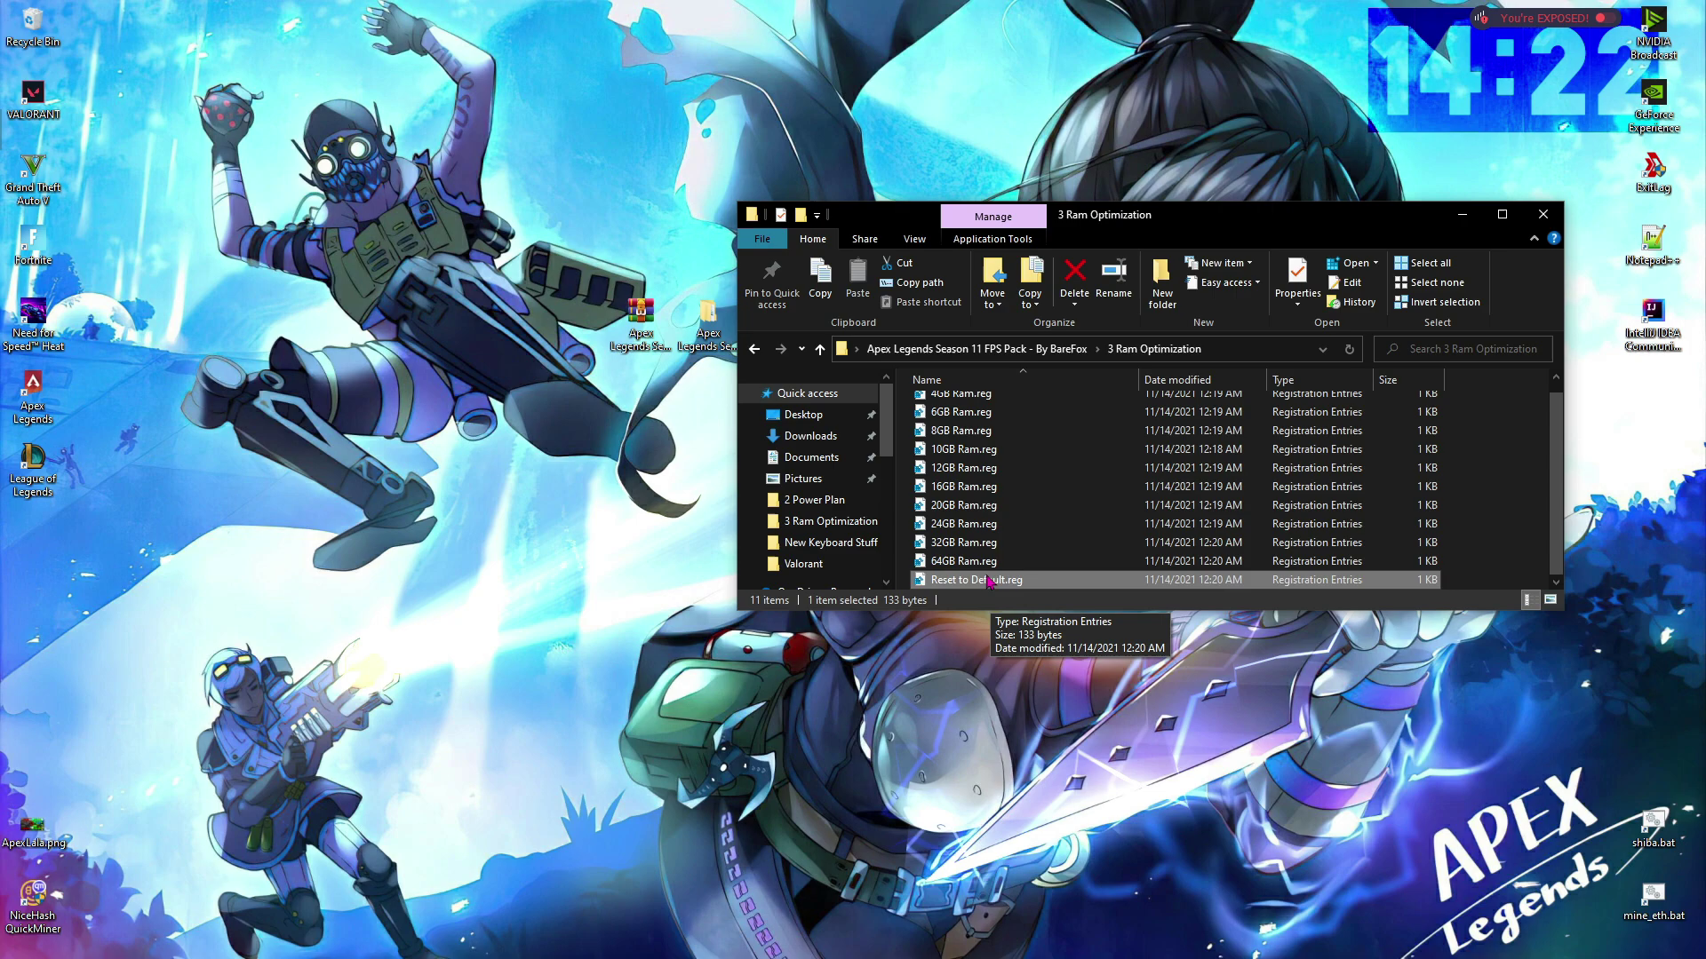
Set Timer Resolution to its 0.500 ms maximum and close it
{"action": "key", "text": "BackSpace"}
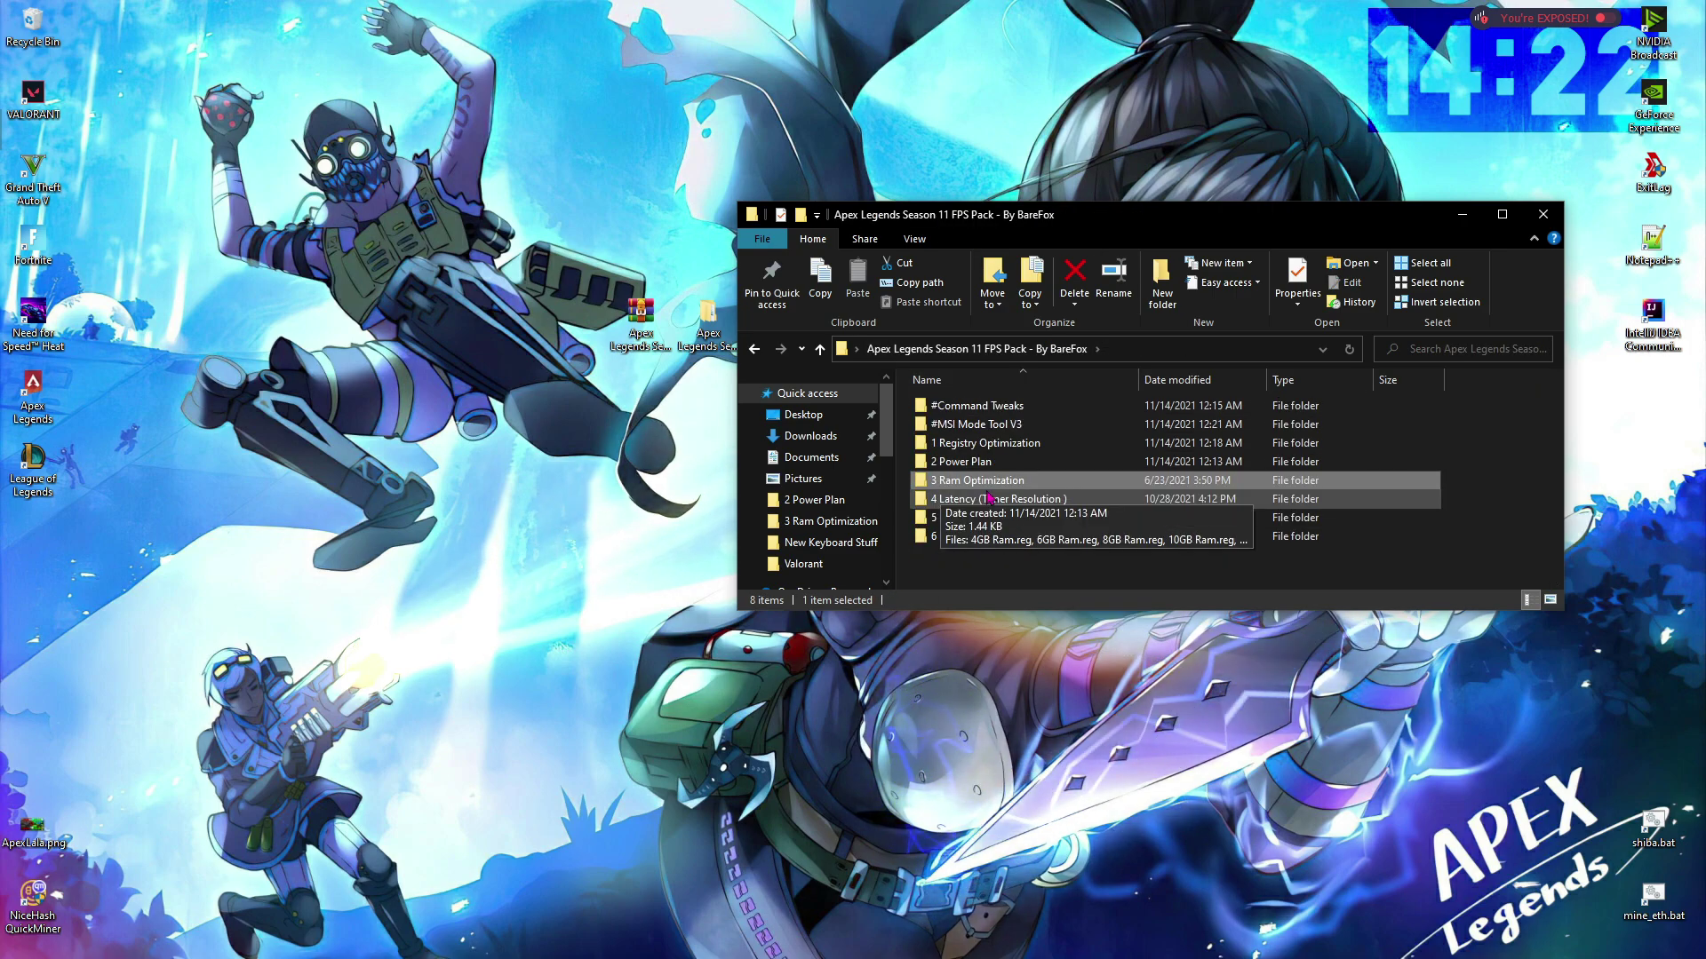
{"action": "double_click", "coordinate": [995, 501]}
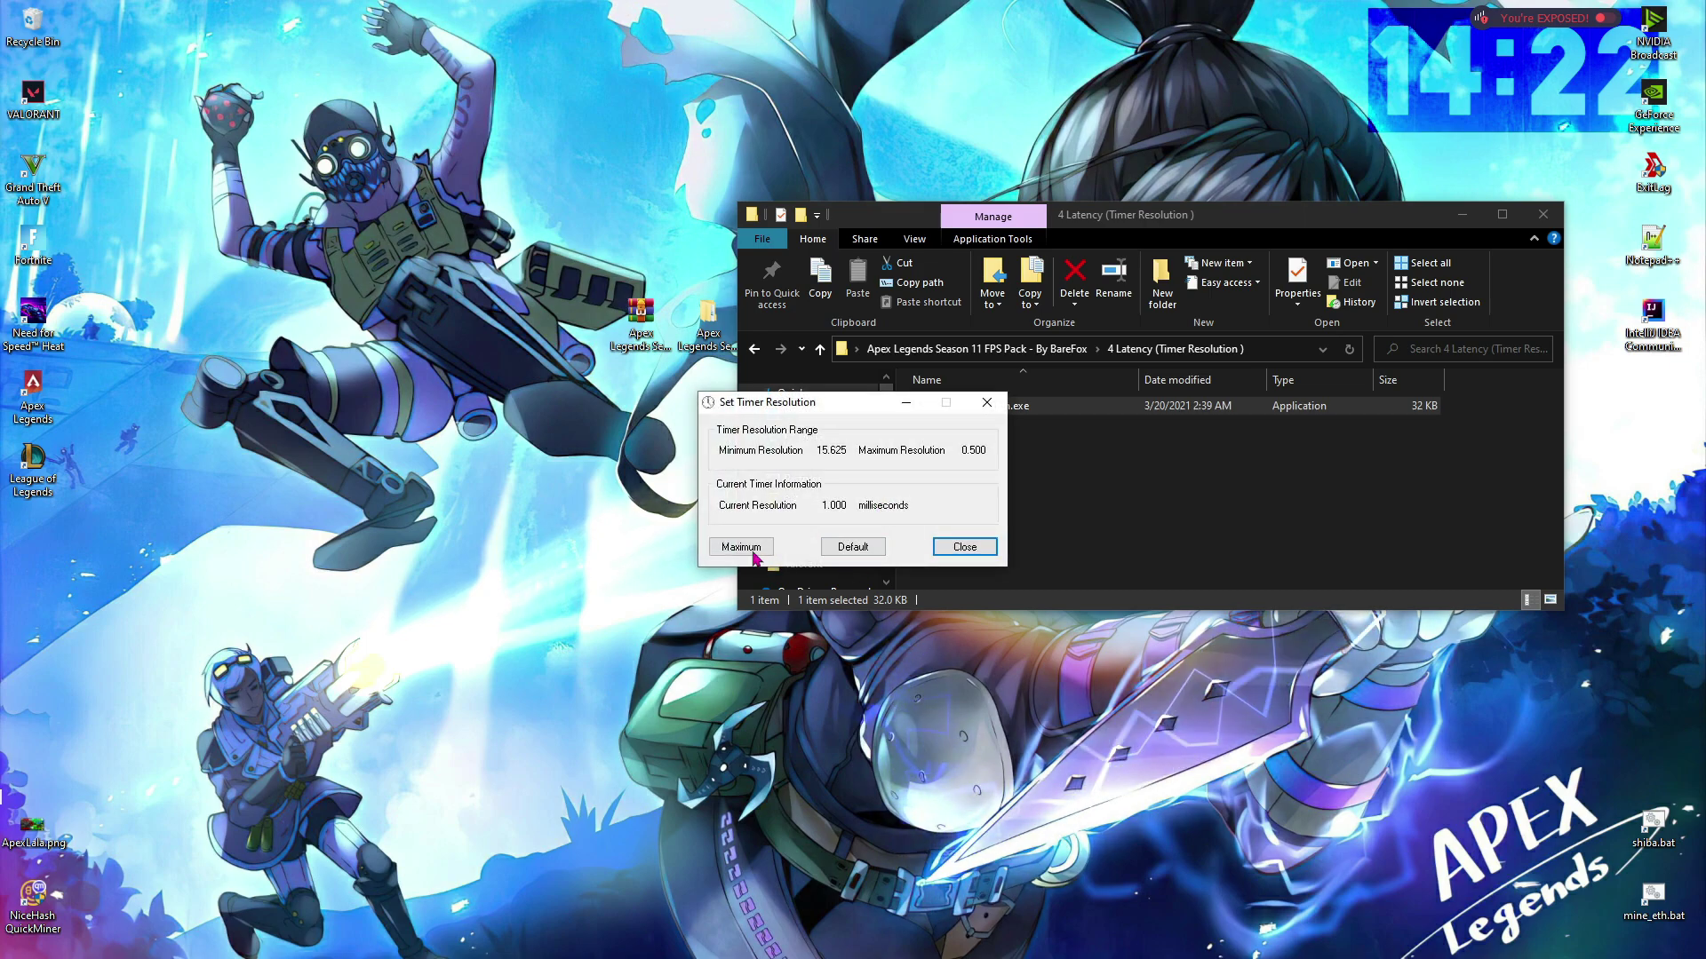
{"action": "left_click", "coordinate": [745, 547]}
{"action": "left_click", "coordinate": [986, 403]}
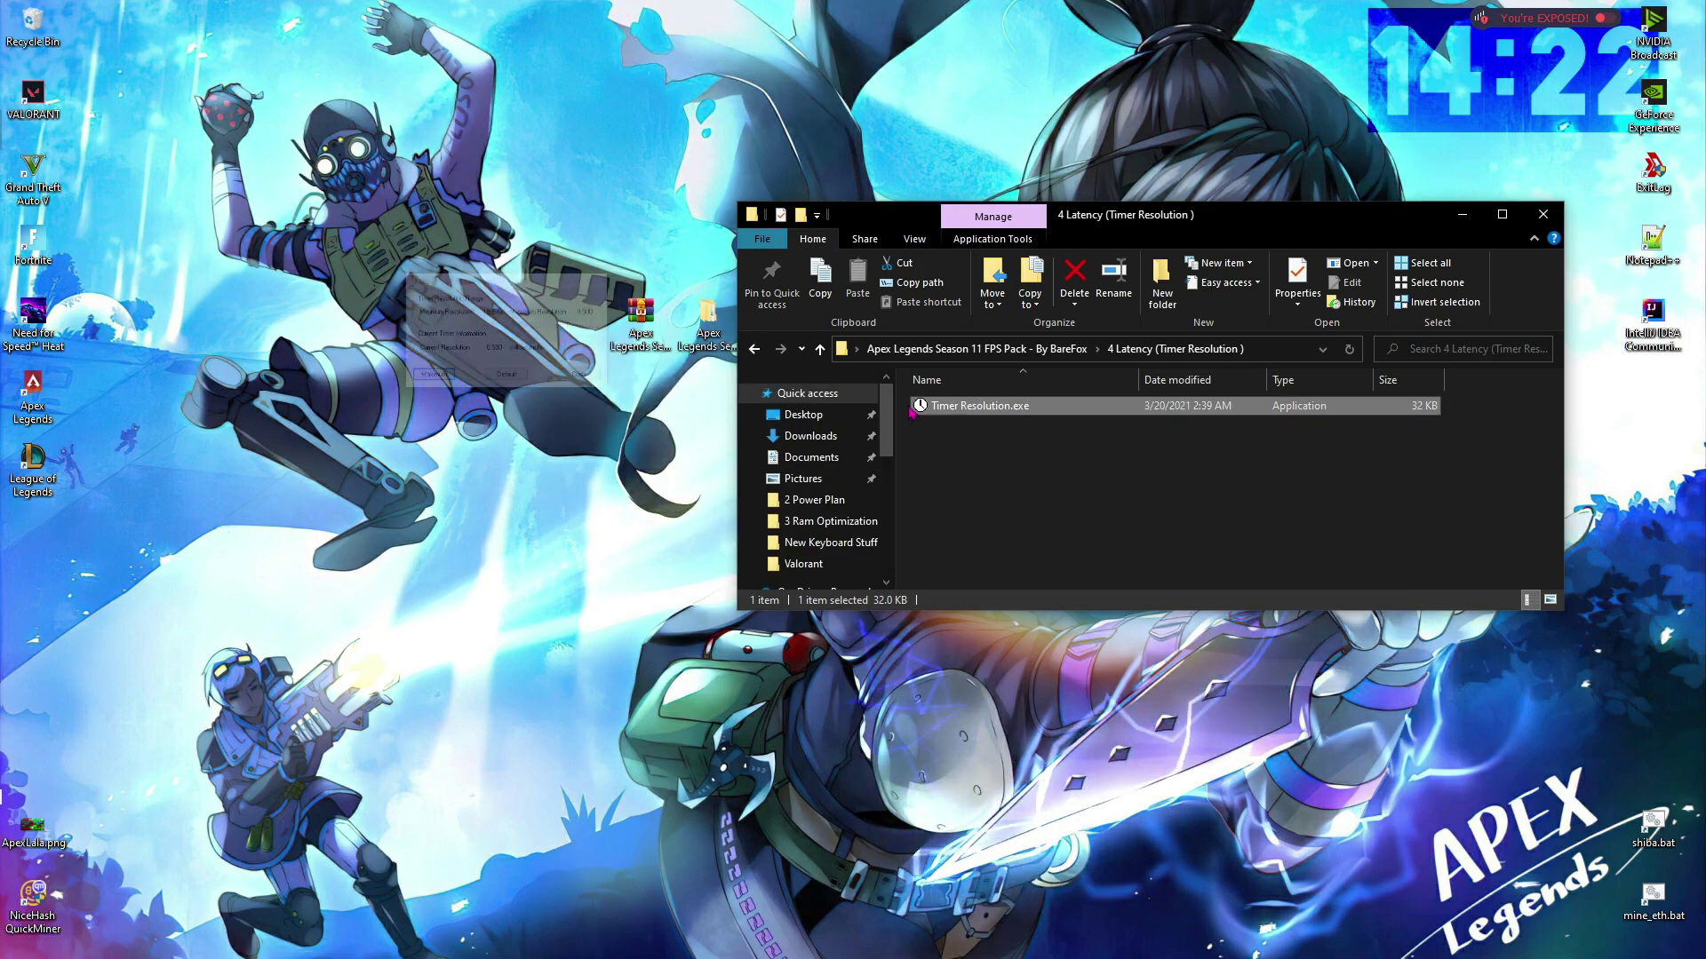
{"action": "left_click", "coordinate": [977, 349]}
Clean memory in Mem Reduct, confirm with Yes, and return to the FPS pack folder
{"action": "double_click", "coordinate": [966, 519]}
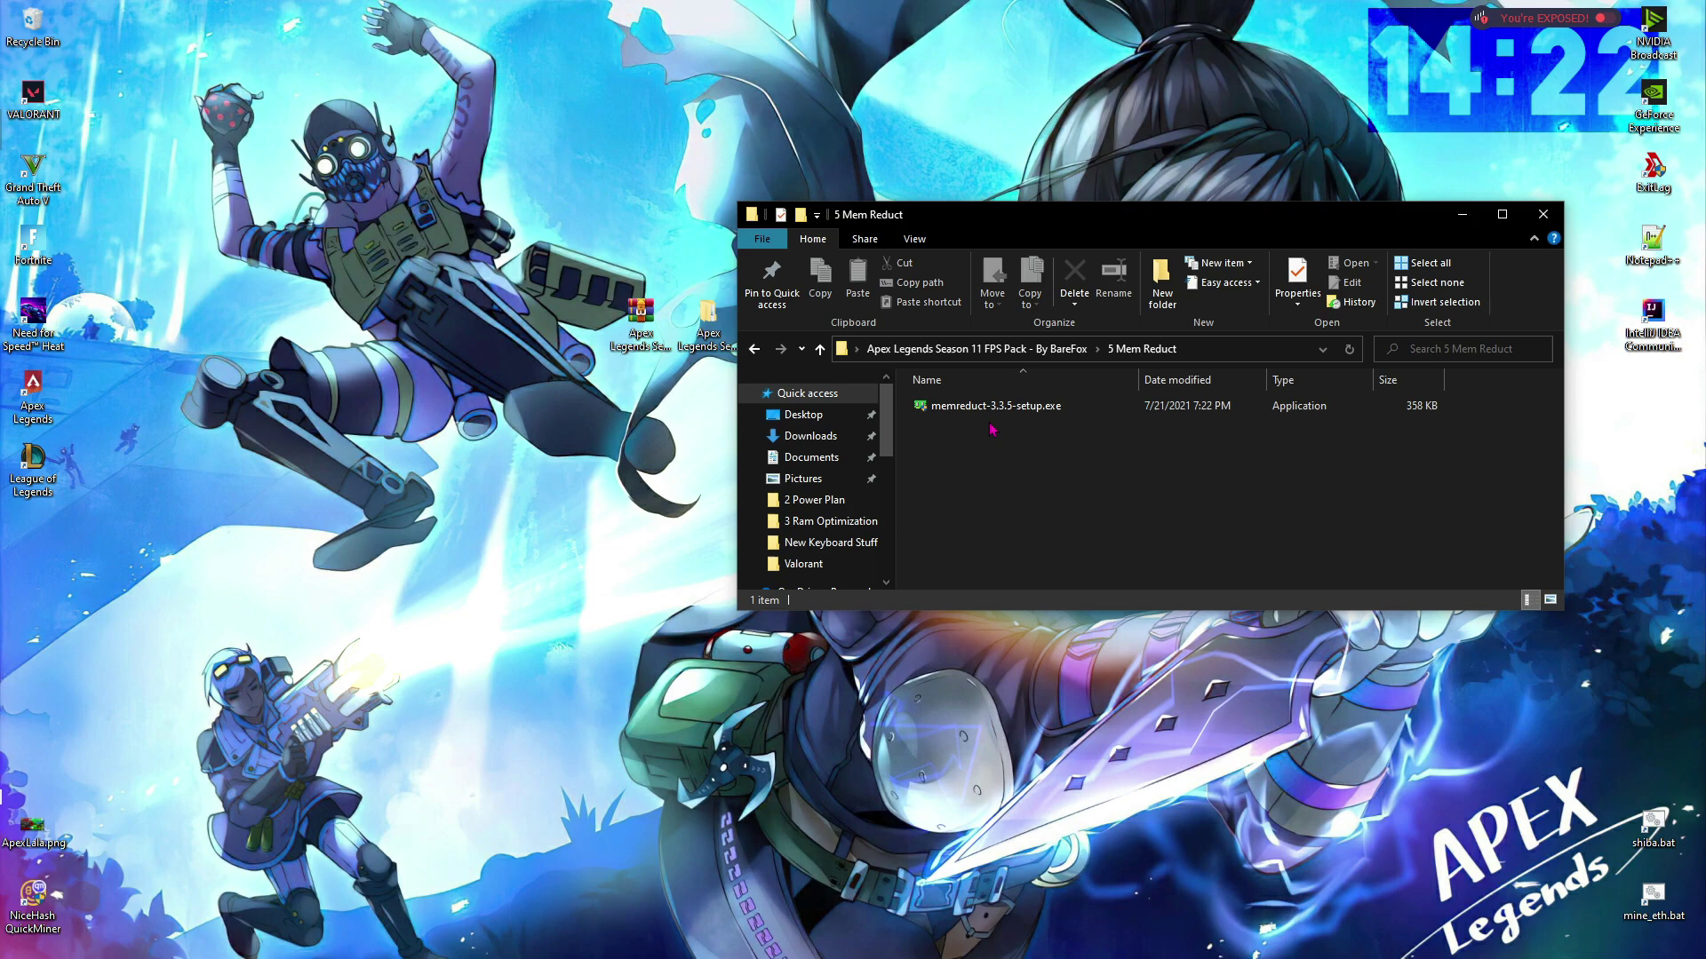
{"action": "key", "text": "super"}
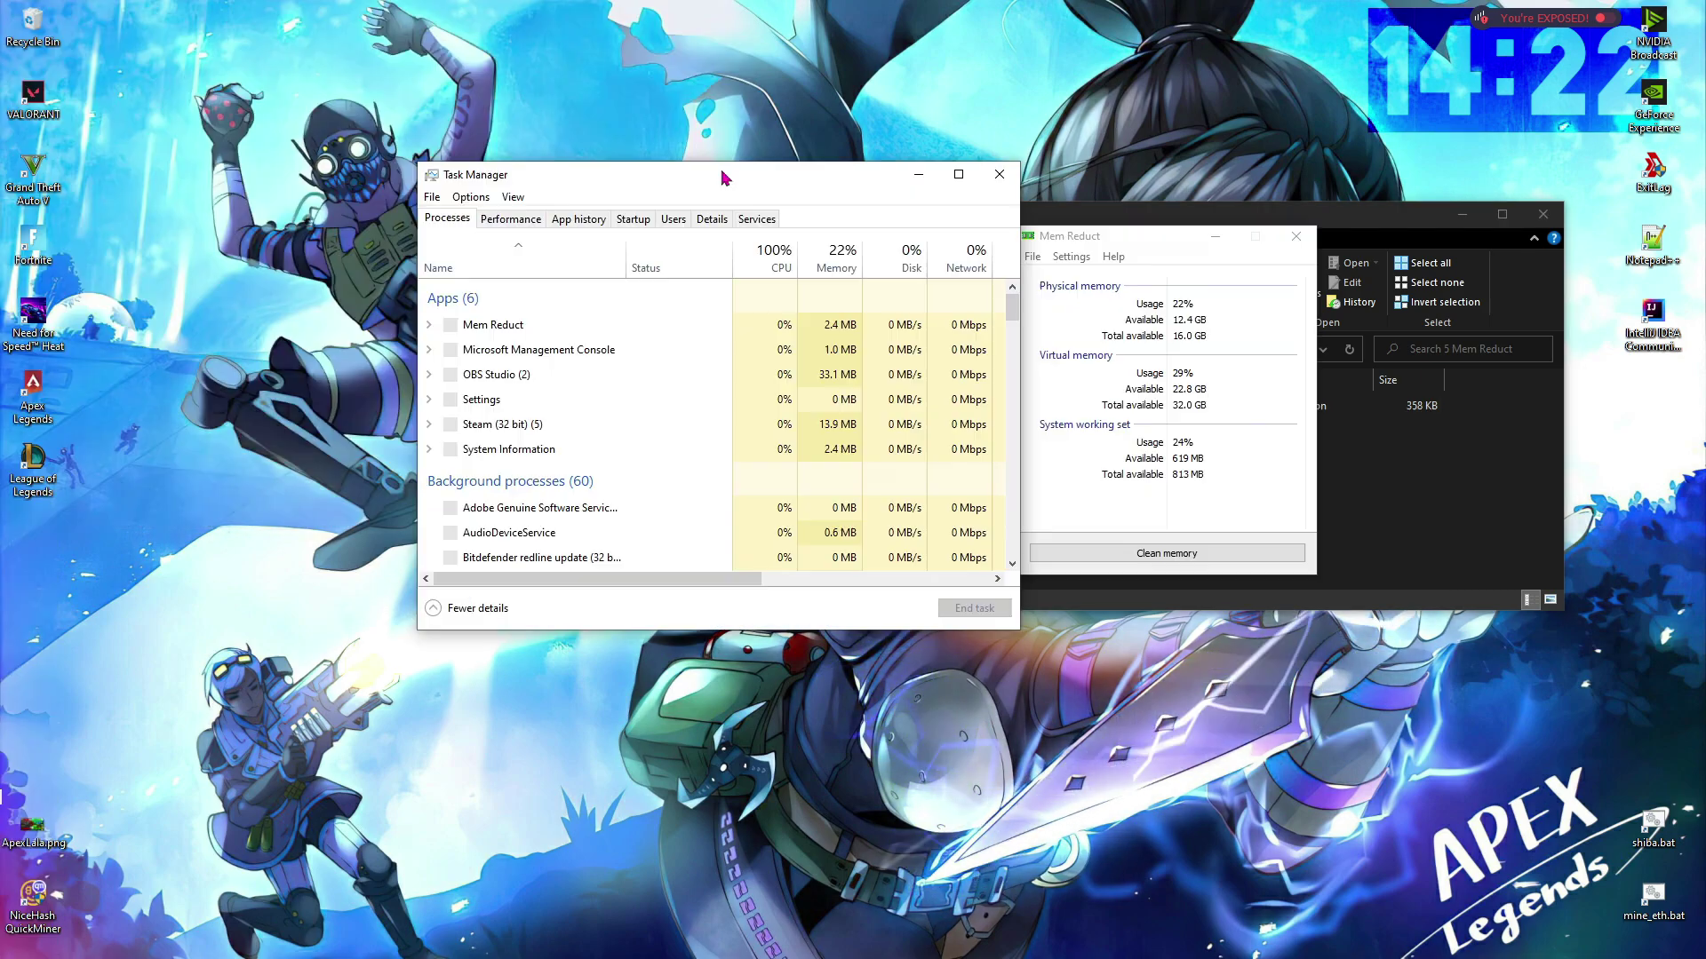
{"action": "left_click_drag", "start_coordinate": [696, 181], "coordinate": [727, 182]}
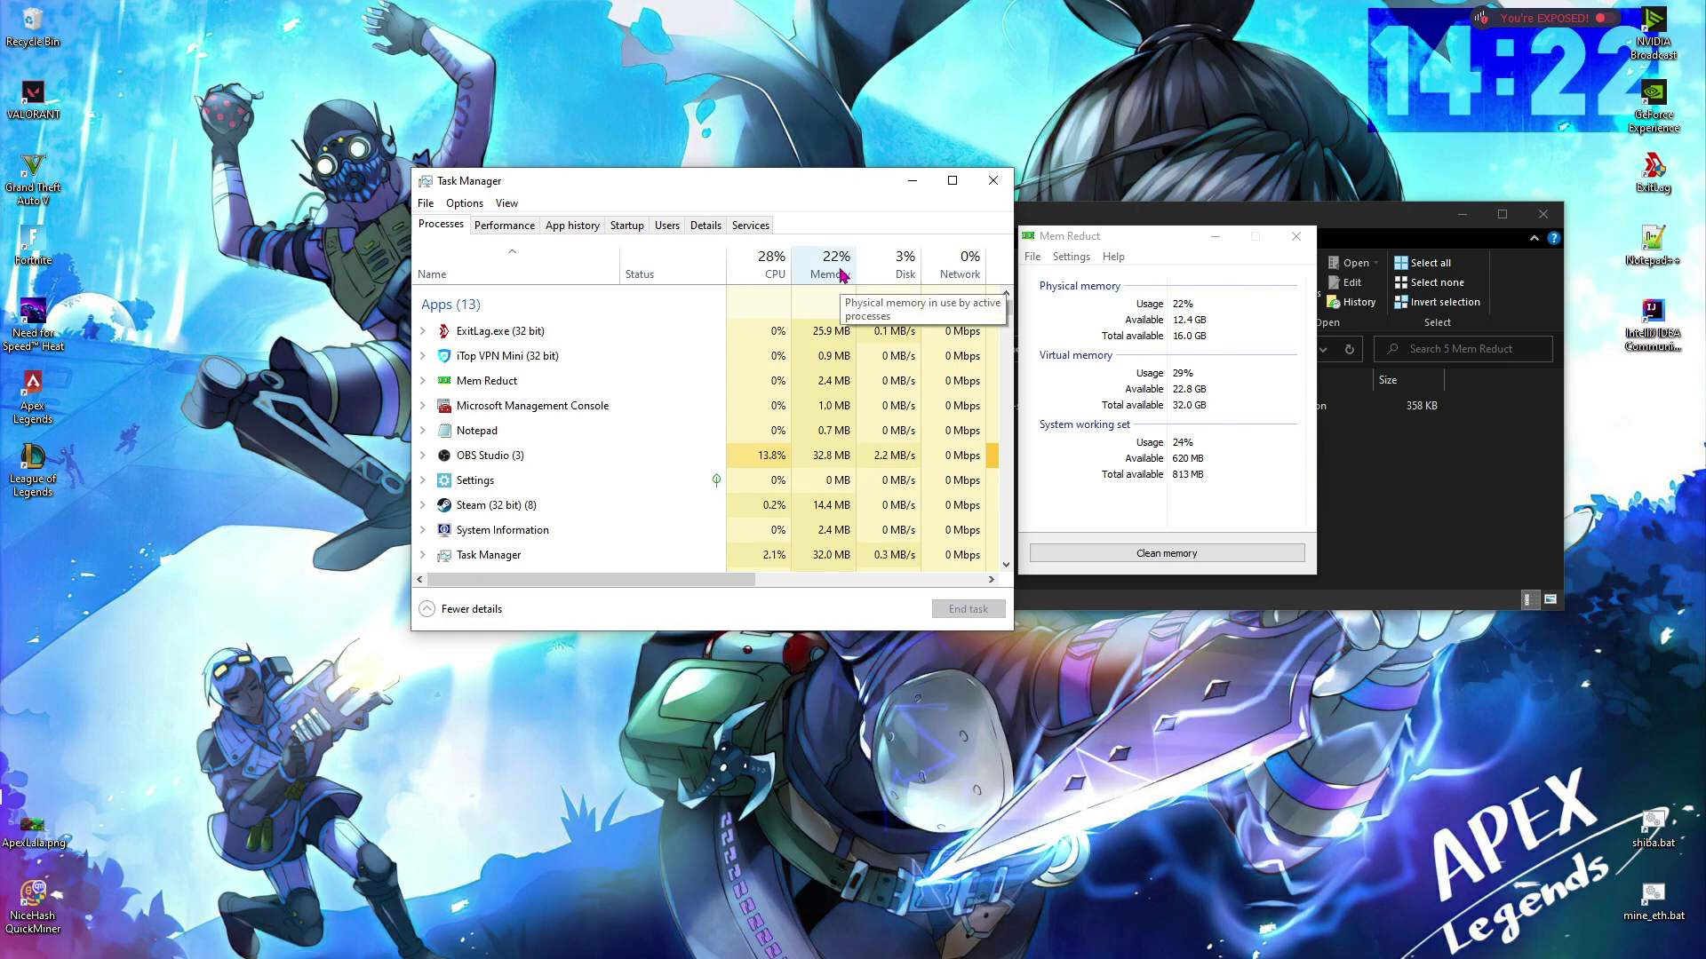
{"action": "left_click", "coordinate": [1178, 560]}
{"action": "left_click", "coordinate": [1222, 430]}
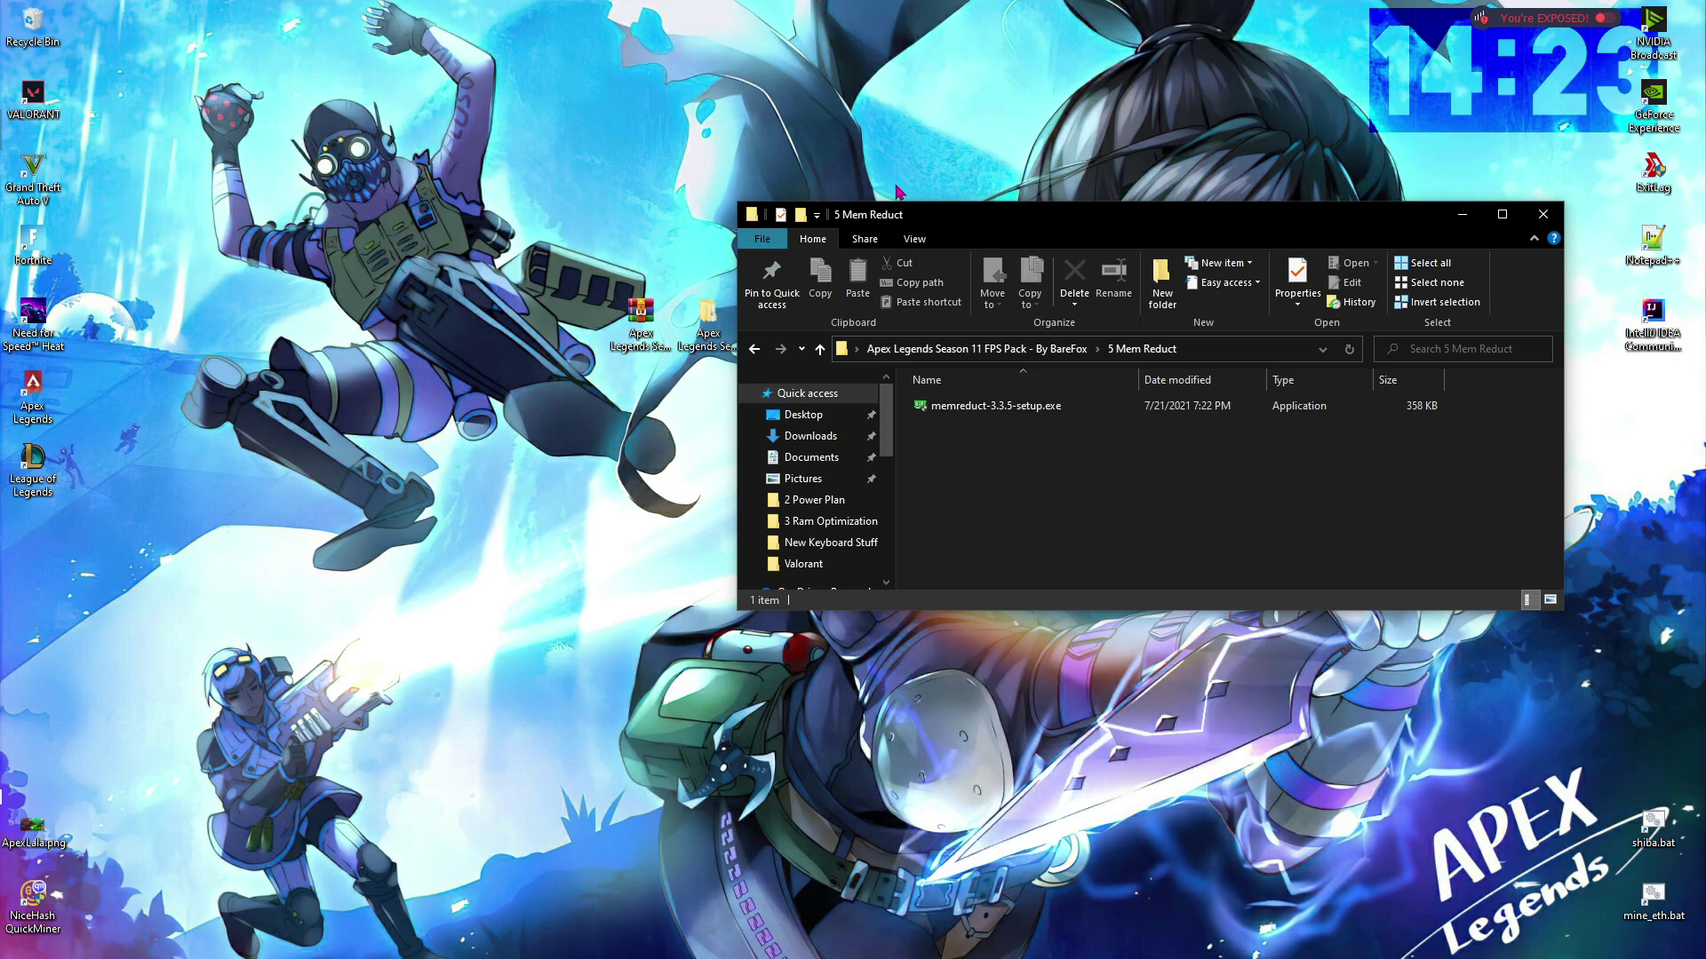
{"action": "left_click", "coordinate": [959, 350]}
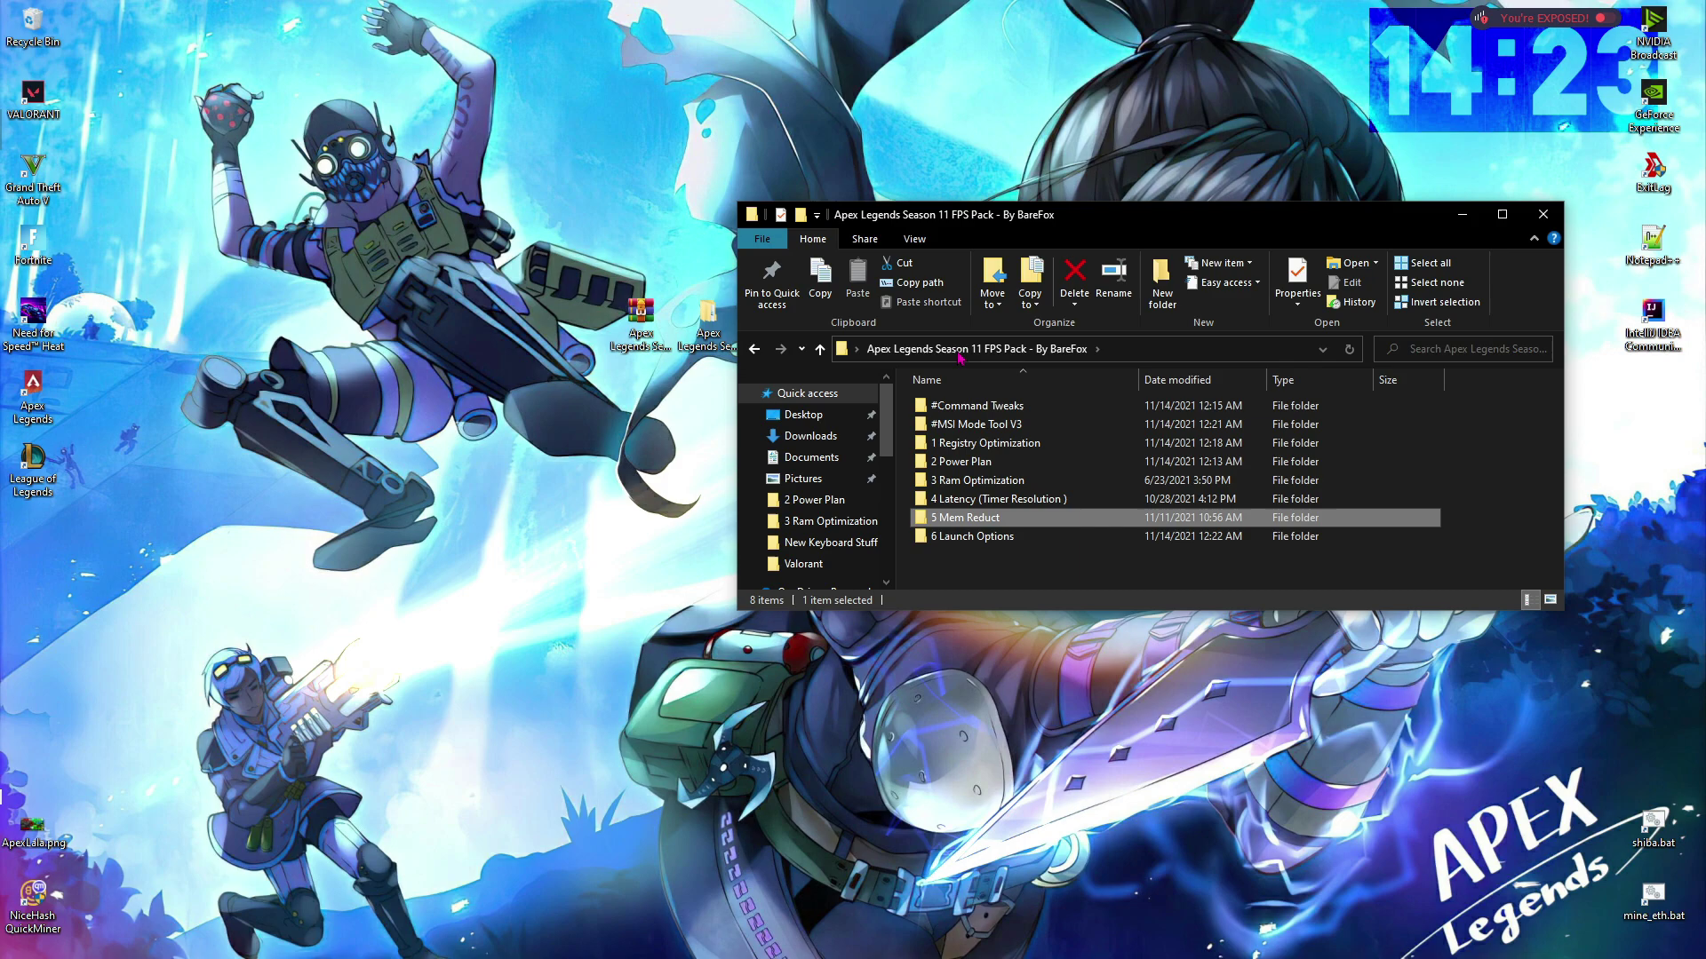
Copy the launch options text from the 6 Launch Options text file
{"action": "double_click", "coordinate": [957, 537]}
{"action": "double_click", "coordinate": [982, 406]}
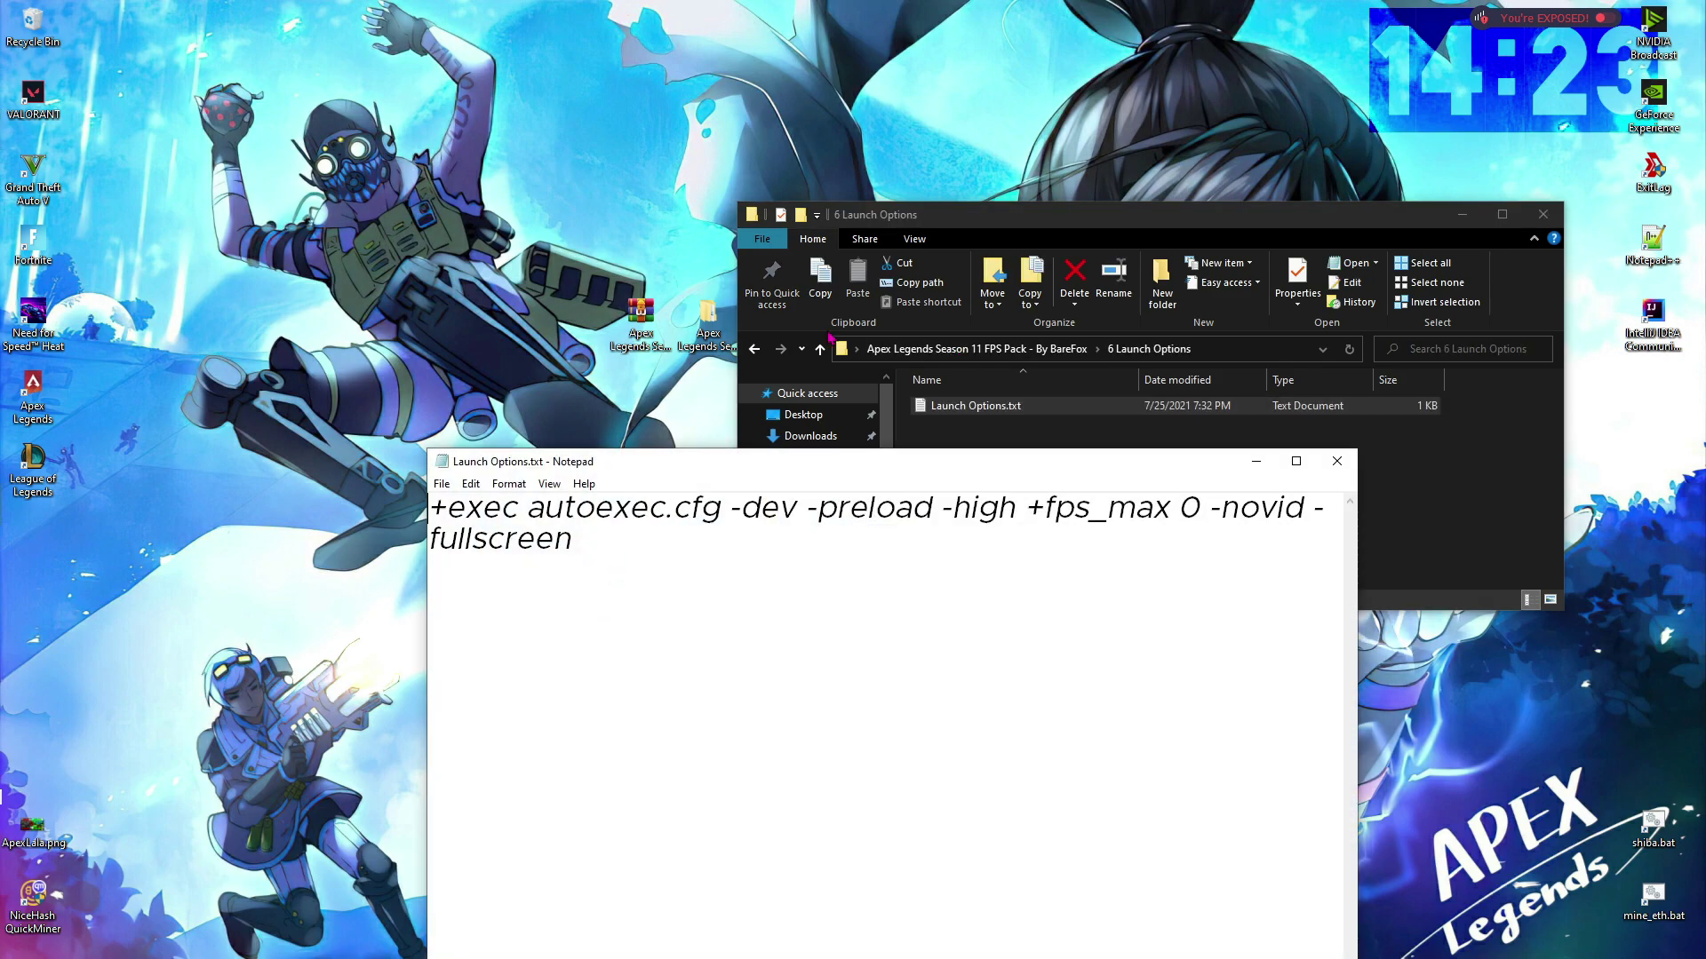
{"action": "left_click_drag", "start_coordinate": [600, 462], "coordinate": [668, 300]}
{"action": "left_click_drag", "start_coordinate": [700, 391], "coordinate": [480, 335]}
{"action": "key", "text": "ctrl+c"}
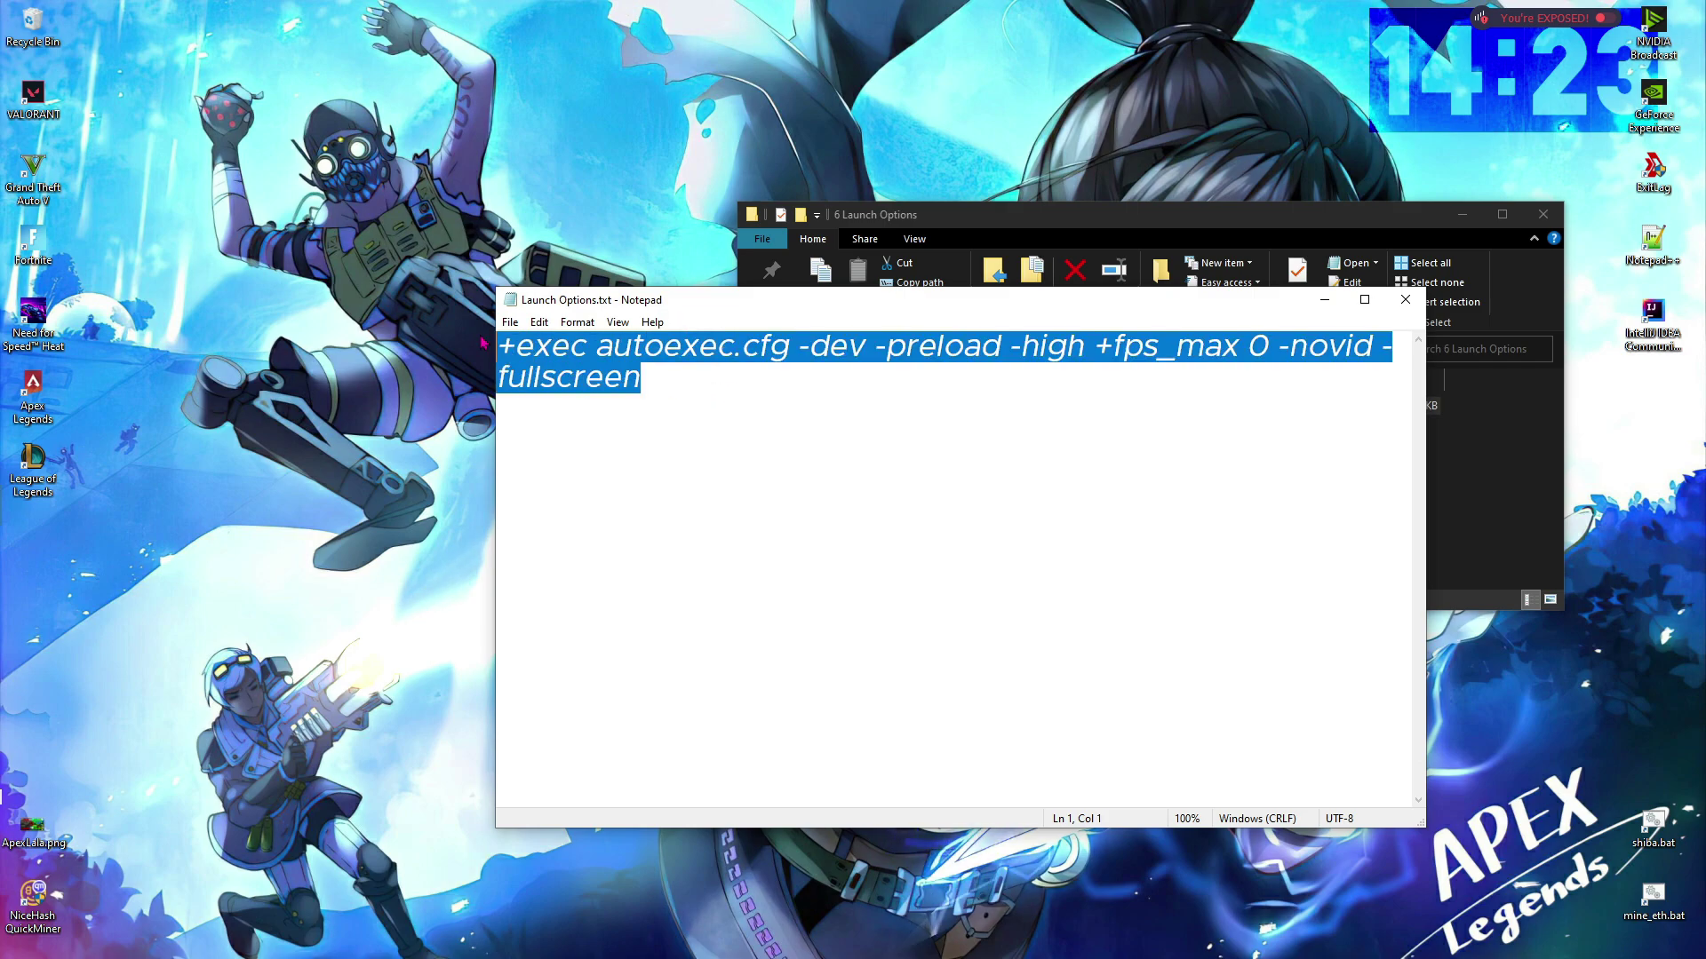
{"action": "left_click", "coordinate": [296, 348]}
Paste the launch options into Apex Legends' Steam properties and press Play
{"action": "key", "text": "super"}
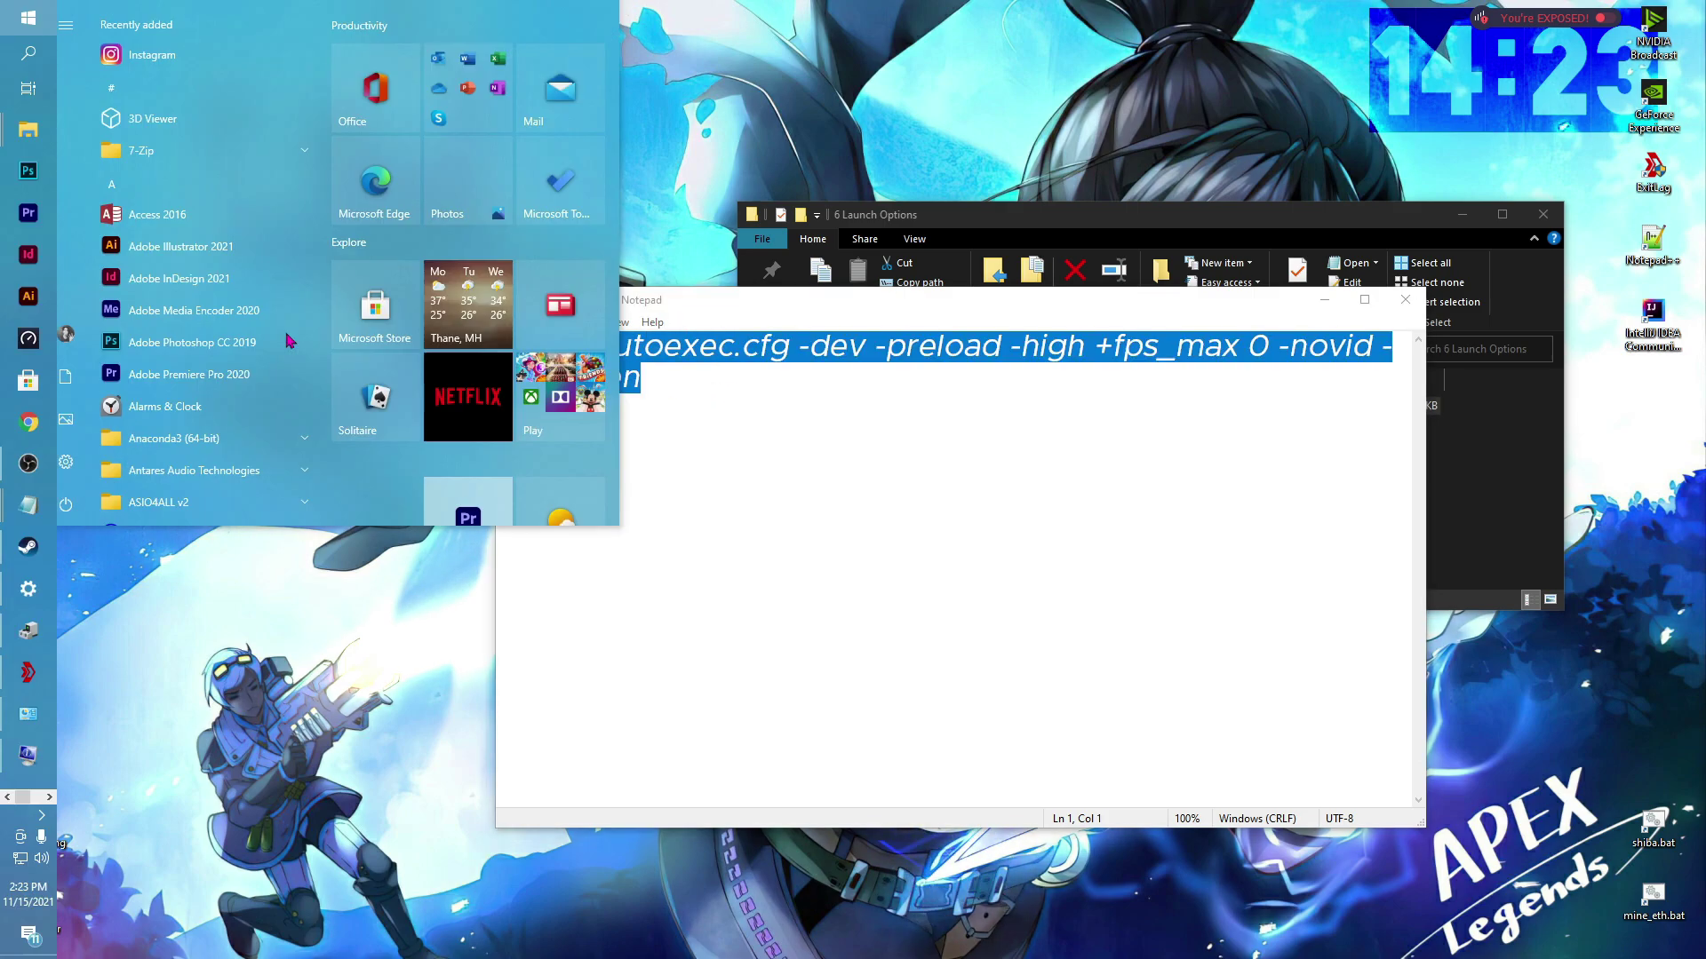
{"action": "type", "text": "ste"}
{"action": "key", "text": "Return"}
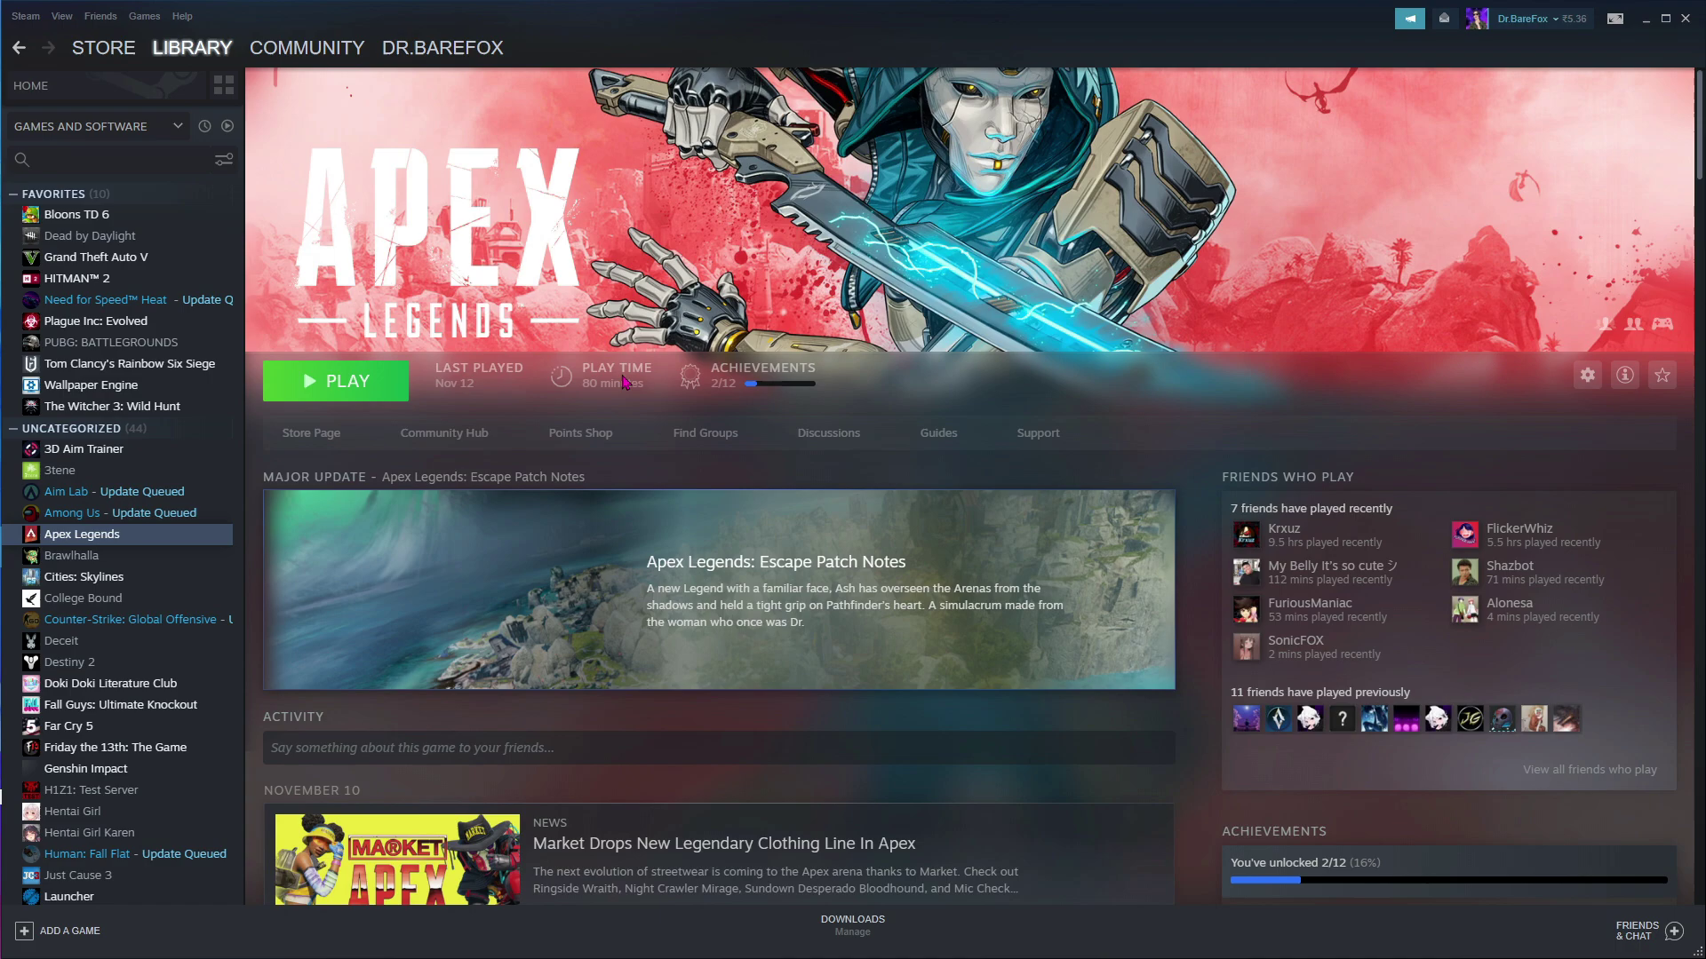
{"action": "right_click", "coordinate": [108, 535]}
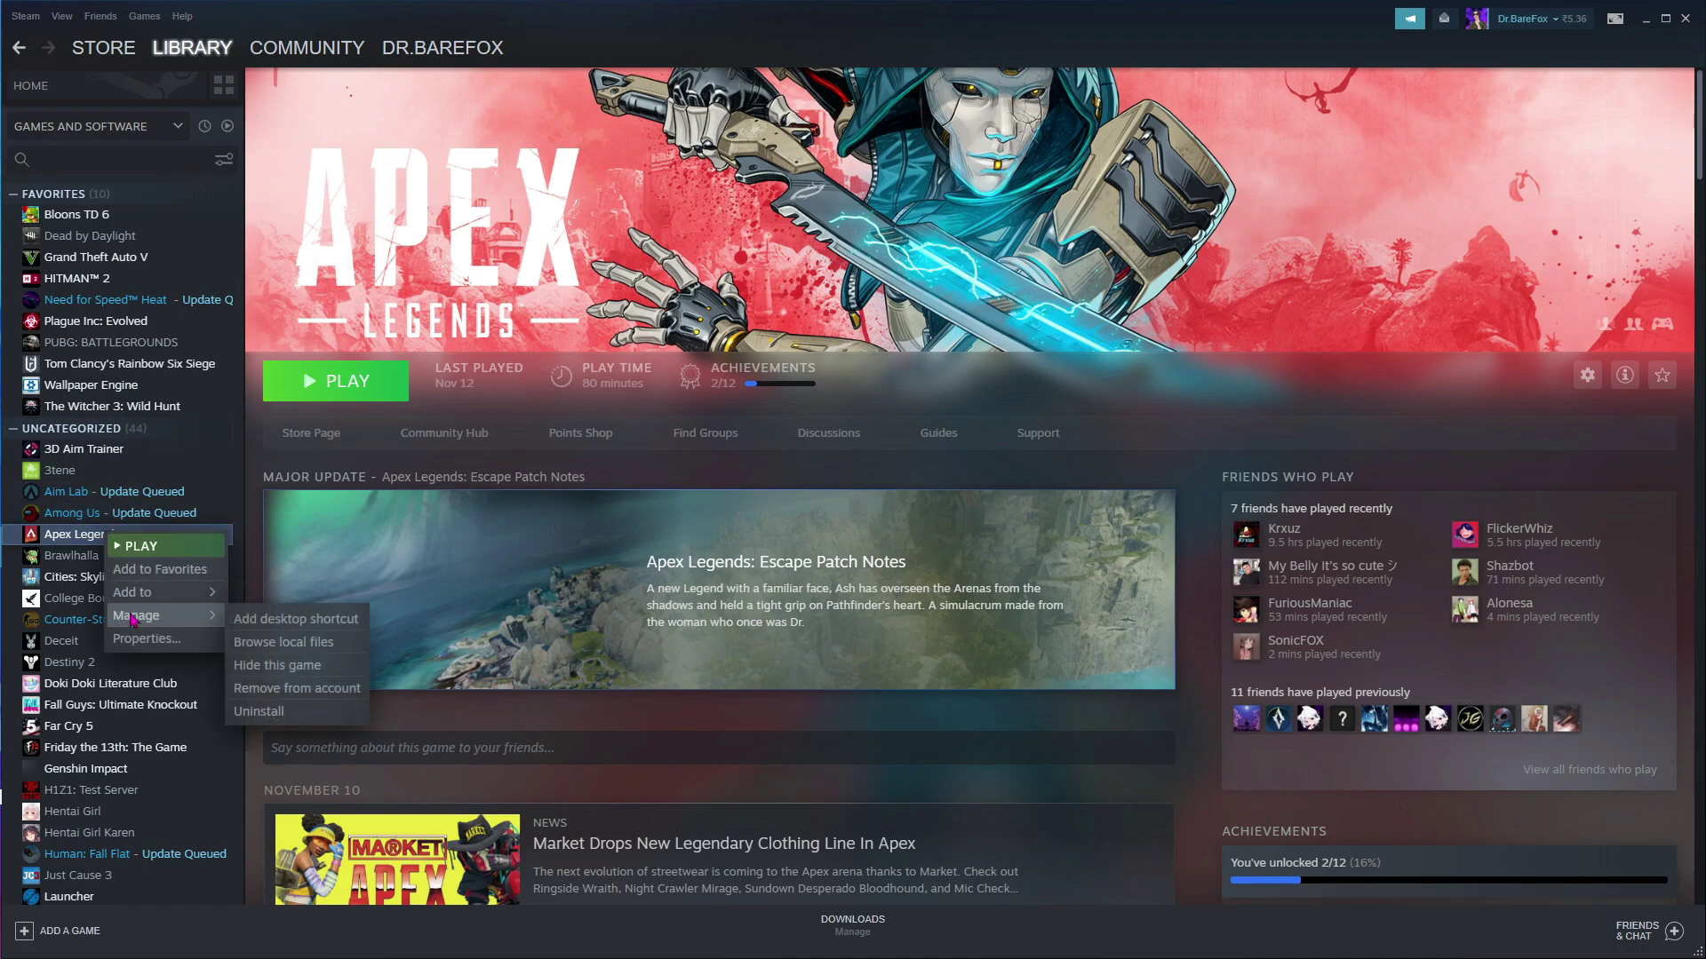
{"action": "left_click", "coordinate": [578, 568]}
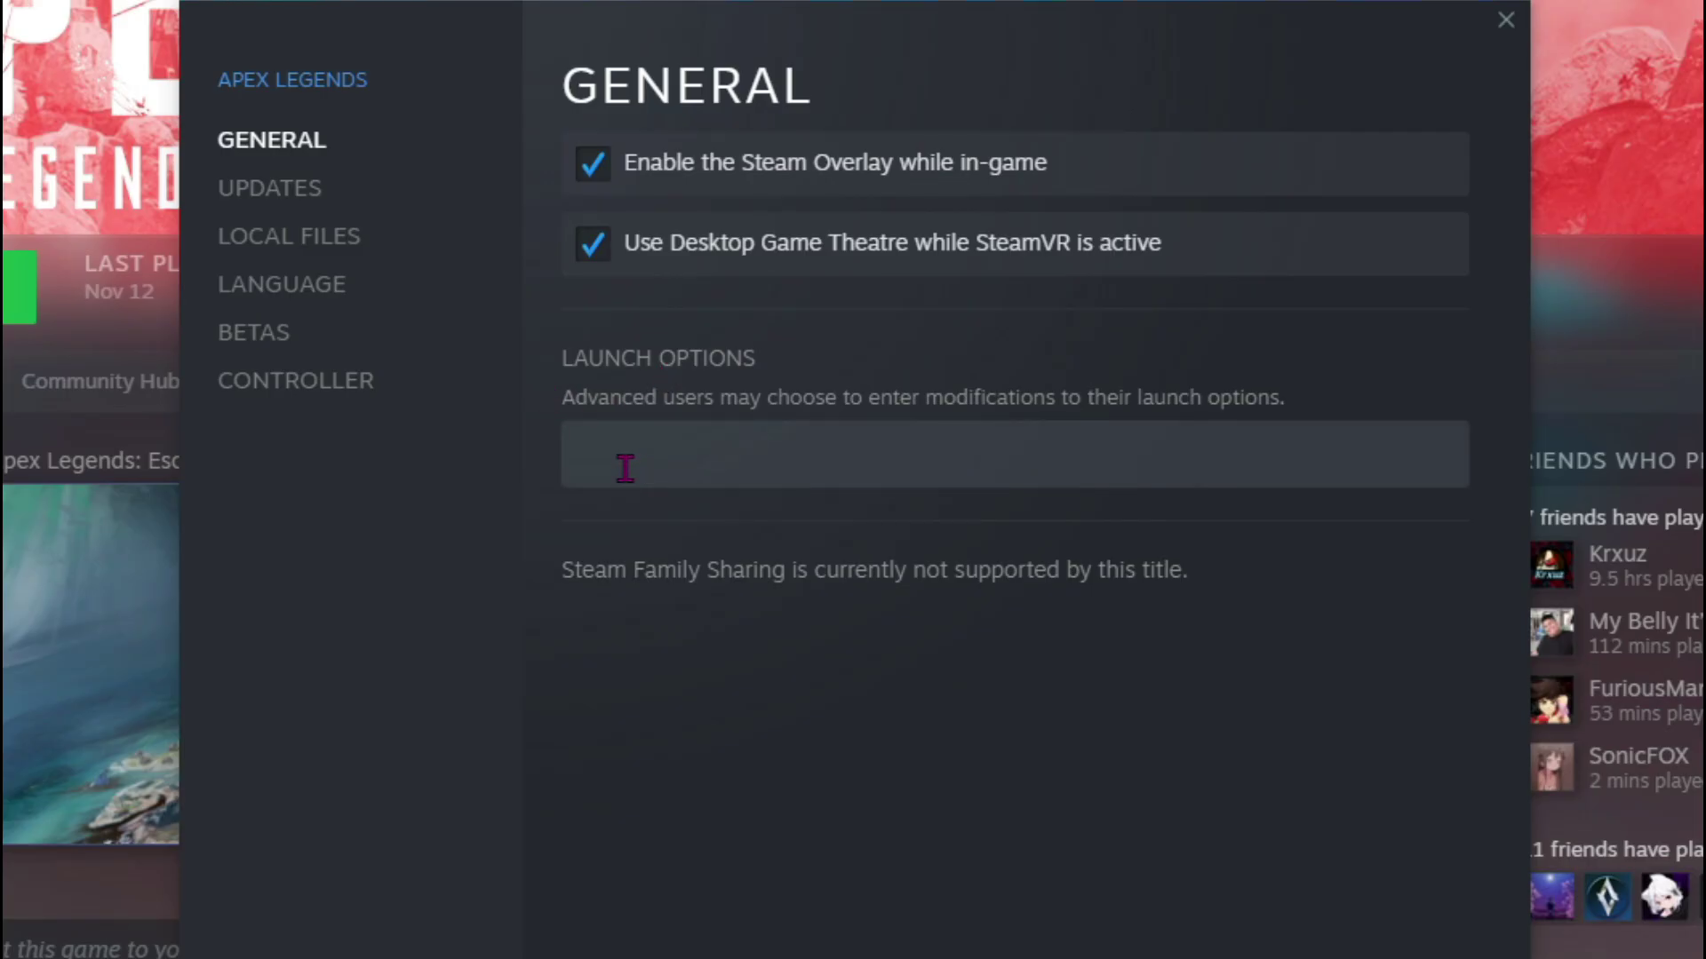
{"action": "left_click", "coordinate": [625, 468]}
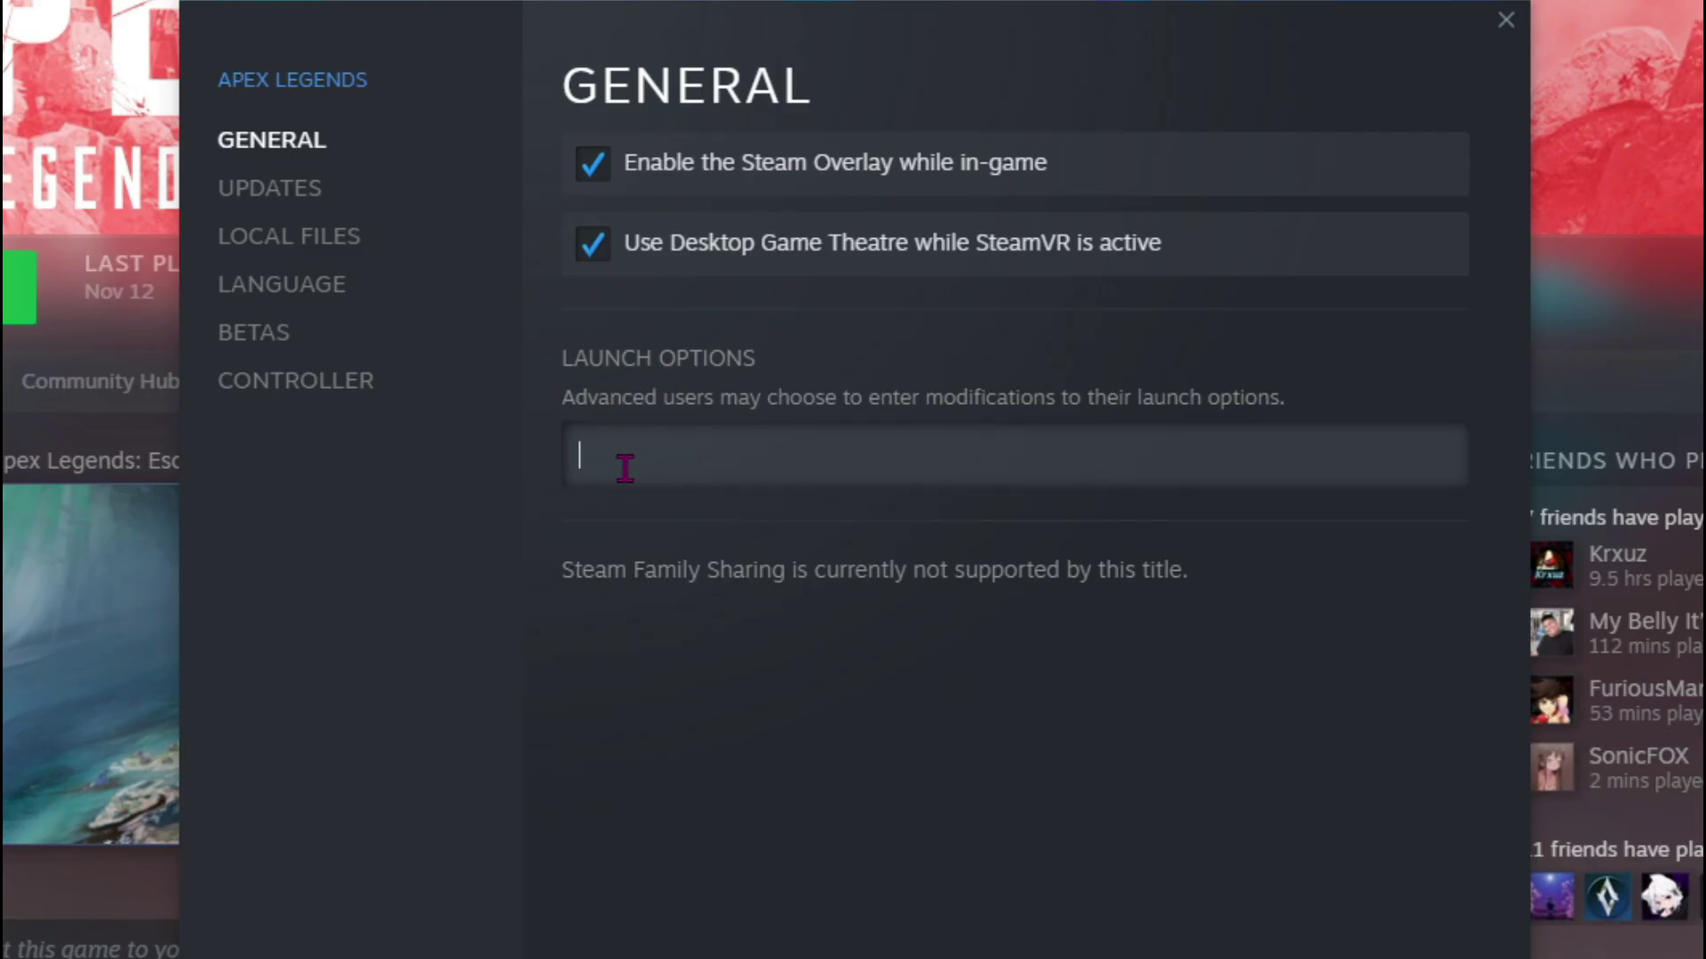
{"action": "key", "text": "ctrl+v"}
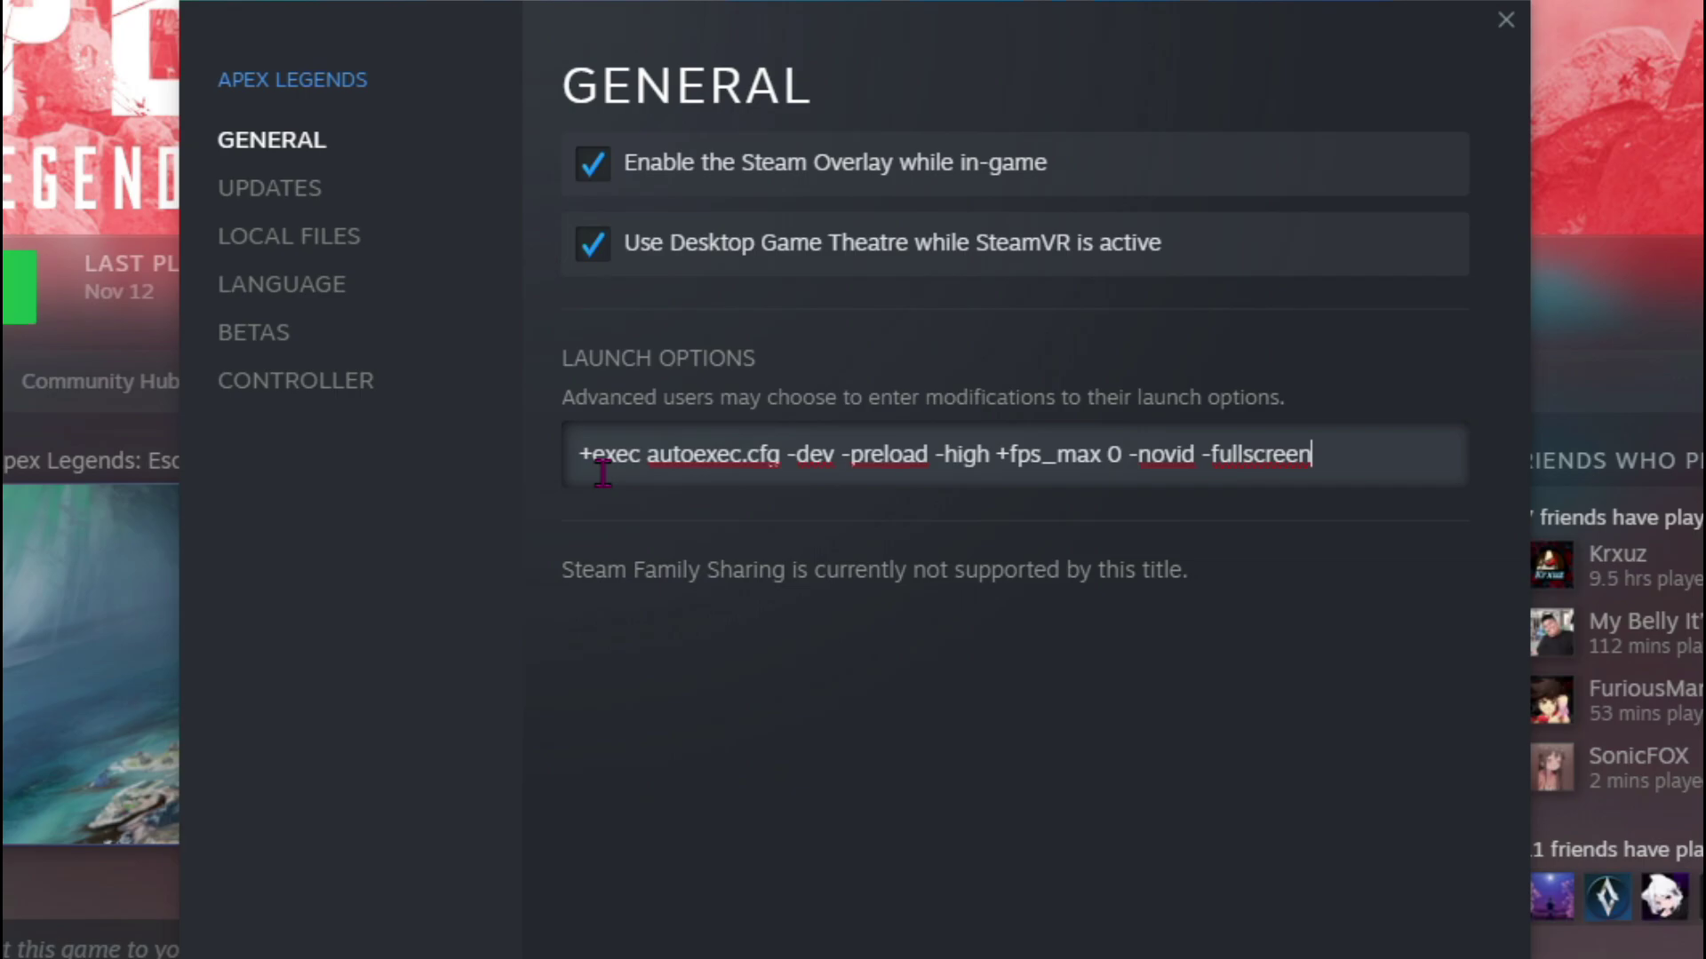
{"action": "key", "text": "Escape"}
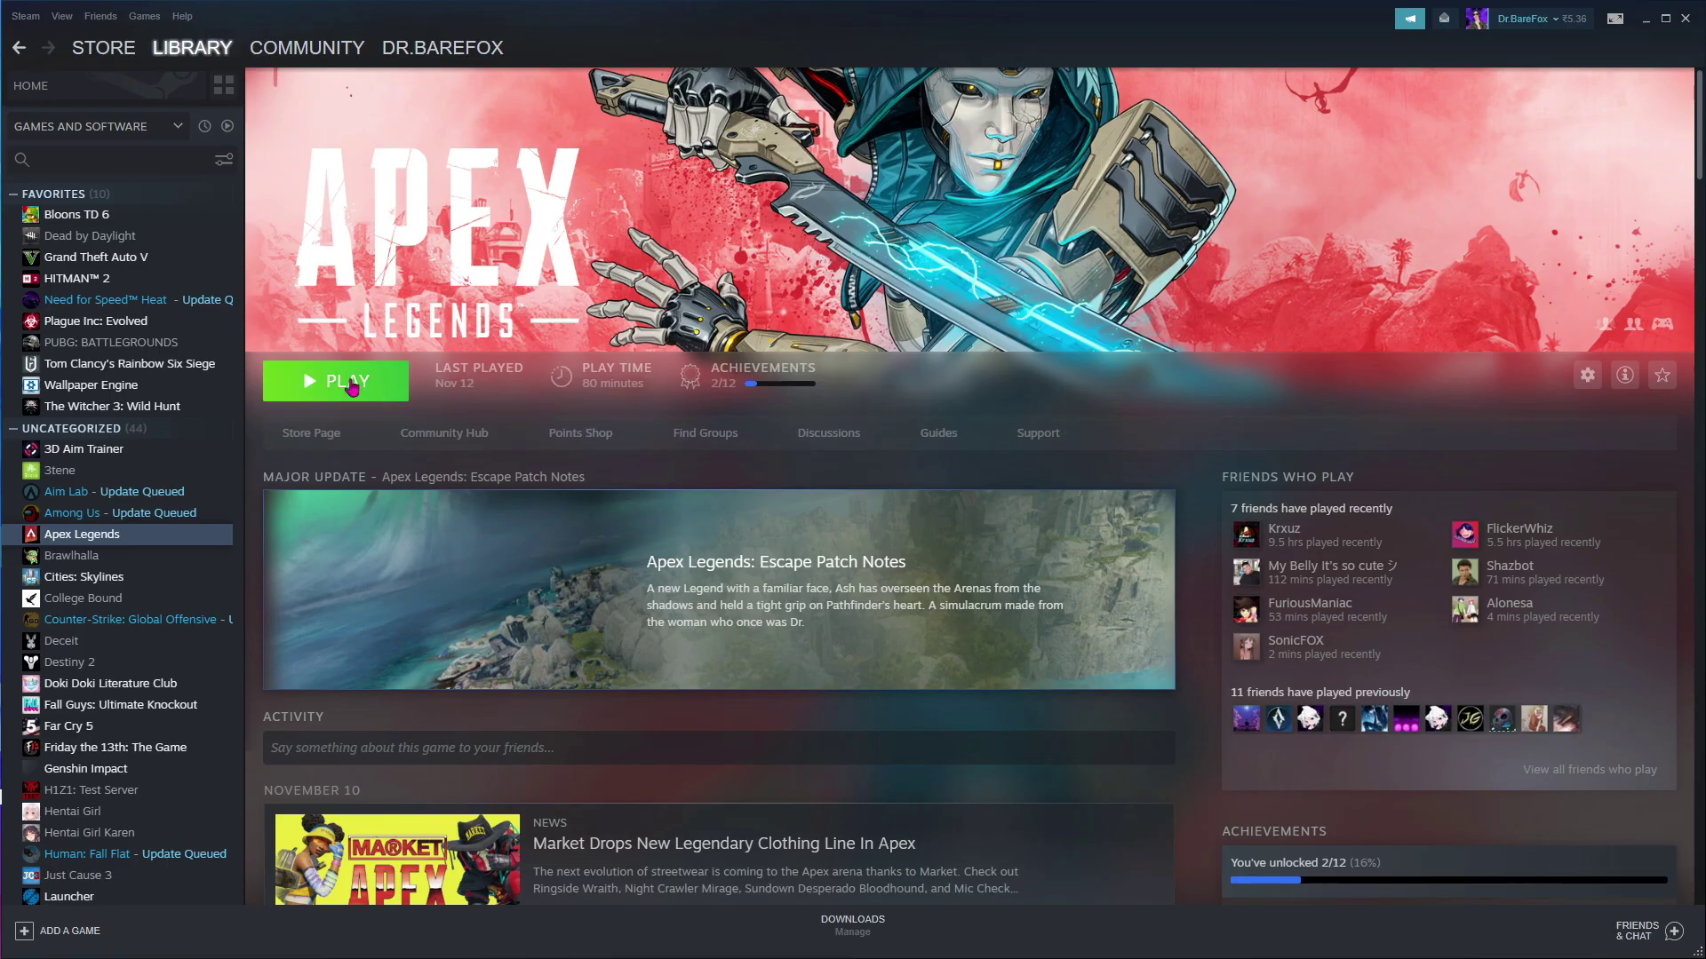
{"action": "left_click", "coordinate": [350, 382]}
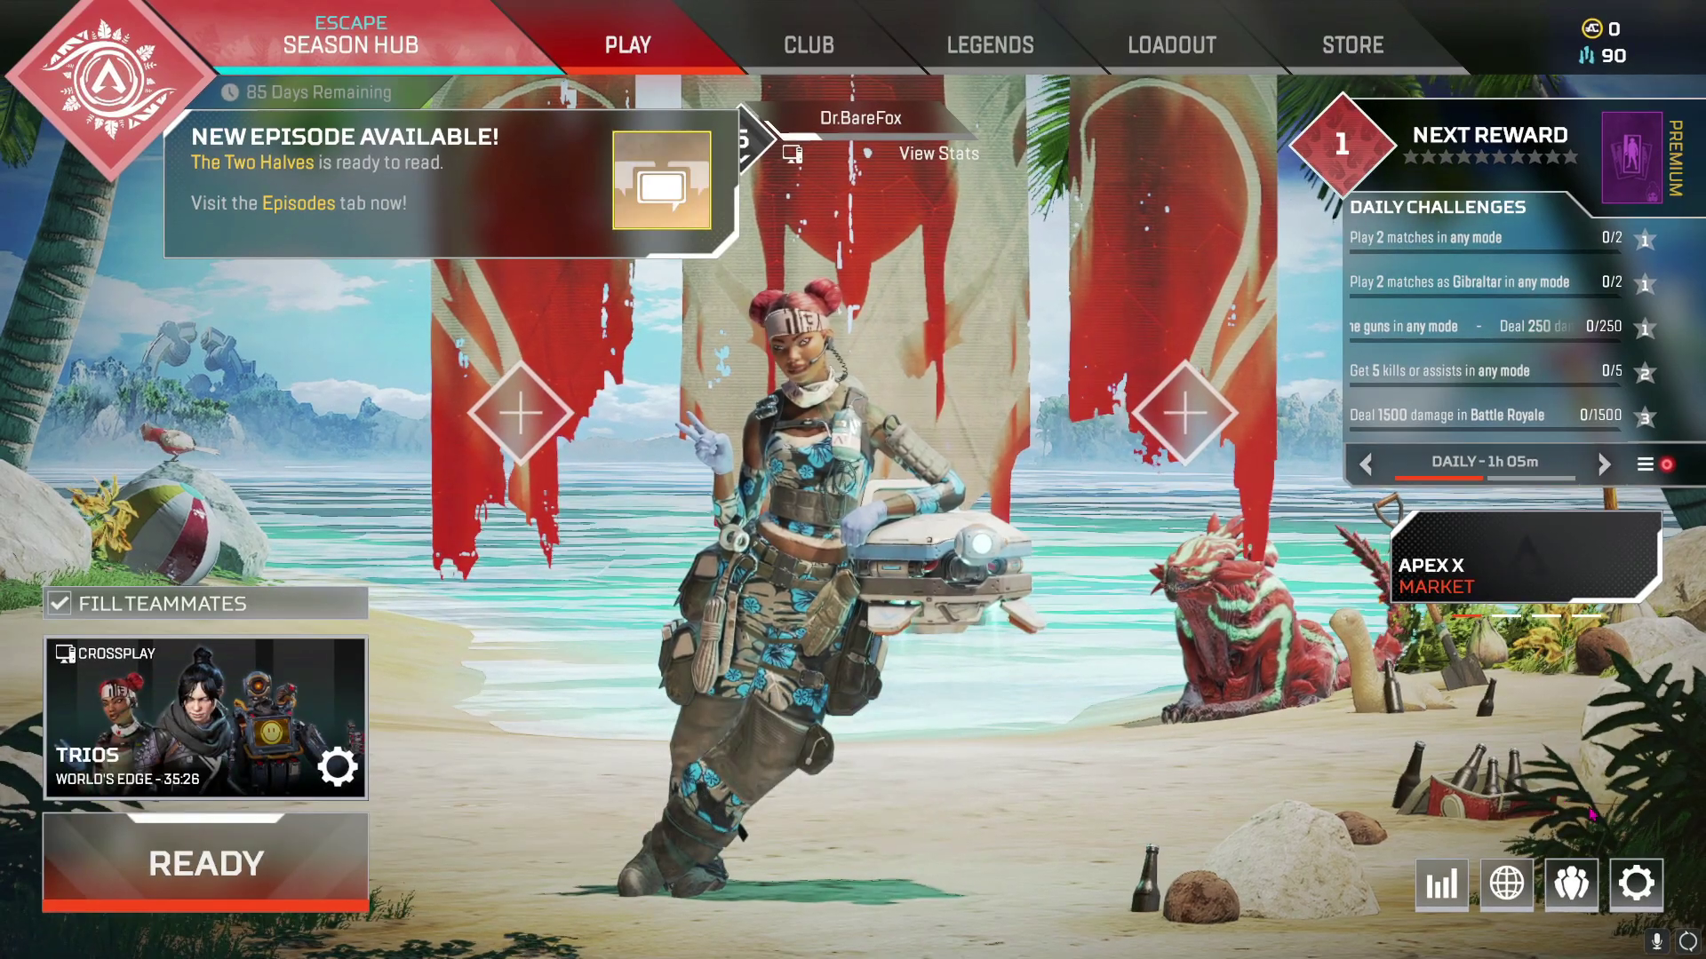
Open the Video tab of Apex Legends' settings from the lobby
{"action": "key", "text": "Escape"}
{"action": "left_click", "coordinate": [853, 491]}
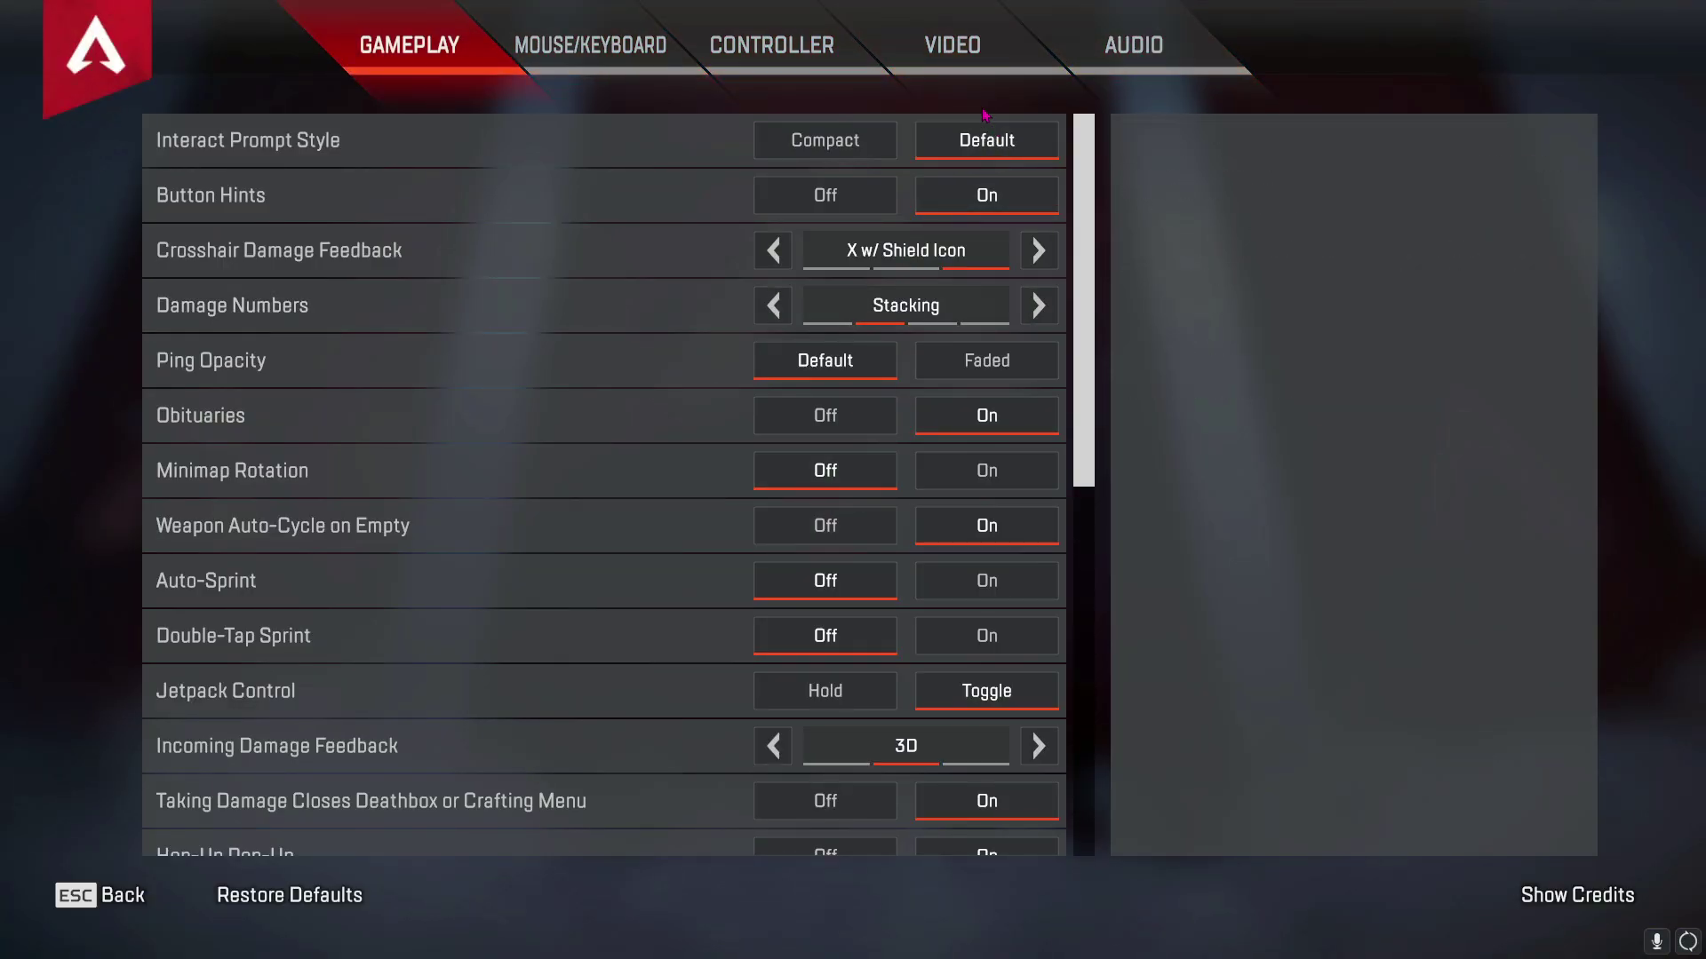
{"action": "left_click", "coordinate": [964, 49]}
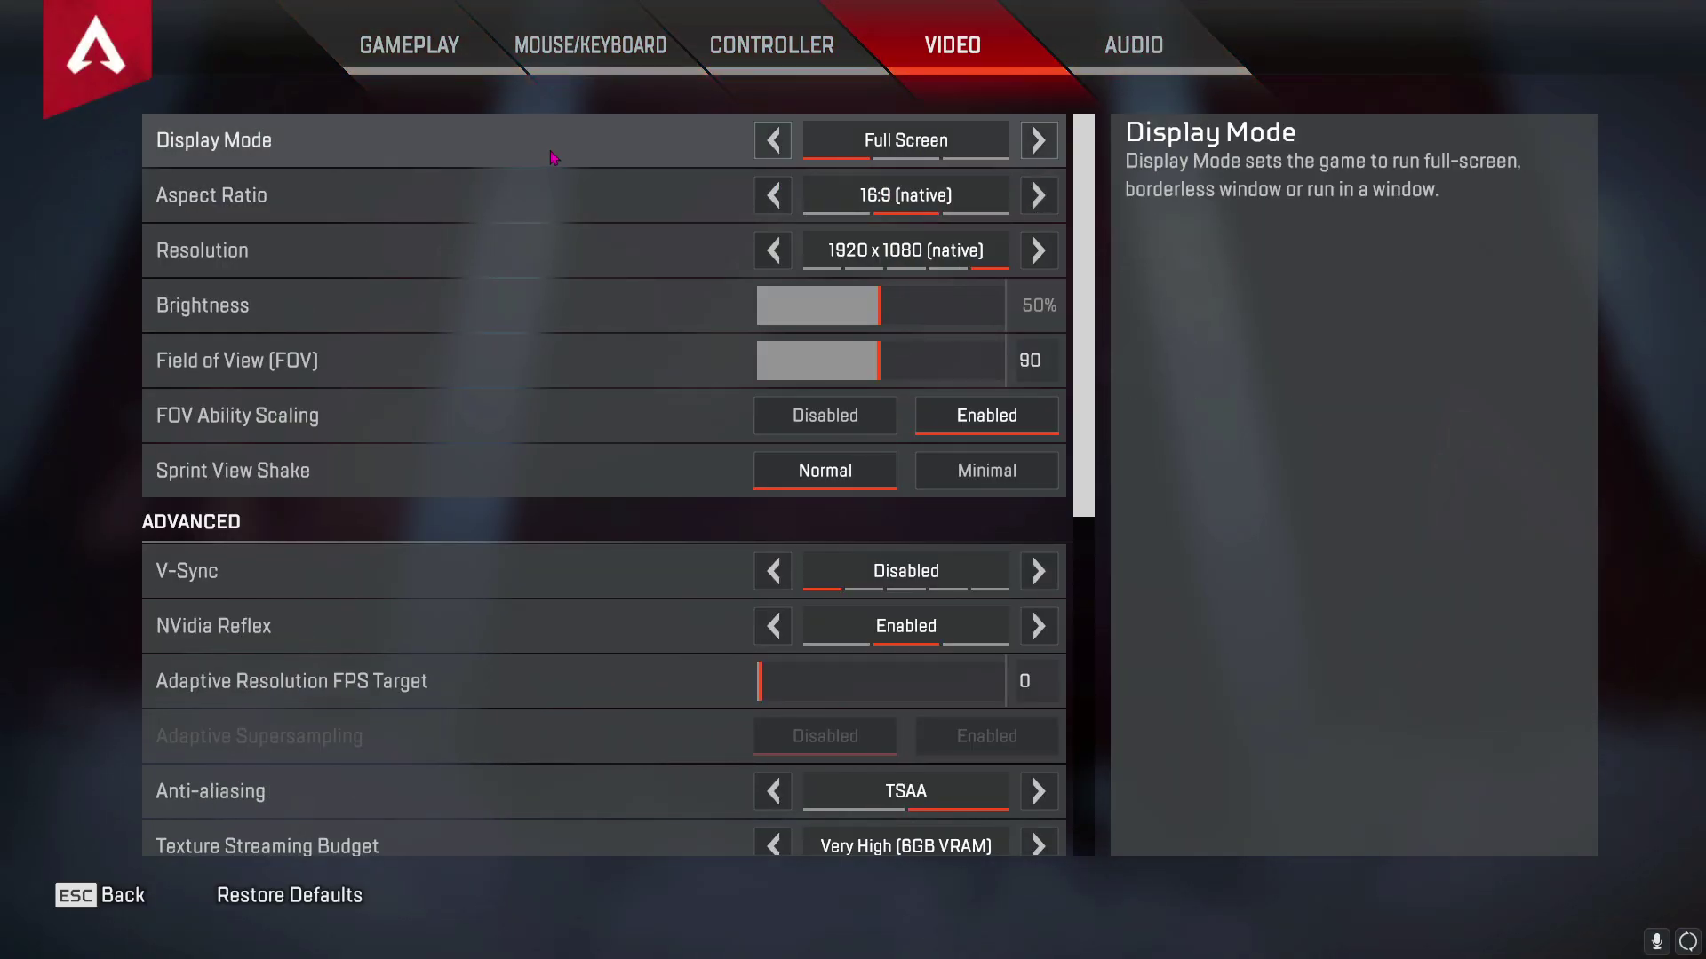
Return Display Mode to Full Screen and lower Resolution to 1280 x 720
{"action": "left_click", "coordinate": [1035, 140]}
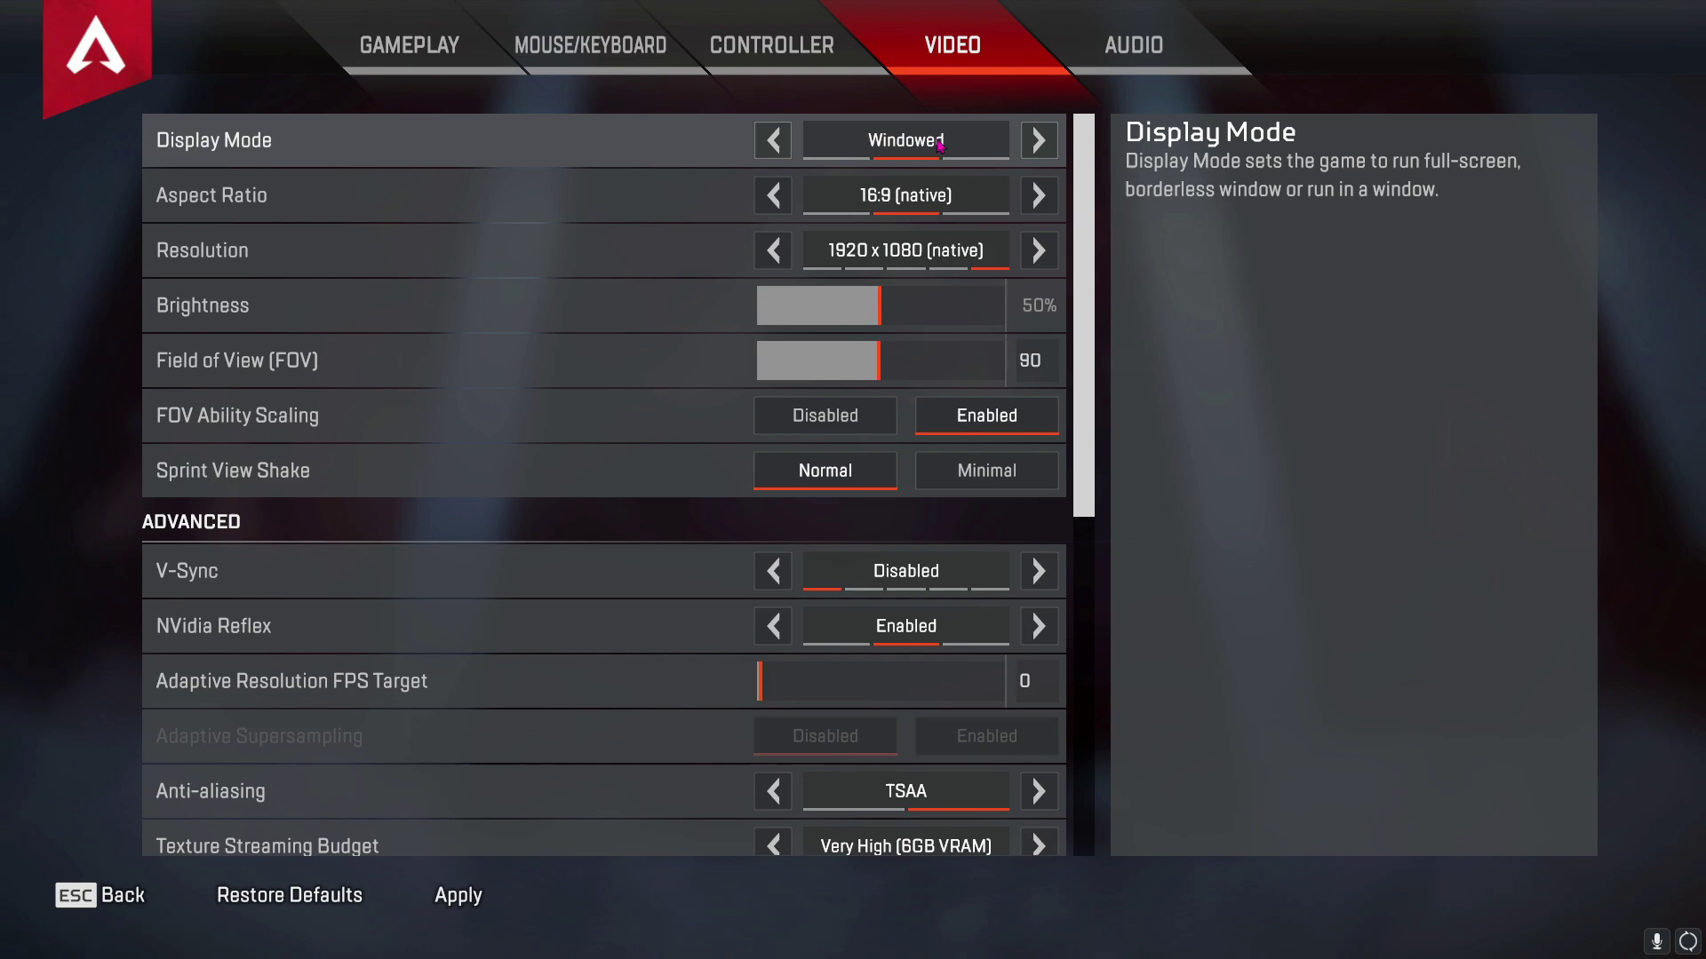
{"action": "left_click", "coordinate": [1036, 143]}
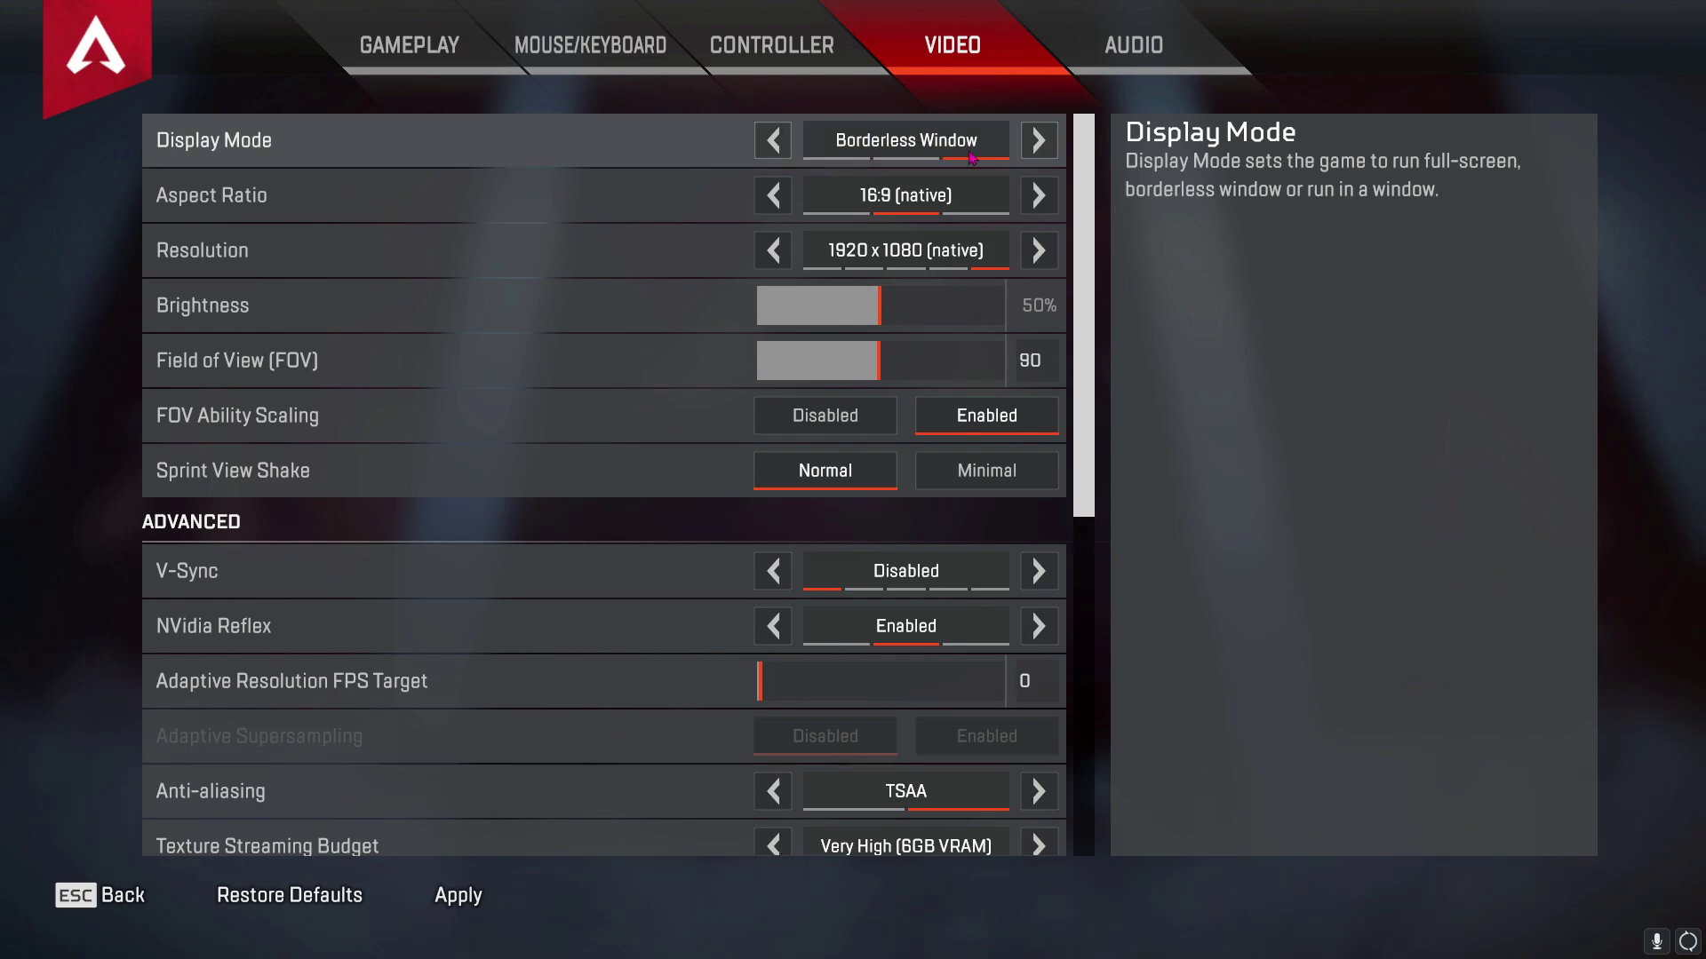
{"action": "left_click", "coordinate": [759, 148]}
{"action": "left_click", "coordinate": [763, 145]}
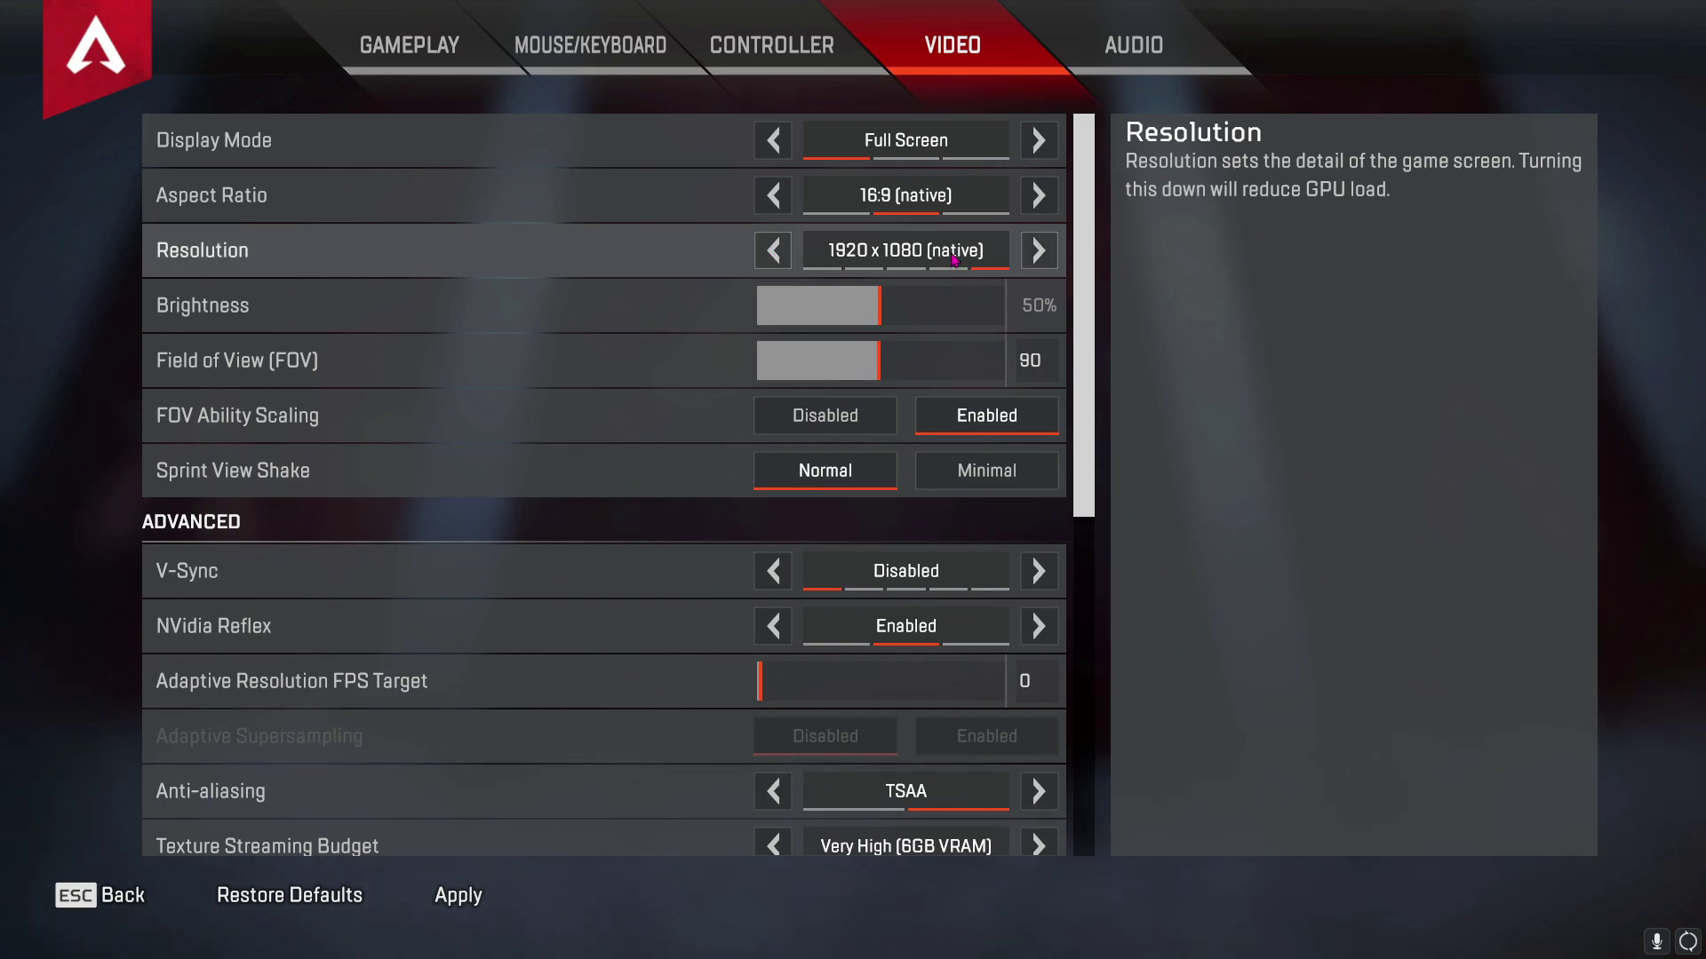
{"action": "left_click", "coordinate": [782, 247]}
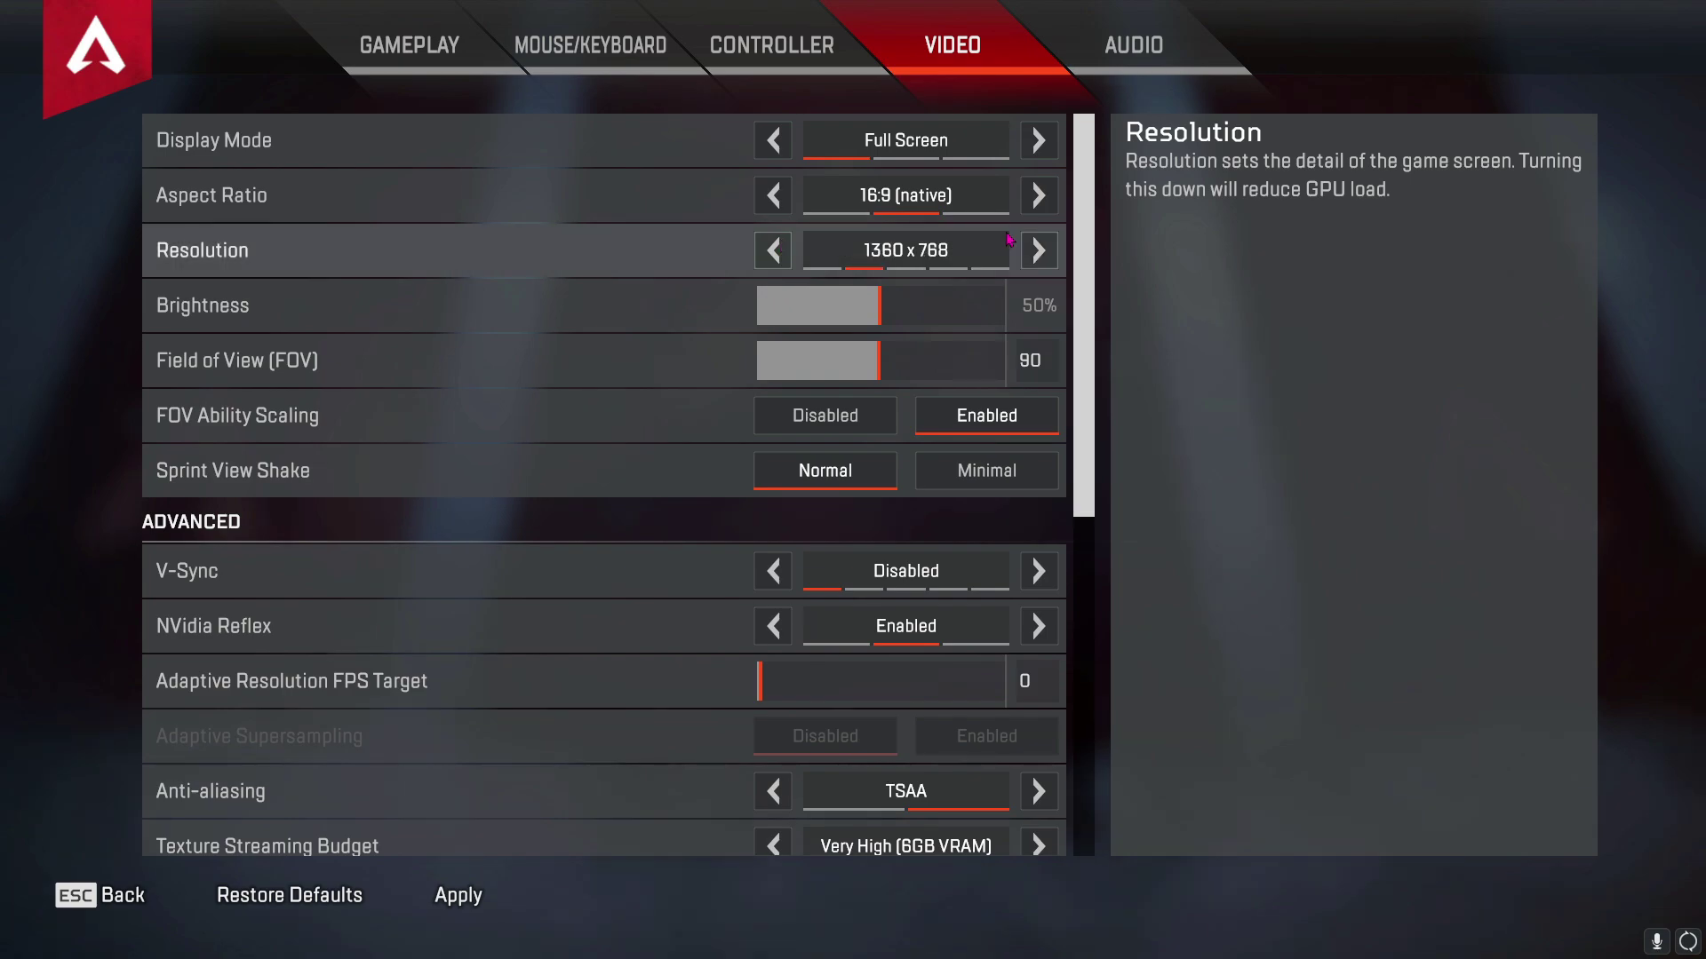
{"action": "key", "text": "Left"}
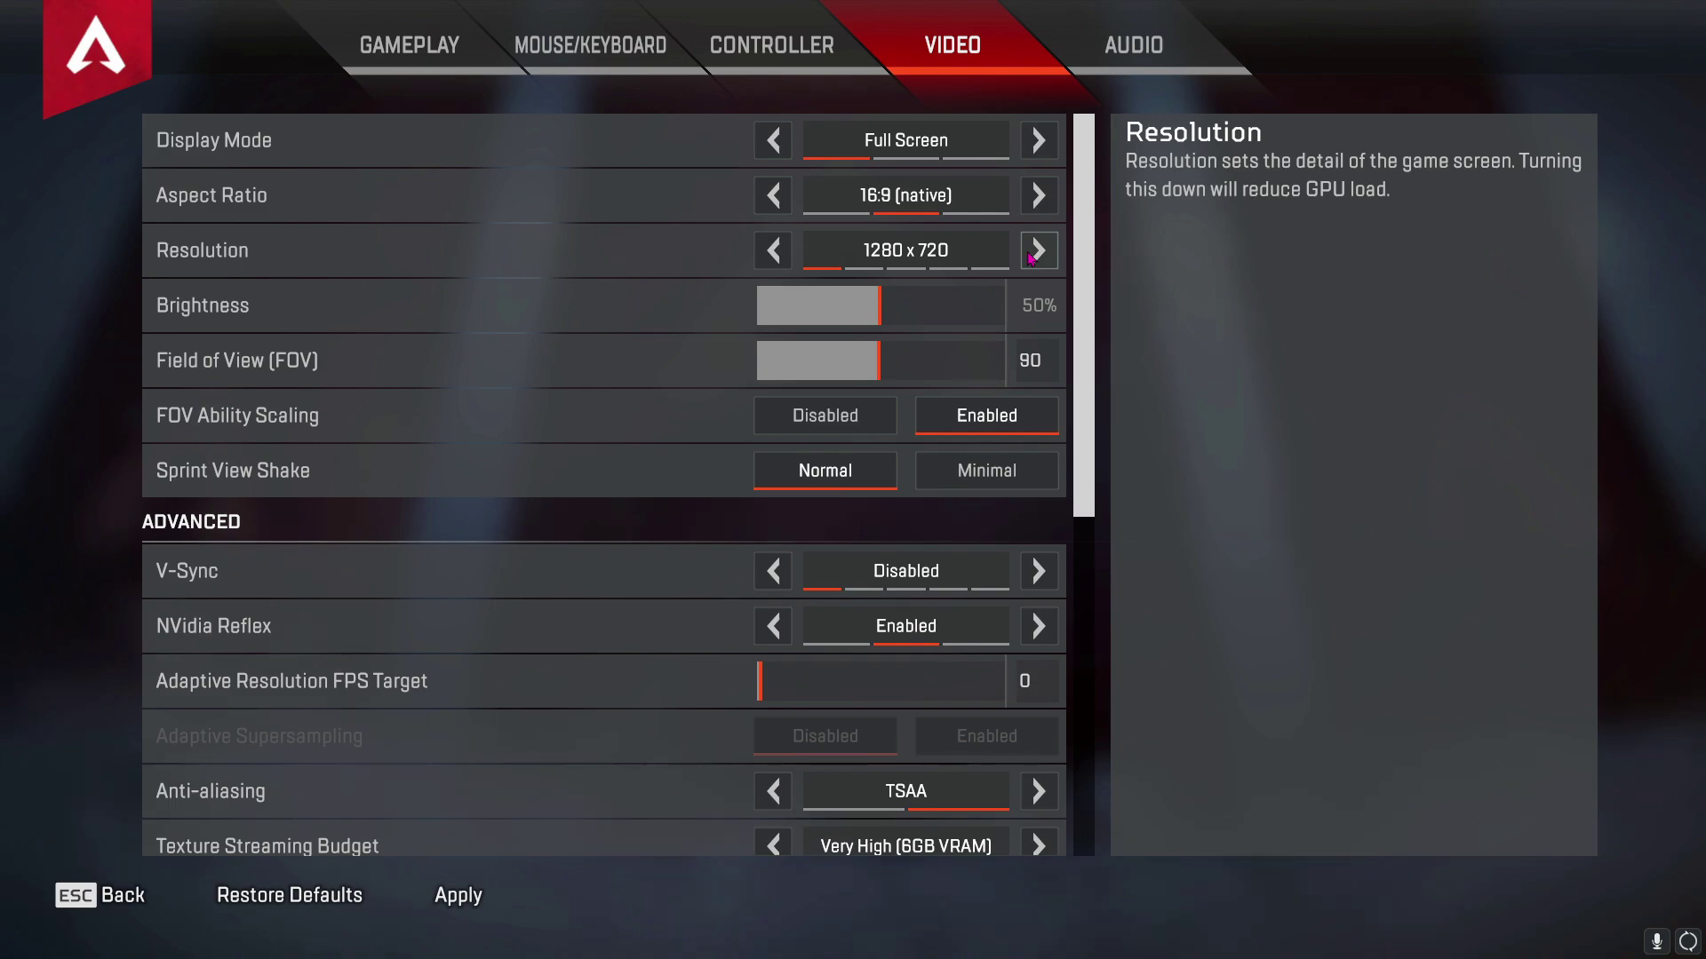
Set Reflex to Enabled + Boost, anti-aliasing None, texture budget Very Low, filtering Bilinear
{"action": "scroll", "coordinate": [742, 315], "scroll_direction": "down", "scroll_amount": 5}
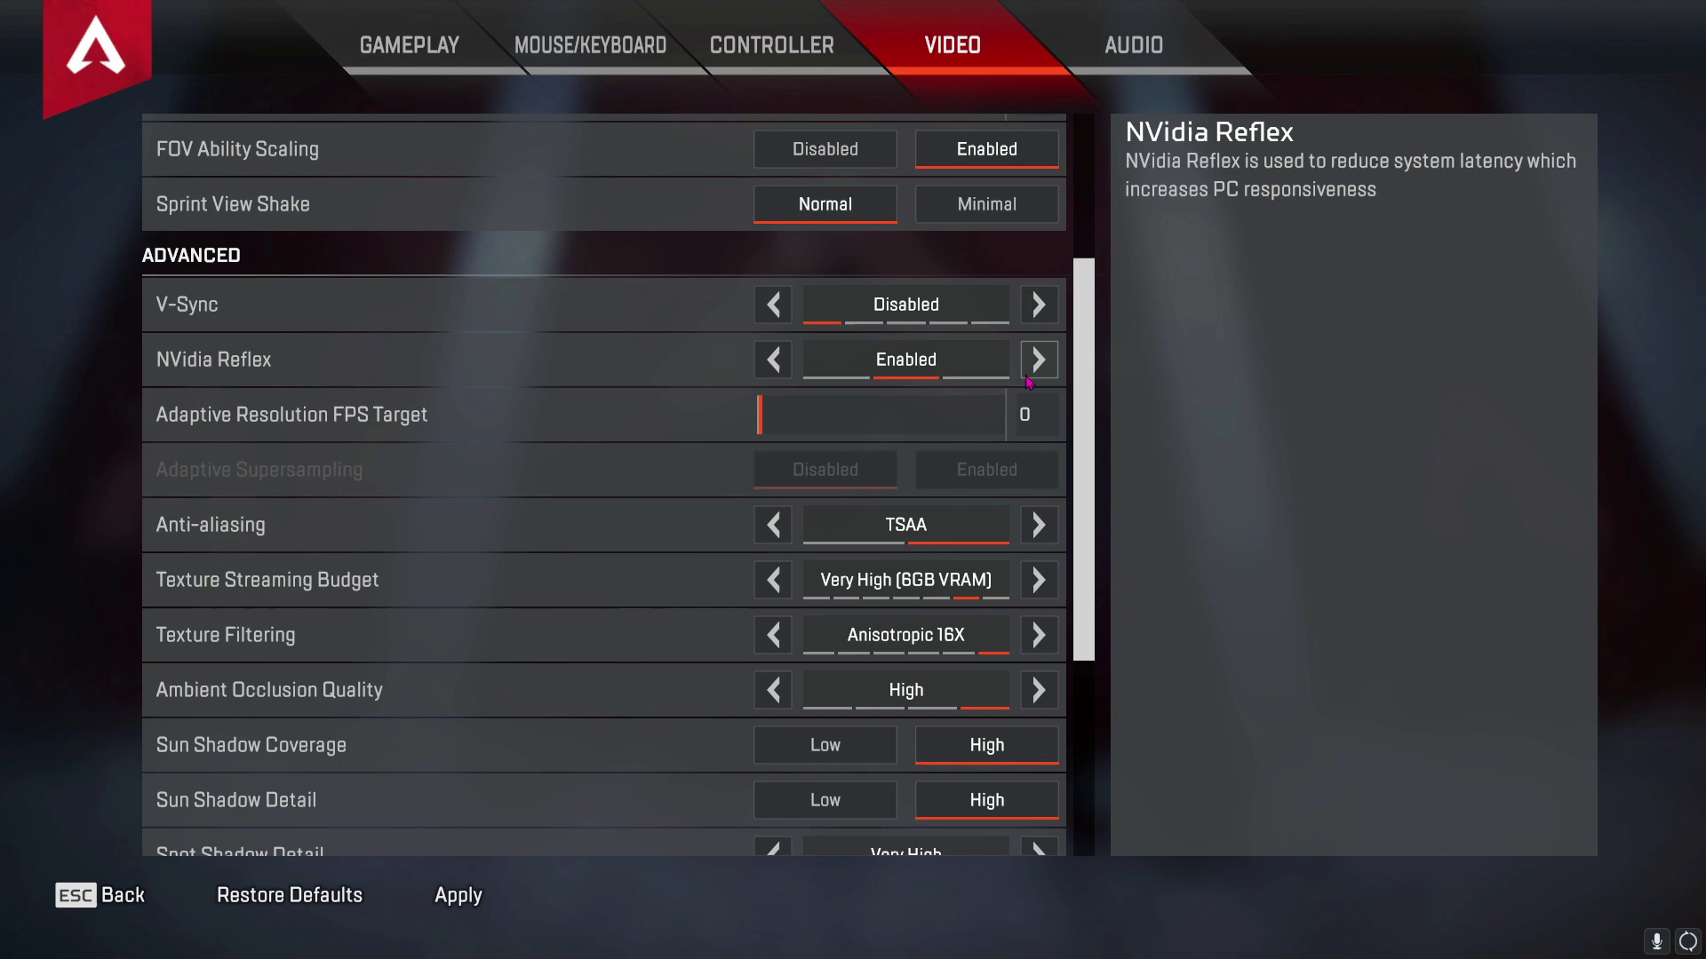
{"action": "left_click", "coordinate": [802, 369]}
{"action": "scroll", "coordinate": [802, 369], "scroll_direction": "down", "scroll_amount": 2}
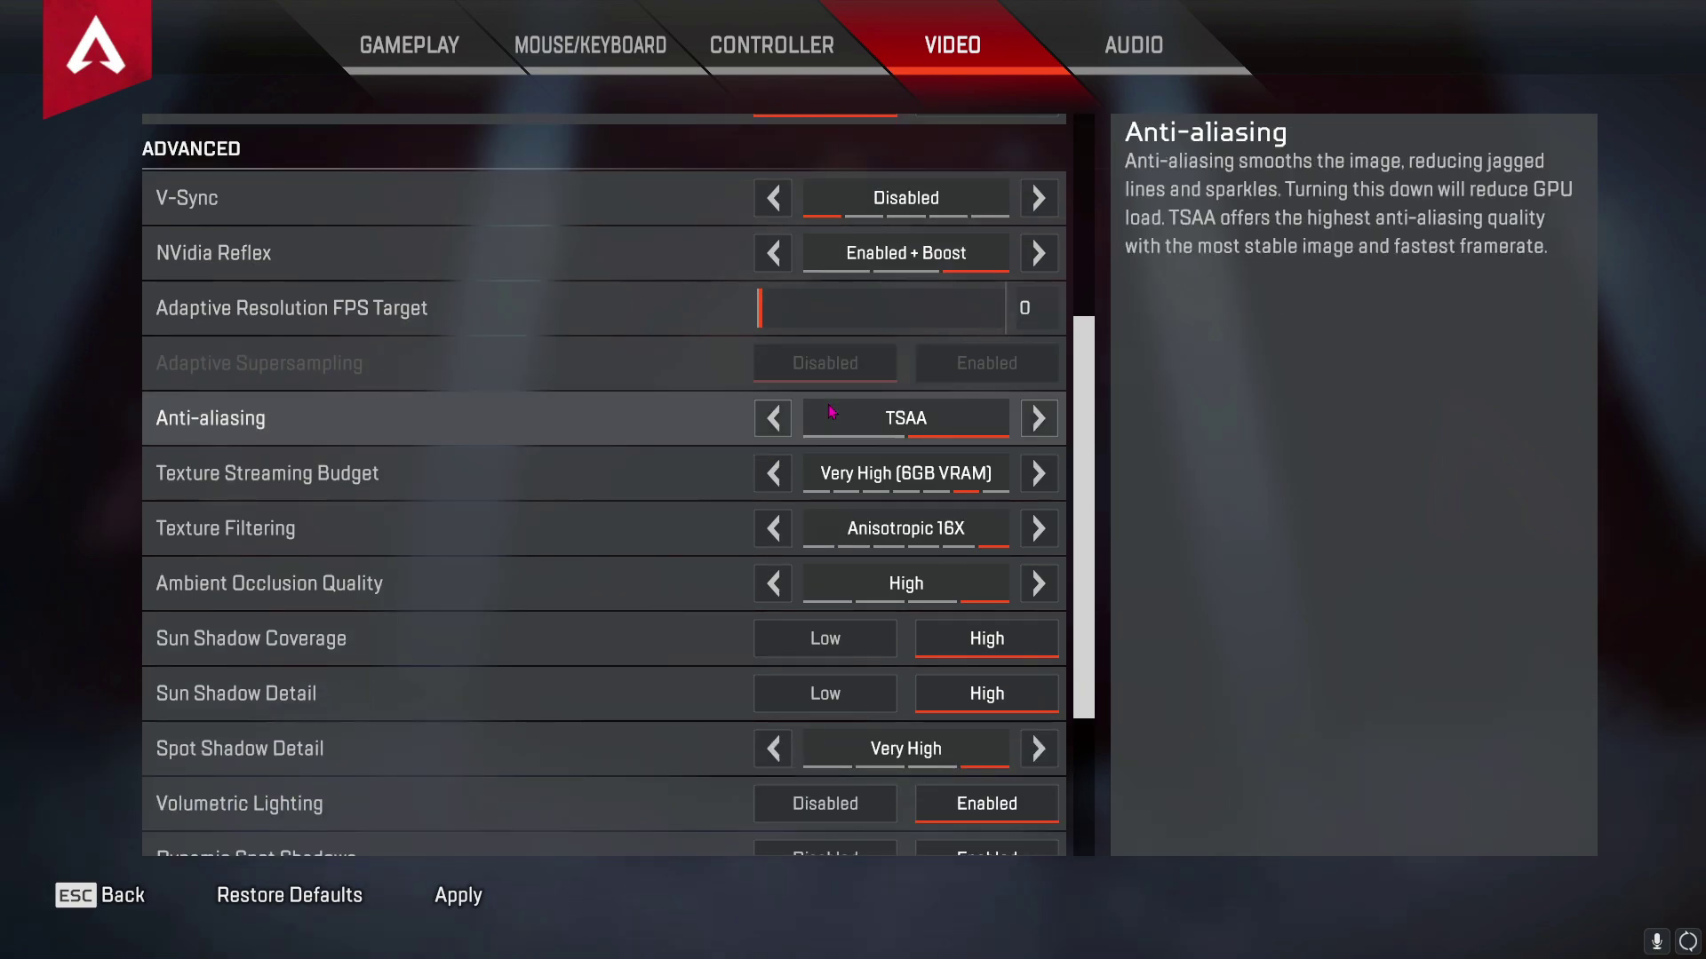
{"action": "left_click", "coordinate": [773, 418]}
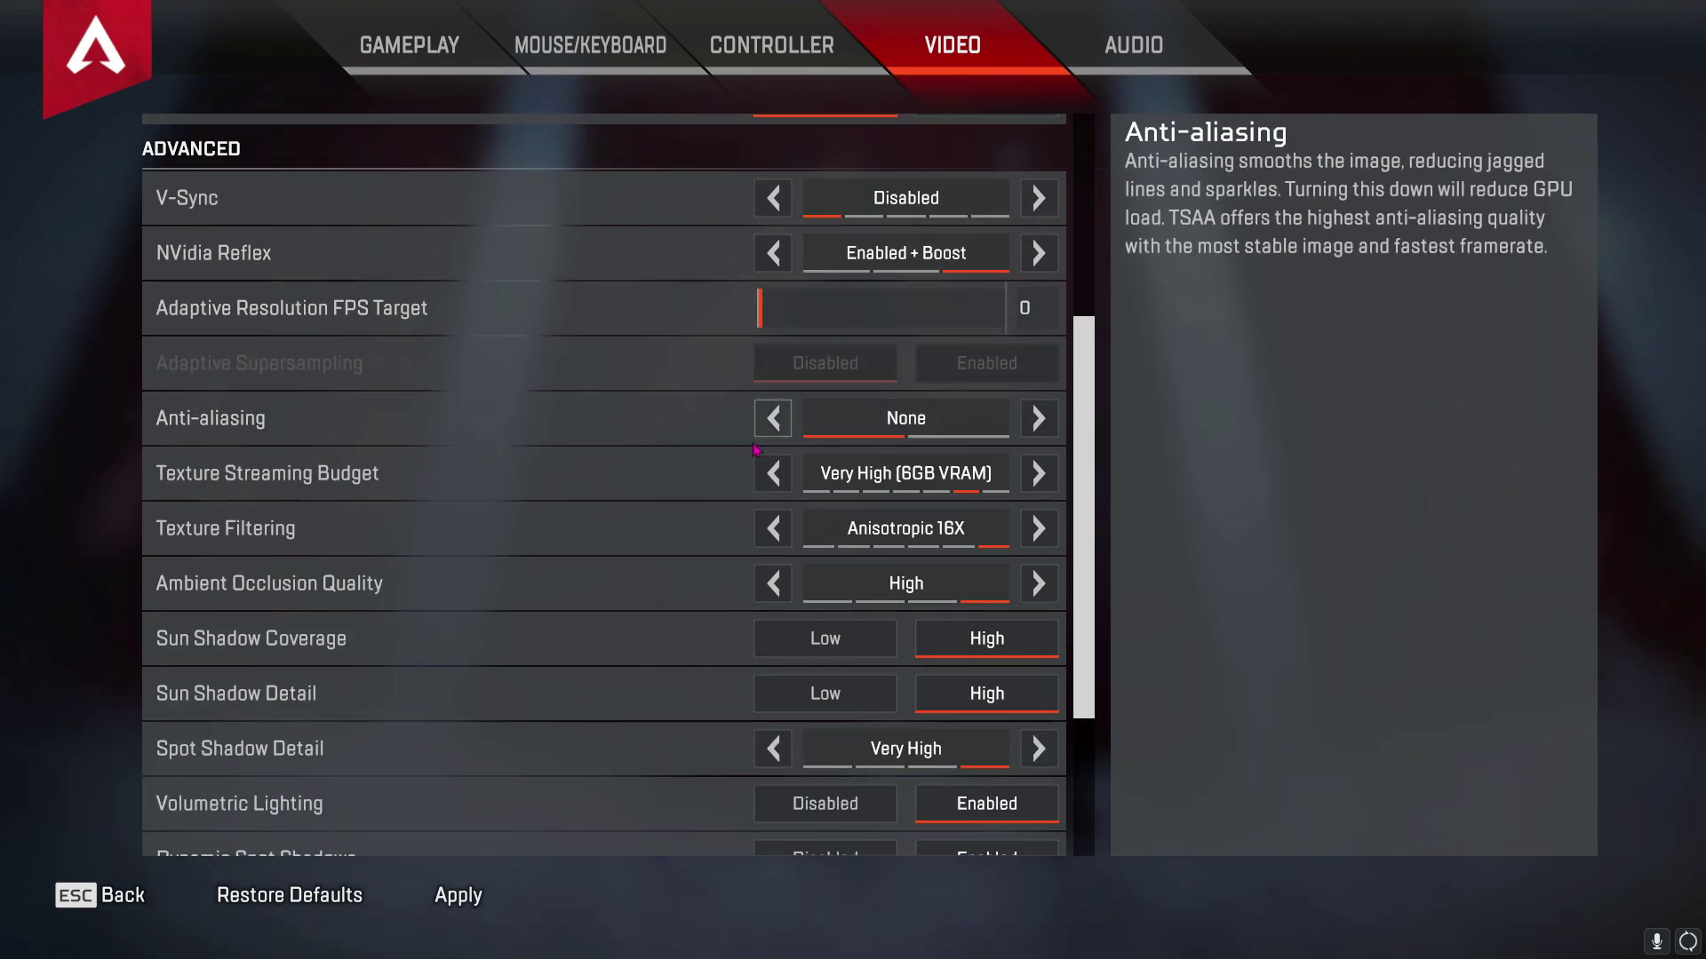
{"action": "left_click", "coordinate": [787, 476]}
{"action": "left_click", "coordinate": [787, 476]}
{"action": "left_click", "coordinate": [787, 476]}
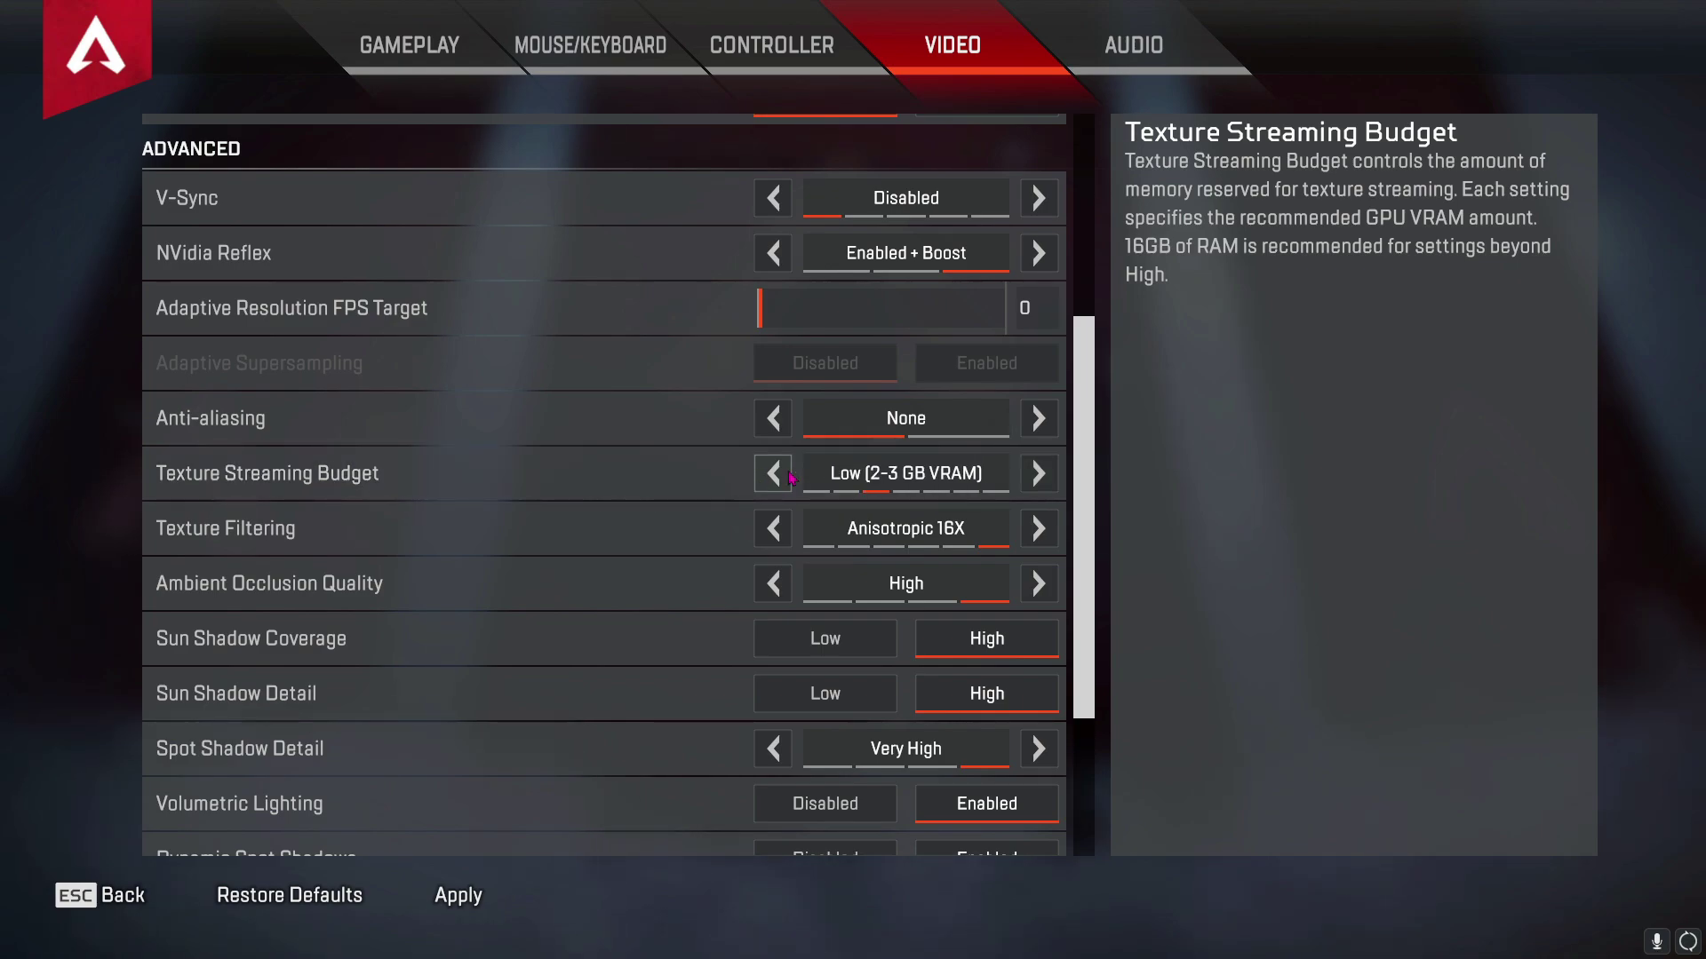
{"action": "left_click", "coordinate": [789, 478]}
{"action": "left_click", "coordinate": [789, 477]}
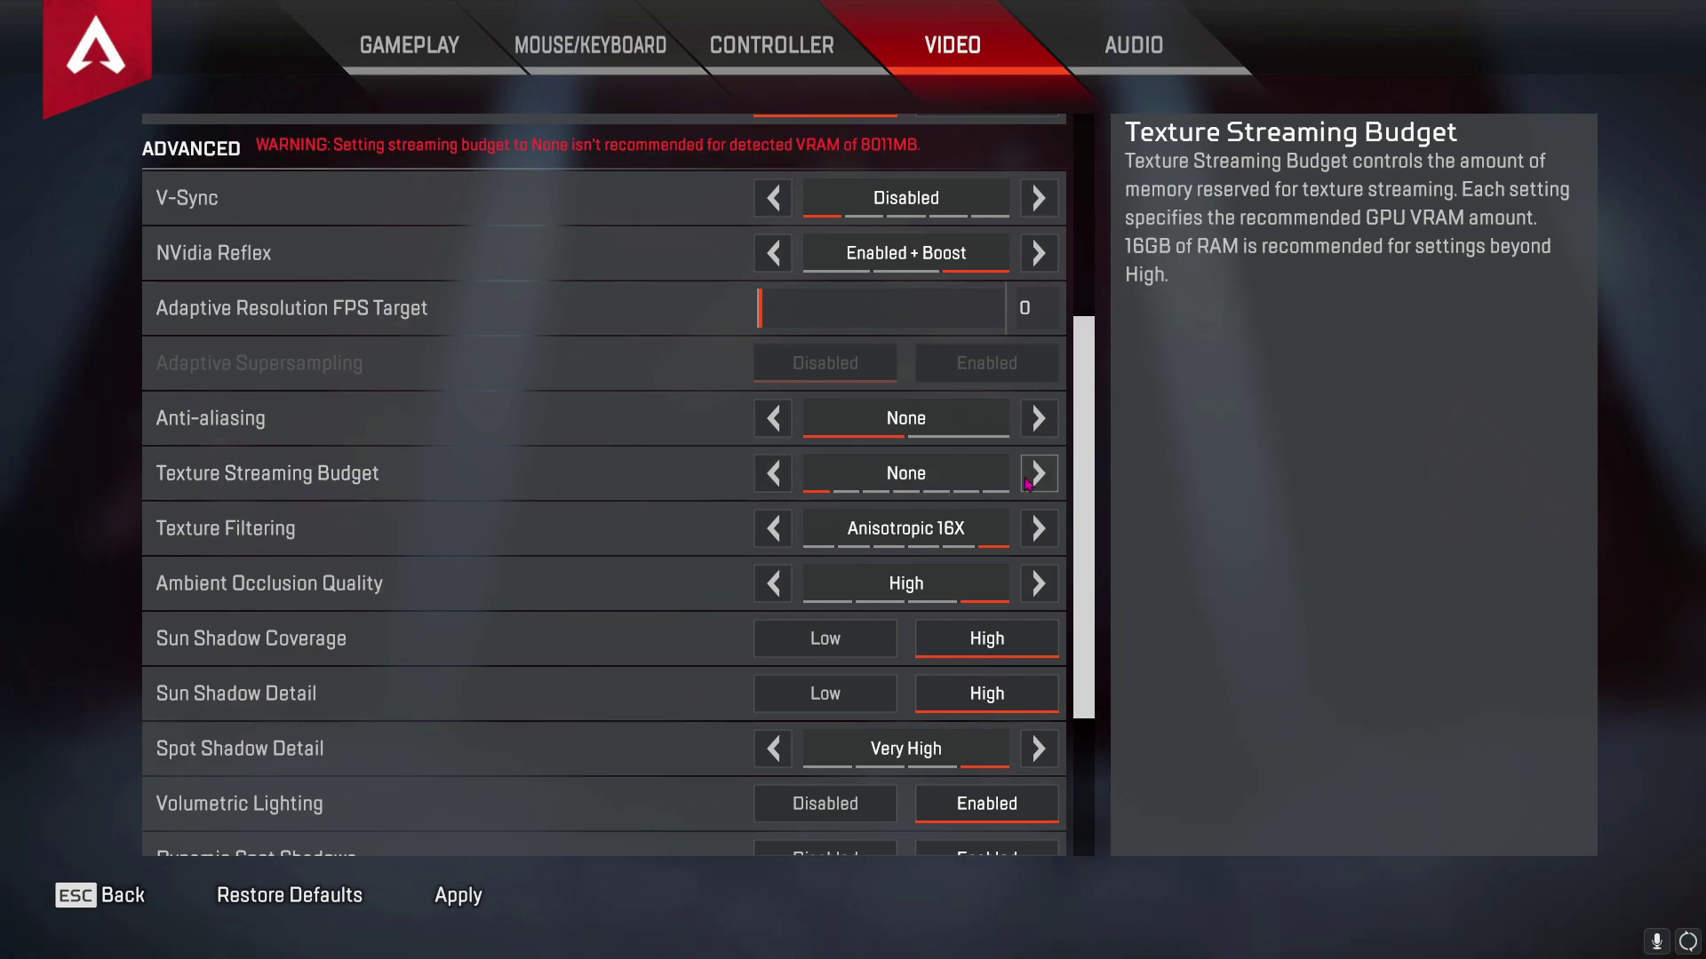
{"action": "left_click", "coordinate": [712, 478]}
{"action": "scroll", "coordinate": [712, 480], "scroll_direction": "down", "scroll_amount": 1}
{"action": "left_click", "coordinate": [263, 473]}
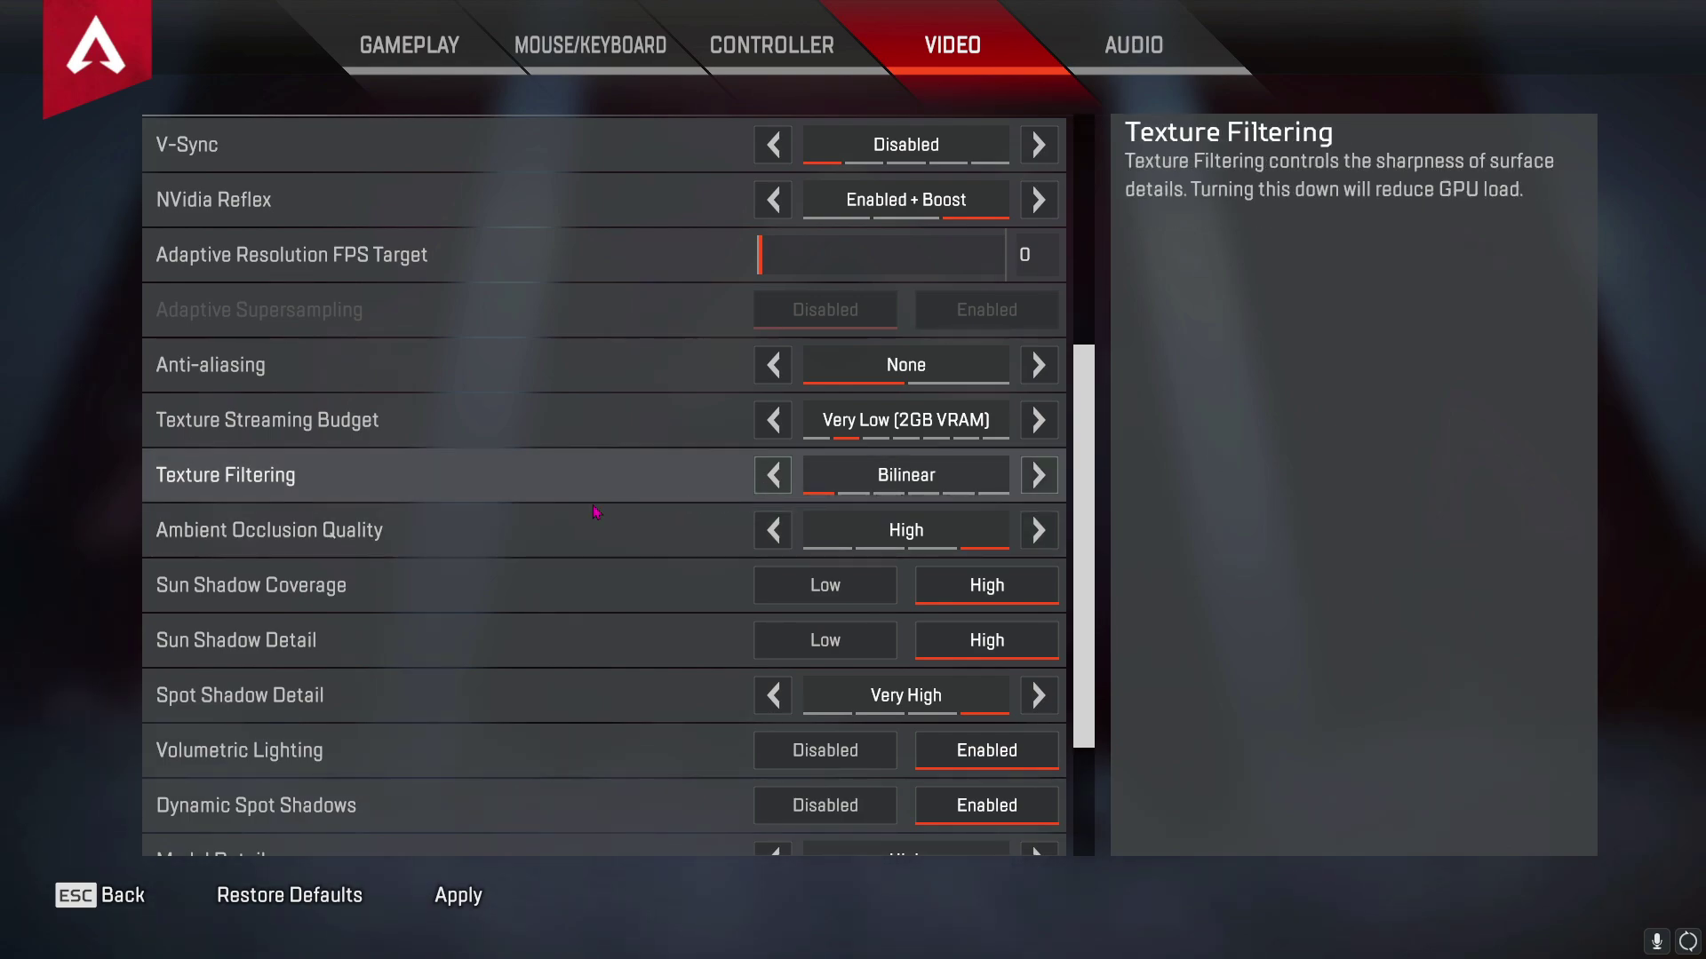
Disable ambient occlusion and set sun shadow coverage, sun shadow detail and spot shadow detail to Low
{"action": "left_click", "coordinate": [774, 532]}
{"action": "left_click", "coordinate": [774, 532]}
{"action": "left_click", "coordinate": [775, 533]}
{"action": "scroll", "coordinate": [776, 537], "scroll_direction": "down", "scroll_amount": 1}
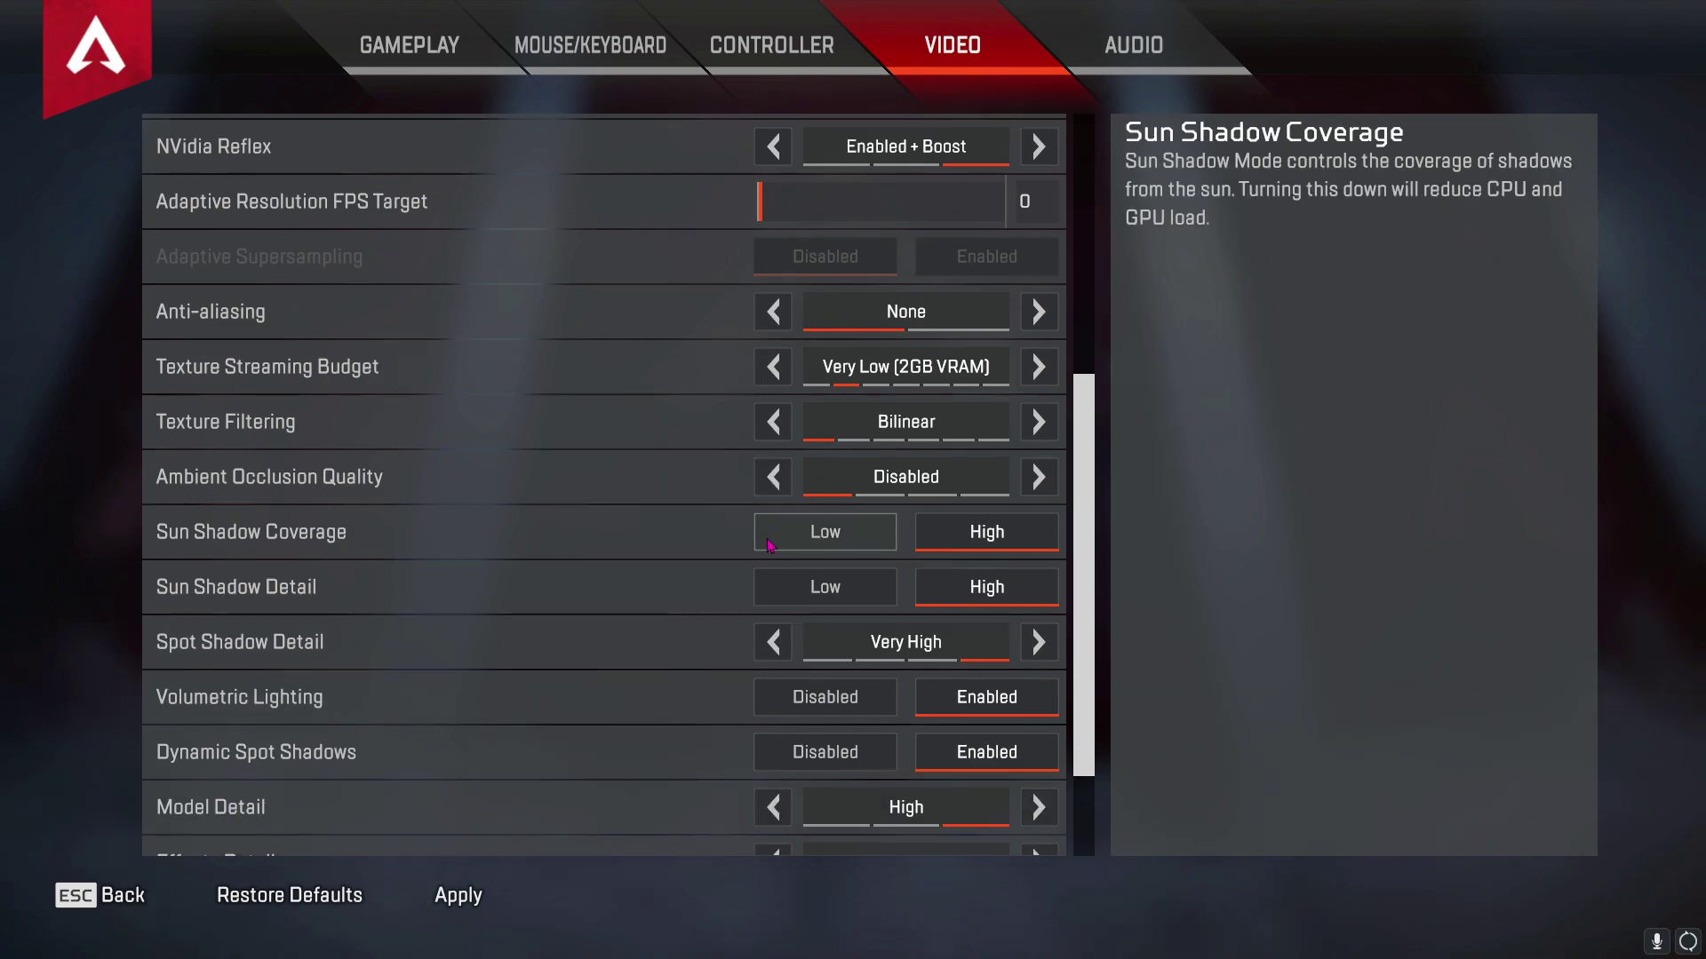
{"action": "scroll", "coordinate": [769, 544], "scroll_direction": "down", "scroll_amount": 1}
{"action": "left_click", "coordinate": [800, 482]}
{"action": "left_click", "coordinate": [799, 536]}
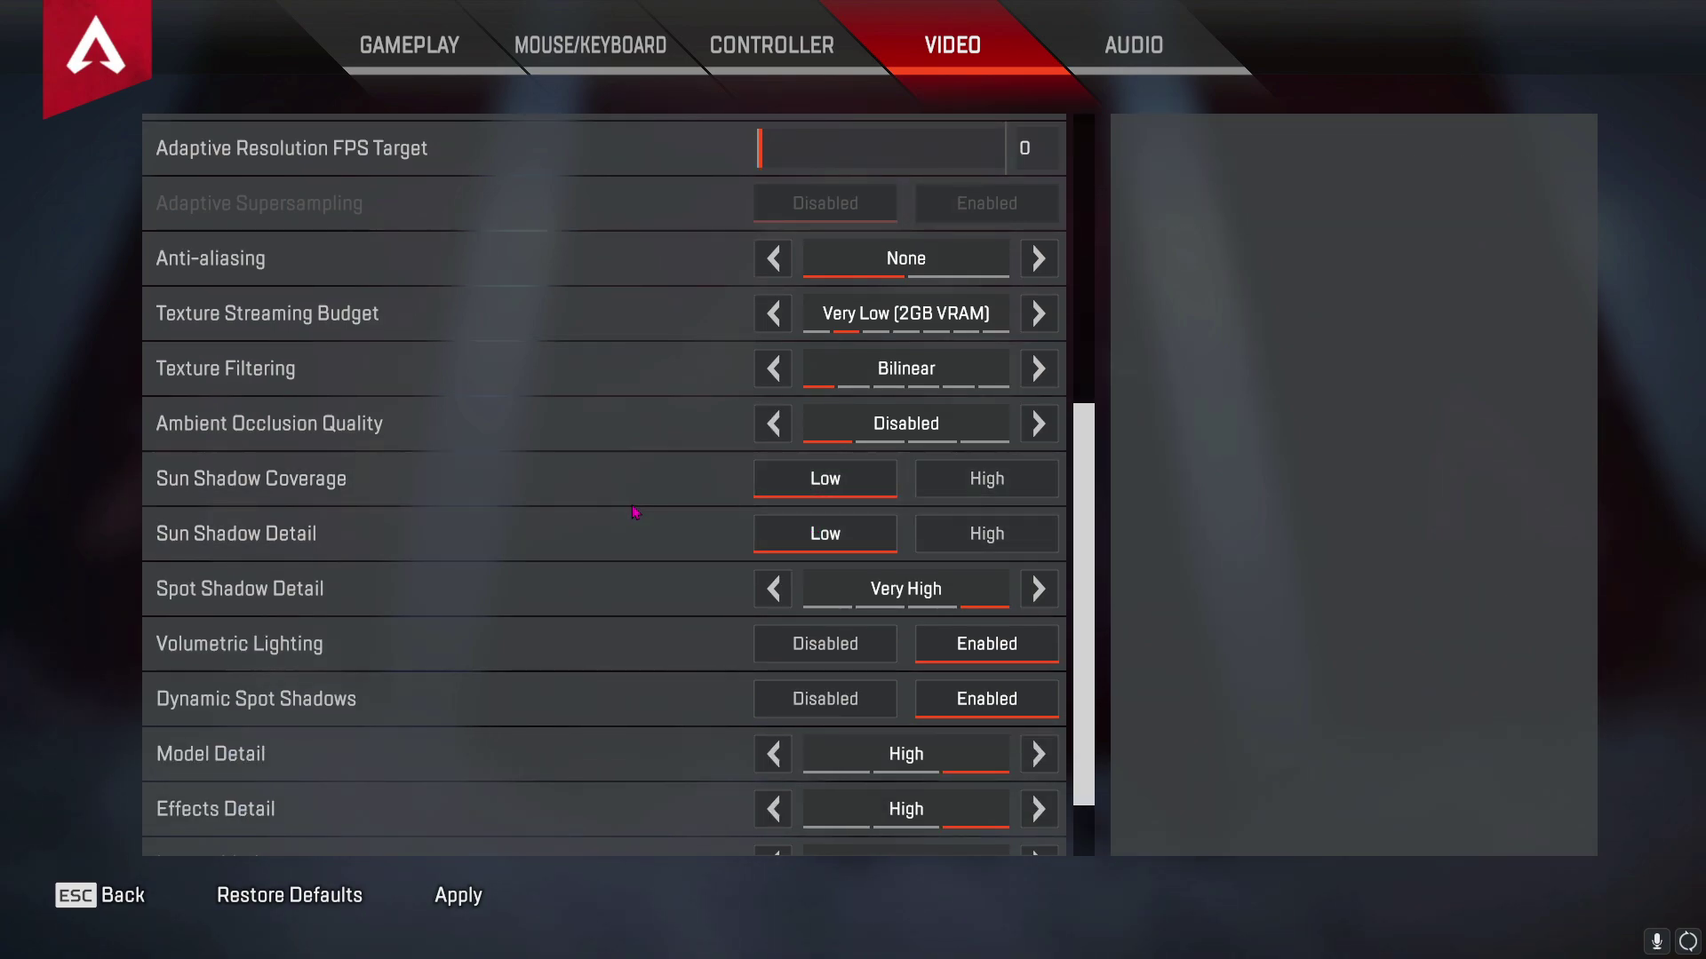
{"action": "left_click", "coordinate": [471, 607]}
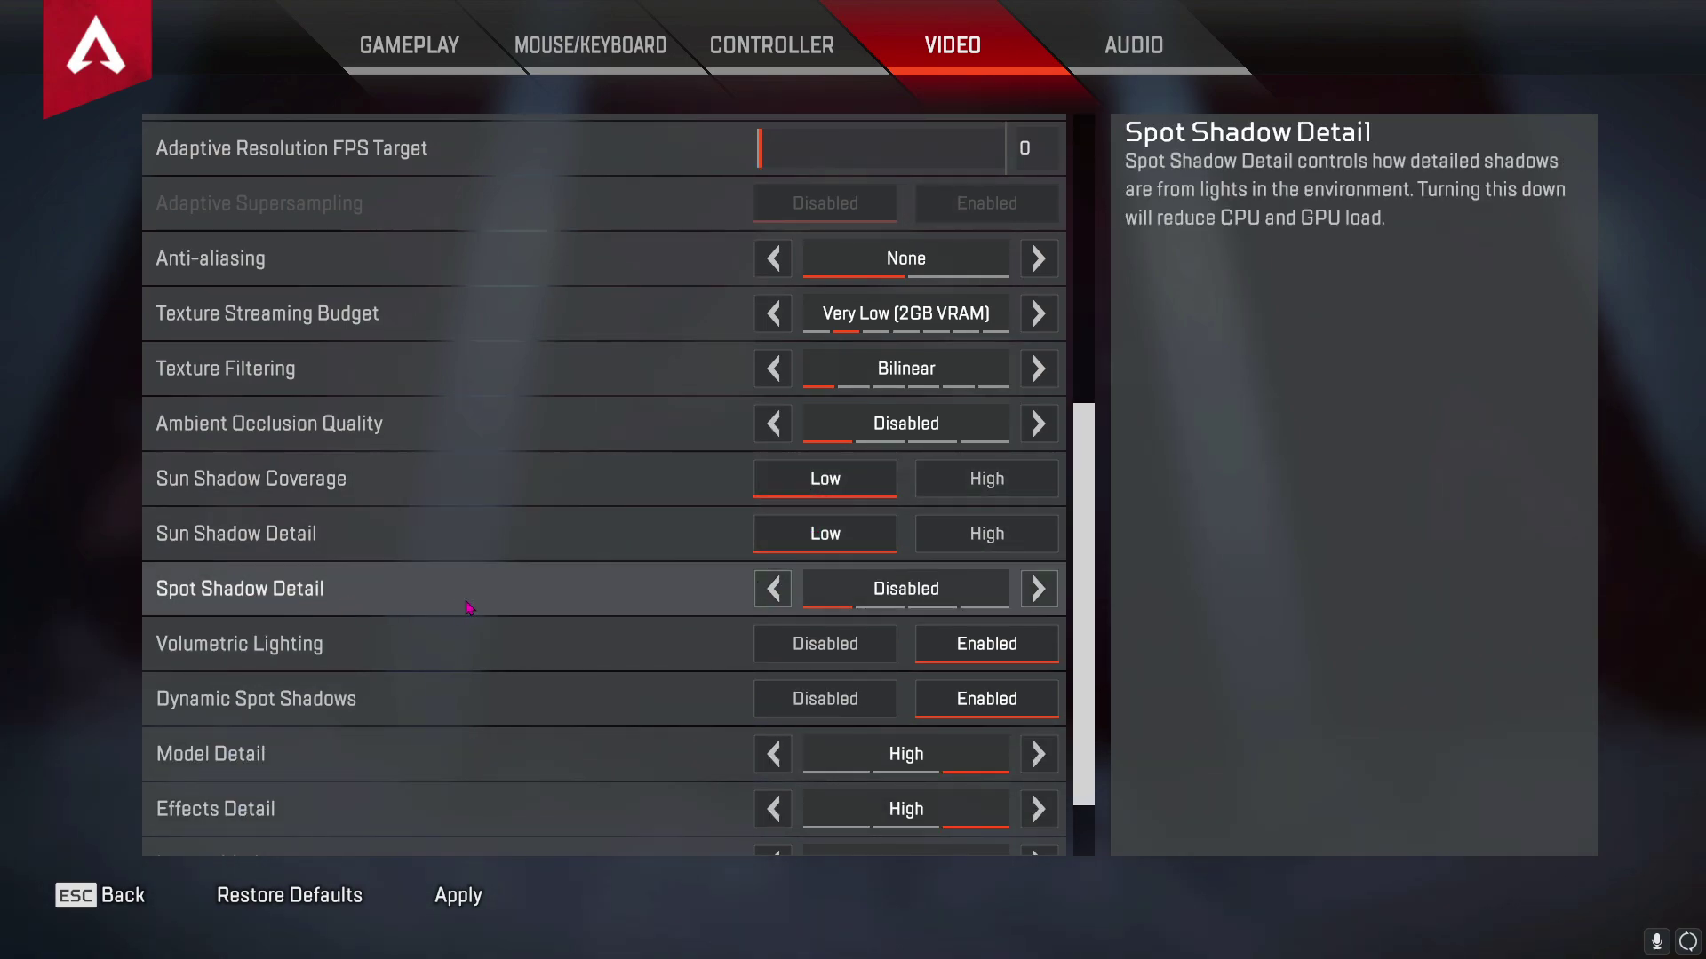
{"action": "left_click", "coordinate": [1036, 595]}
Disable volumetric lighting and dynamic spot shadows; set model, effects and ragdolls Medium, impact marks Low
{"action": "scroll", "coordinate": [1040, 593], "scroll_direction": "down", "scroll_amount": 1}
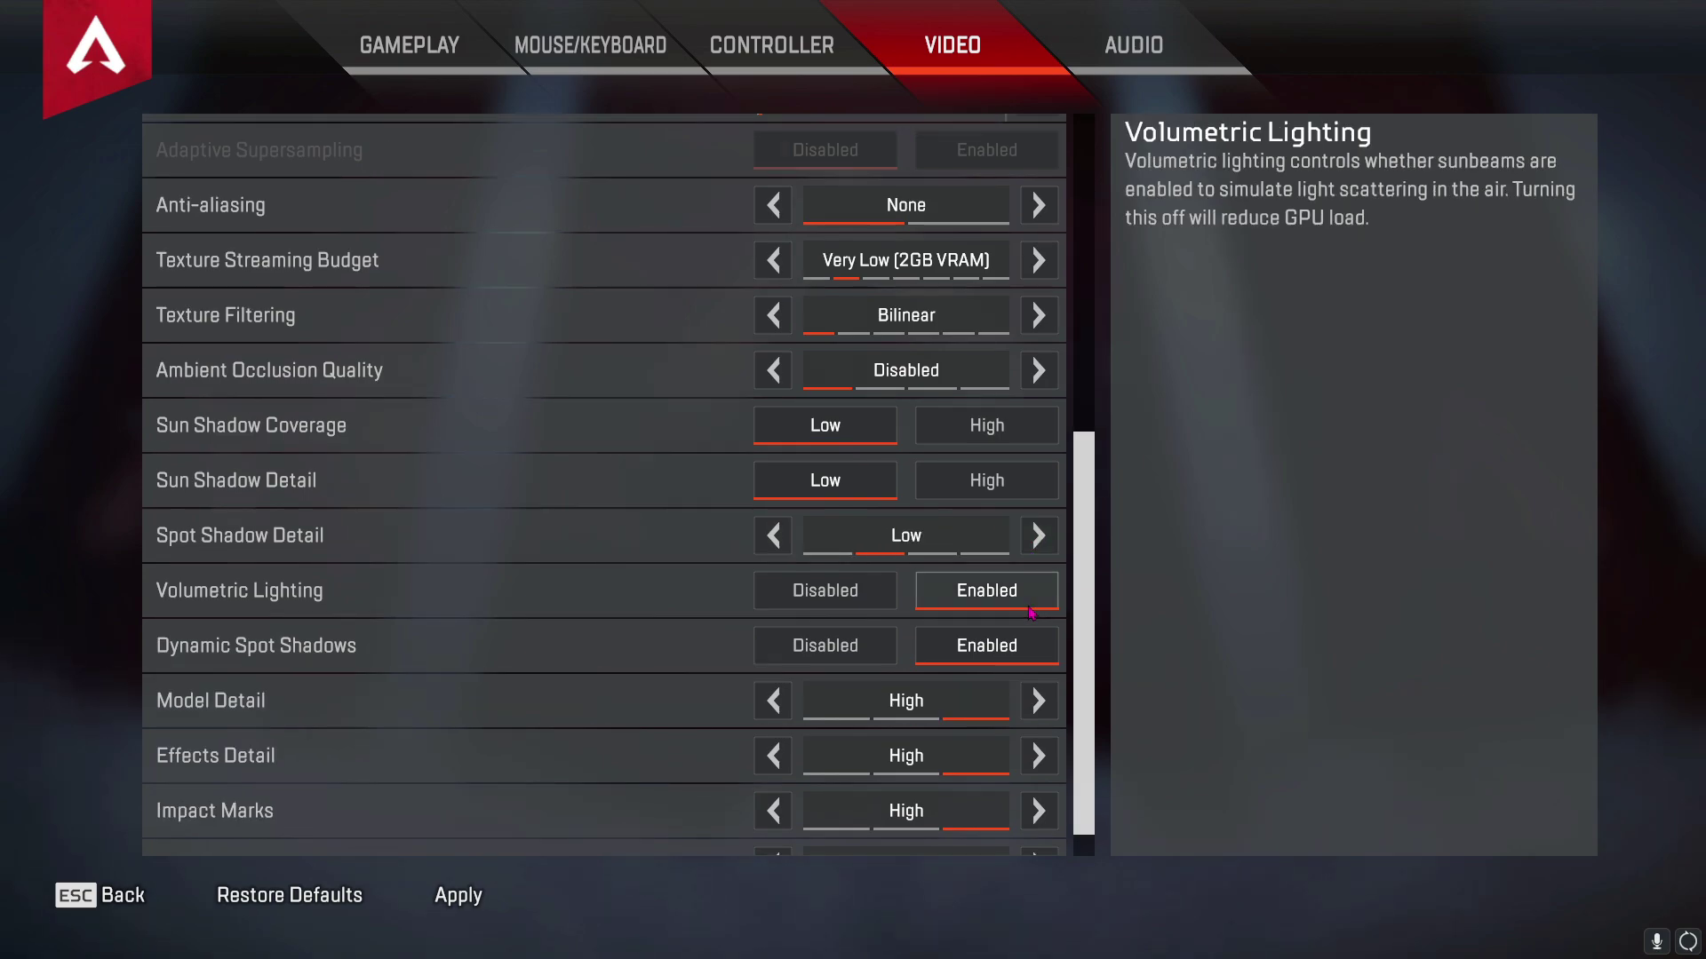
{"action": "left_click", "coordinate": [833, 610]}
{"action": "left_click", "coordinate": [825, 646]}
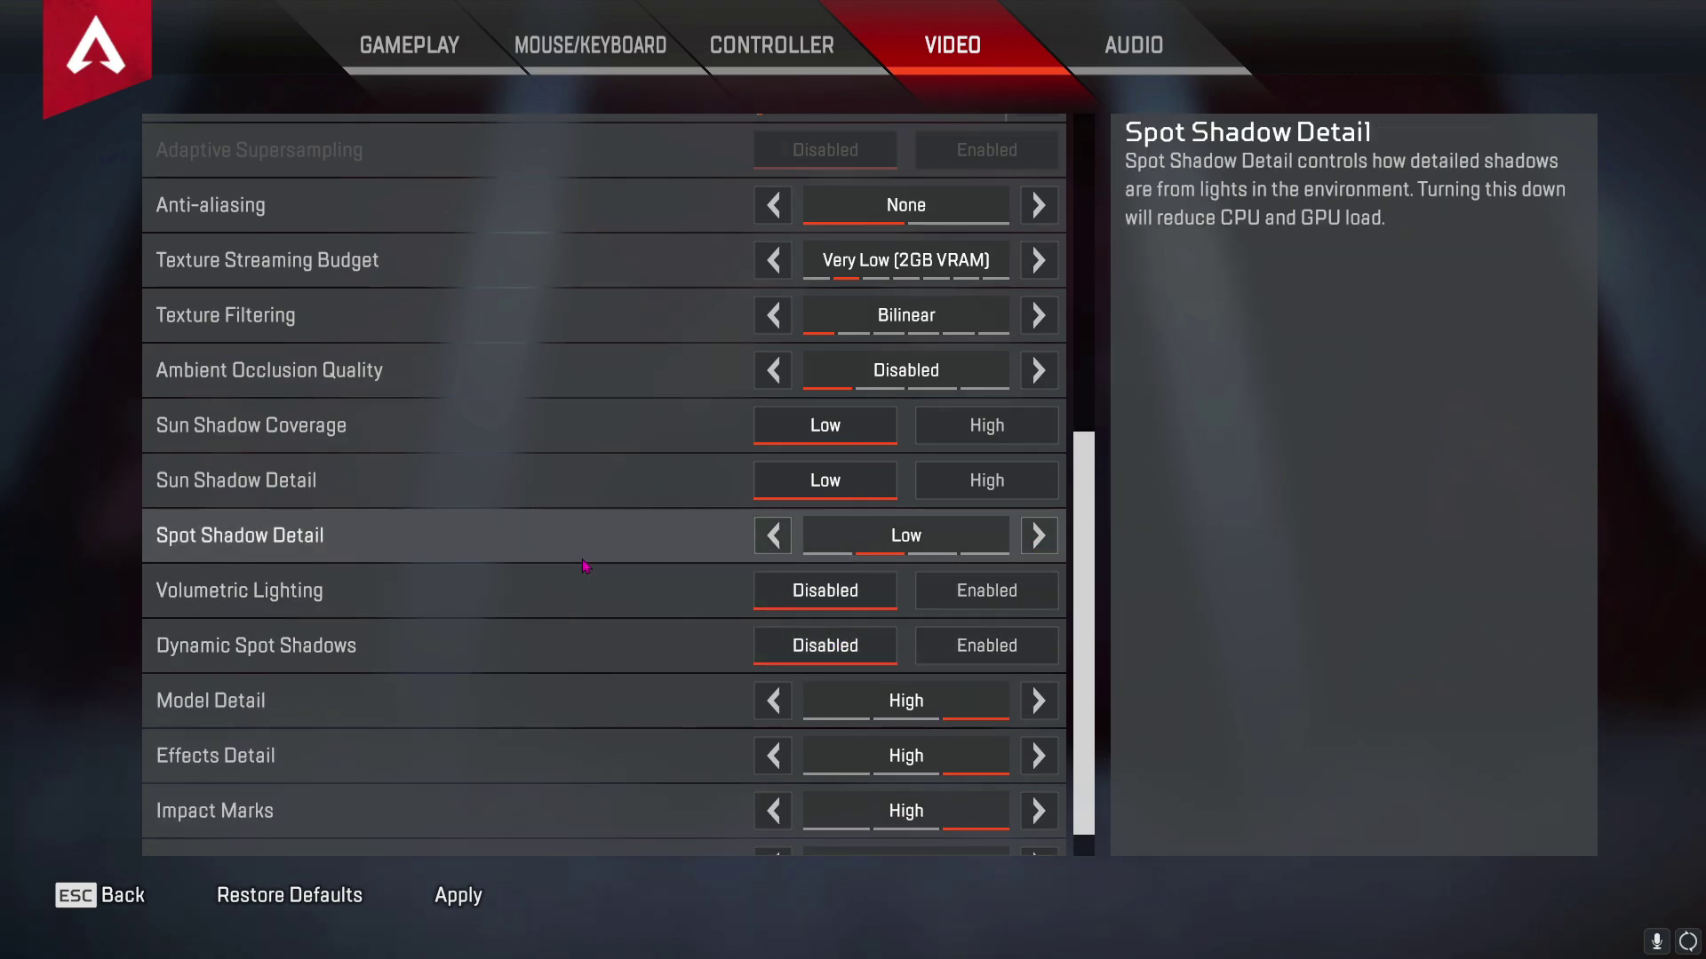
{"action": "scroll", "coordinate": [744, 658], "scroll_direction": "down", "scroll_amount": 1}
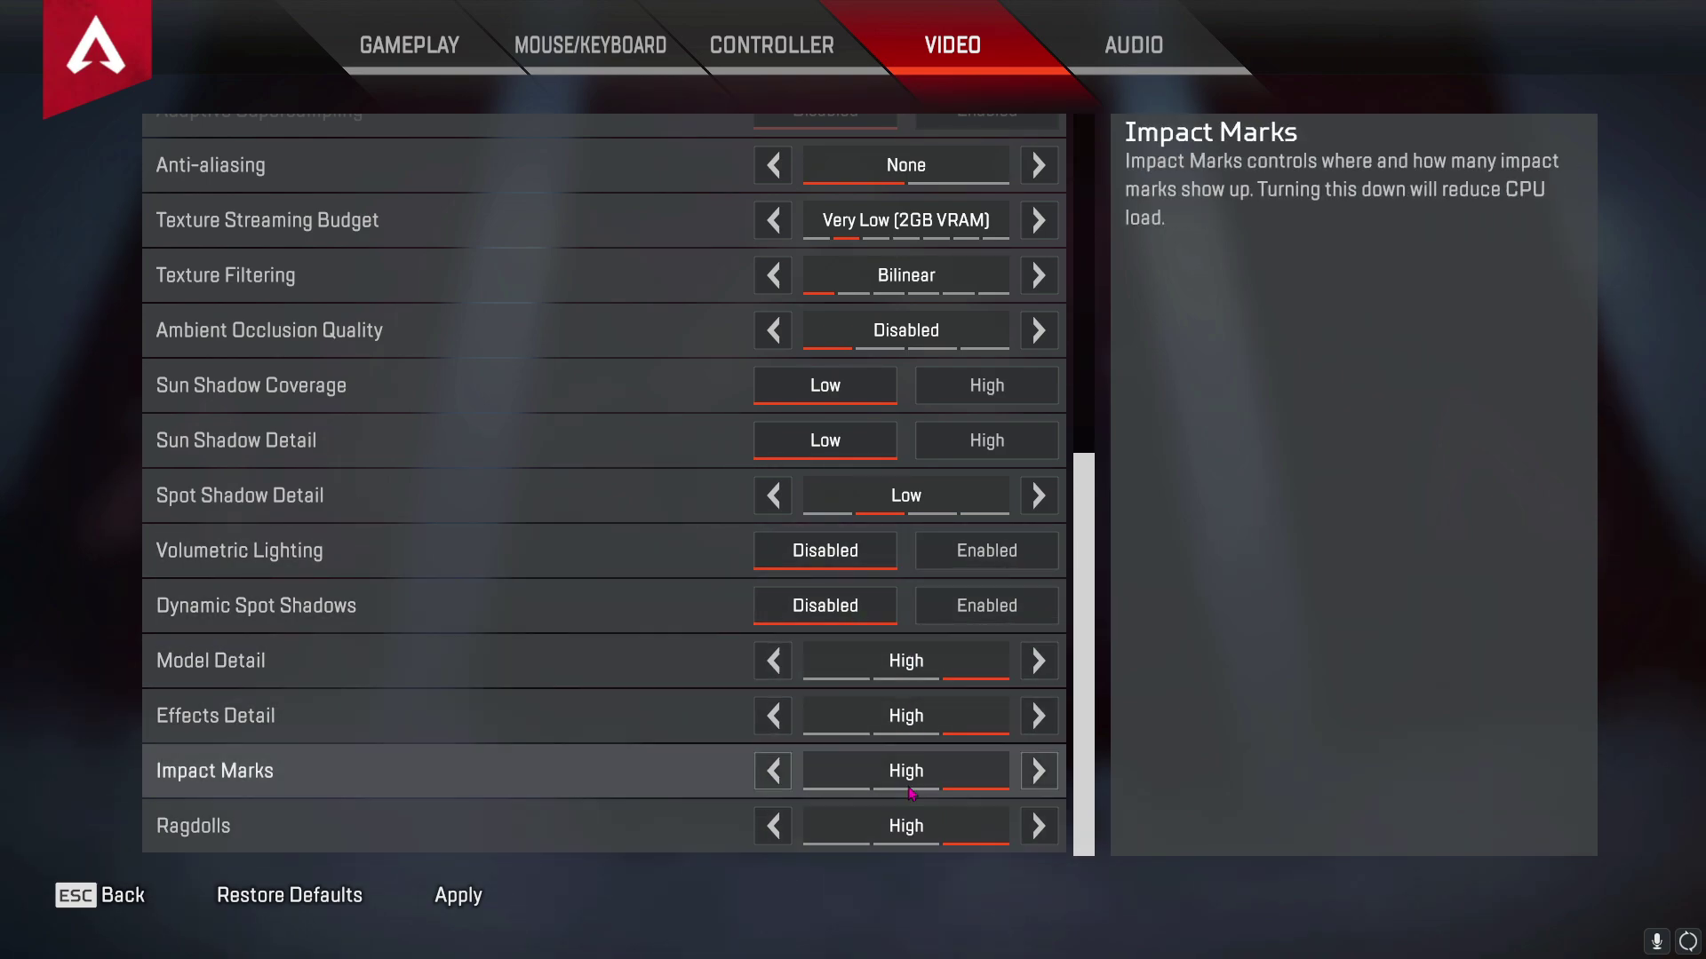
{"action": "left_click", "coordinate": [773, 661]}
{"action": "left_click", "coordinate": [773, 715]}
{"action": "left_click", "coordinate": [773, 770]}
{"action": "left_click", "coordinate": [772, 825]}
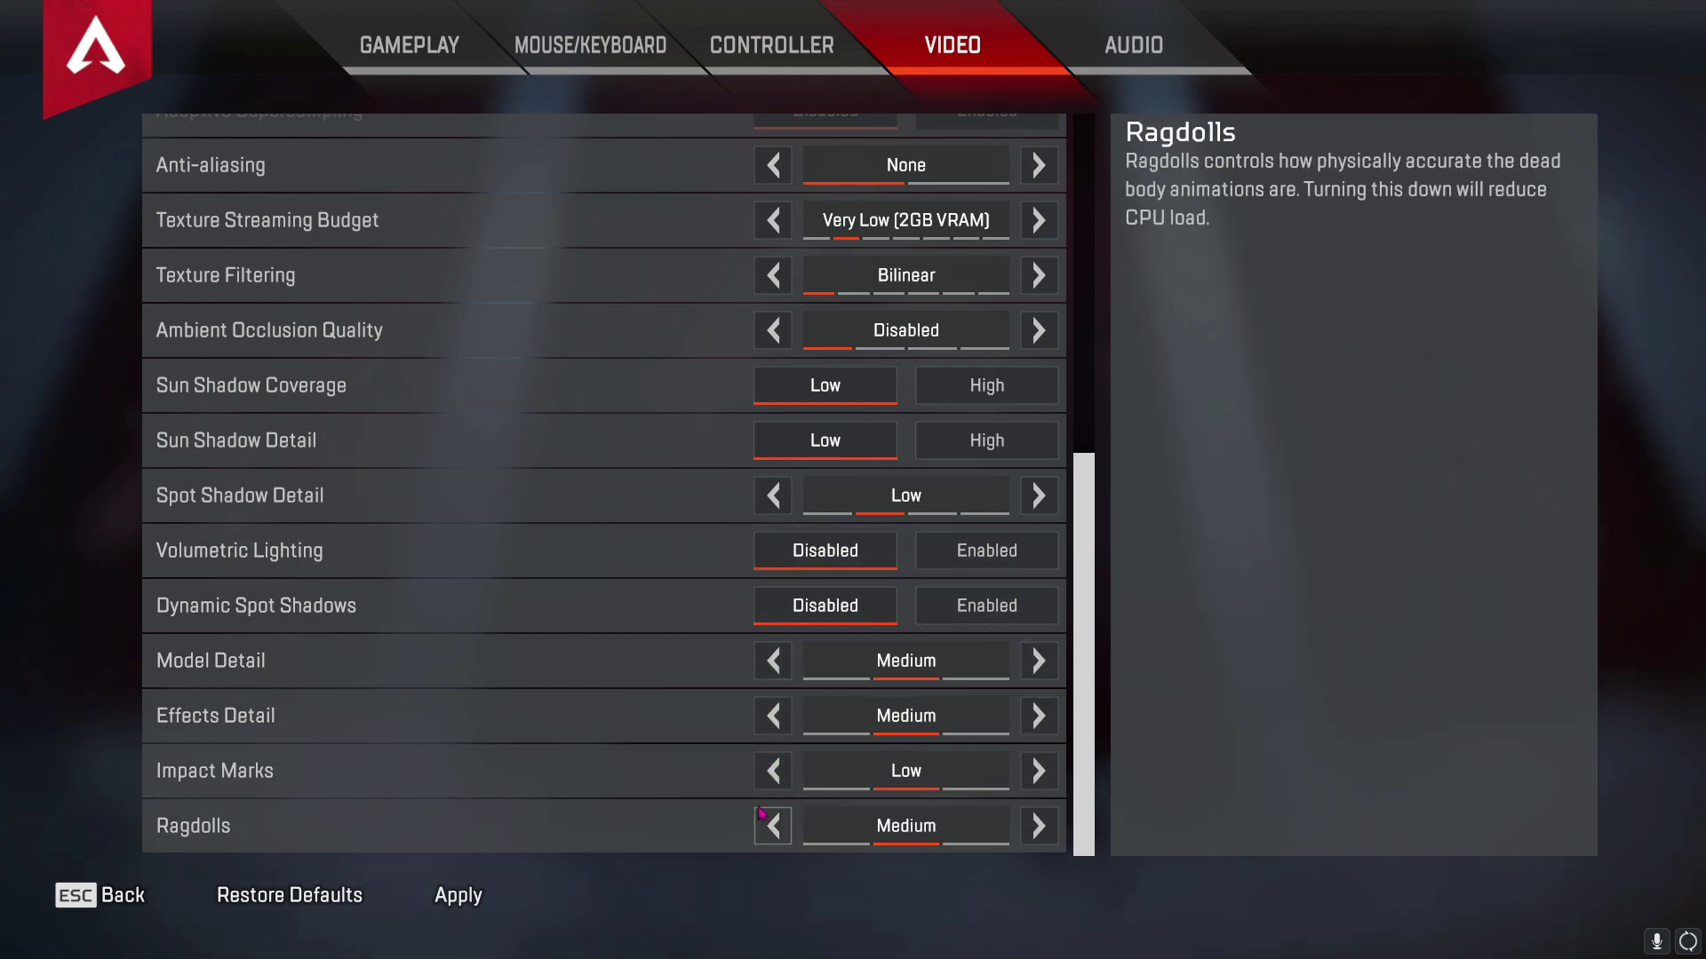
Leave the video settings, dismiss the unapplied-changes prompt, and reload the Devotion in a match
{"action": "left_click", "coordinate": [97, 895]}
{"action": "left_click", "coordinate": [751, 636]}
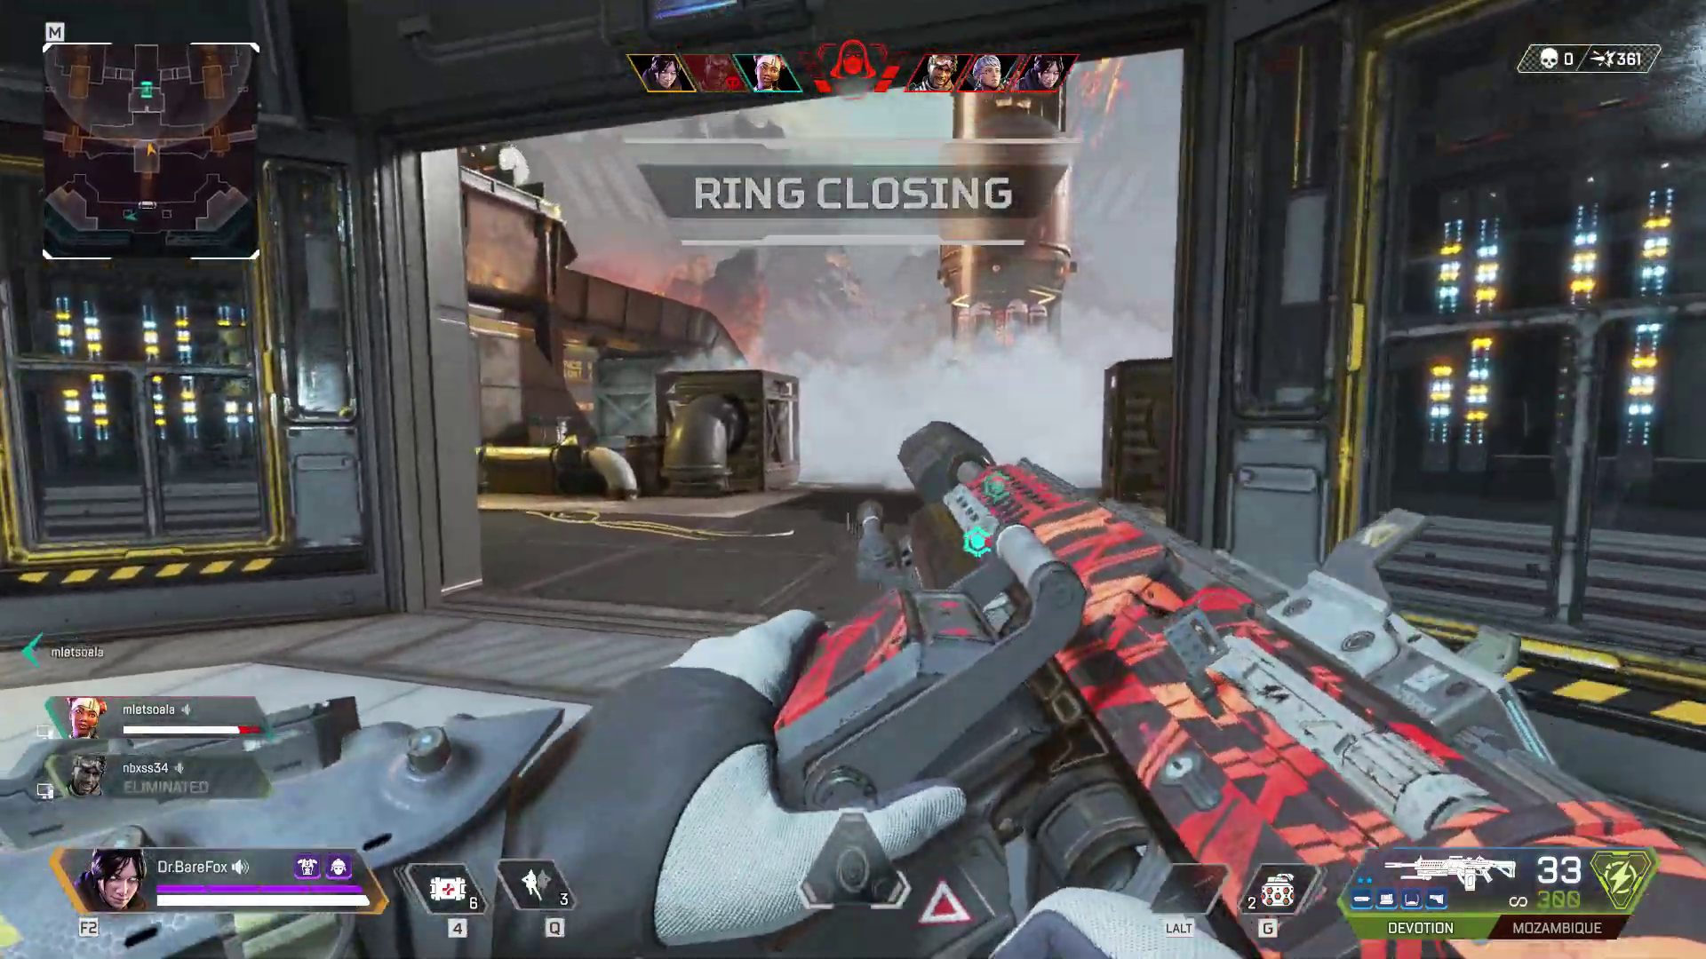
{"action": "key", "text": "r"}
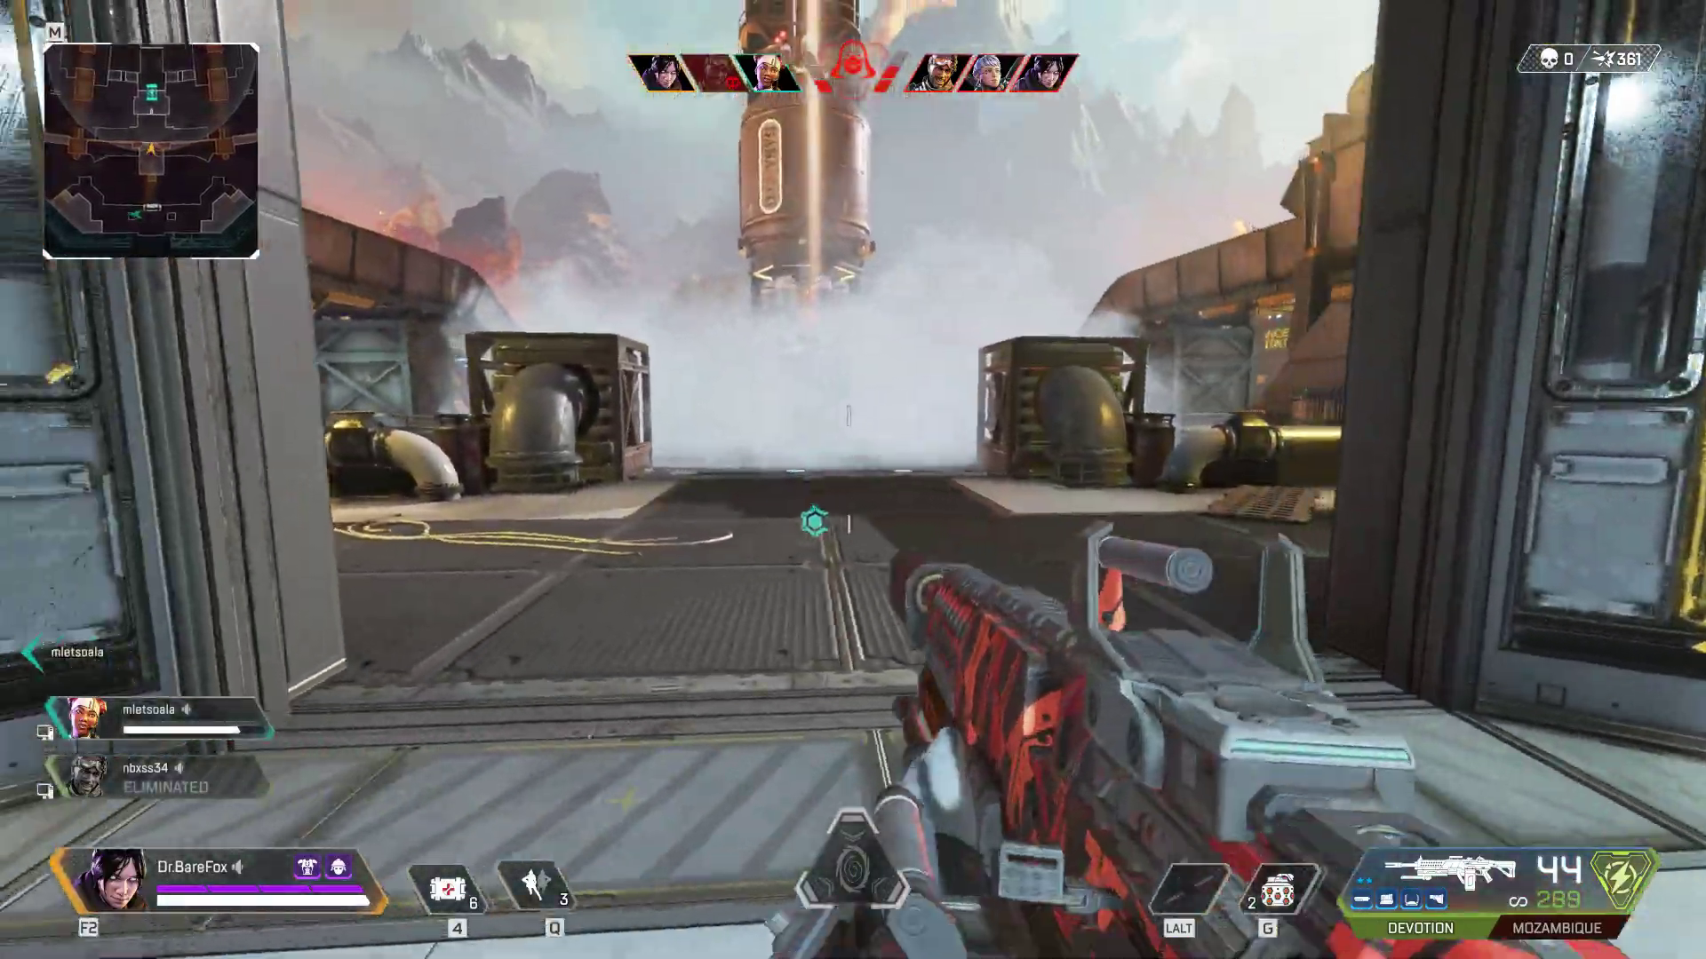